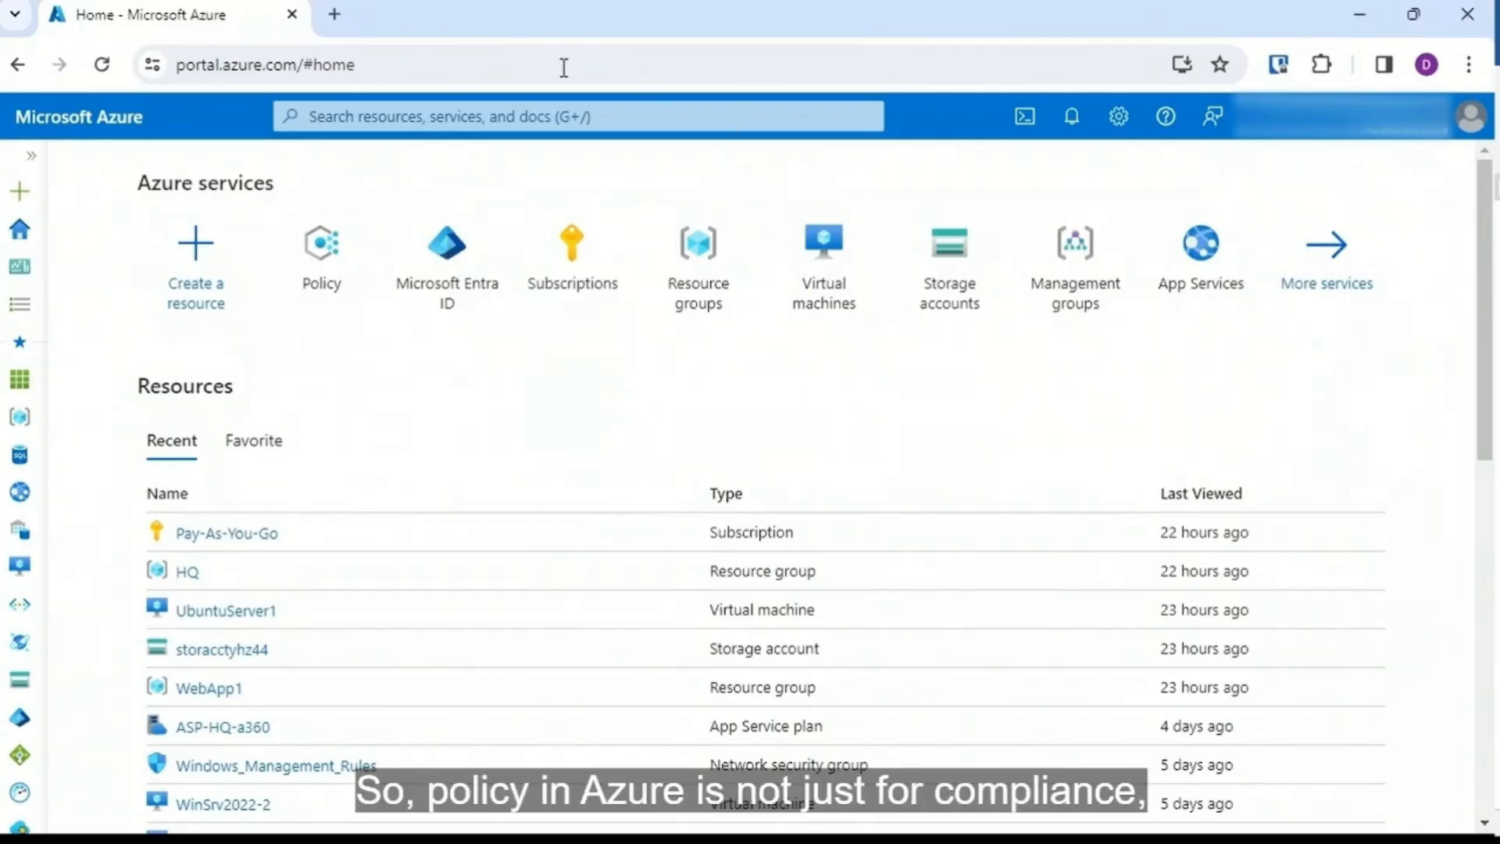
Step: Find the Policy service through the portal search and open its list of policy definitions
left_click(559, 119)
type("policy")
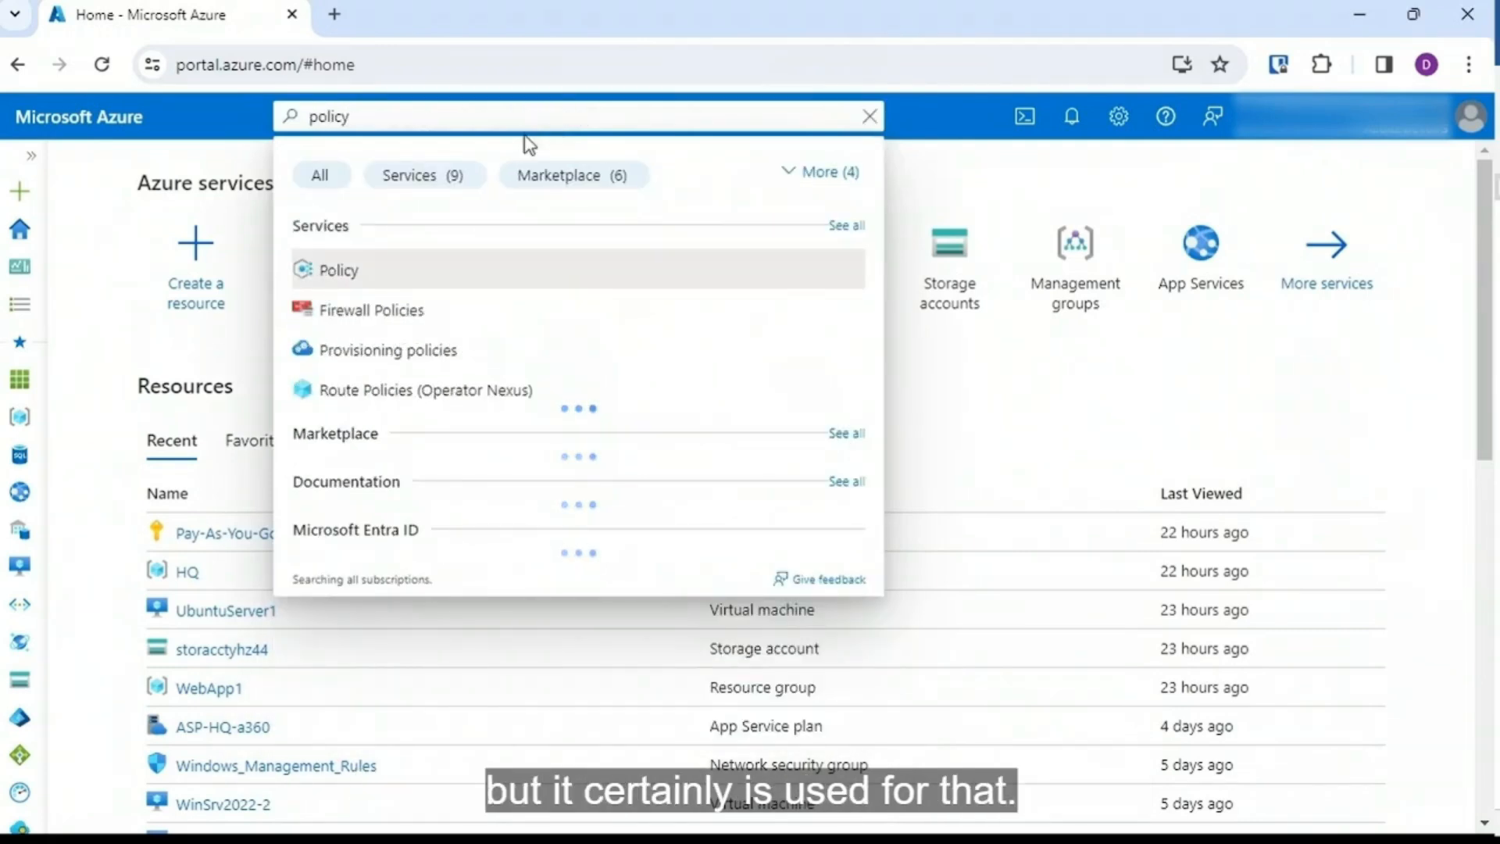
left_click(394, 275)
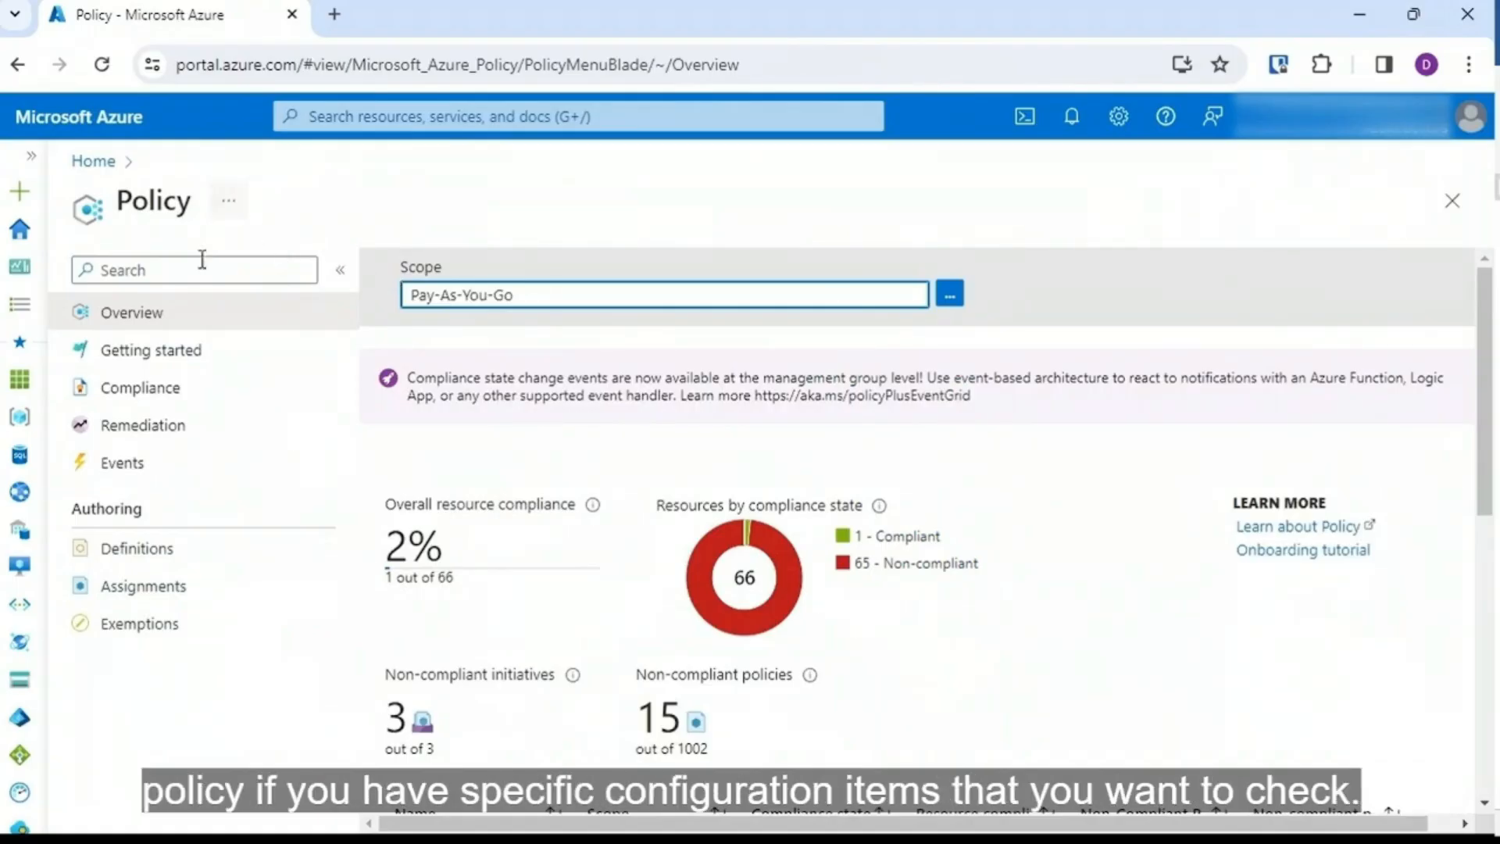
left_click(151, 554)
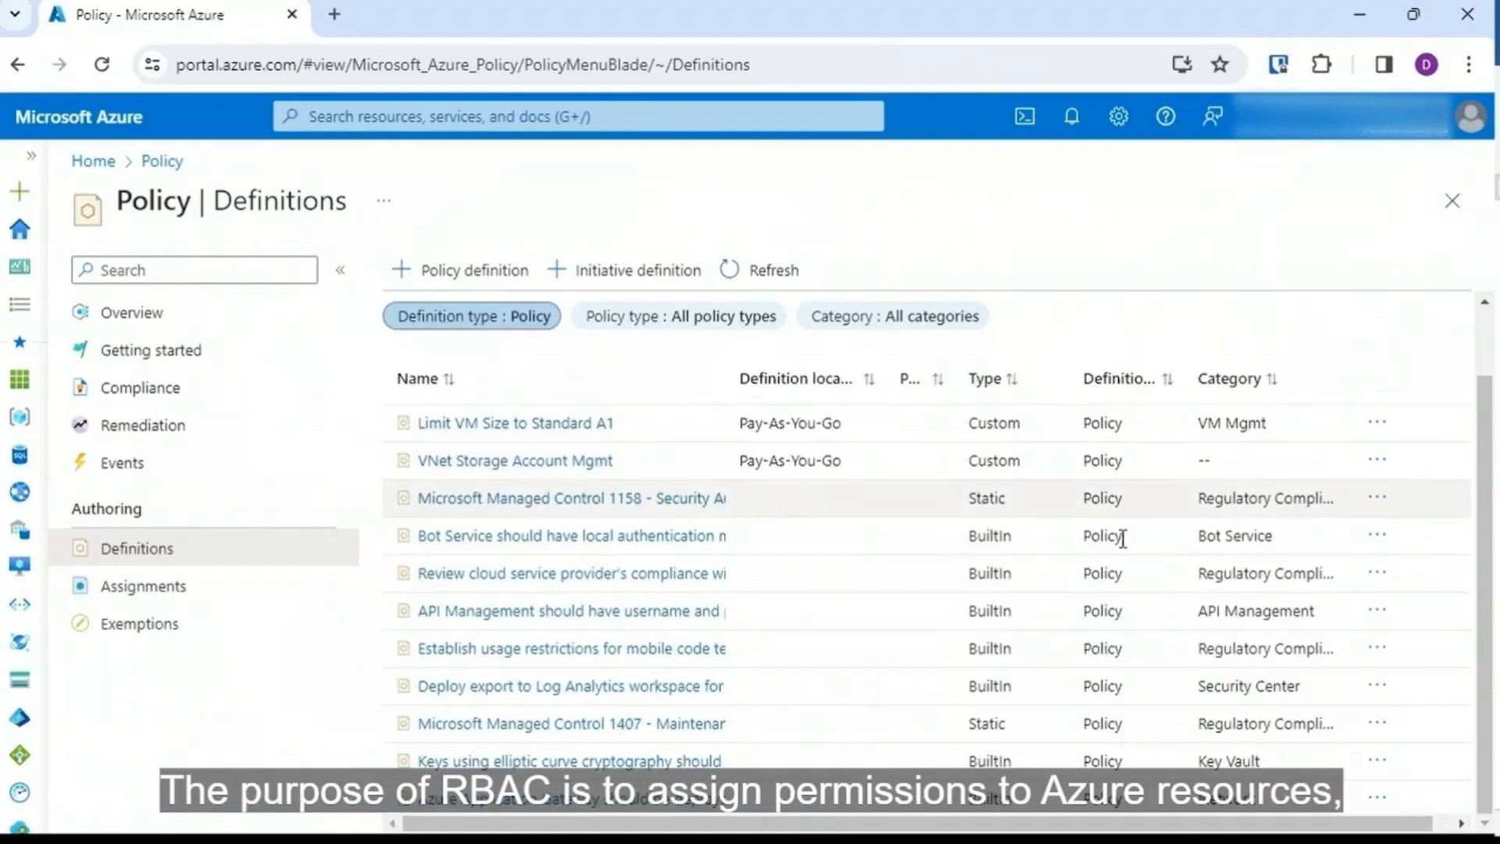
Step: Check the definition type filter options without changing them and widen the Name column to show full policy names
left_click(523, 317)
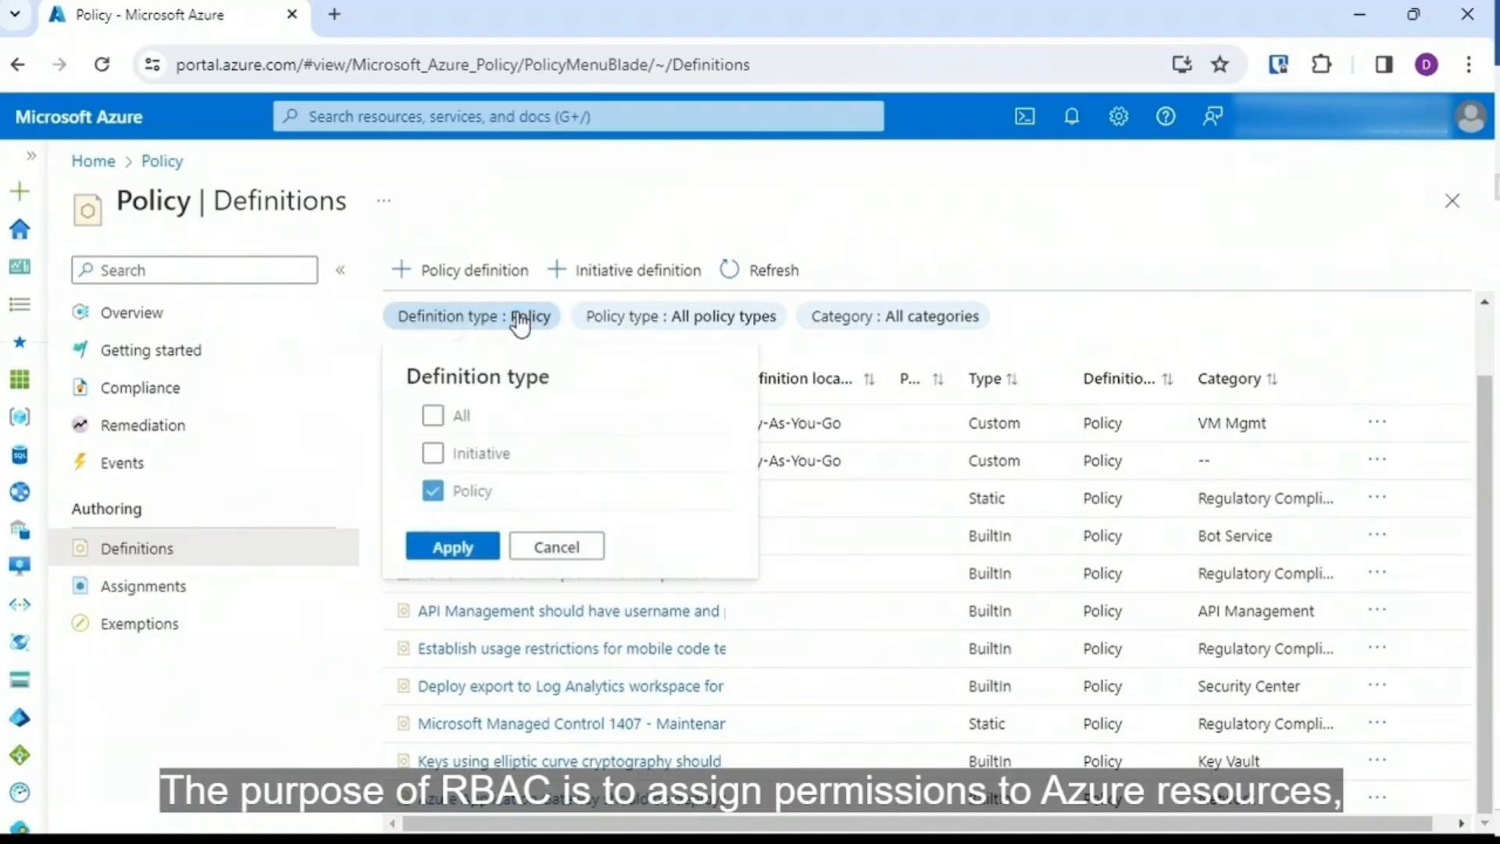
left_click(555, 548)
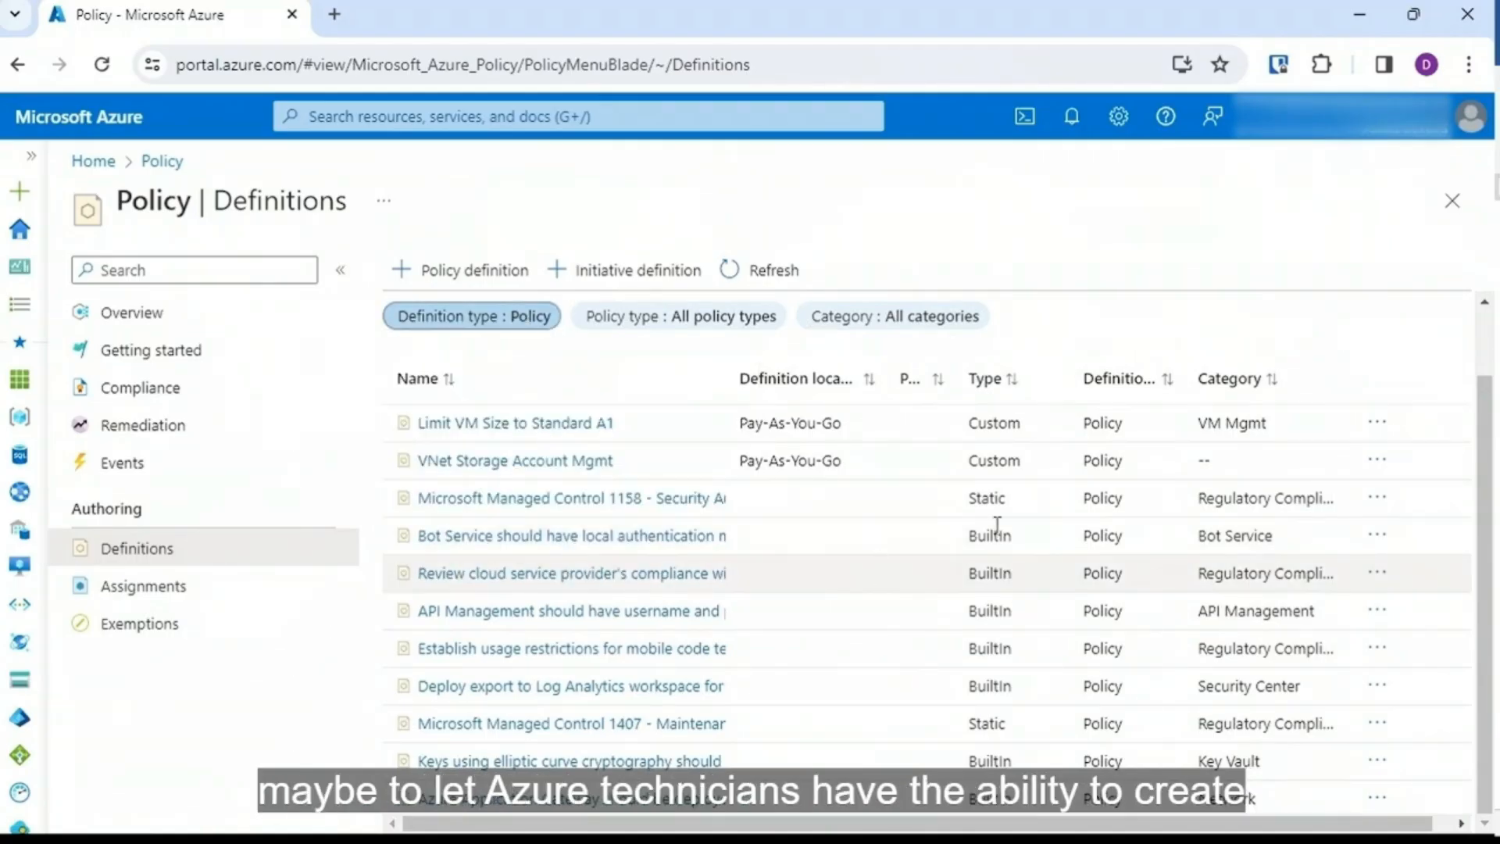
left_click_drag(724, 374, 1025, 408)
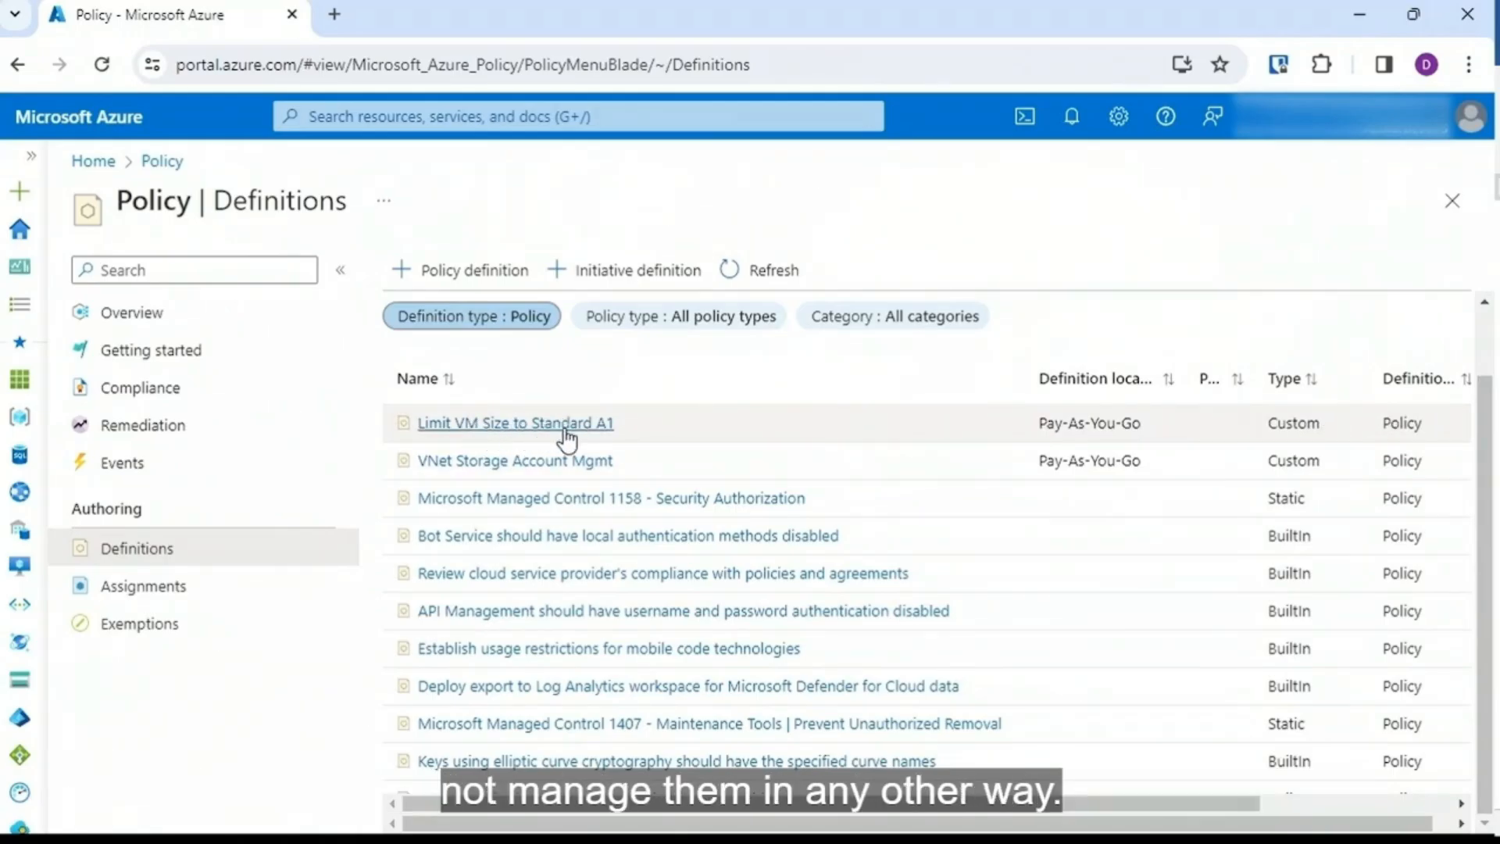
Step: Open the Limit VM Size to Standard A1 definition and examine the "not" condition in its policy rule
left_click(601, 426)
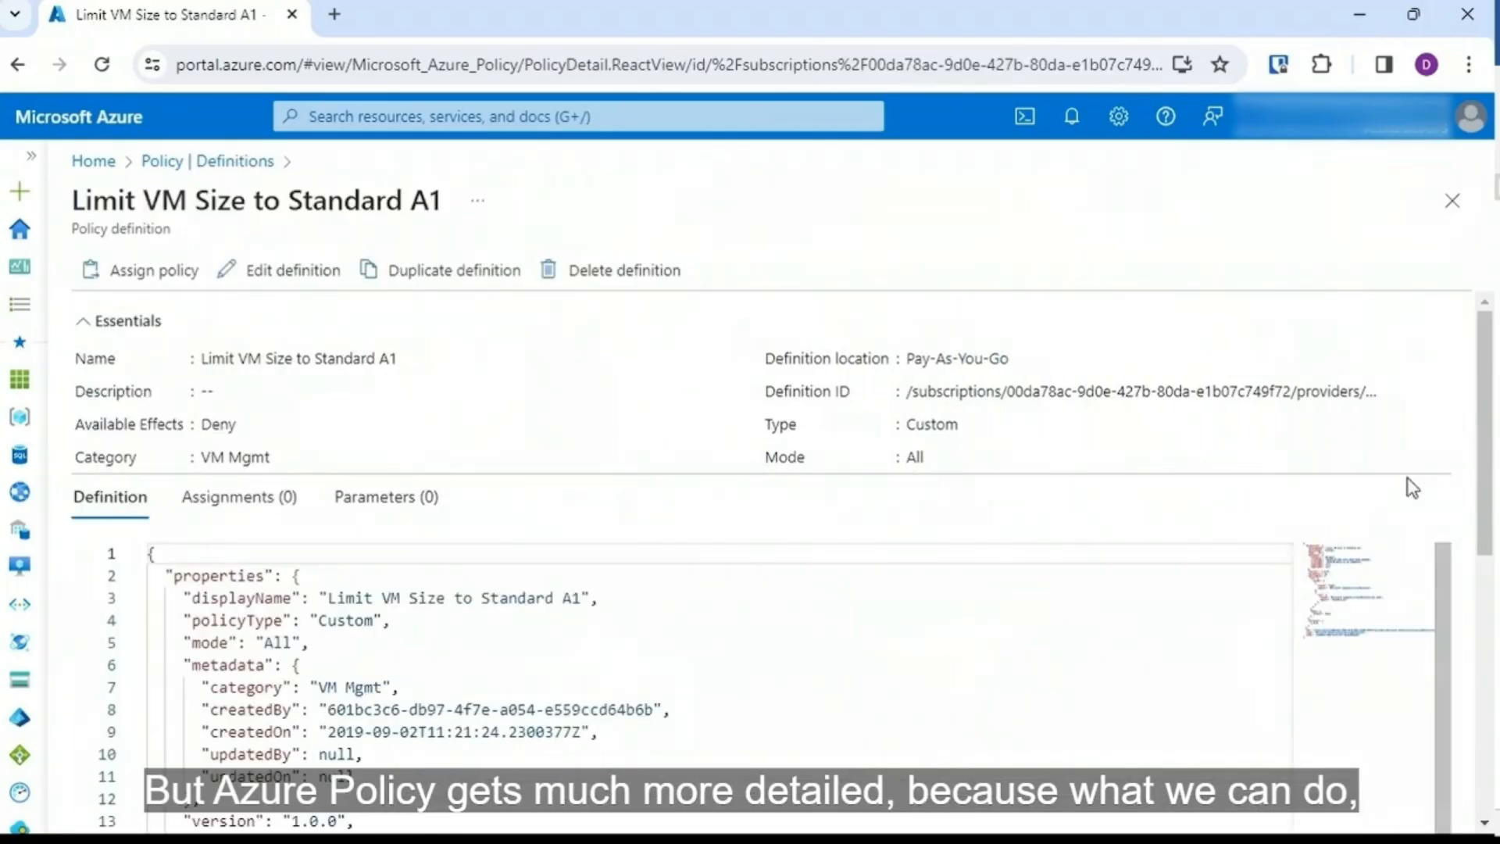
scroll(1486, 428, "down", 5)
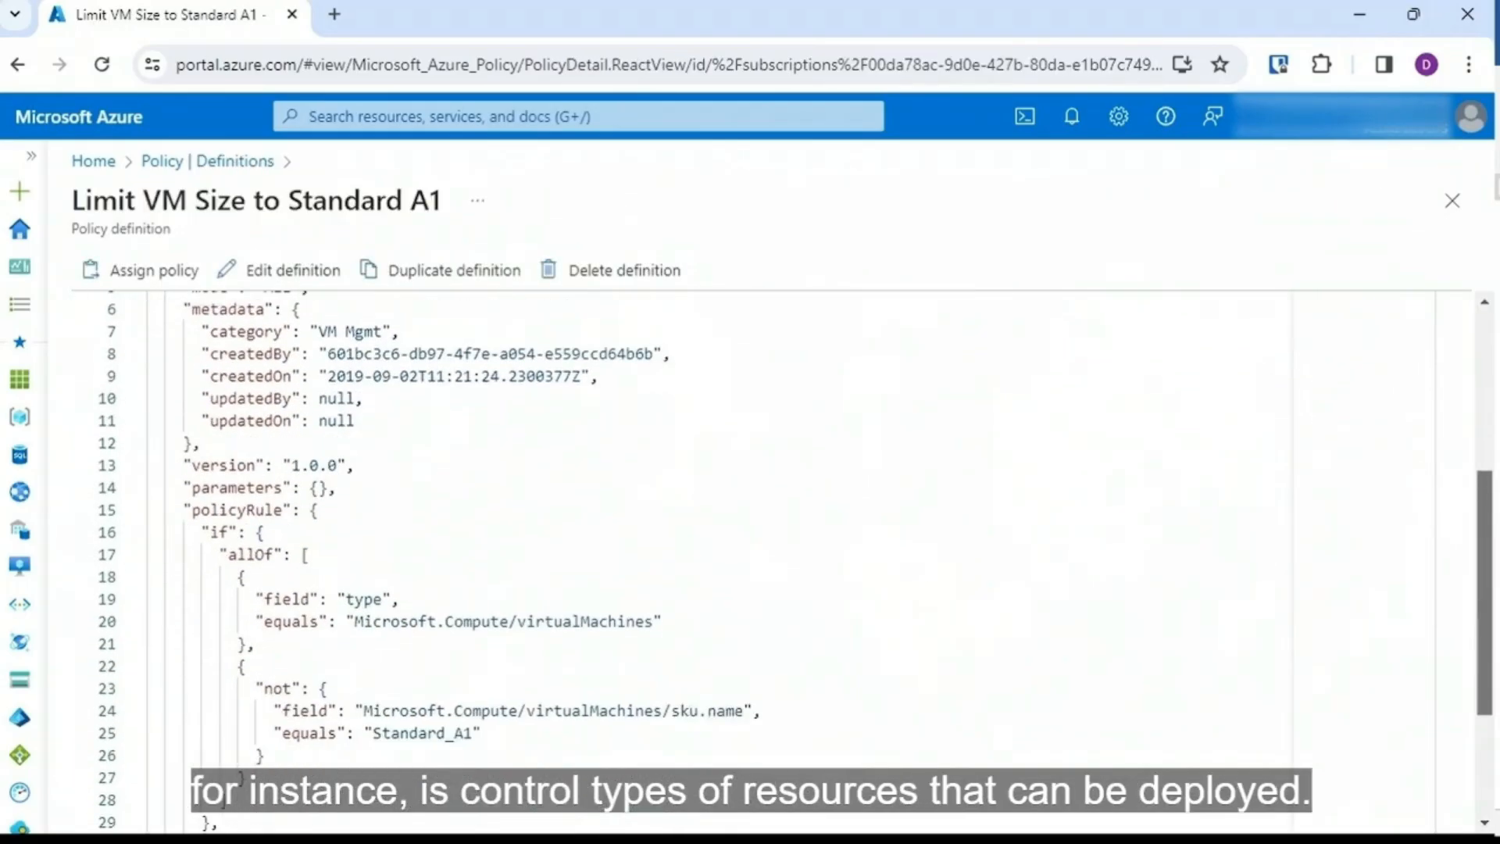
scroll(610, 616, "down", 3)
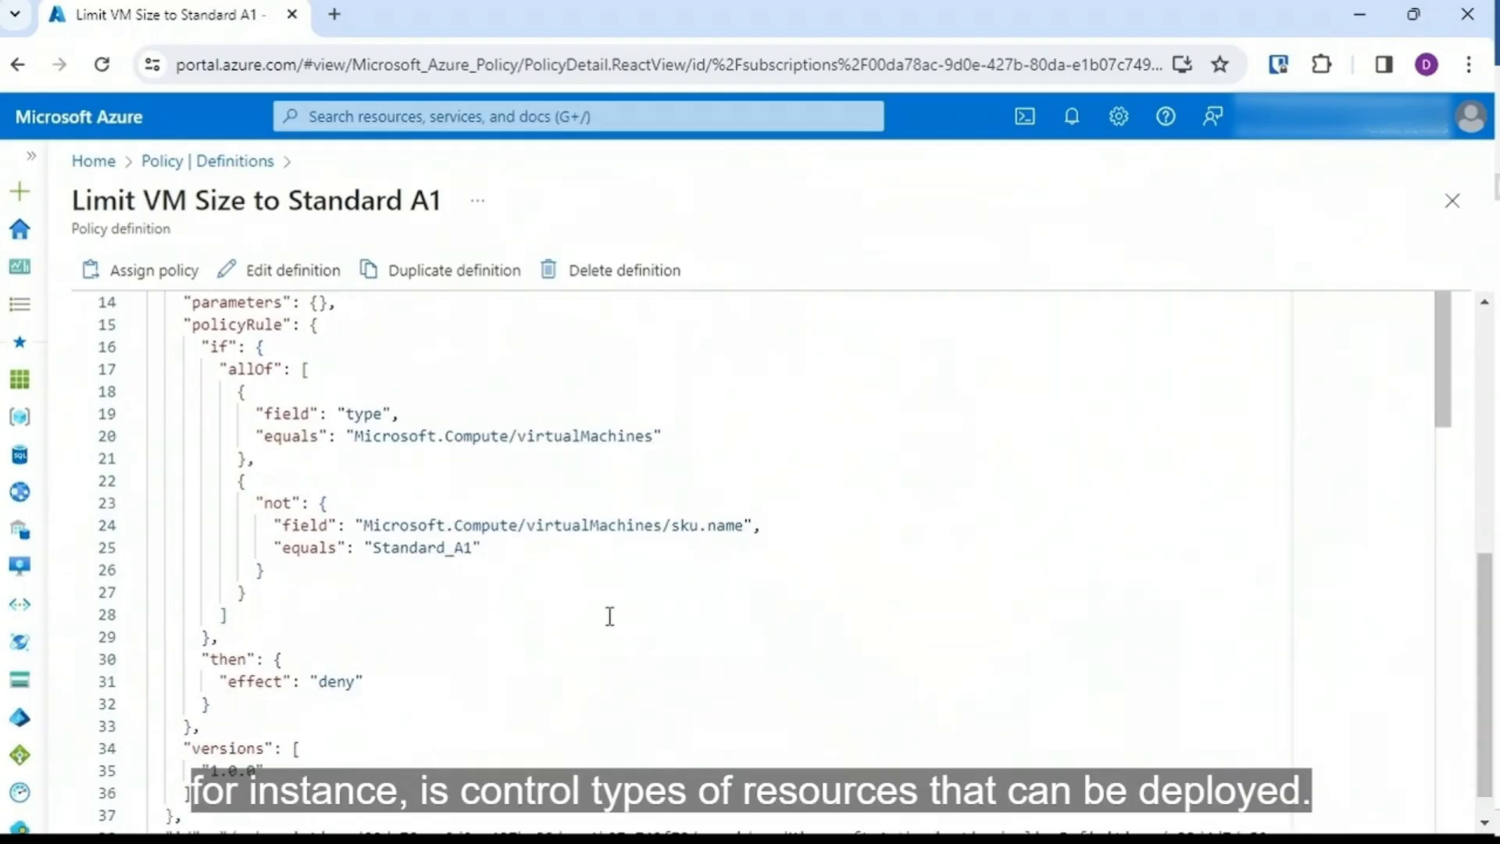
left_click_drag(518, 552, 254, 503)
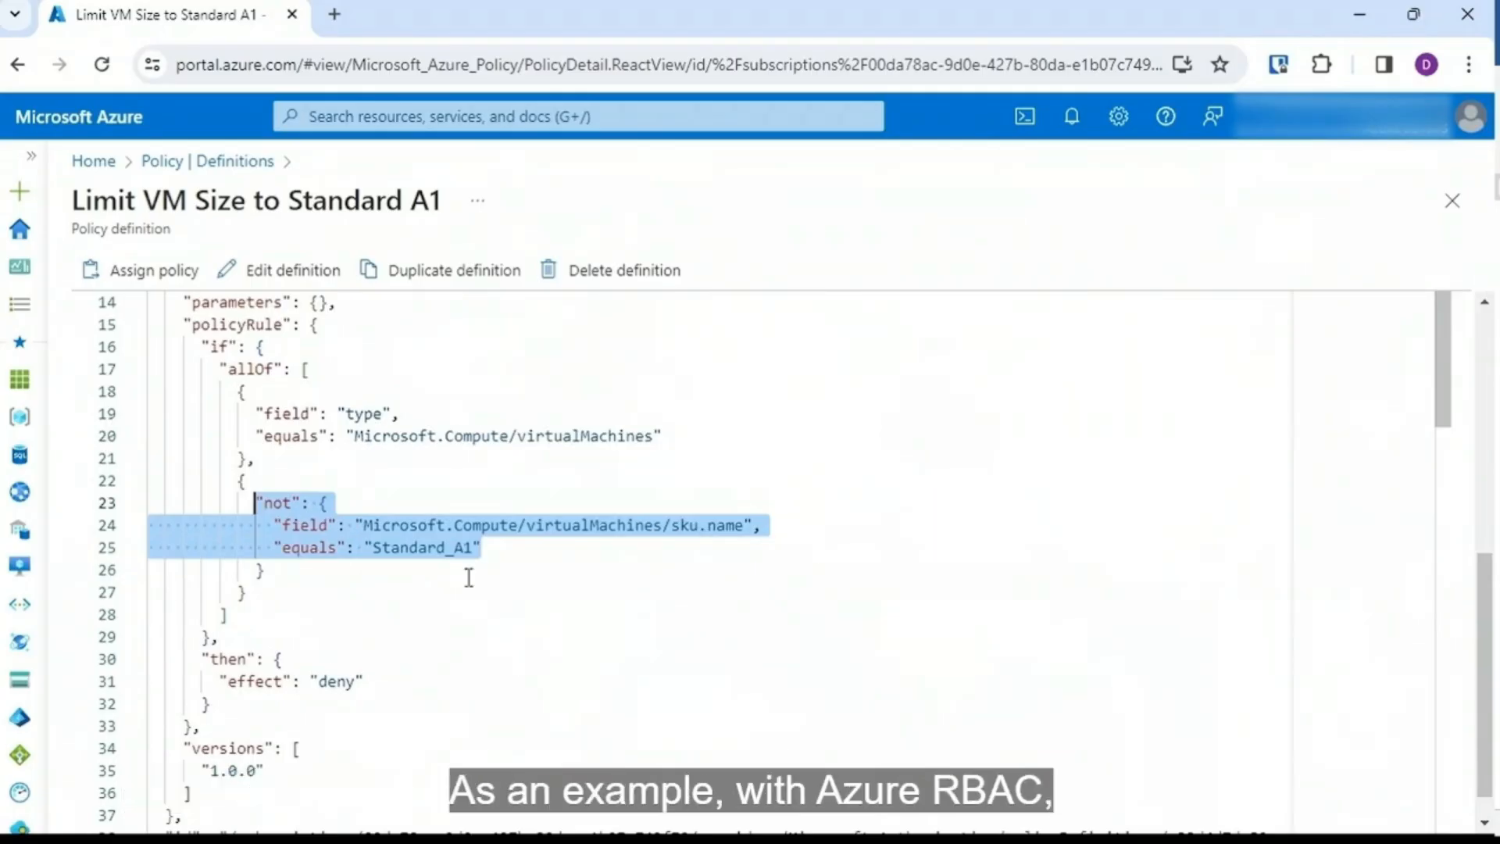
Step: Inspect the rule's deny effect and its Standard_A1 value, and return to the definitions list
left_click(377, 681)
left_click_drag(376, 681, 192, 681)
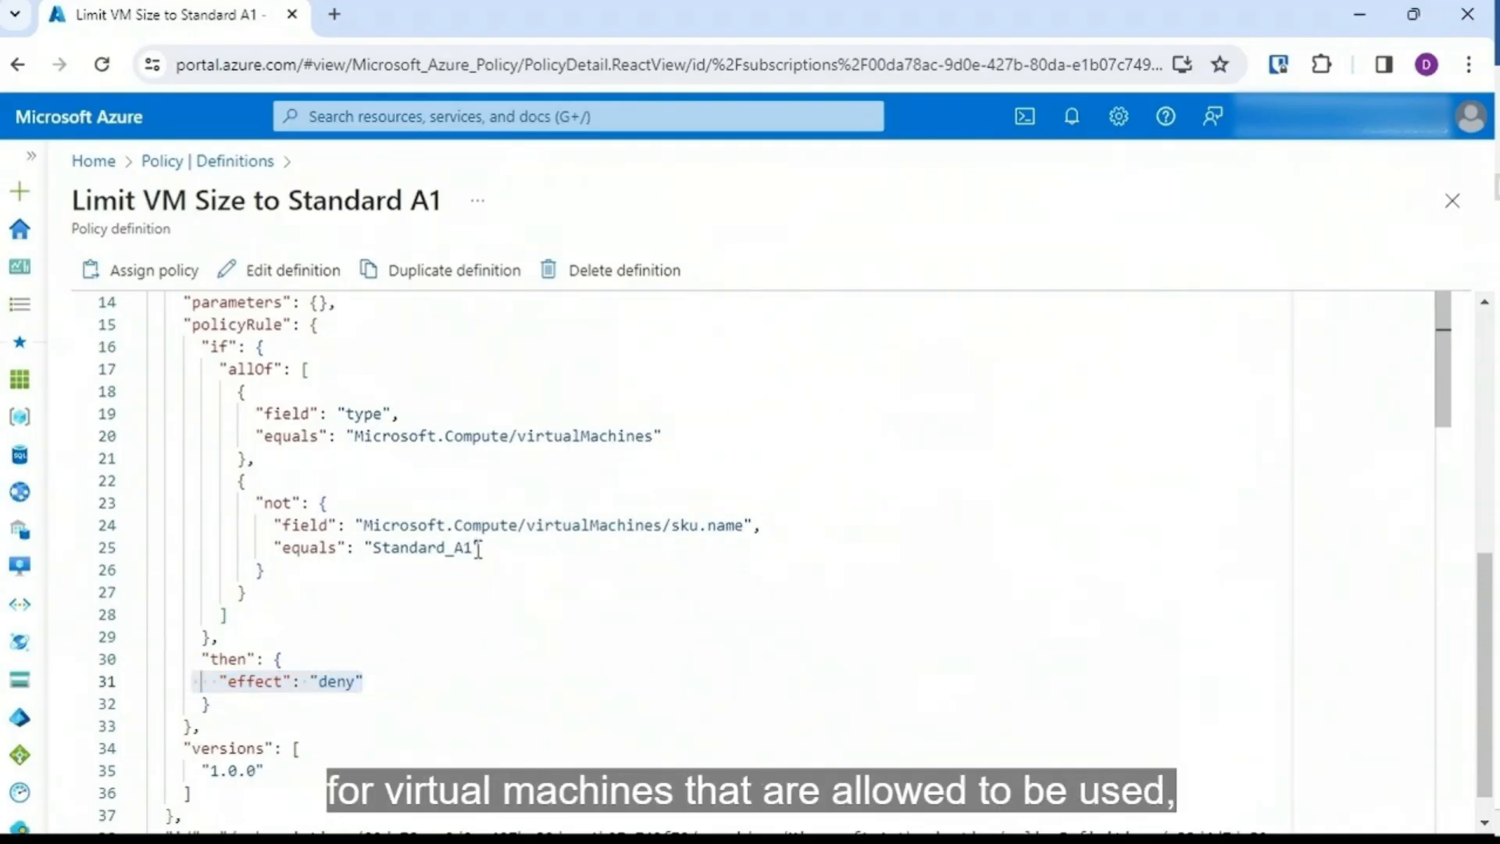
right_click(405, 546)
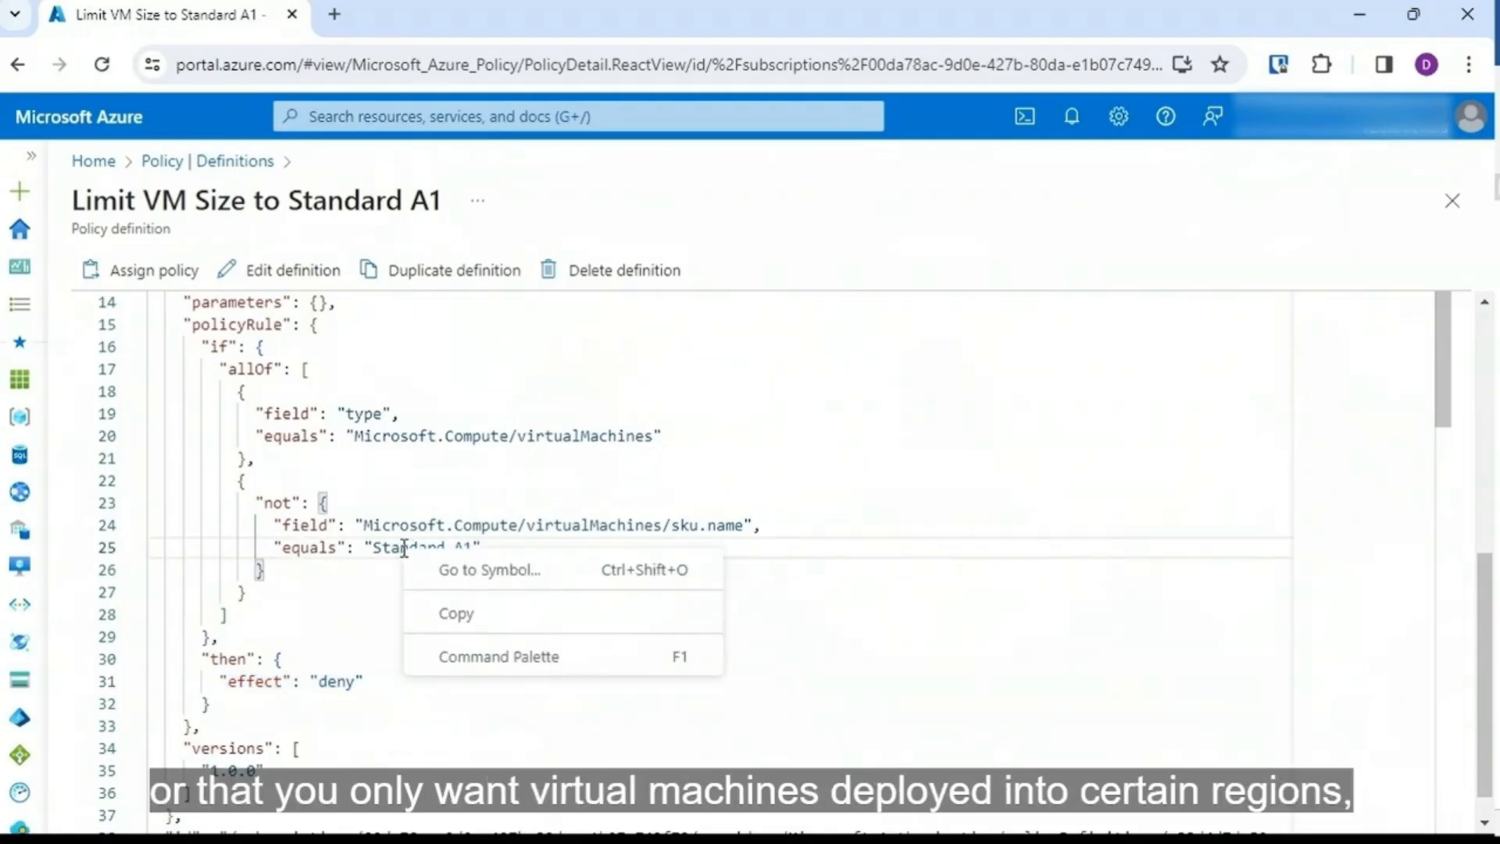
left_click(405, 547)
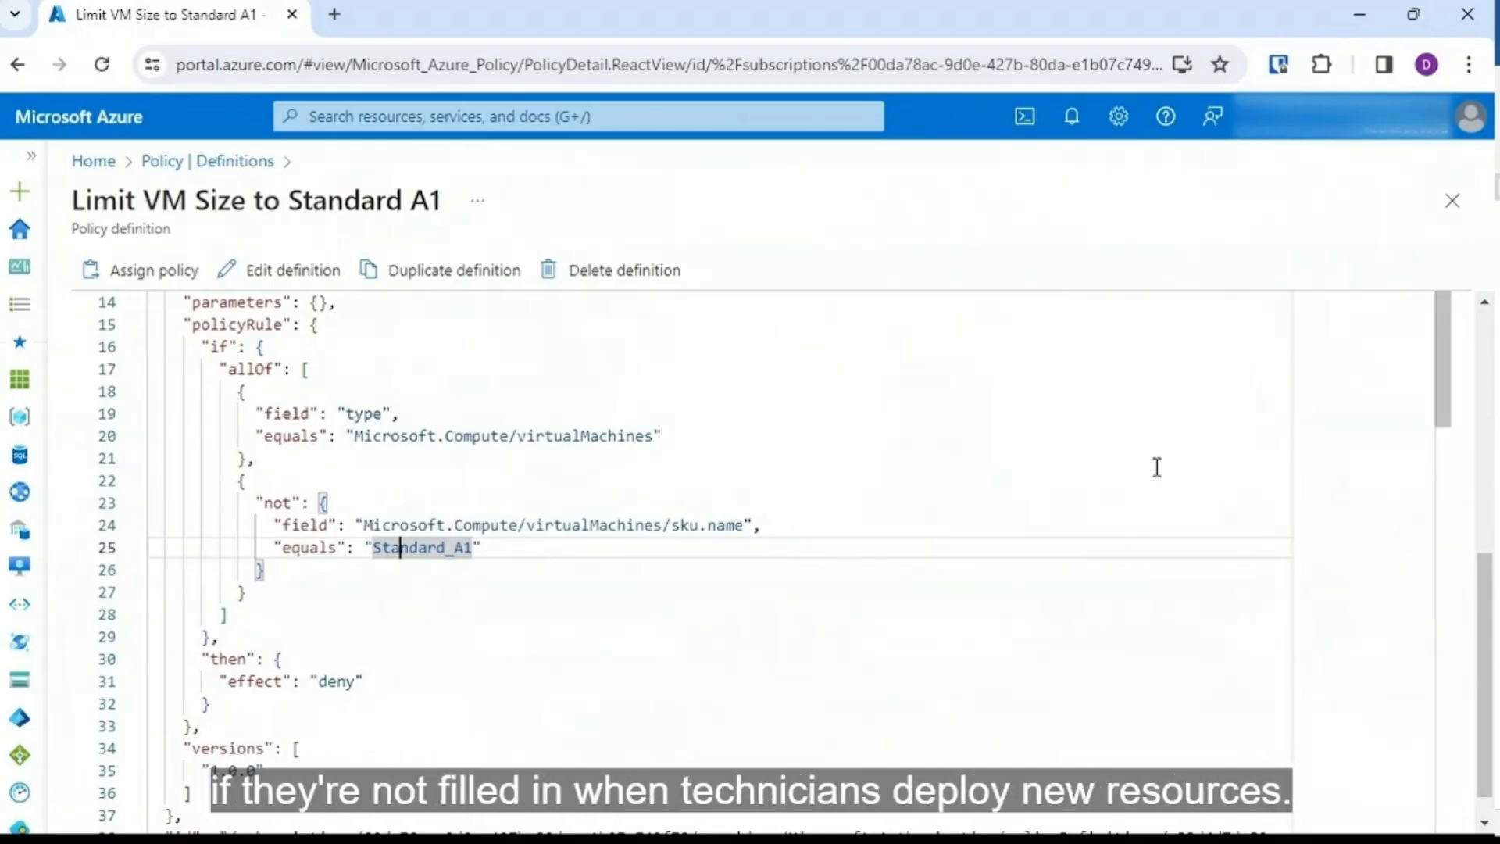
left_click(1451, 200)
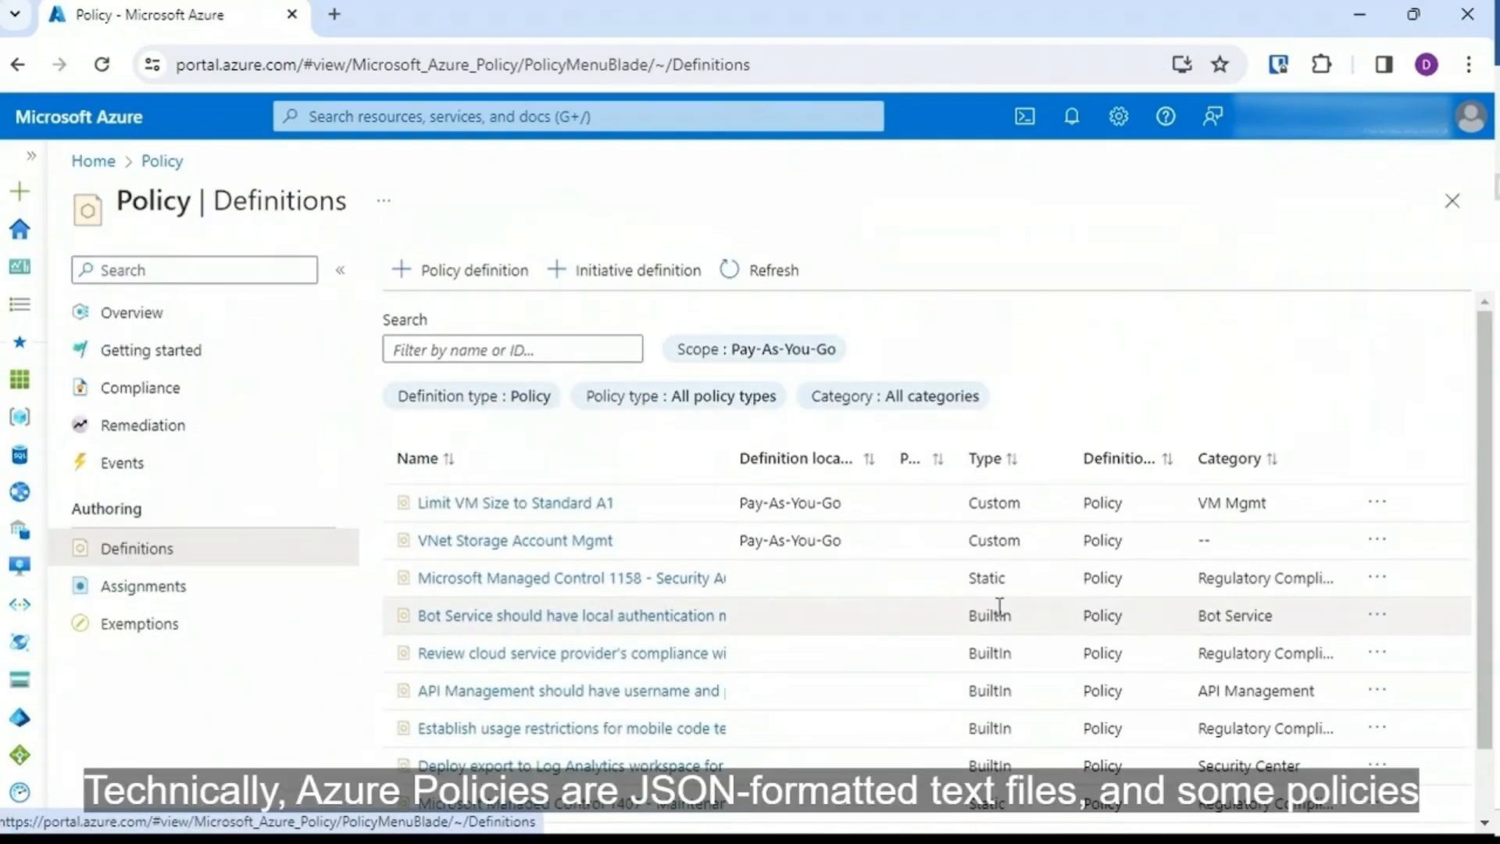
Step: Browse the built-in policy definitions and filter the list by "disk"
scroll(1463, 457, "down", 5)
left_click_drag(1461, 447, 1460, 462)
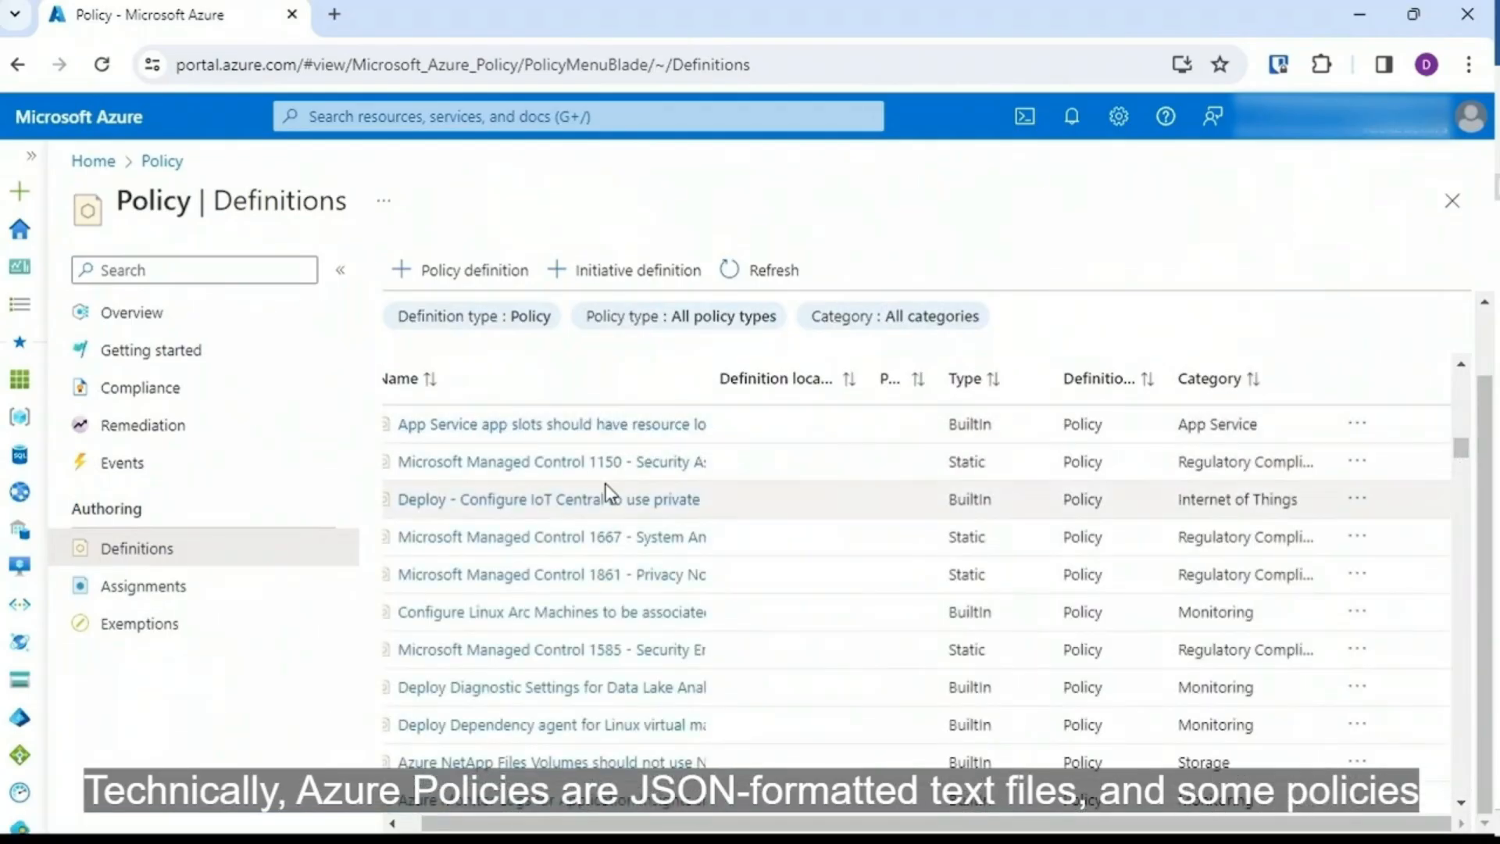
scroll(594, 438, "up", 5)
left_click(574, 353)
type("disk")
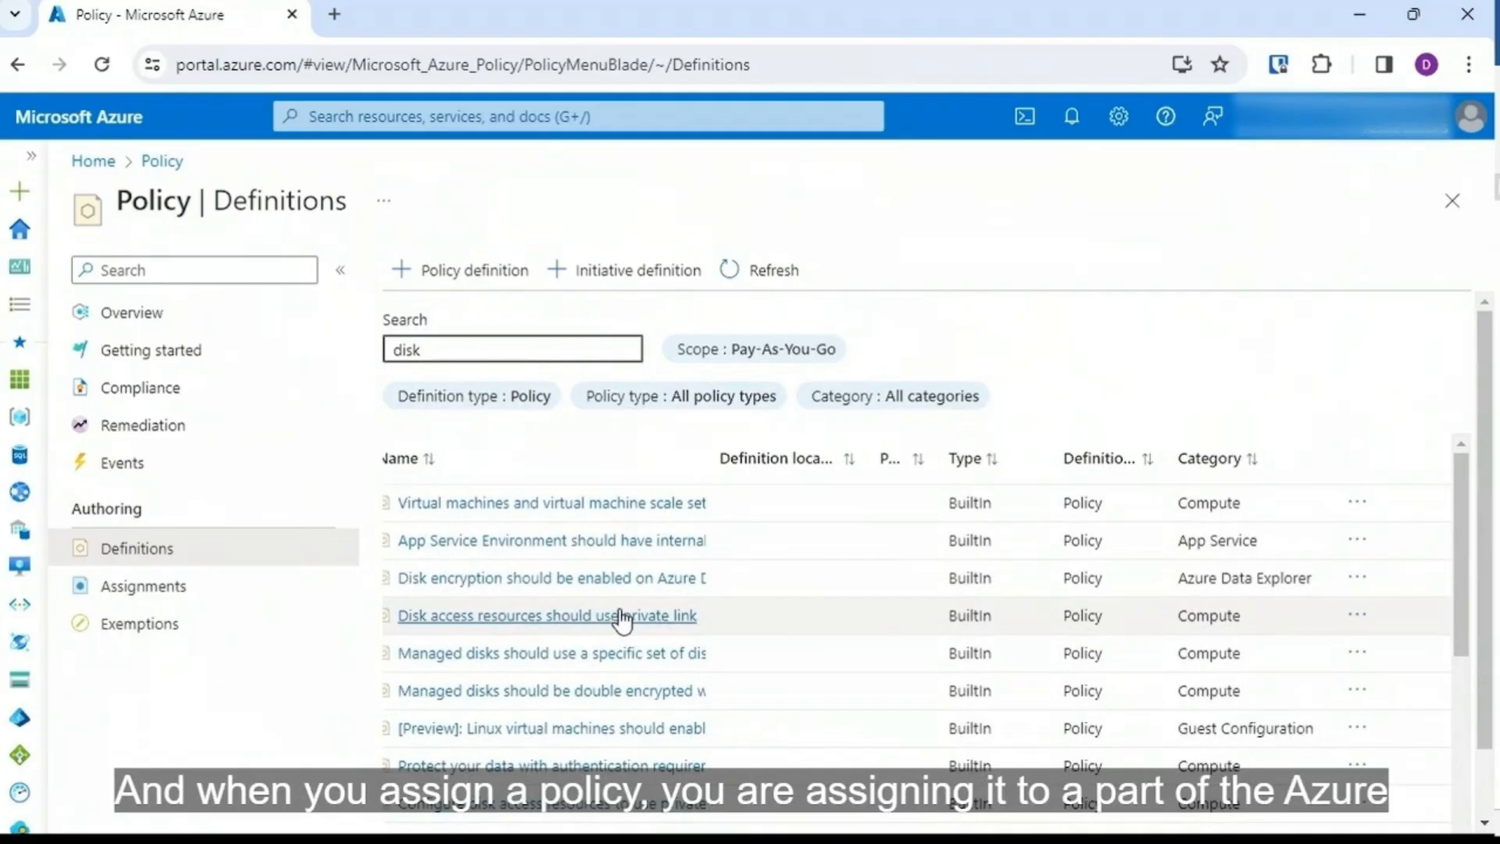
Step: View the definition requiring OS and data disks to be encrypted with a customer-managed key, and return to the filtered list
scroll(623, 619, "down", 5)
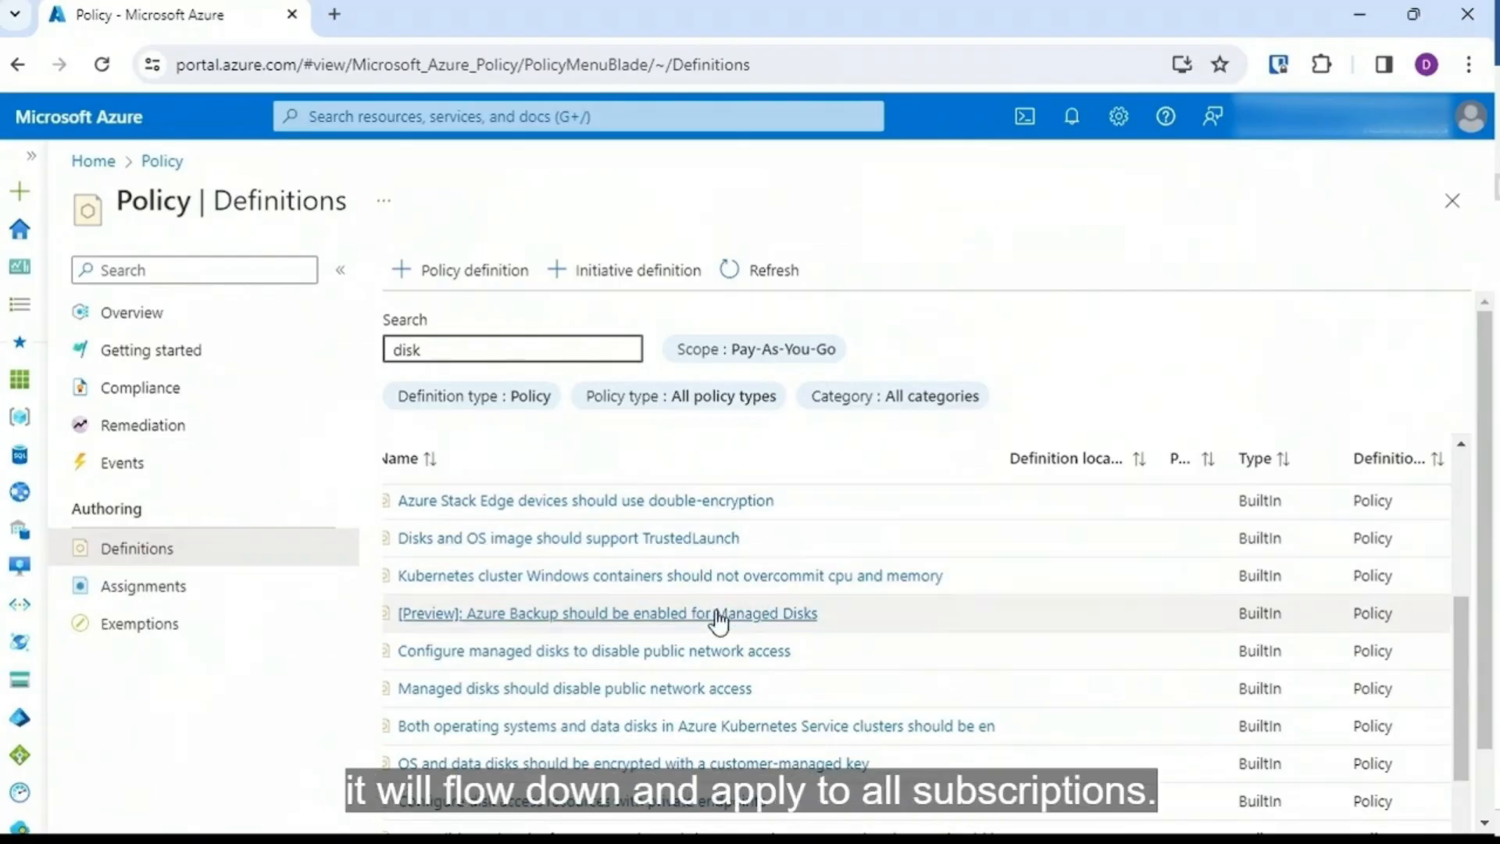
left_click(723, 766)
key("alt+Left")
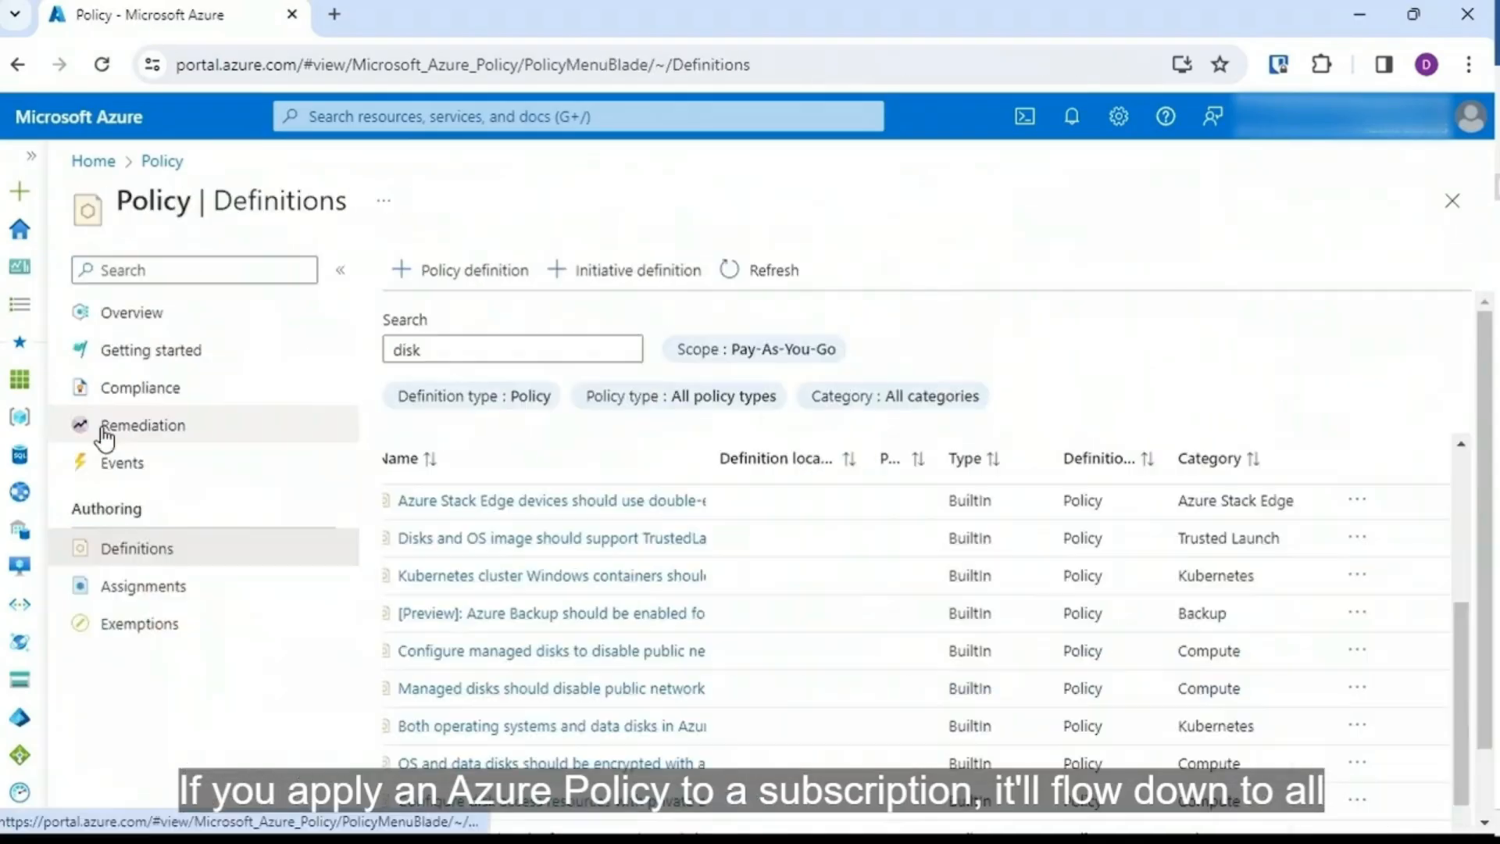
Step: Review the existing policy assignments and the compliance state of each assigned policy and initiative
left_click(152, 592)
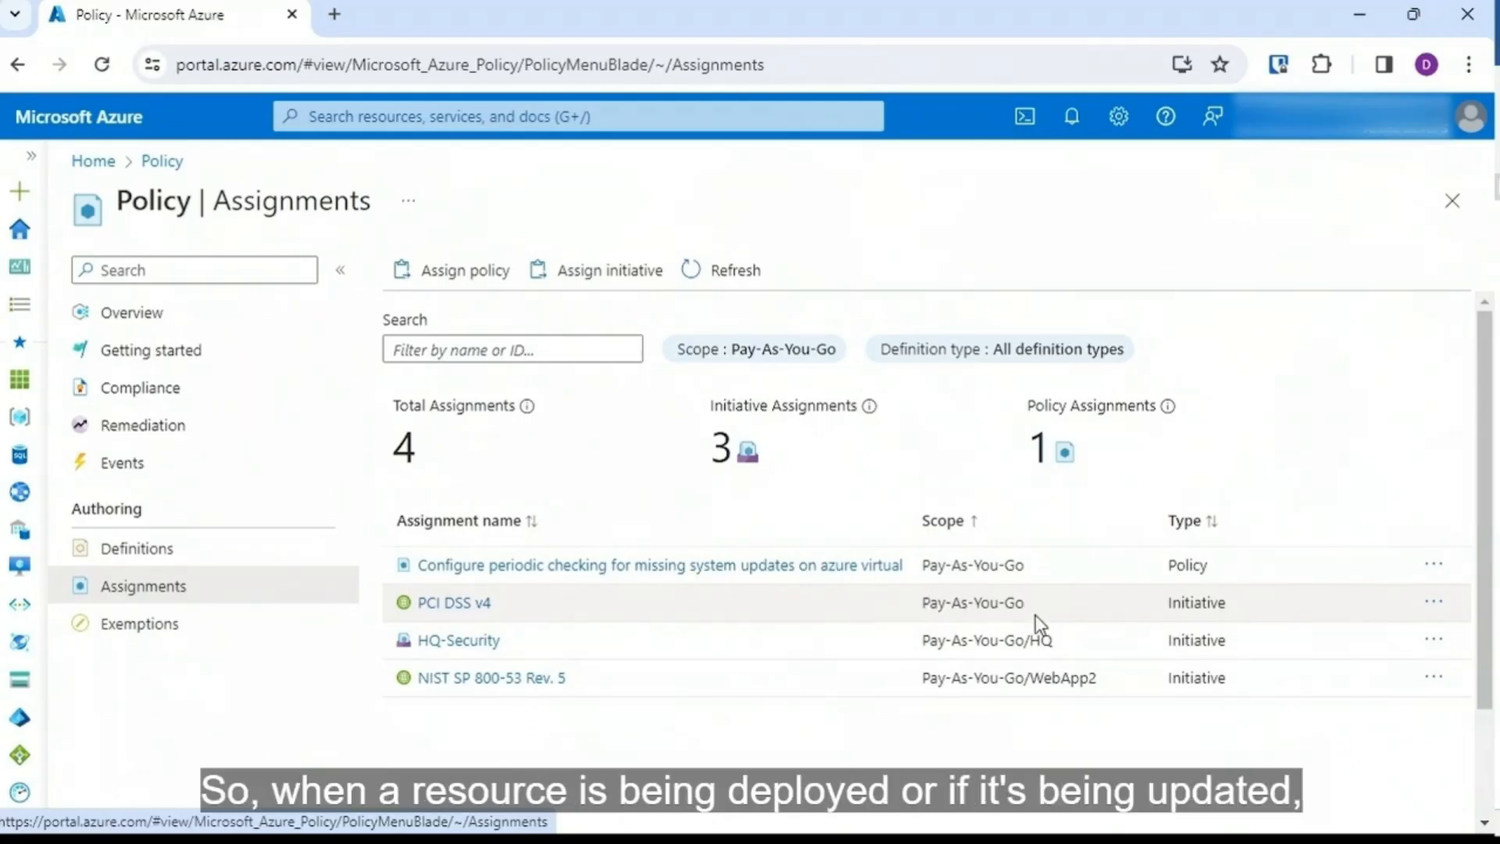
left_click(207, 390)
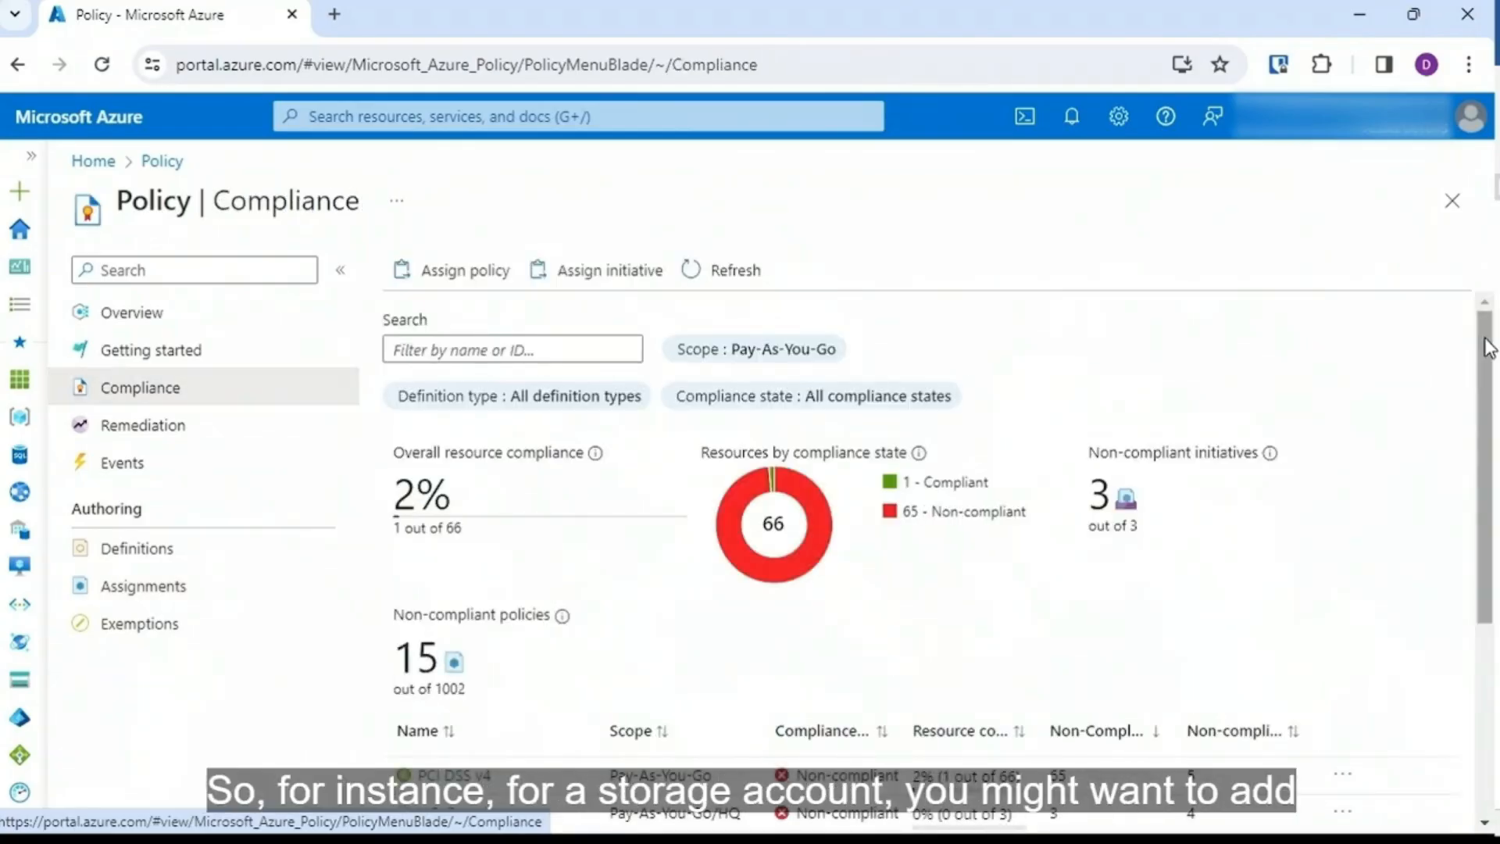
left_click_drag(1488, 348, 1484, 474)
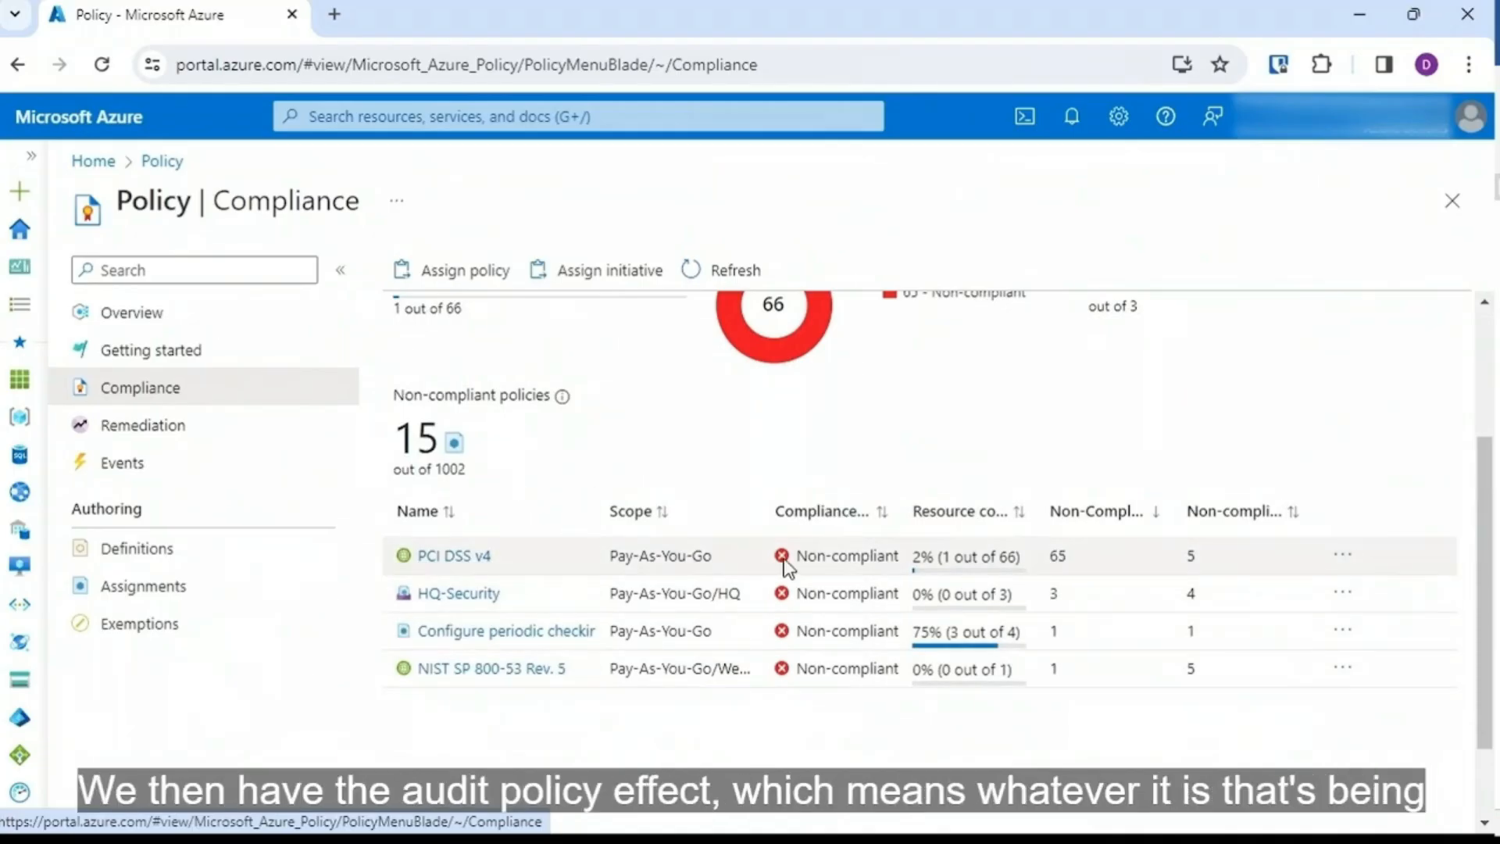
Step: Open the PCI DSS v4 initiative's compliance details and view its control on strong authentication for users and administrators
left_click(466, 558)
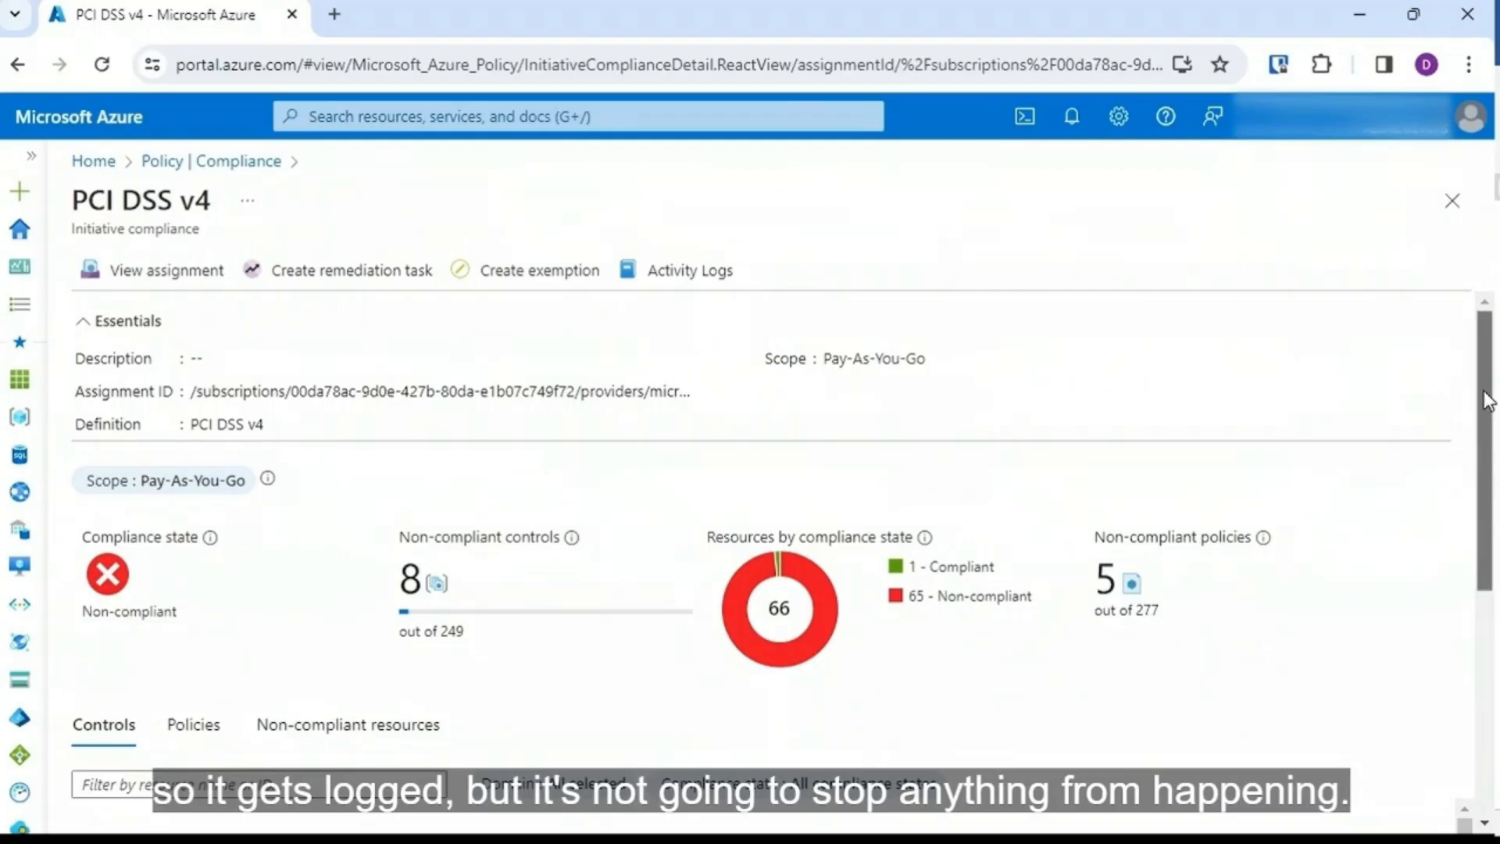
scroll(1486, 401, "down", 2)
scroll(429, 481, "down", 4)
left_click_drag(429, 480, 734, 479)
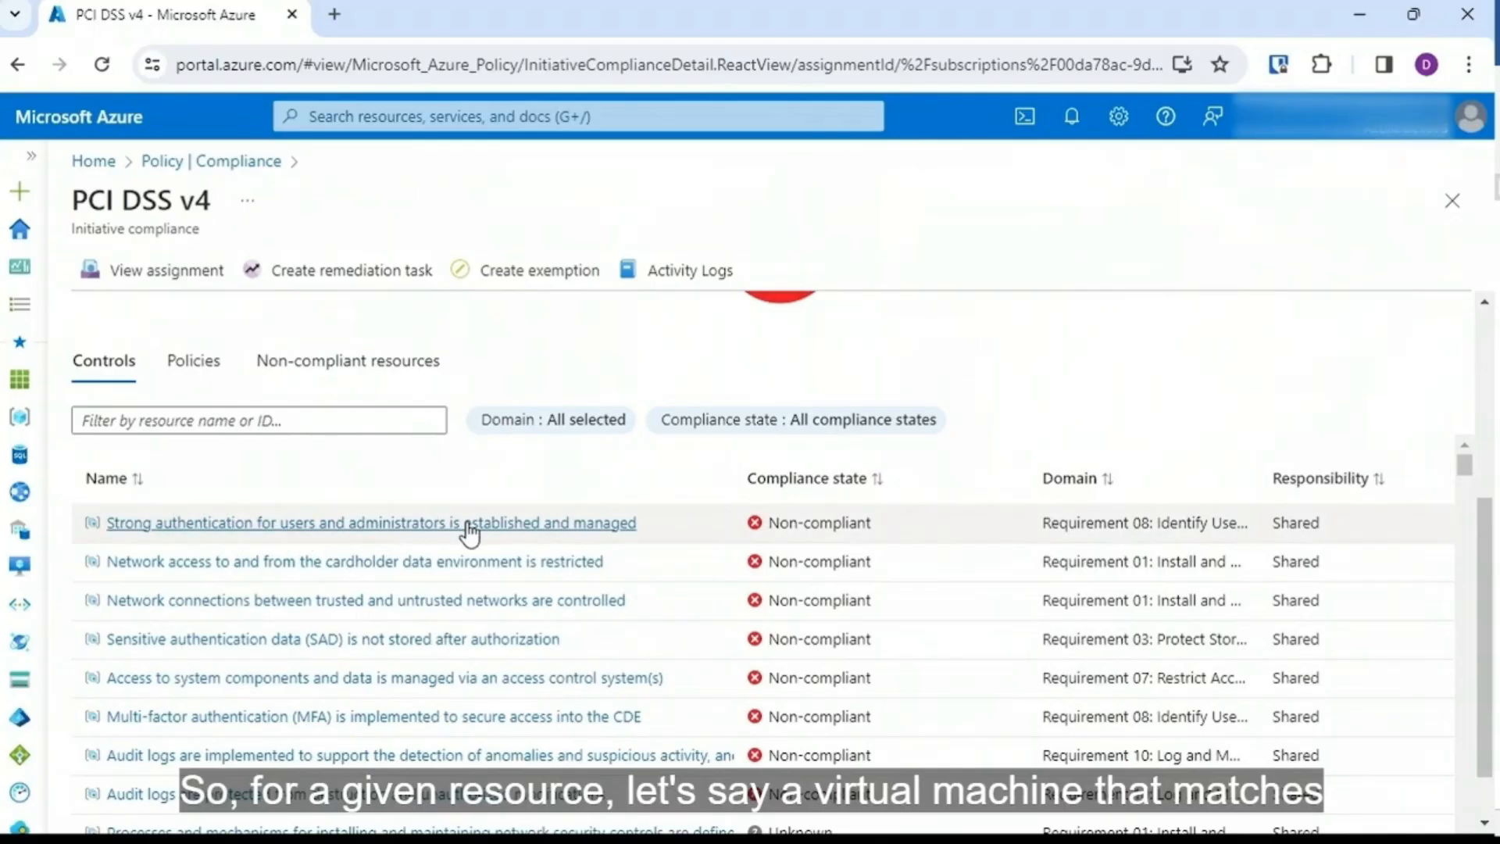
left_click(620, 525)
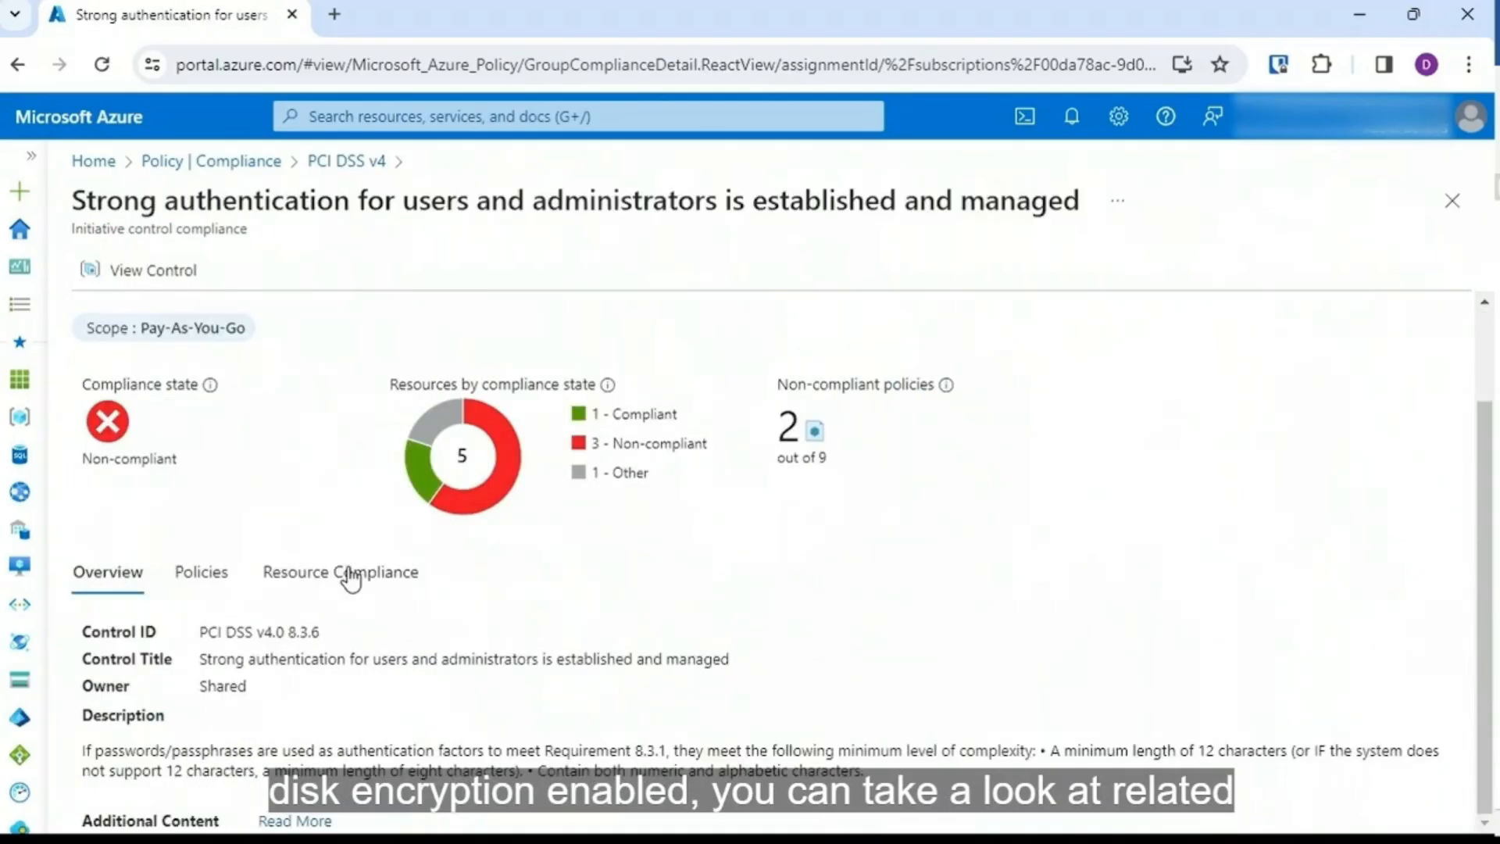
Step: Examine the control's resource compliance and the policies evaluated for the non-compliant winsrv2022-1 virtual machine
left_click(351, 578)
left_click_drag(1482, 601, 1488, 792)
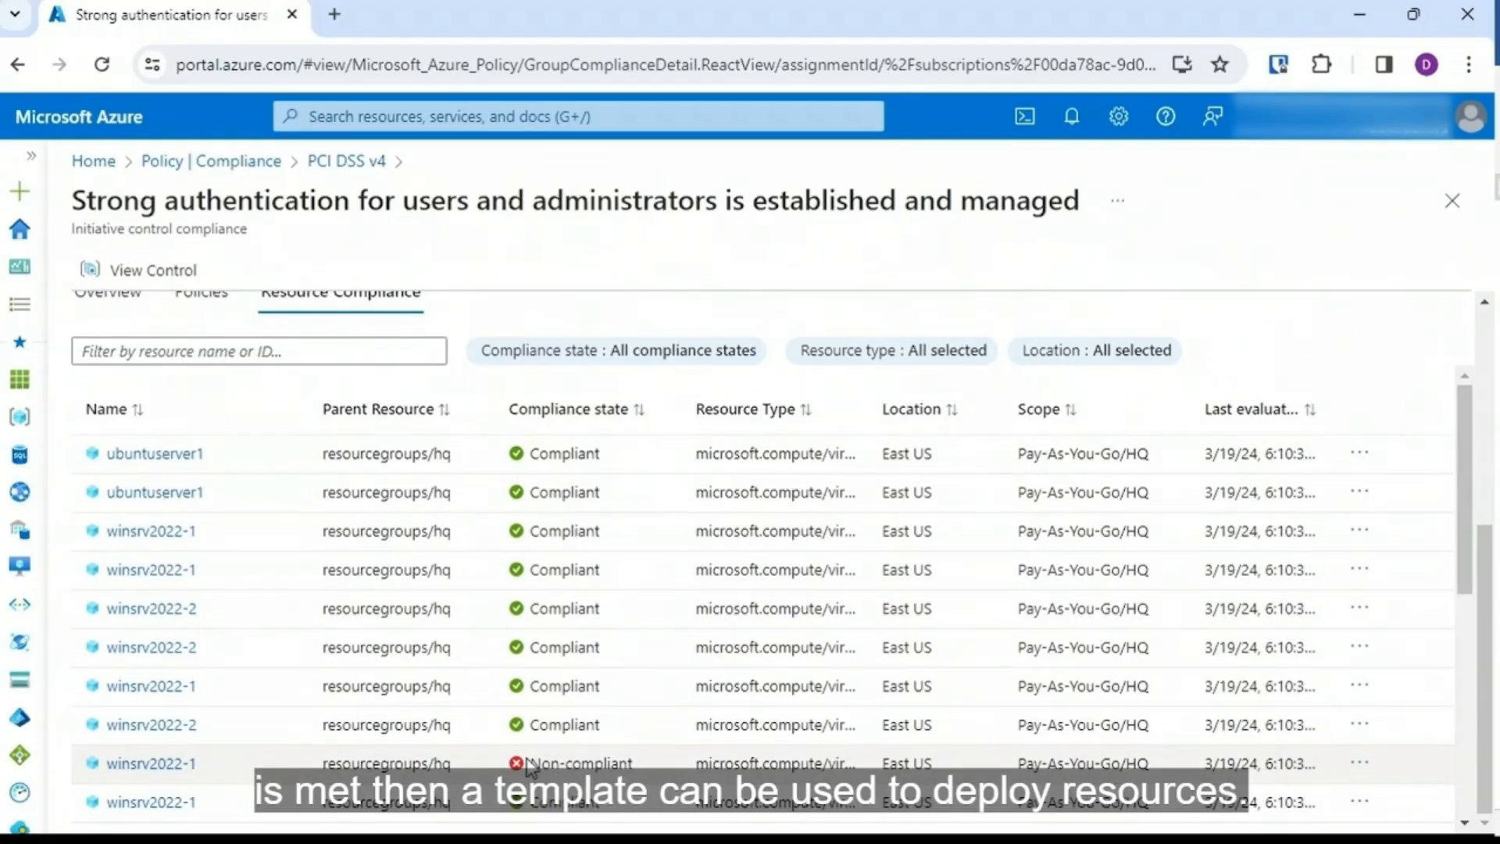
left_click(187, 764)
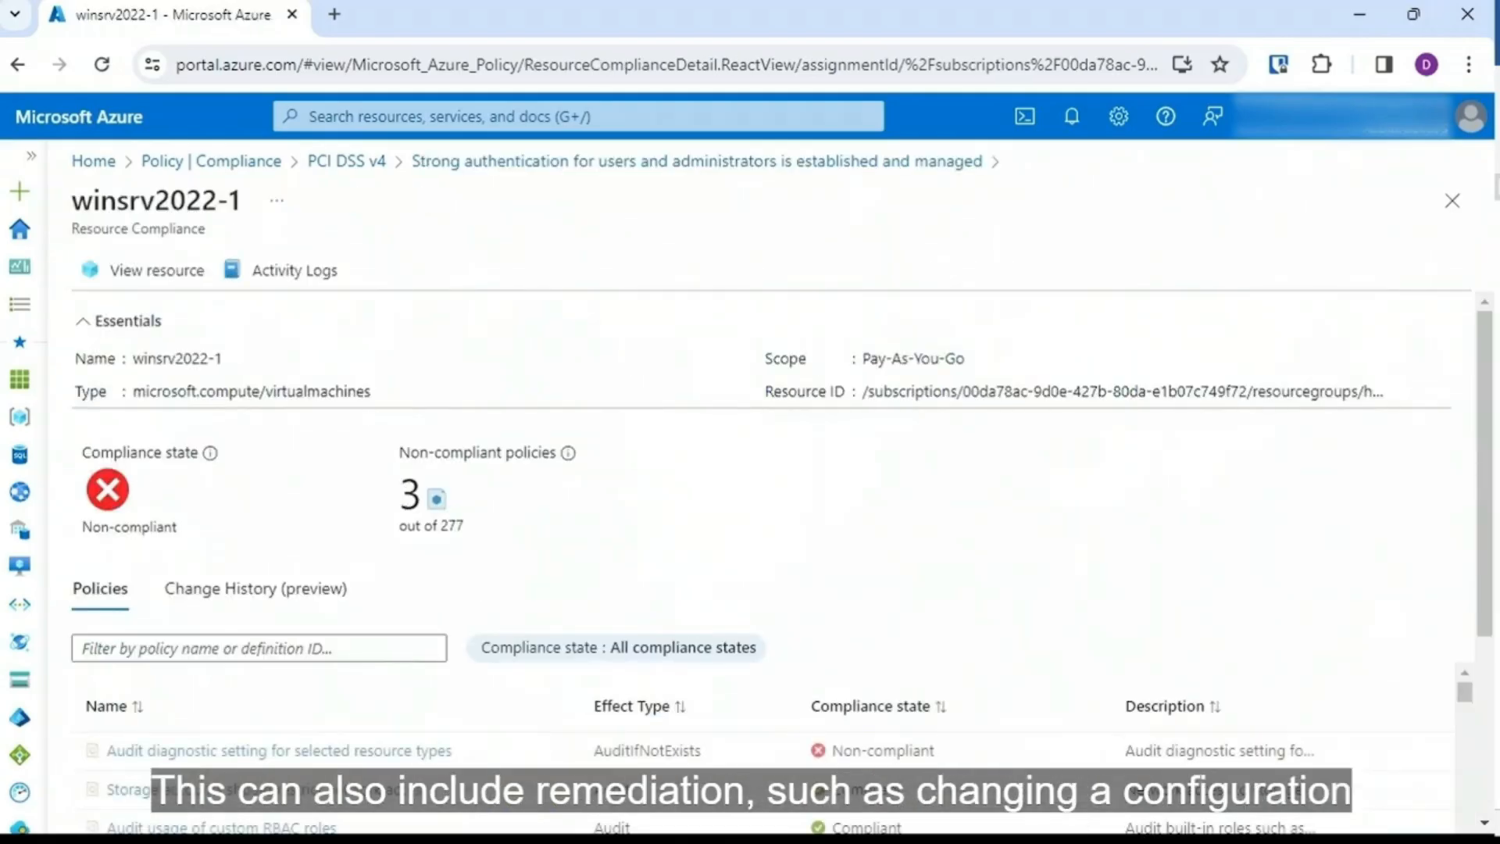
scroll(726, 550, "down", 3)
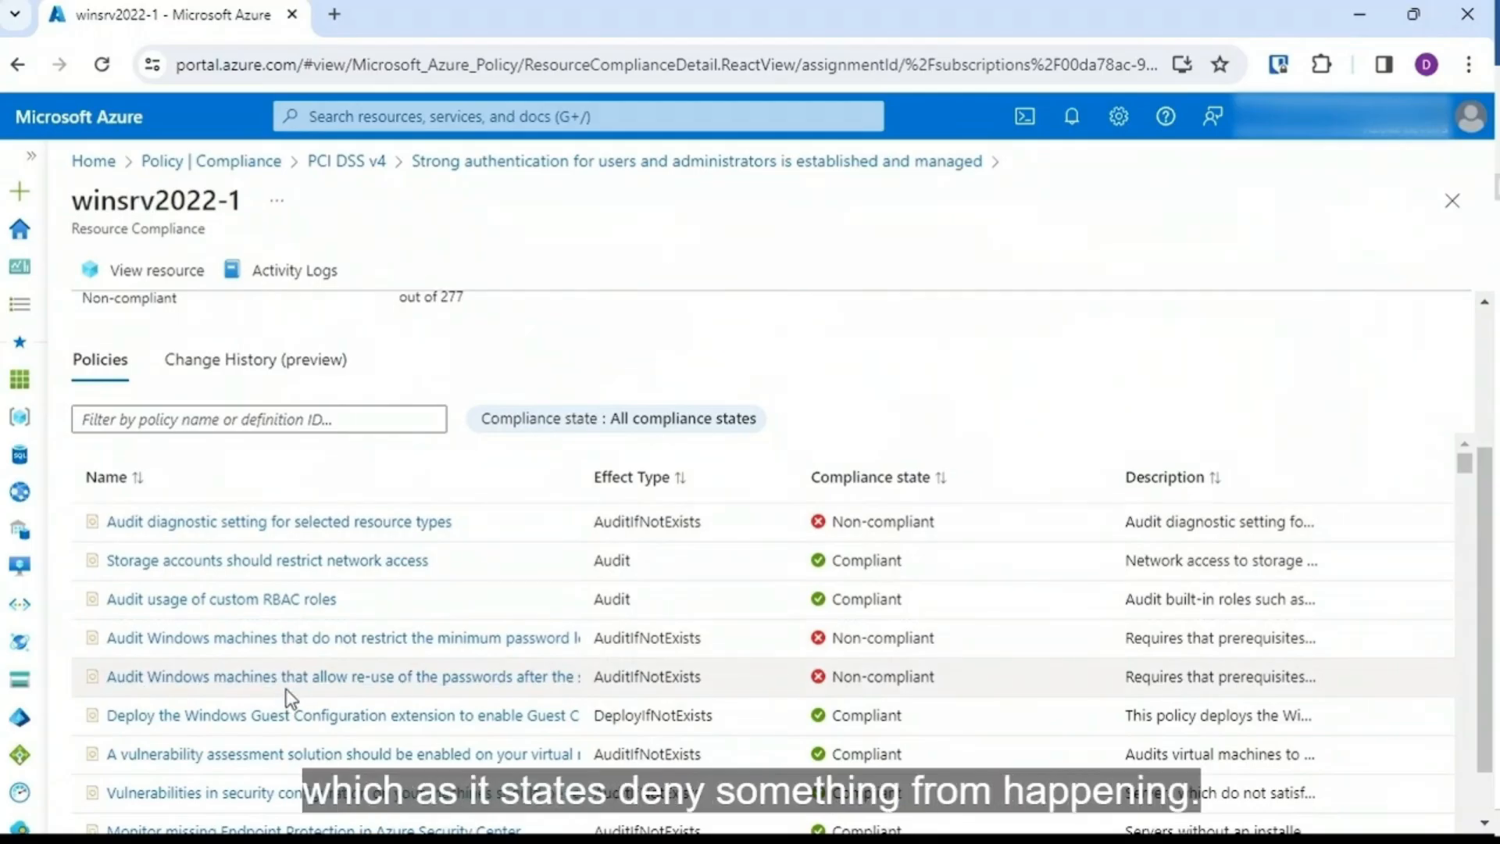
Step: Close the resource, control and initiative details to return to the Policy compliance overview
left_click(1447, 207)
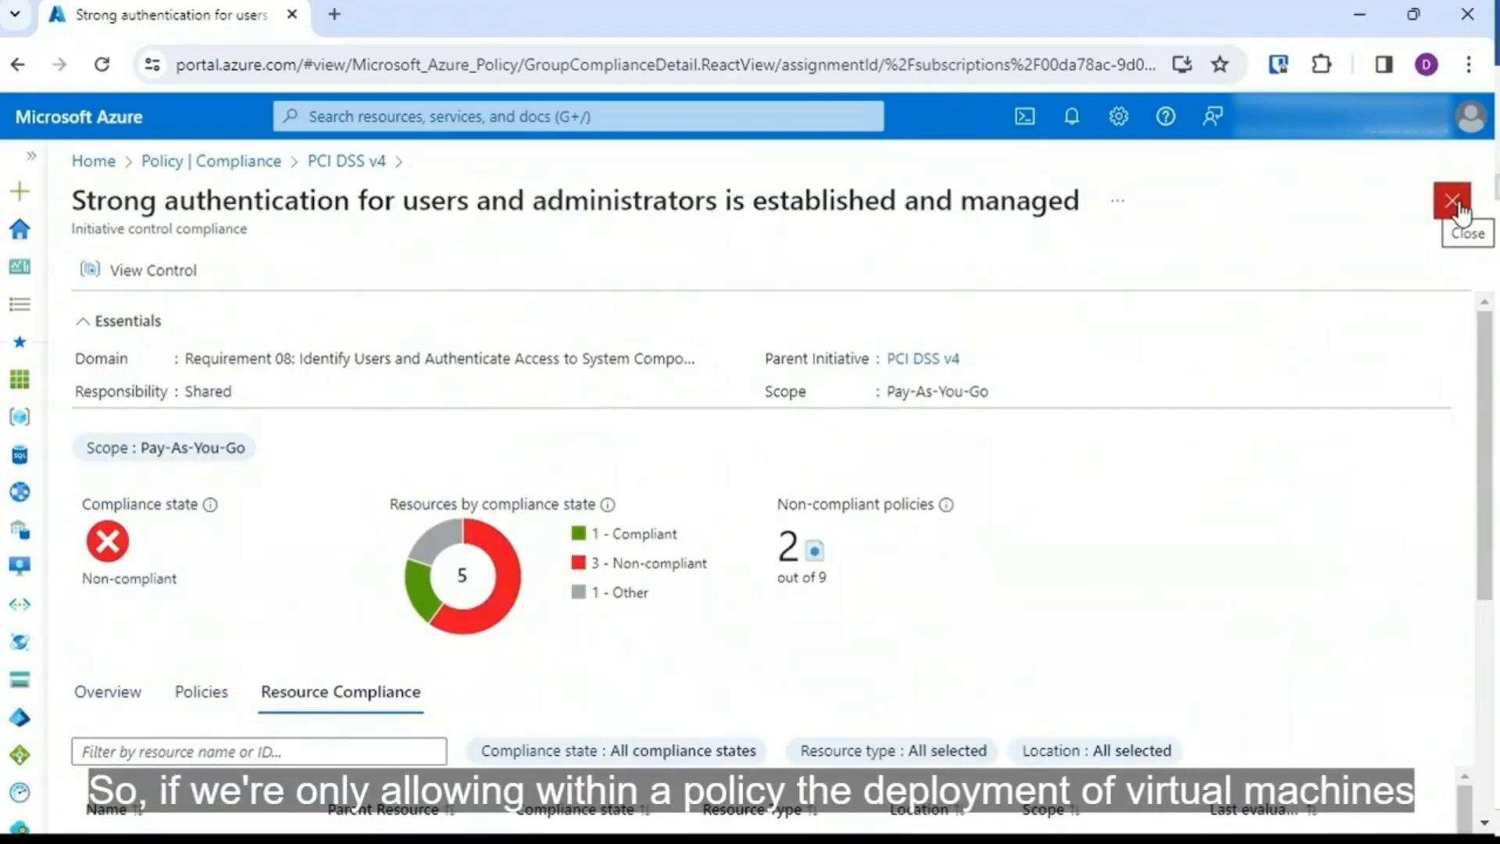
left_click(1453, 205)
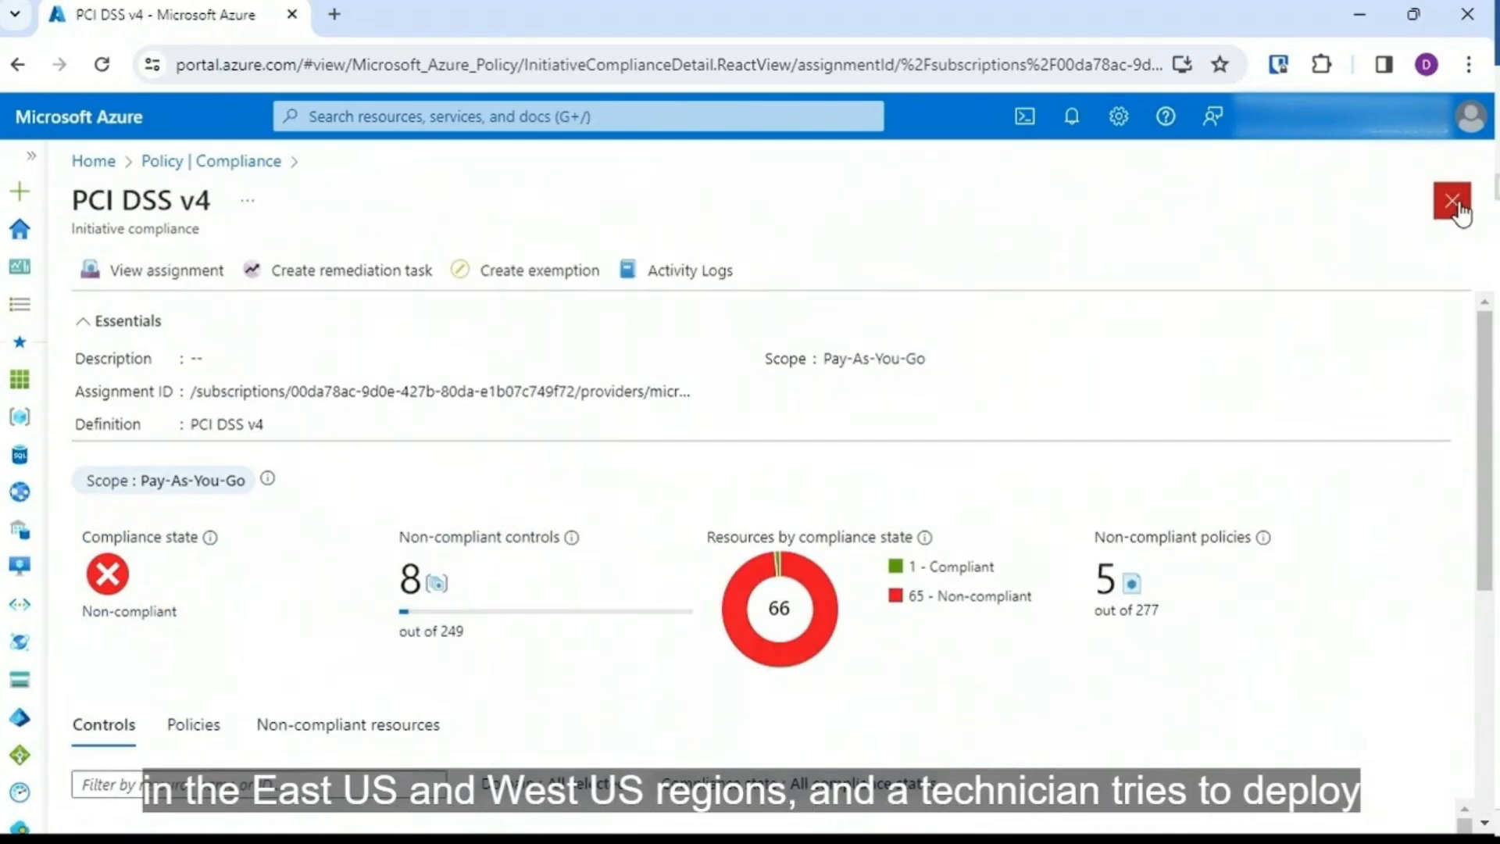
left_click(1453, 204)
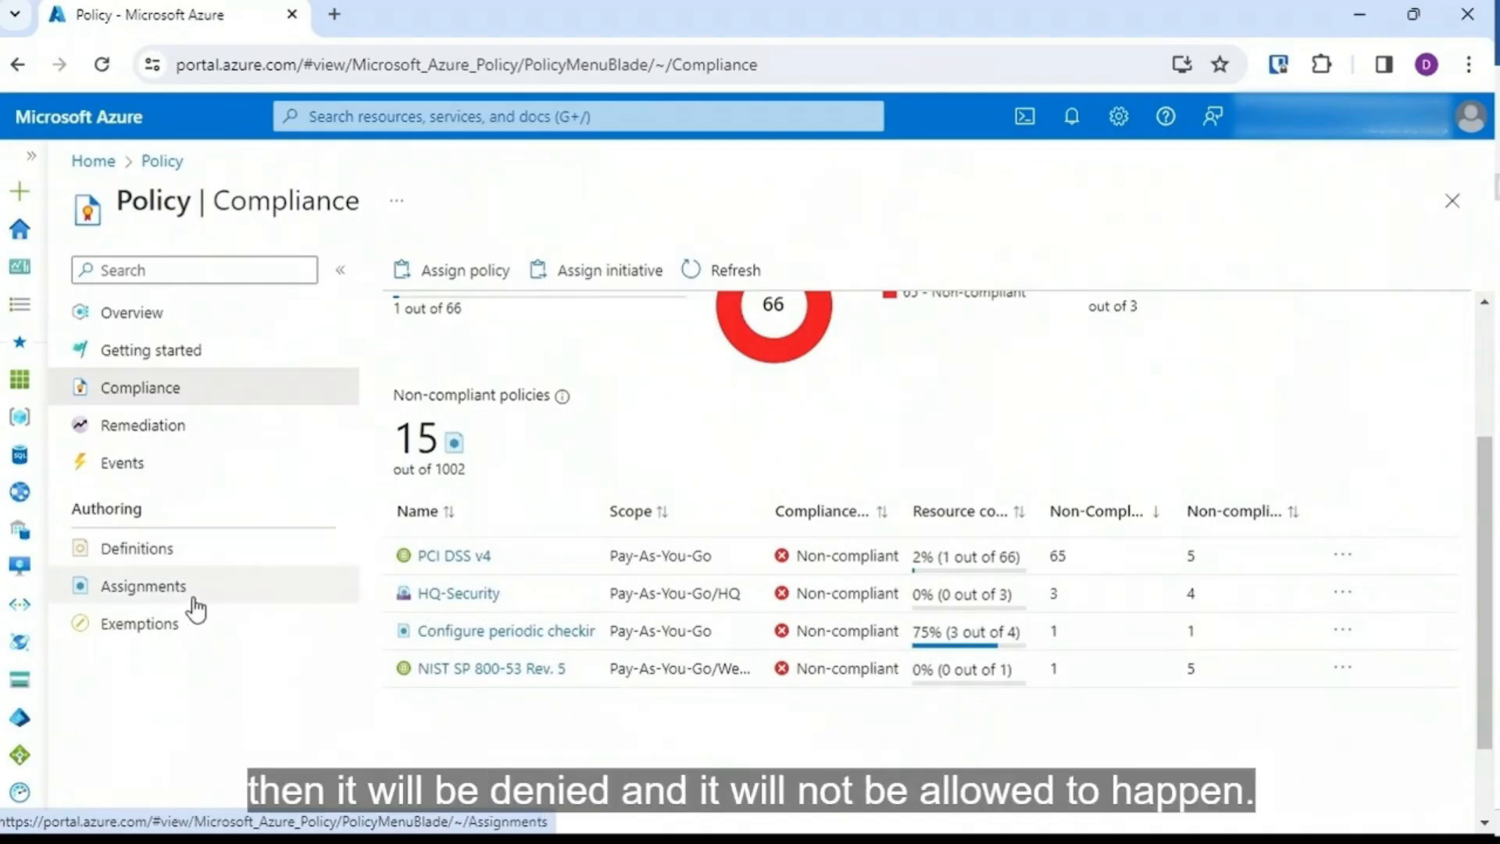
Step: Start a new policy assignment using the definition "OS and data disks should be encrypted with a customer-managed key"
left_click(167, 597)
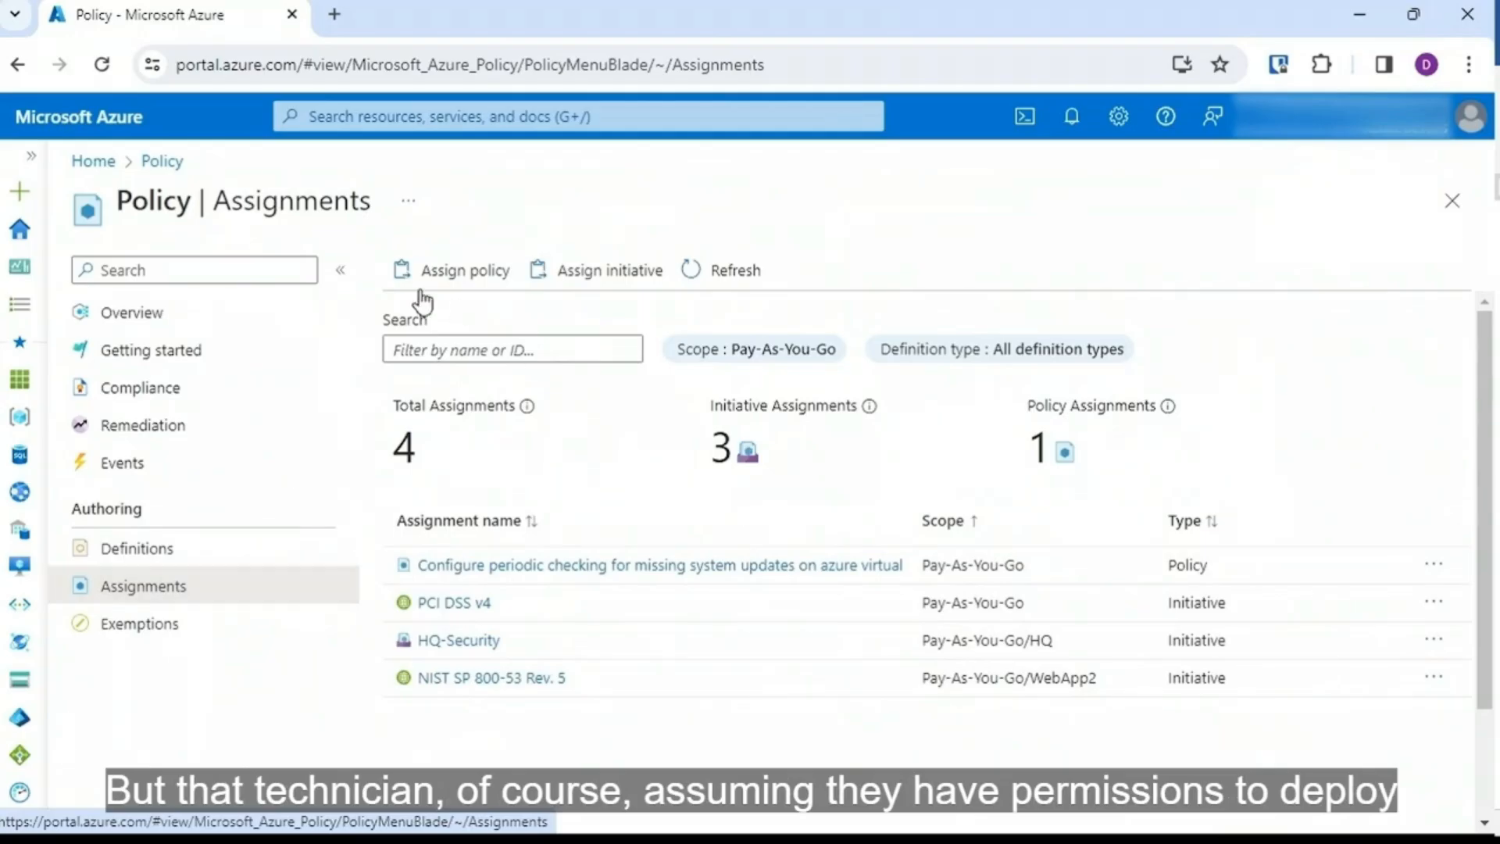
left_click(461, 283)
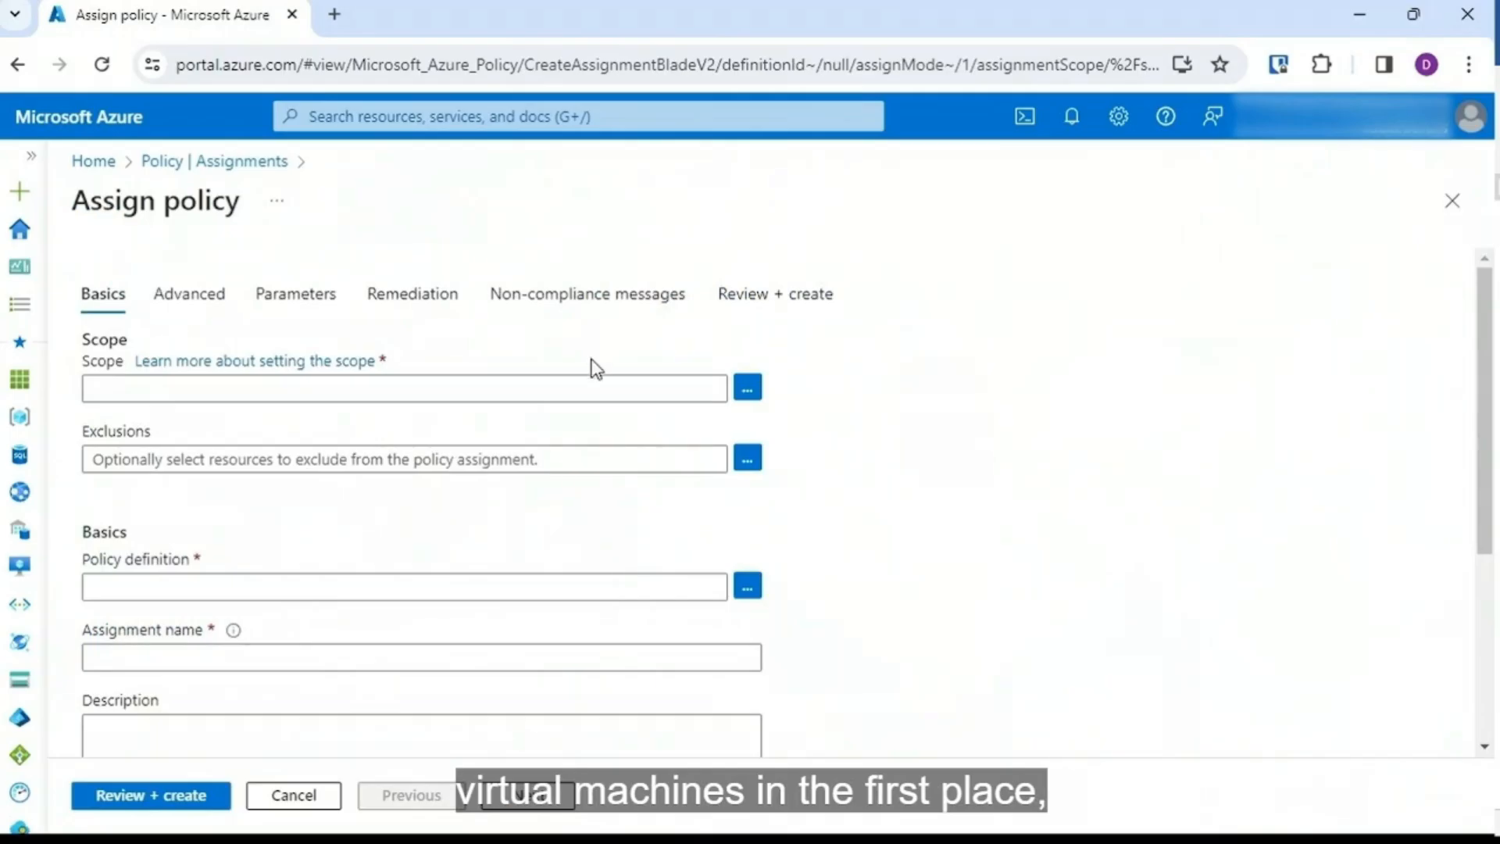
left_click(747, 585)
type("os and data")
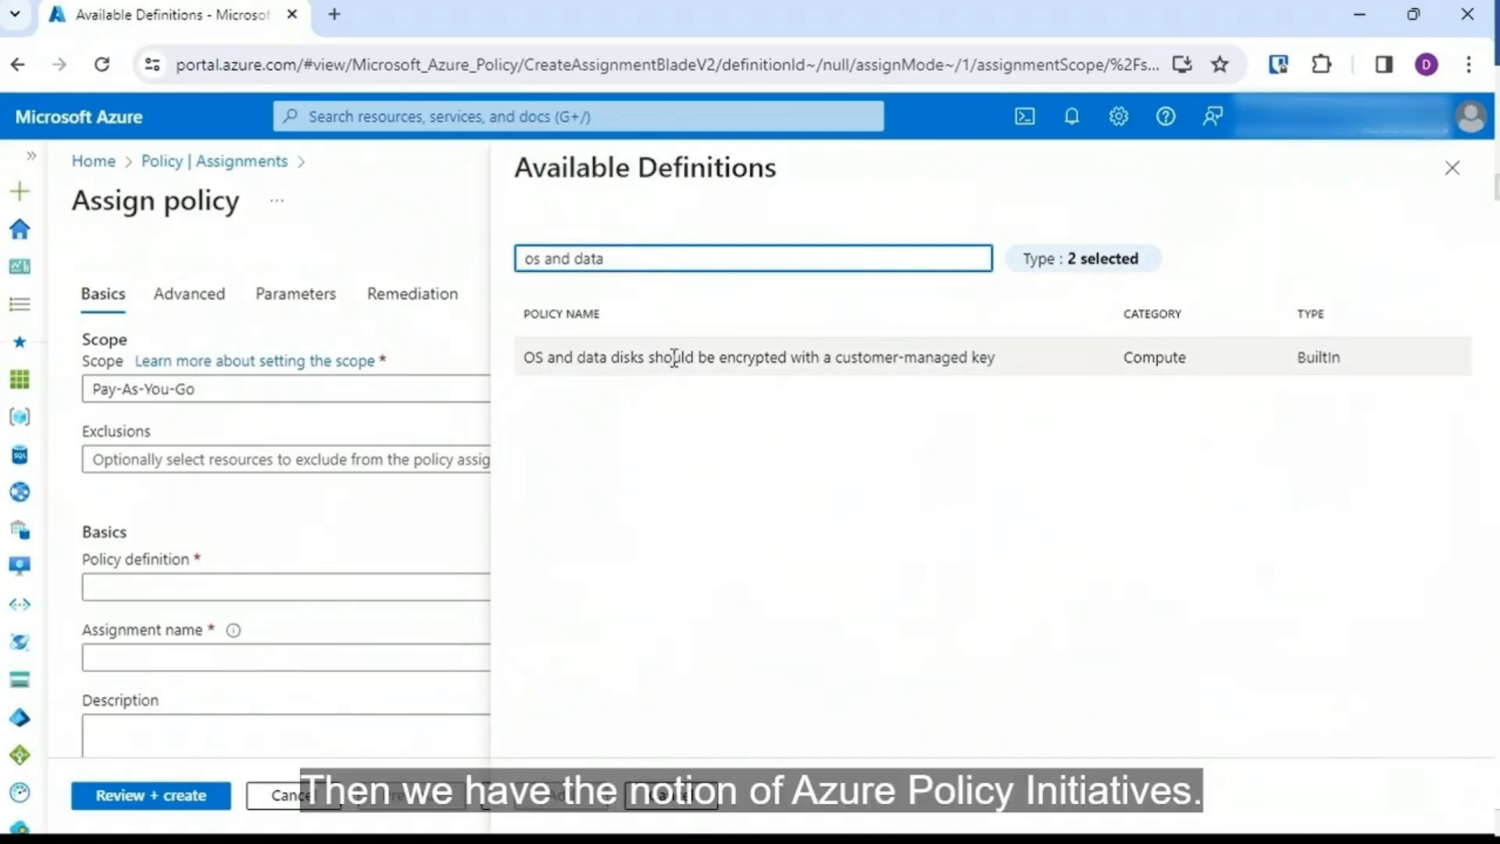
left_click(725, 359)
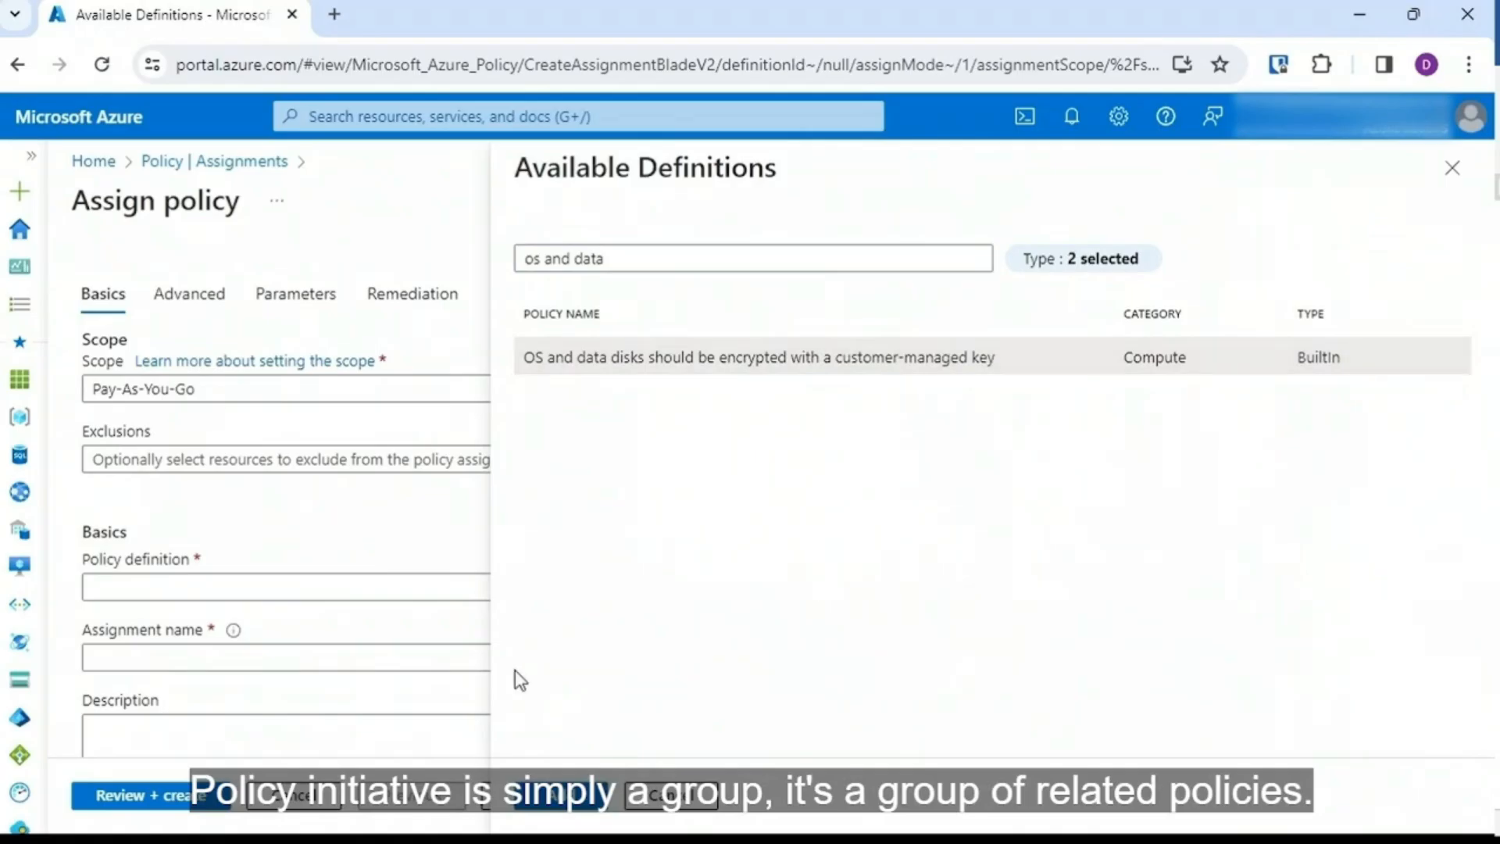
left_click(574, 797)
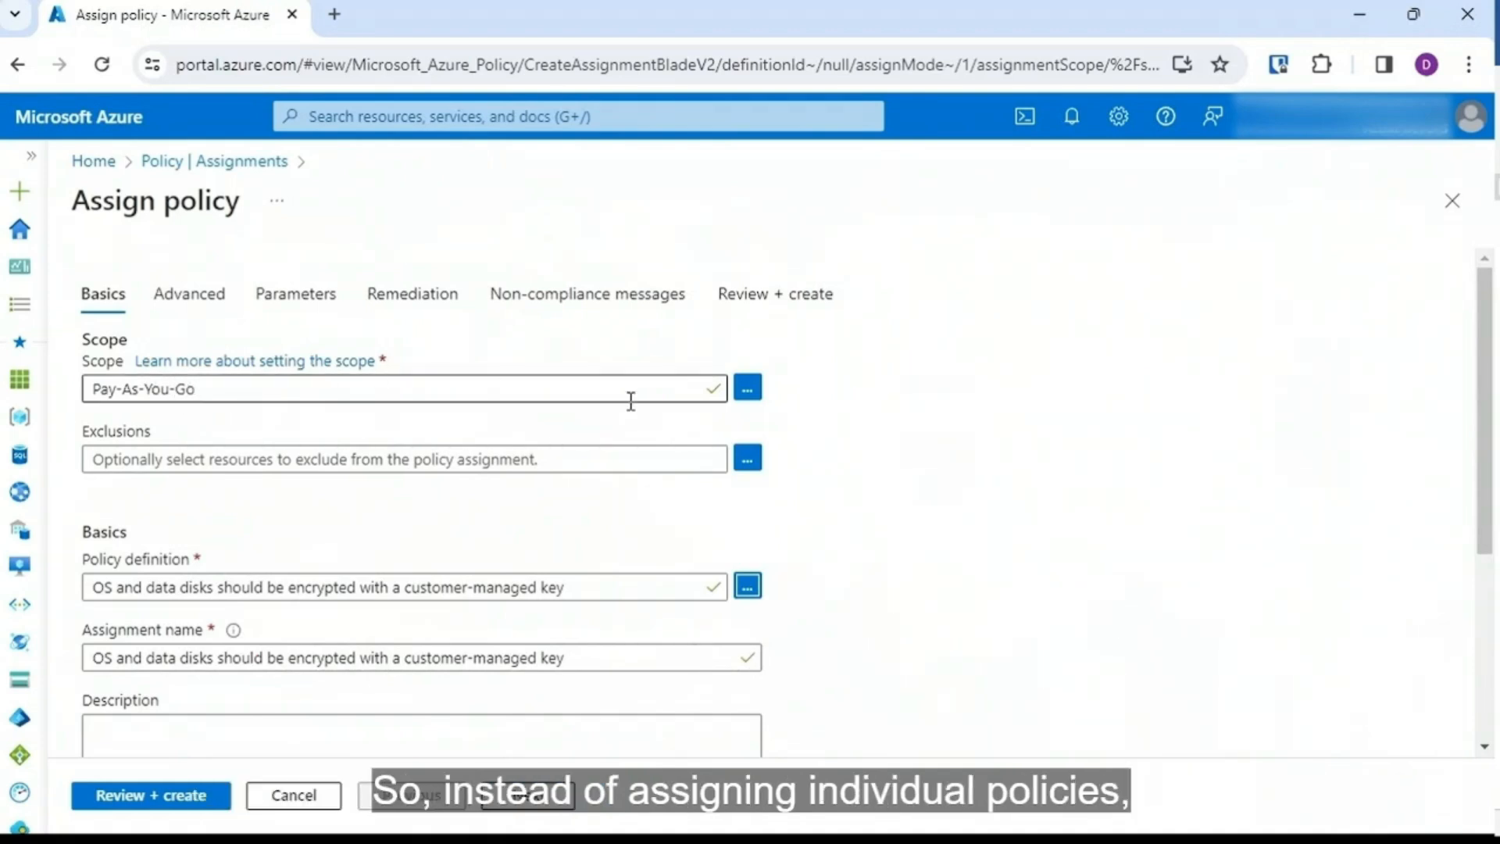
Step: Set the assignment's scope to the HQ resource group in the Pay-As-You-Go subscription
left_click(748, 388)
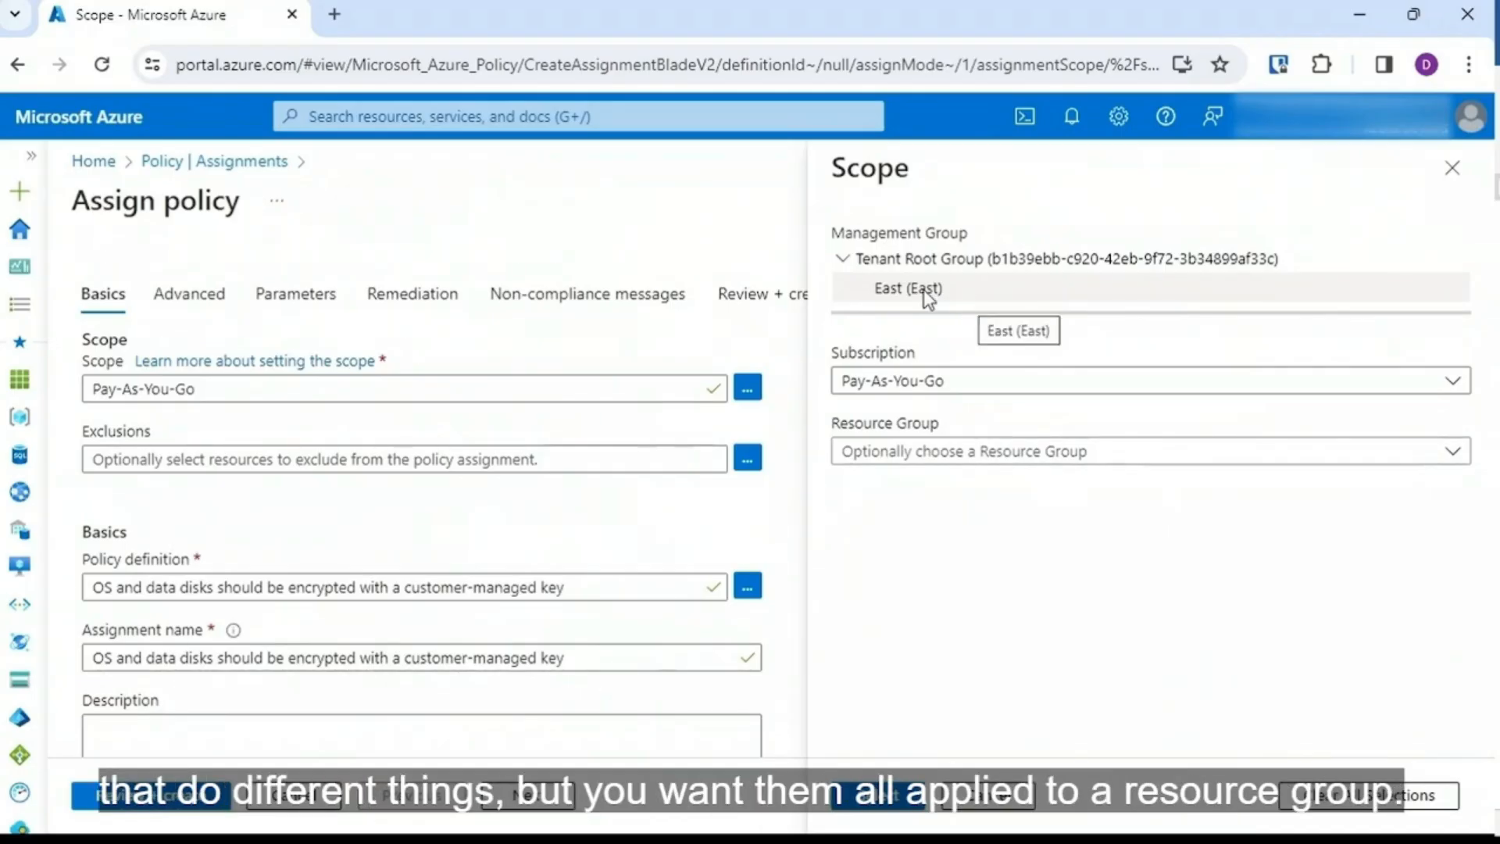
left_click(919, 393)
left_click(907, 465)
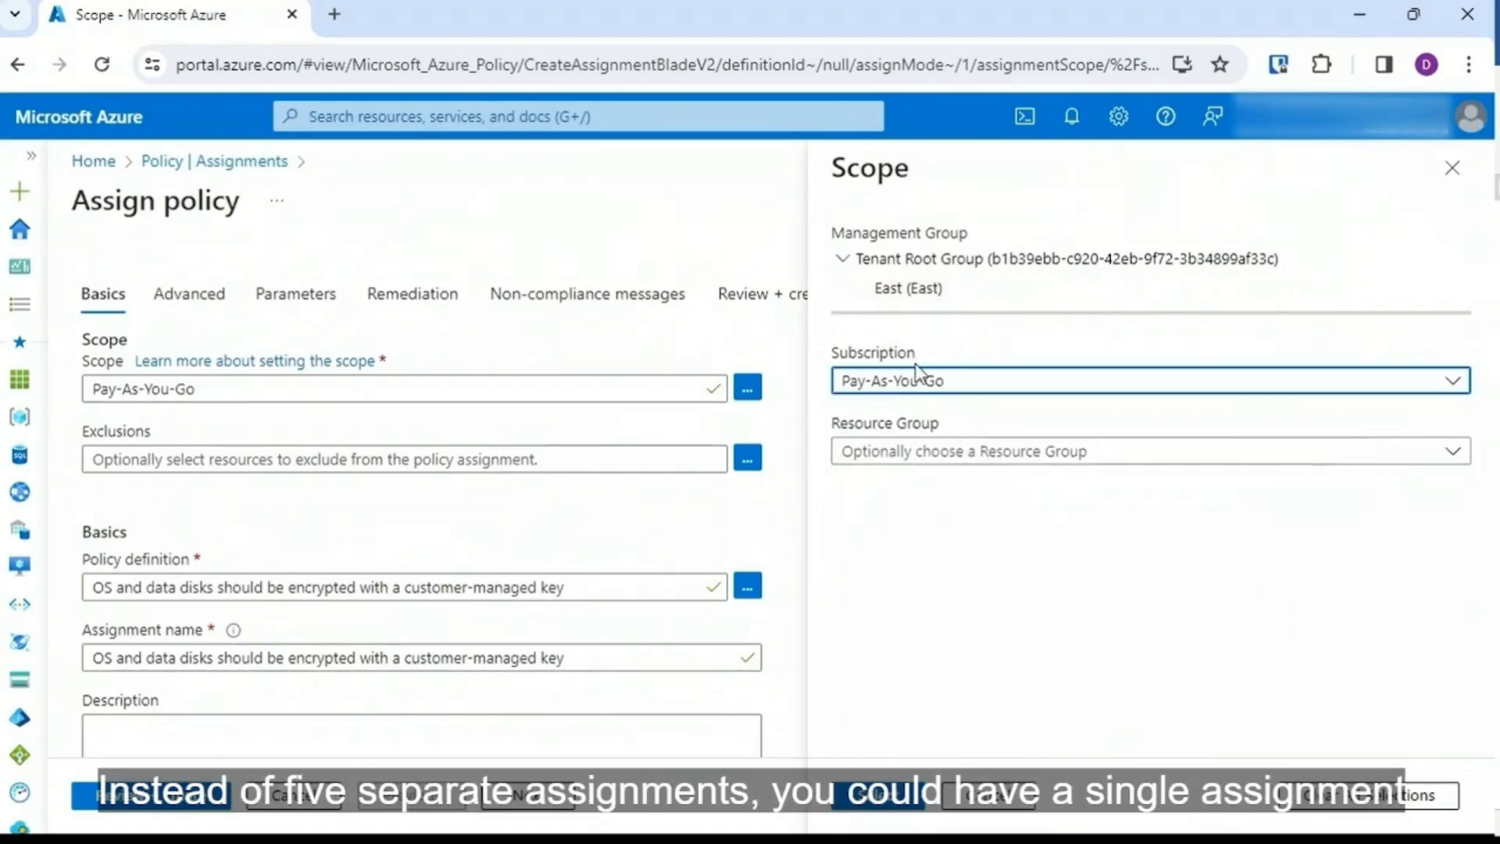
left_click(984, 451)
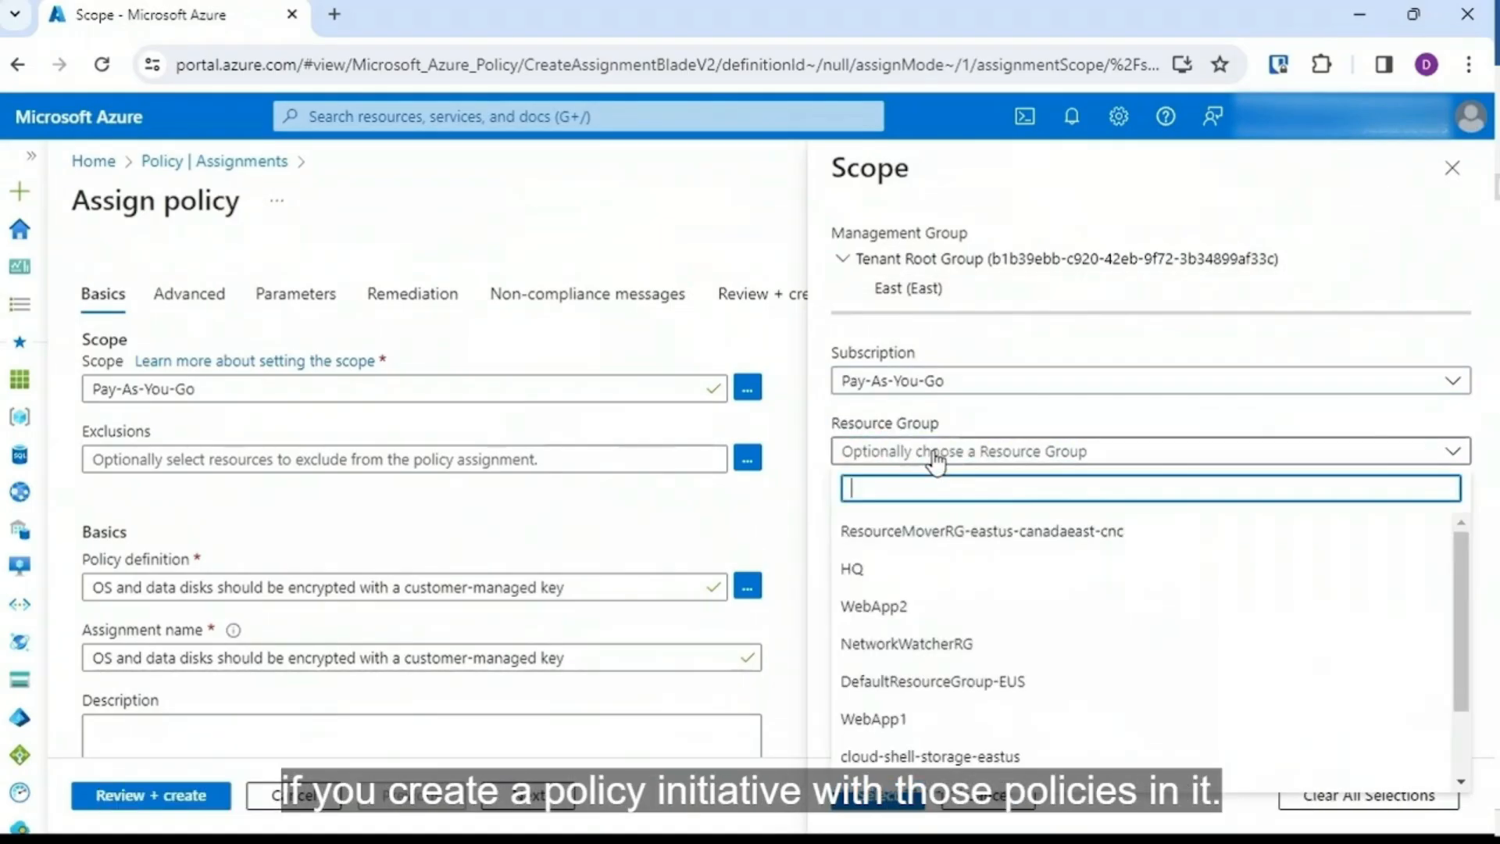
left_click(902, 573)
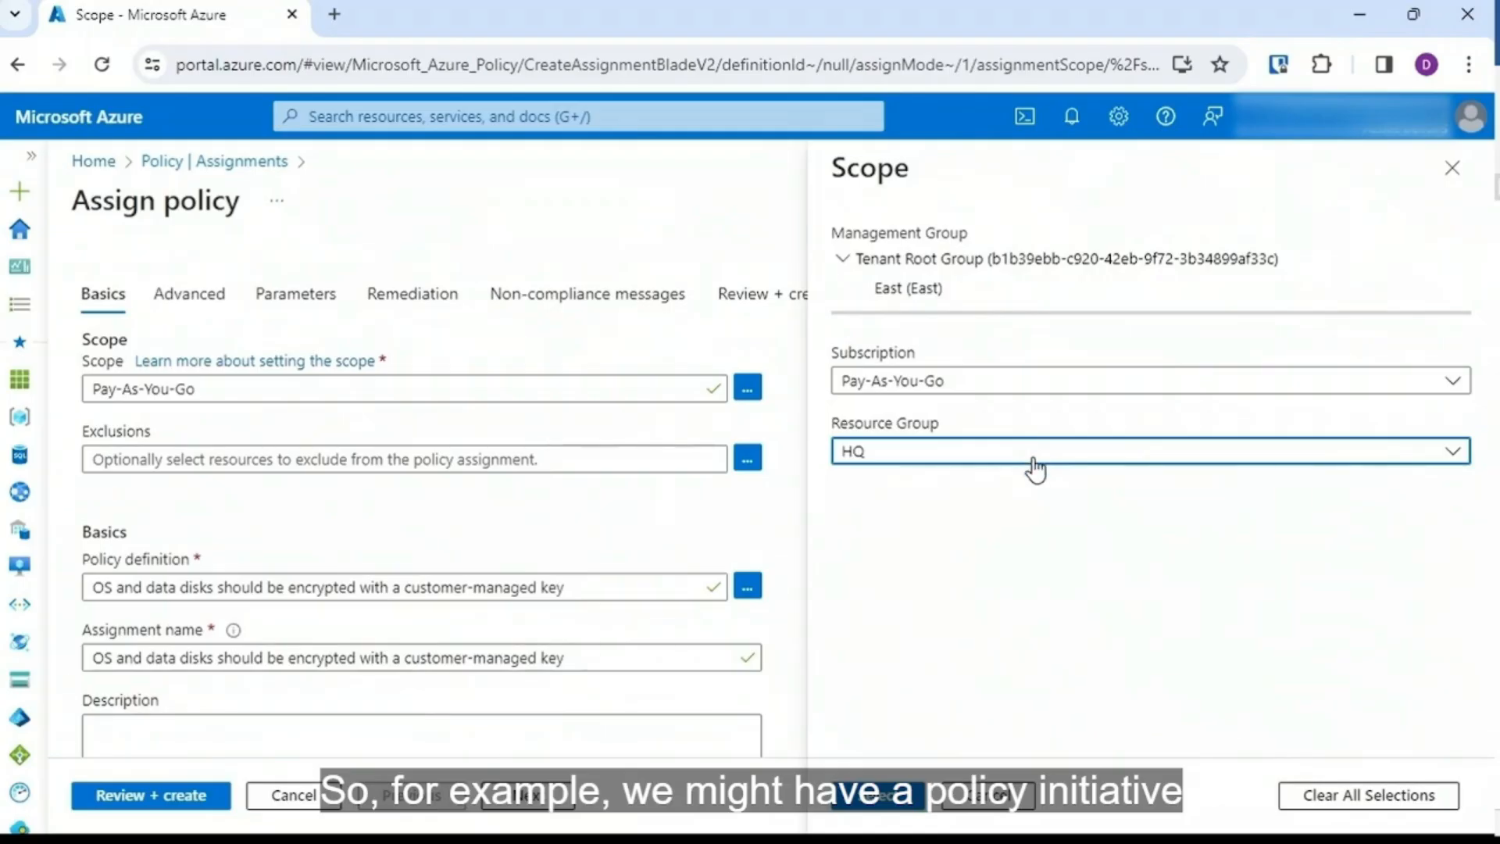
left_click(889, 801)
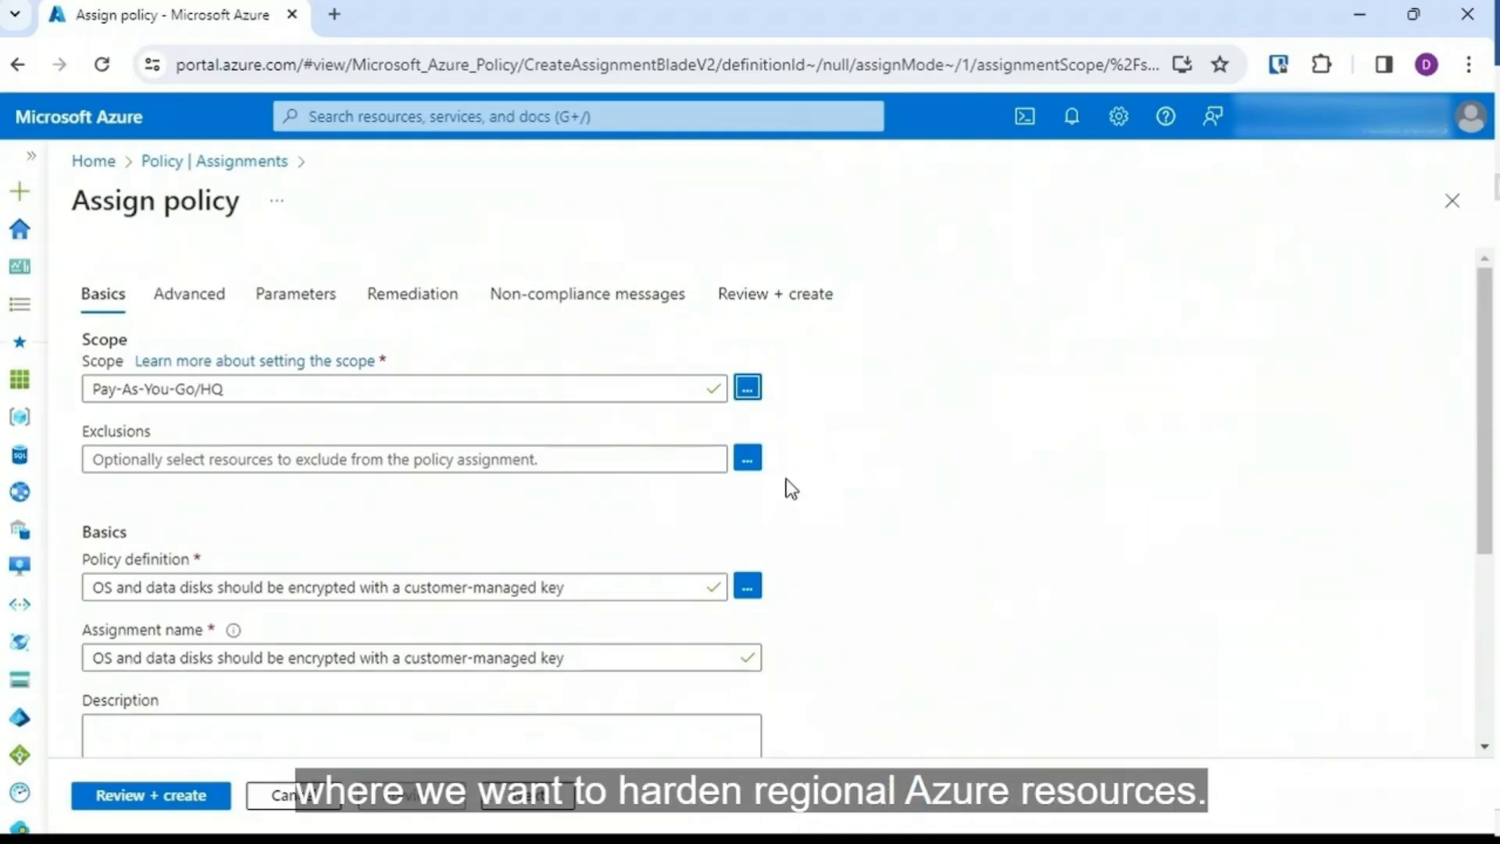
Step: Review and create the disk encryption policy assignment without any exclusions
left_click(440, 464)
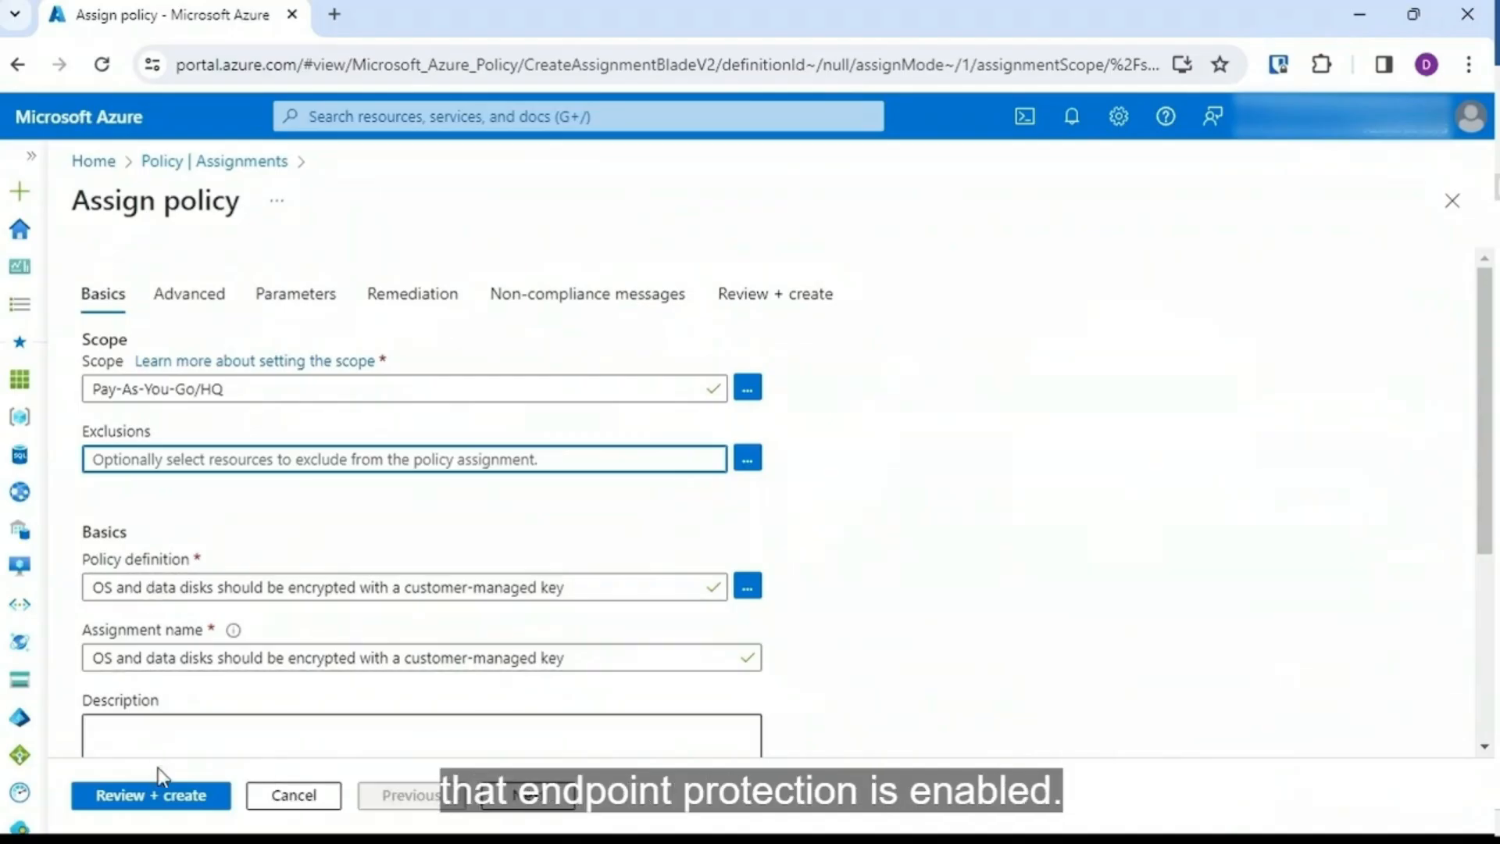
left_click(158, 801)
left_click(135, 805)
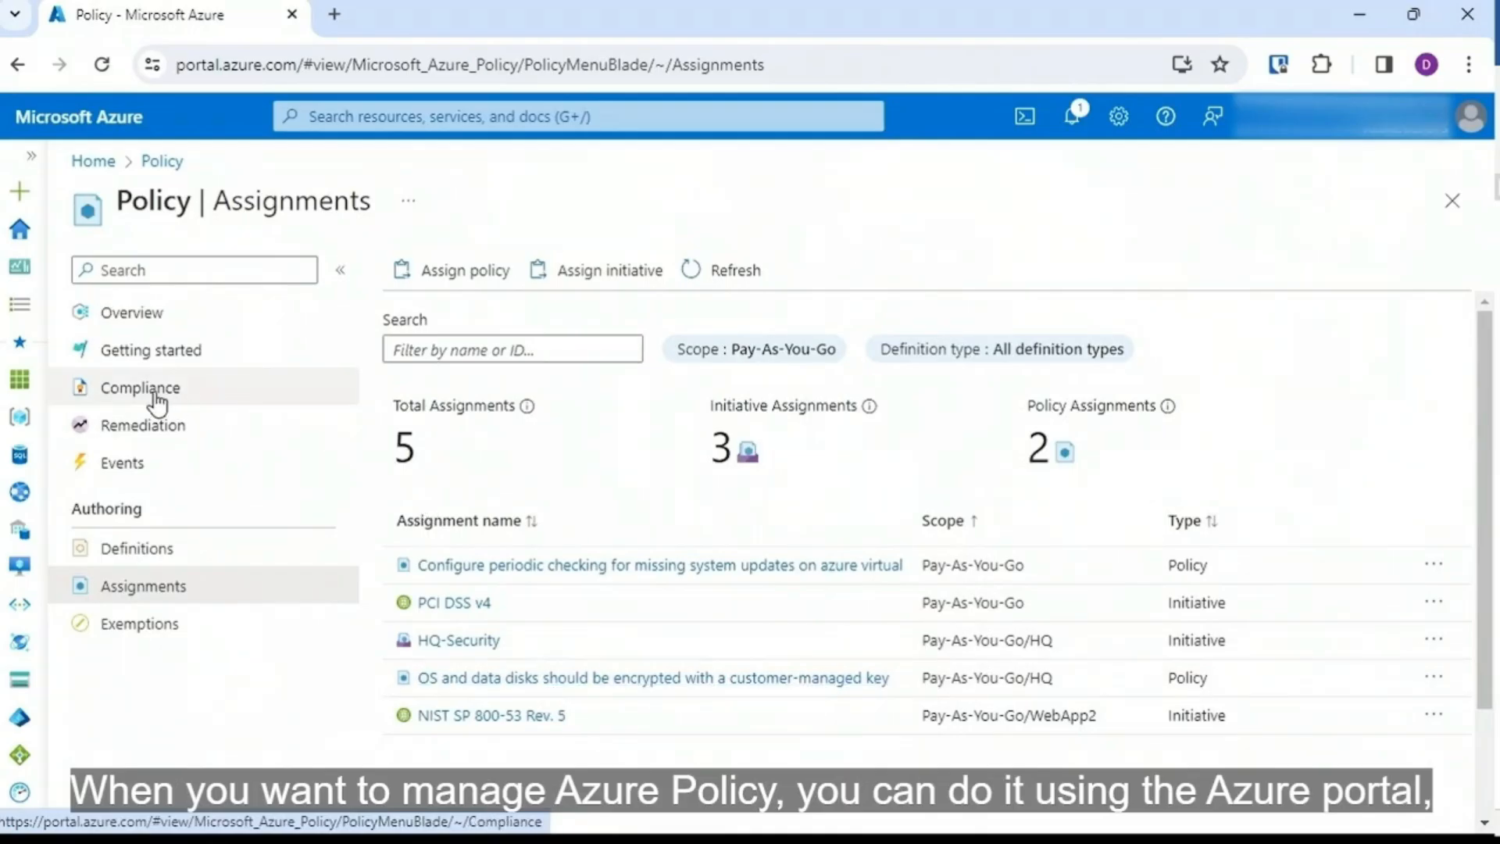
Step: Review the Policy compliance list for the subscription and refresh it
left_click(109, 396)
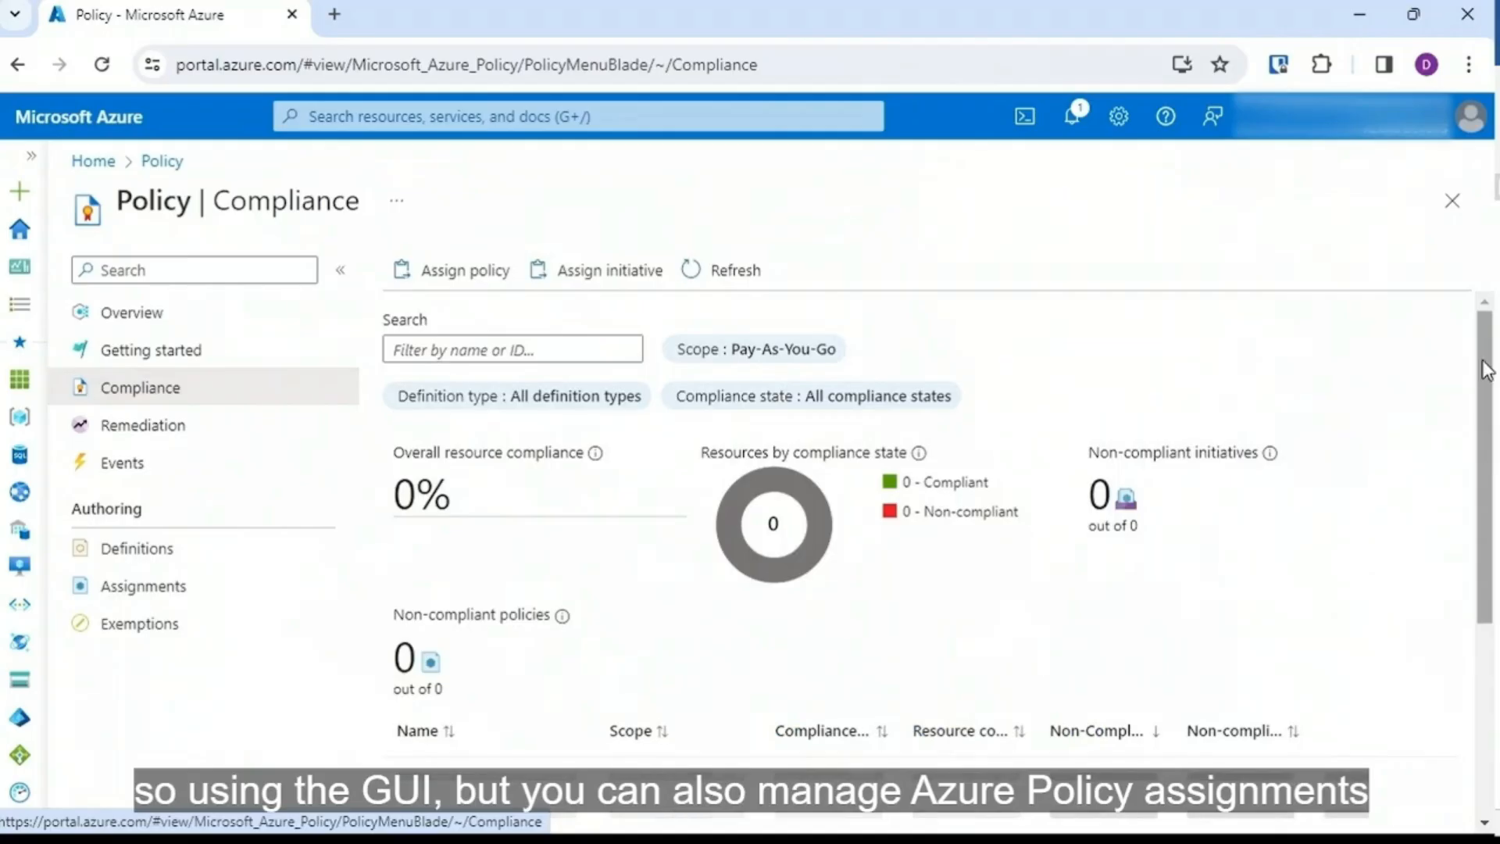
left_click_drag(1486, 445, 1486, 606)
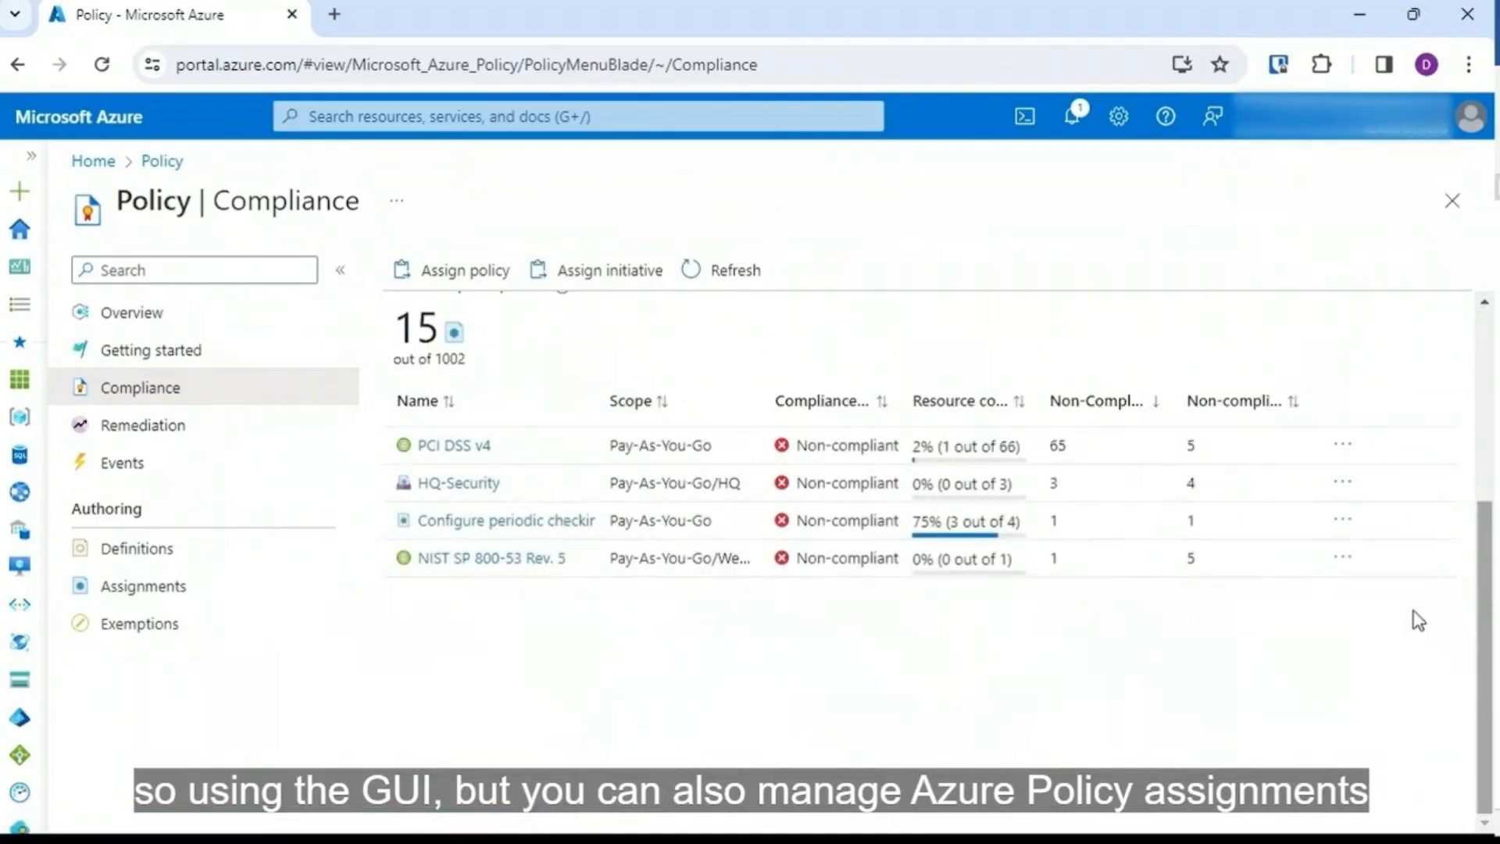
left_click(732, 272)
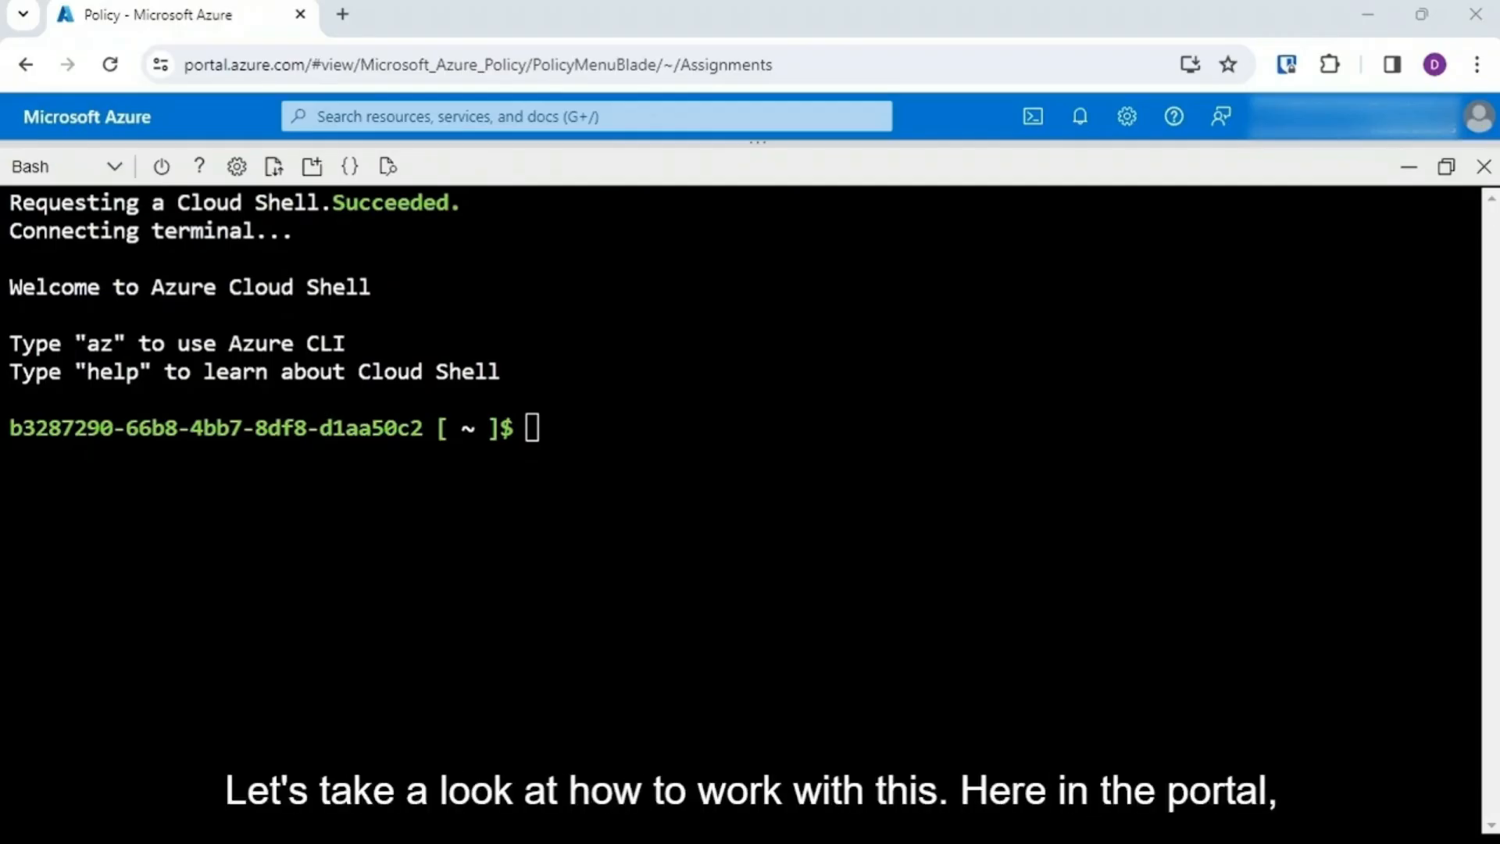
Step: List all policy definitions in the Bash Cloud Shell with "az policy definition list -o table" and look through the output
left_click(1075, 368)
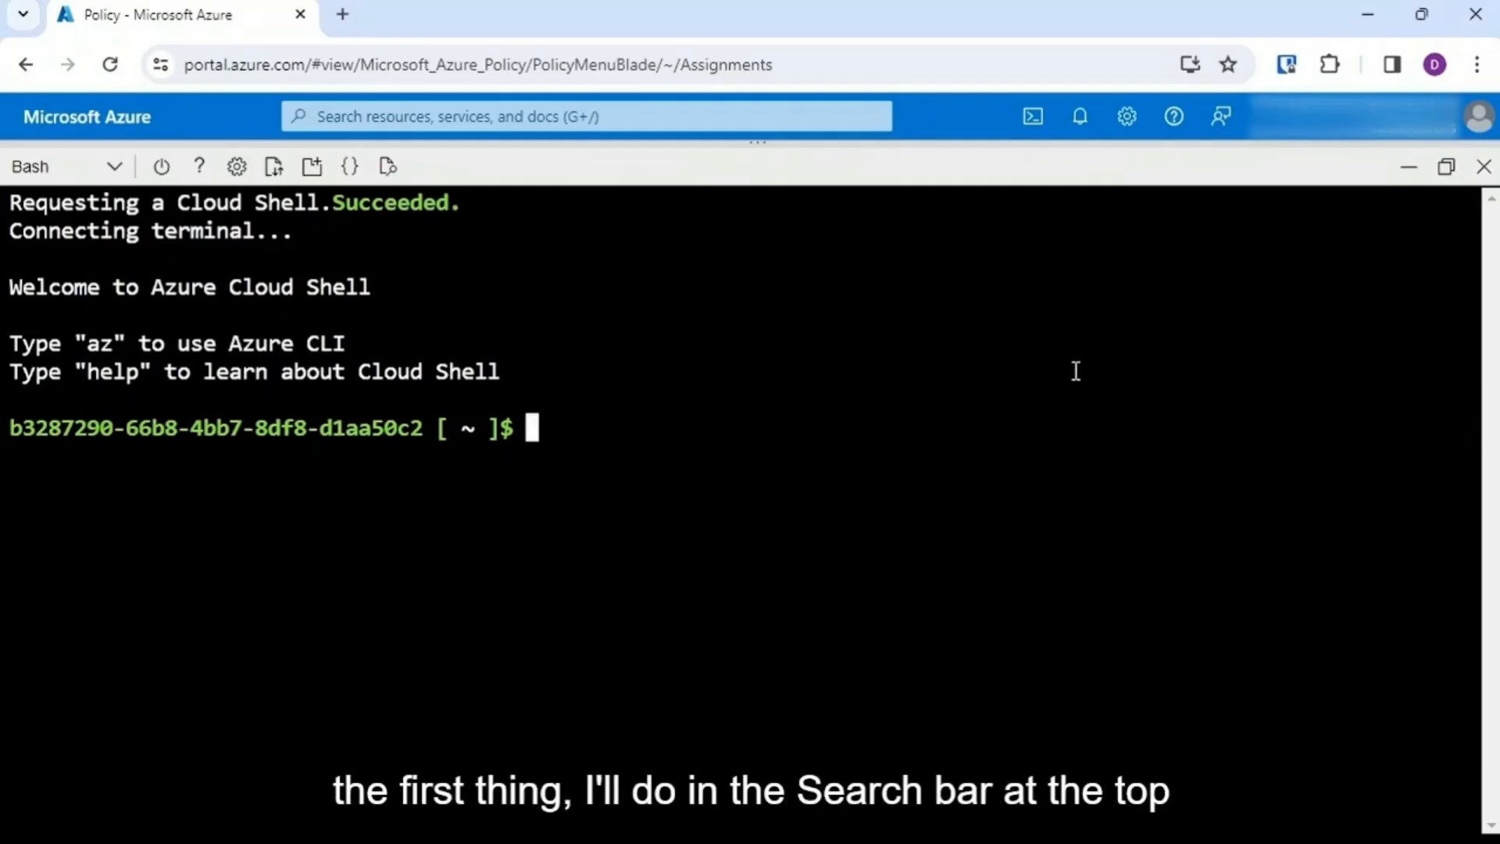
type("AZ")
key("BackSpace")
key("BackSpace")
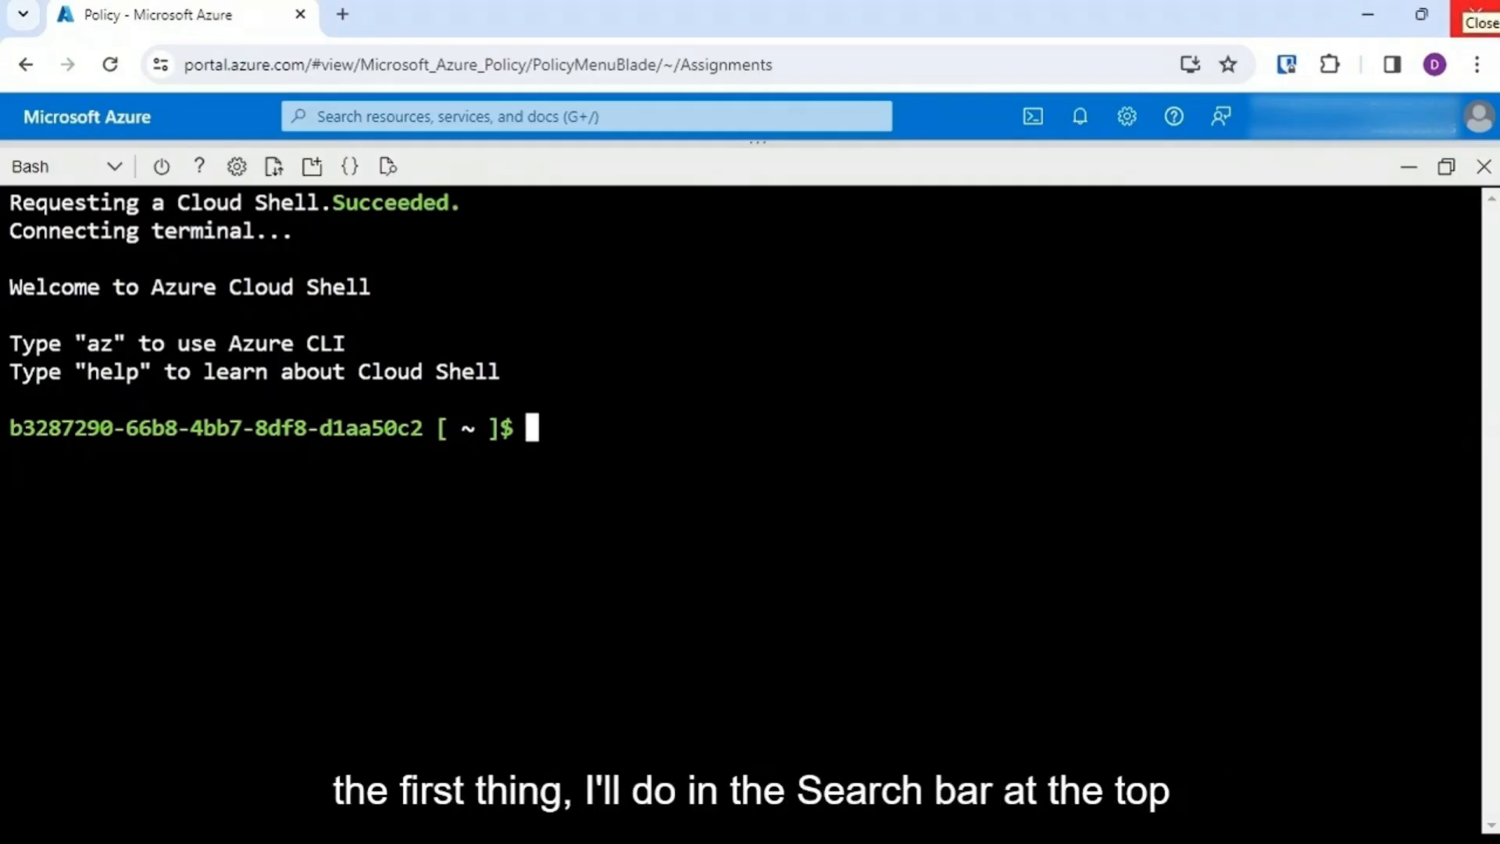
type("az policy de")
type("fini")
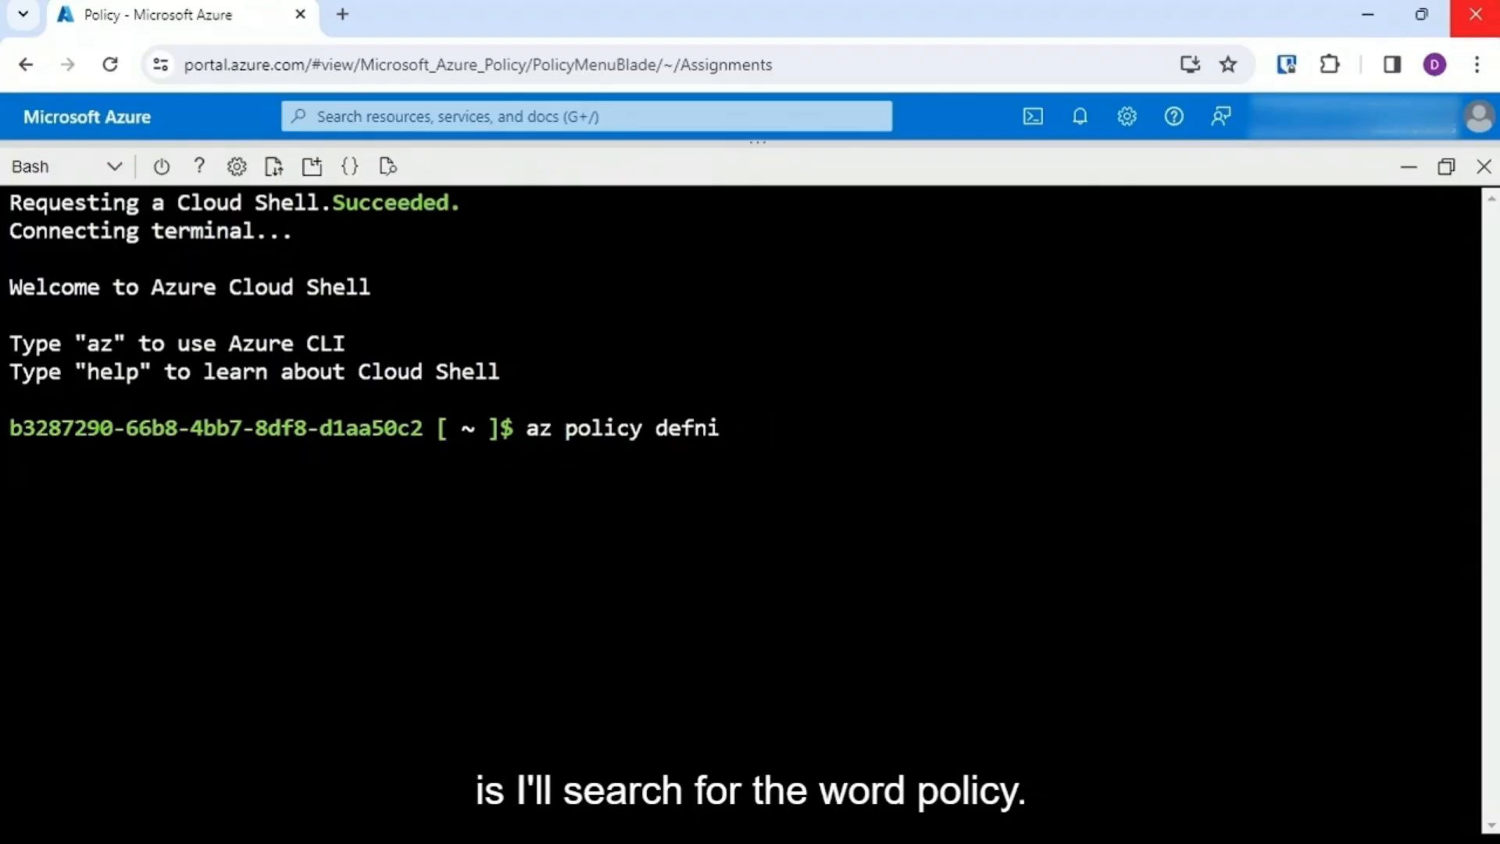
key("BackSpace")
key("BackSpace")
type("inition list -o table")
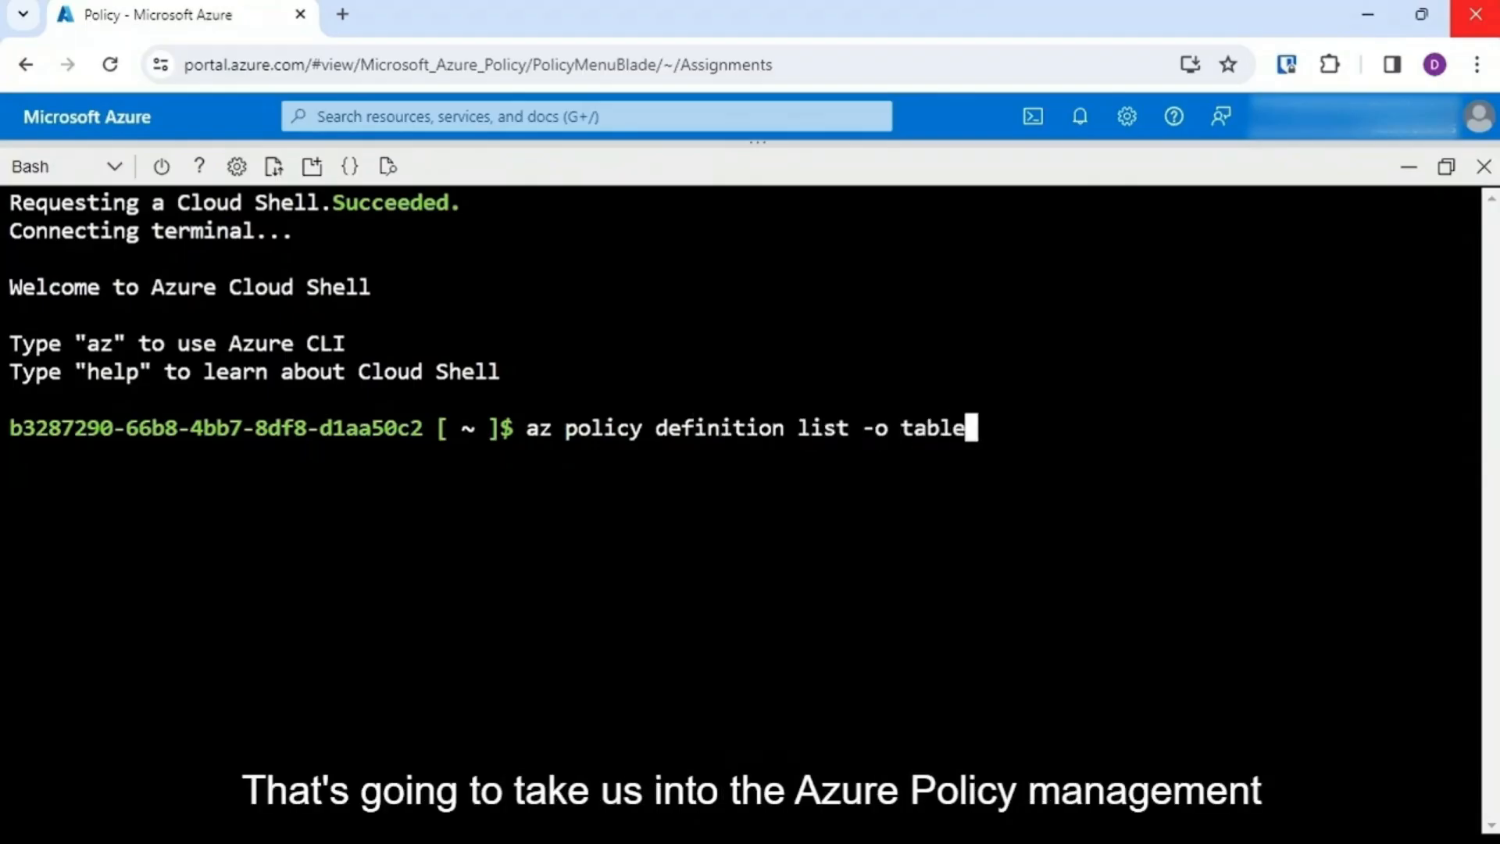
key("Return")
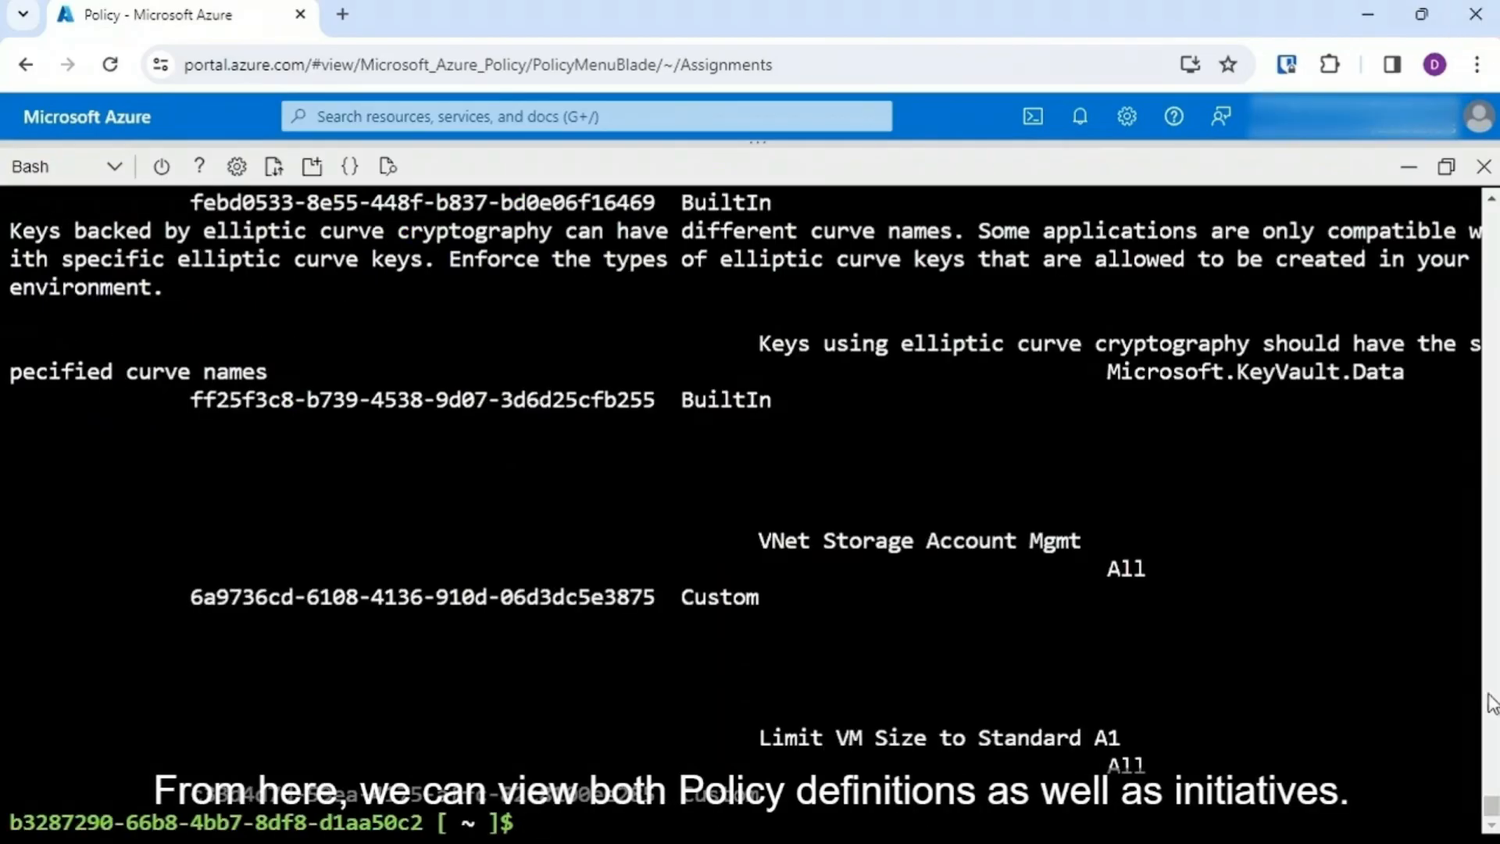
scroll(1468, 756, "up", 10)
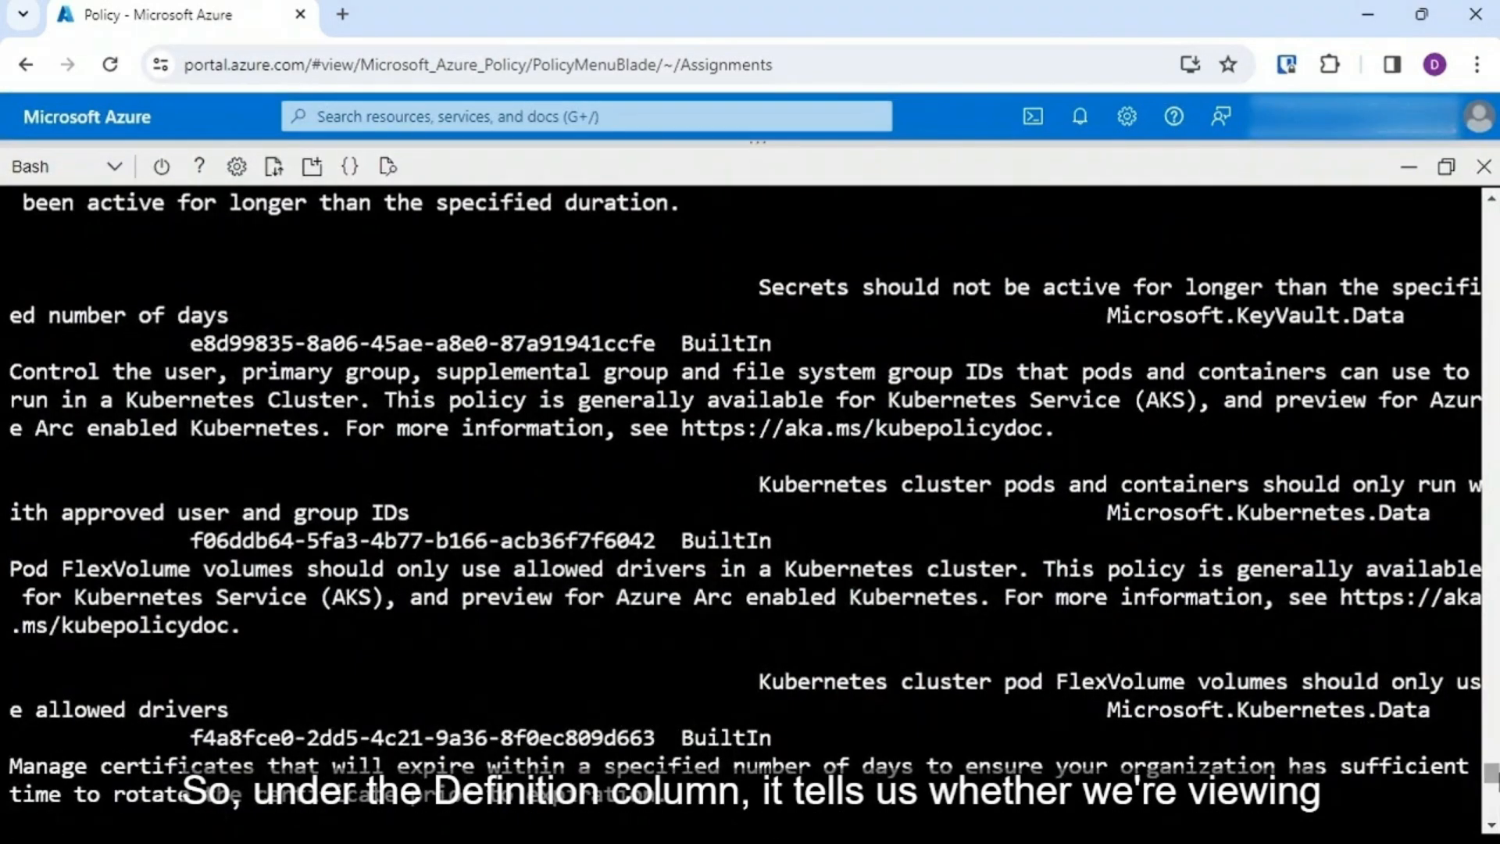
Step: Clear the terminal, list only the display names with "az policy definition list --query [].displayName", and examine the "Allowed resource deployment regions" entry
type("clear")
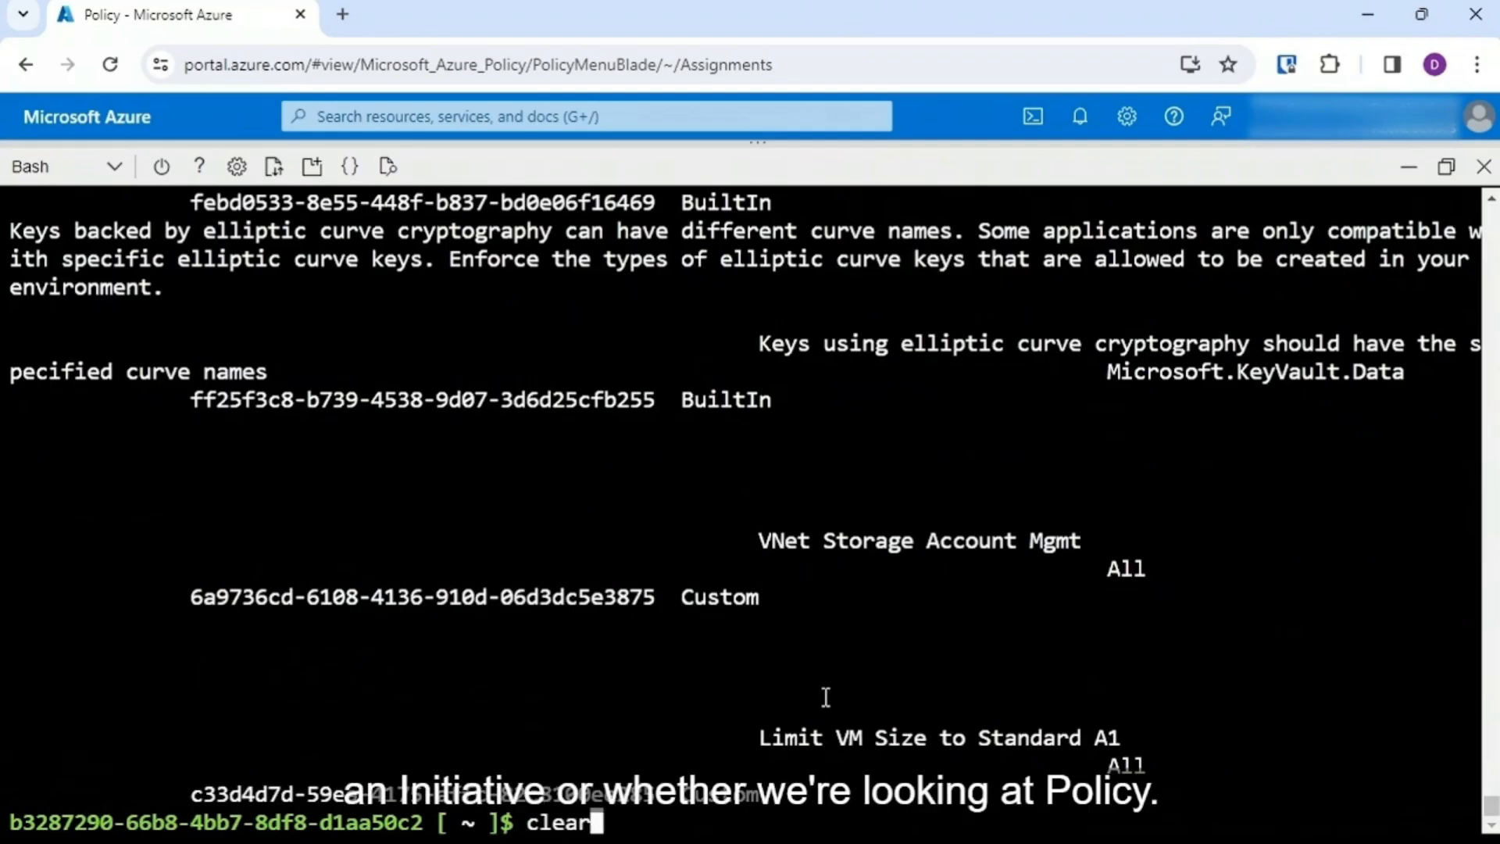
key("Return")
key("Up")
key("Up")
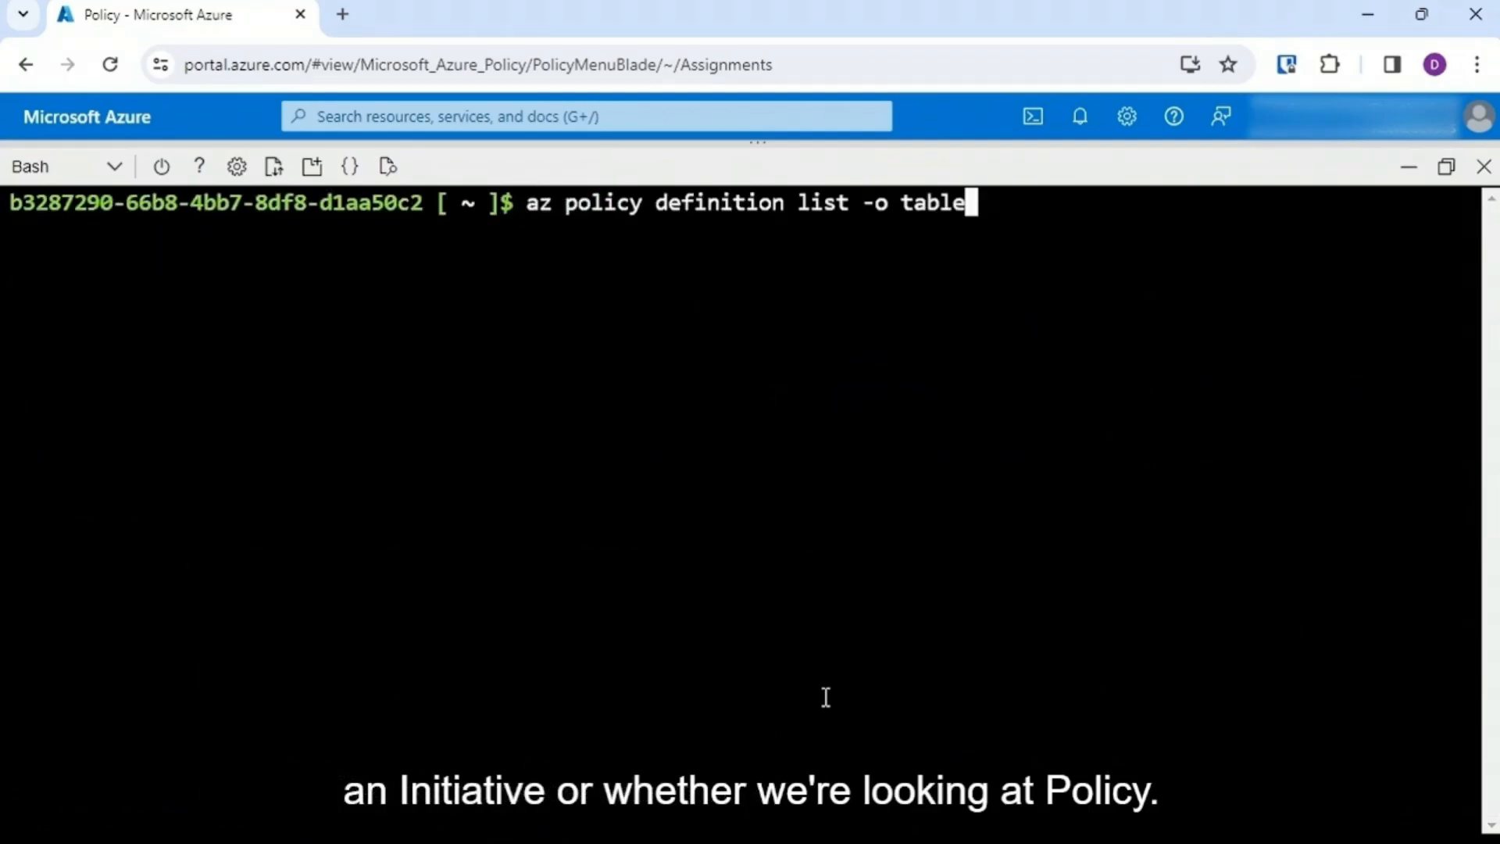
key("BackSpace")
key("BackSpace")
key("BackSpace")
key("BackSpace")
key("BackSpace")
key("BackSpace")
key("BackSpace")
key("BackSpace")
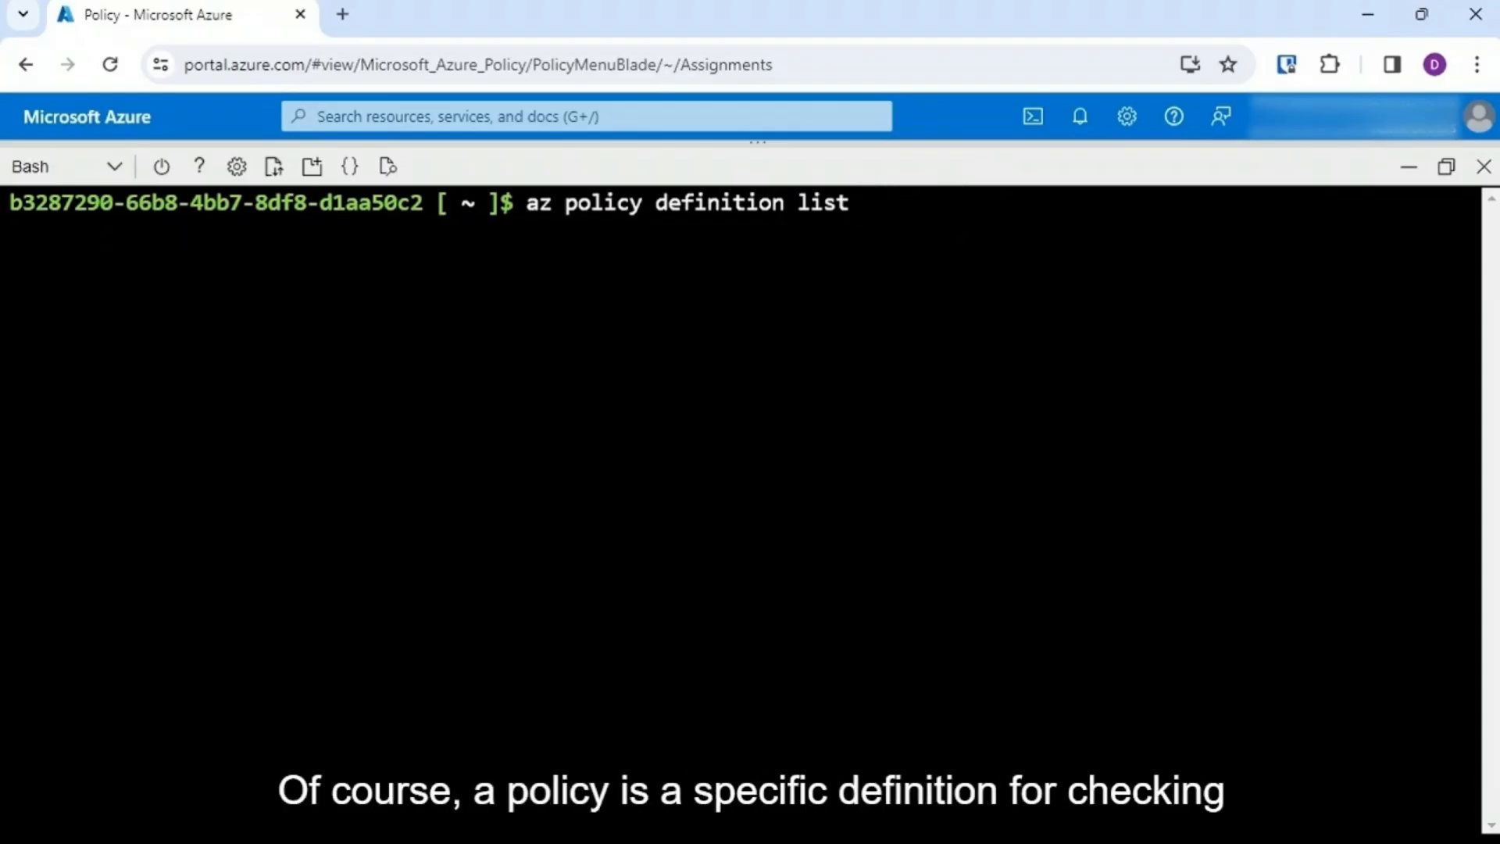
type("--query [].")
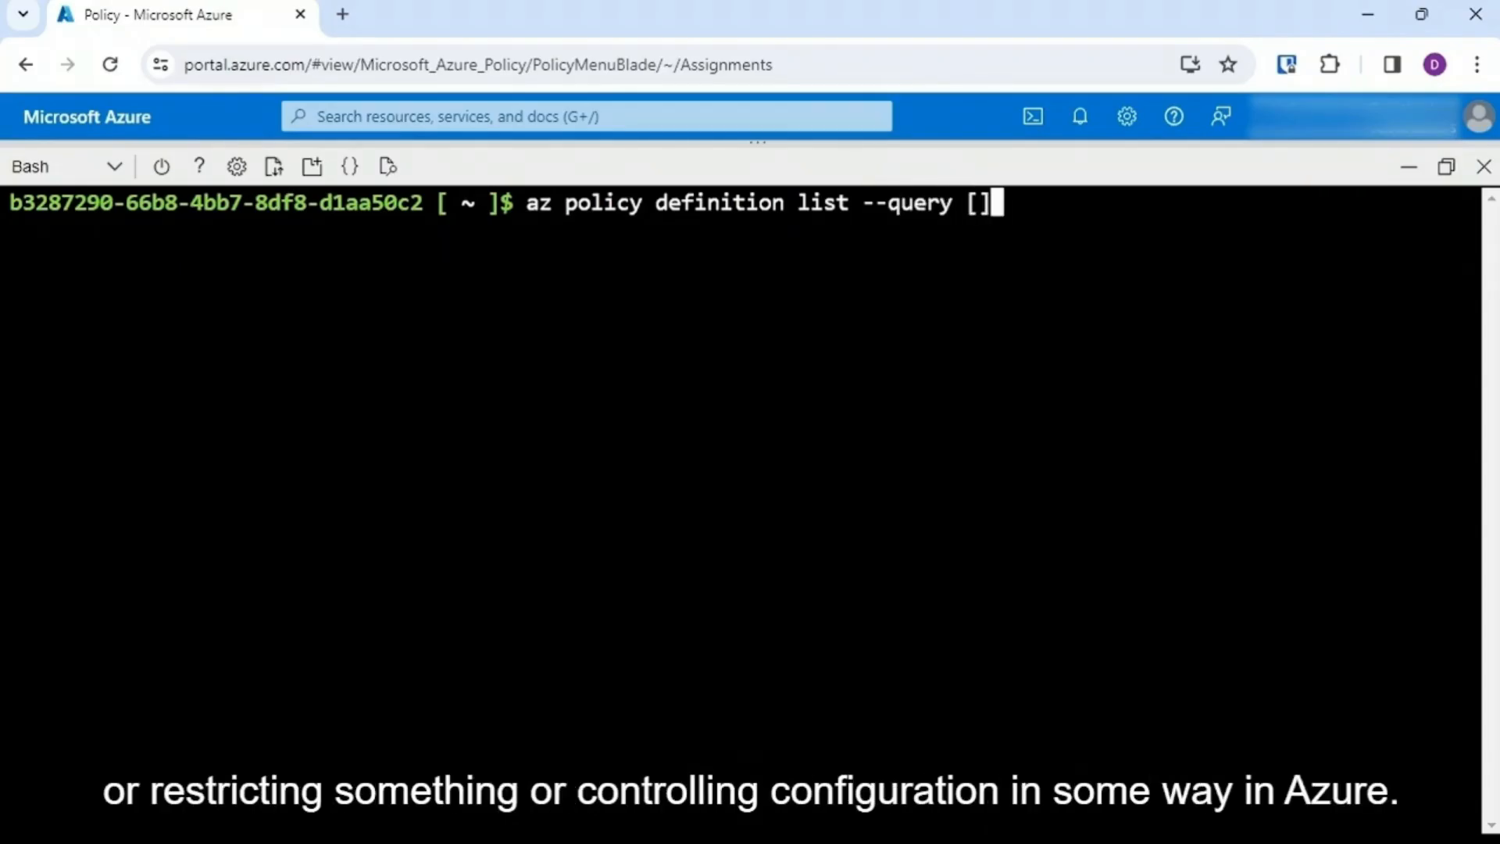
type("displayName")
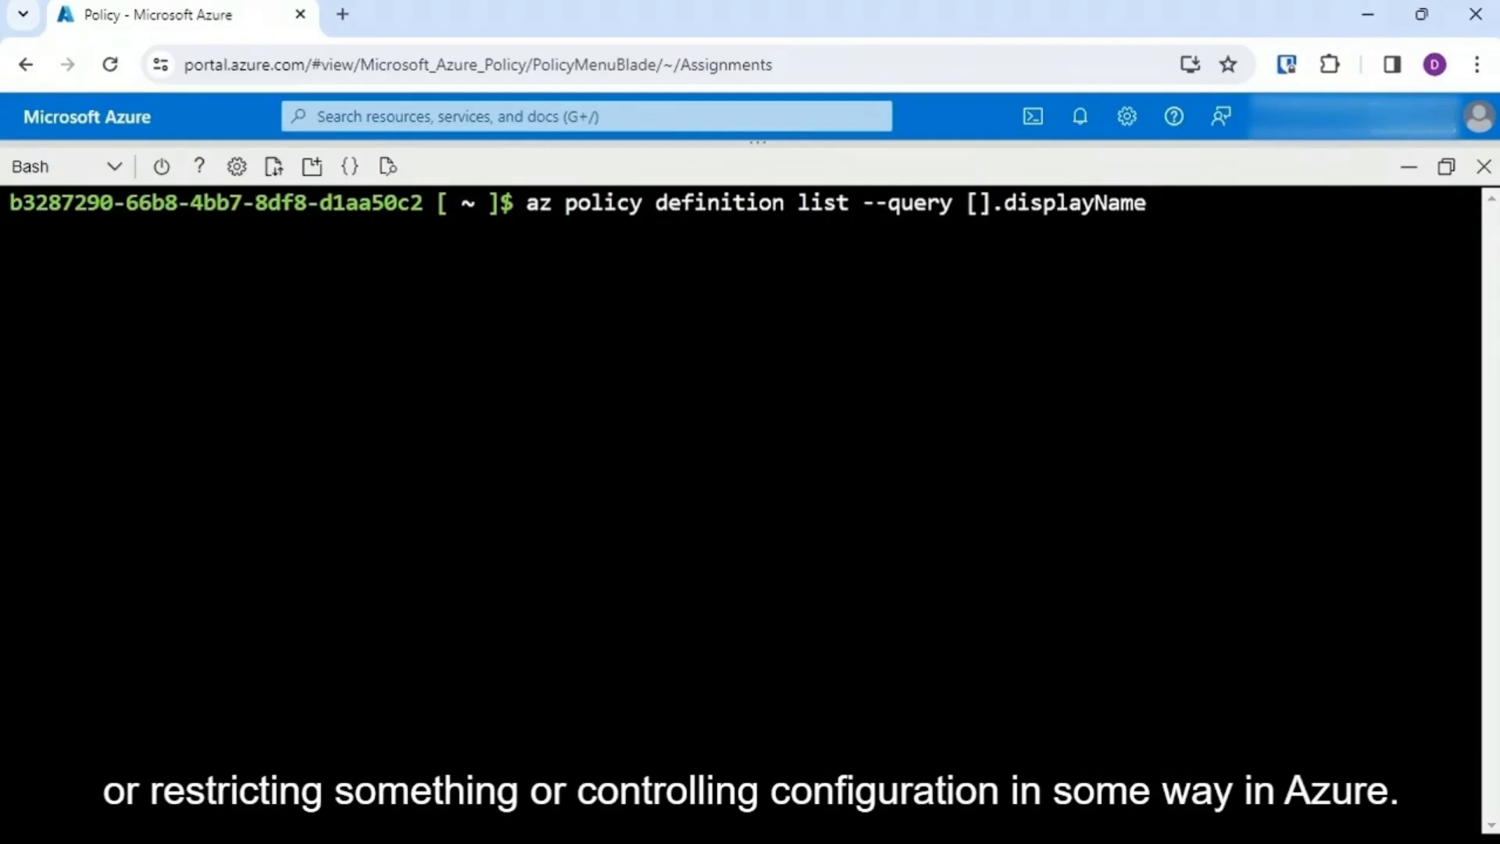
key("Return")
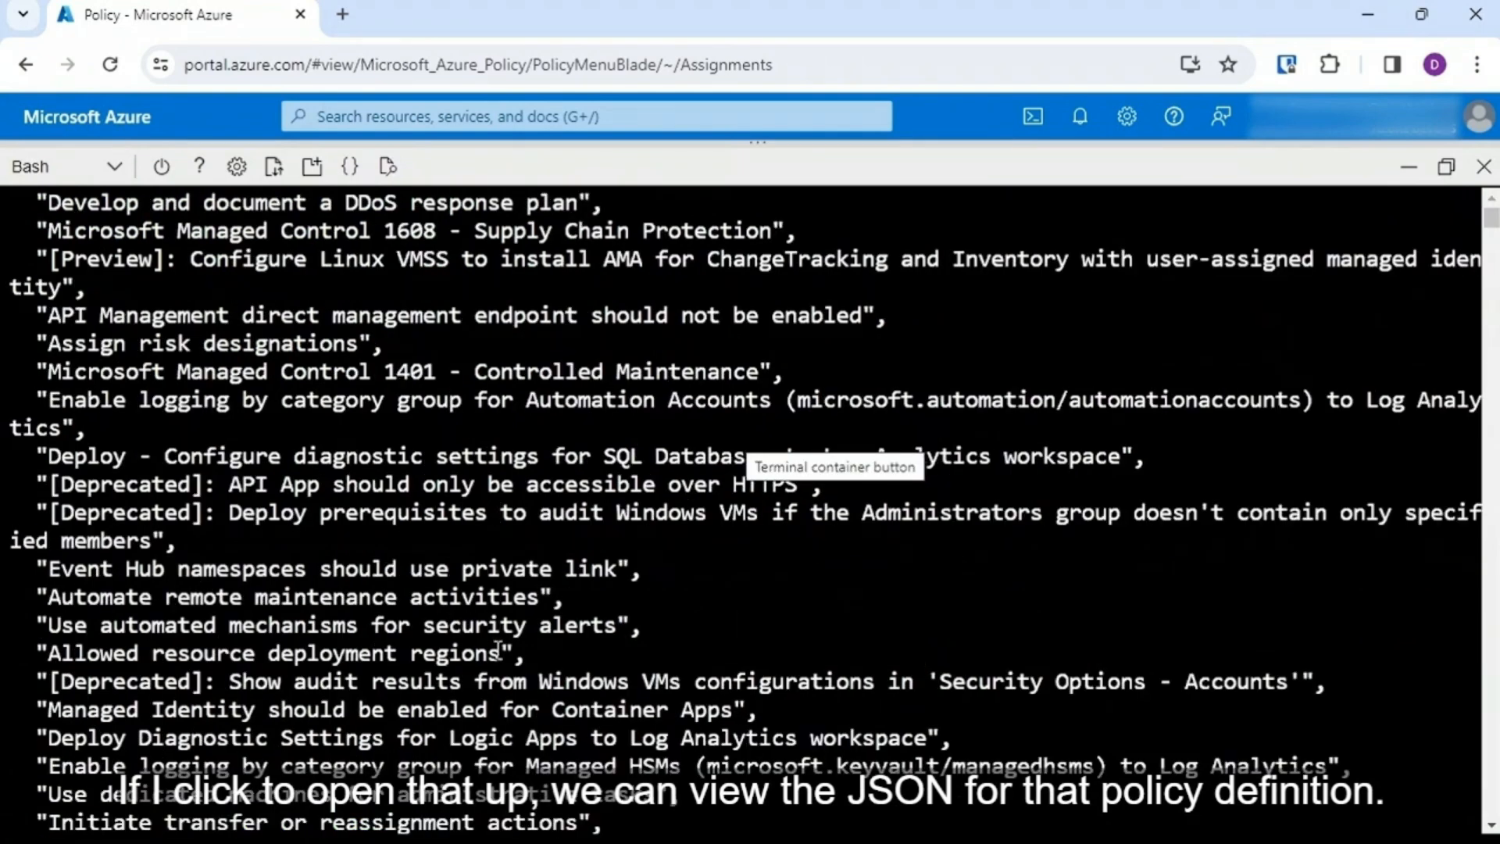
left_click_drag(499, 650, 47, 649)
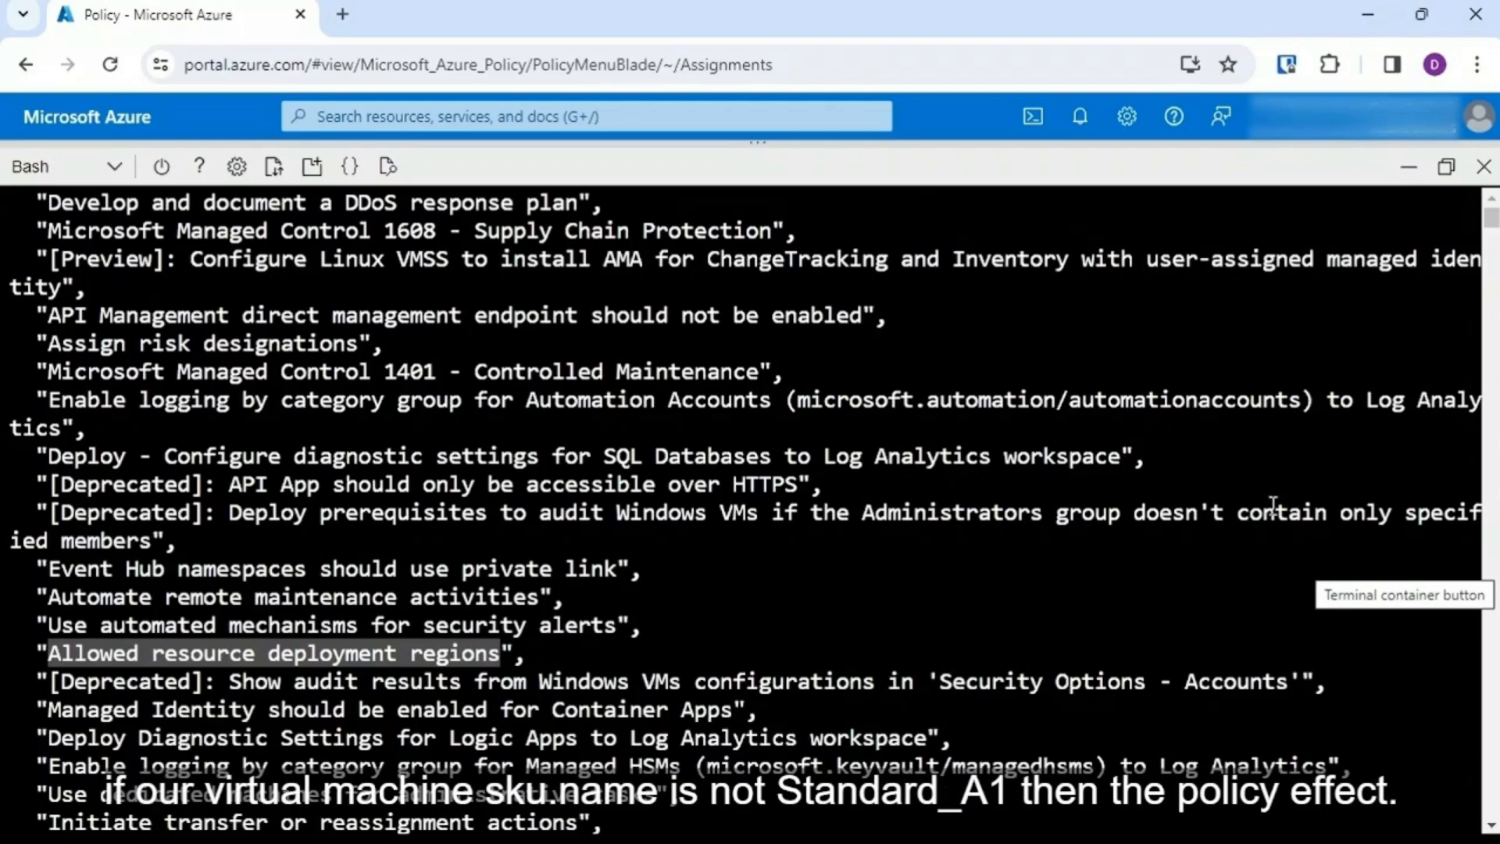
left_click(1130, 469)
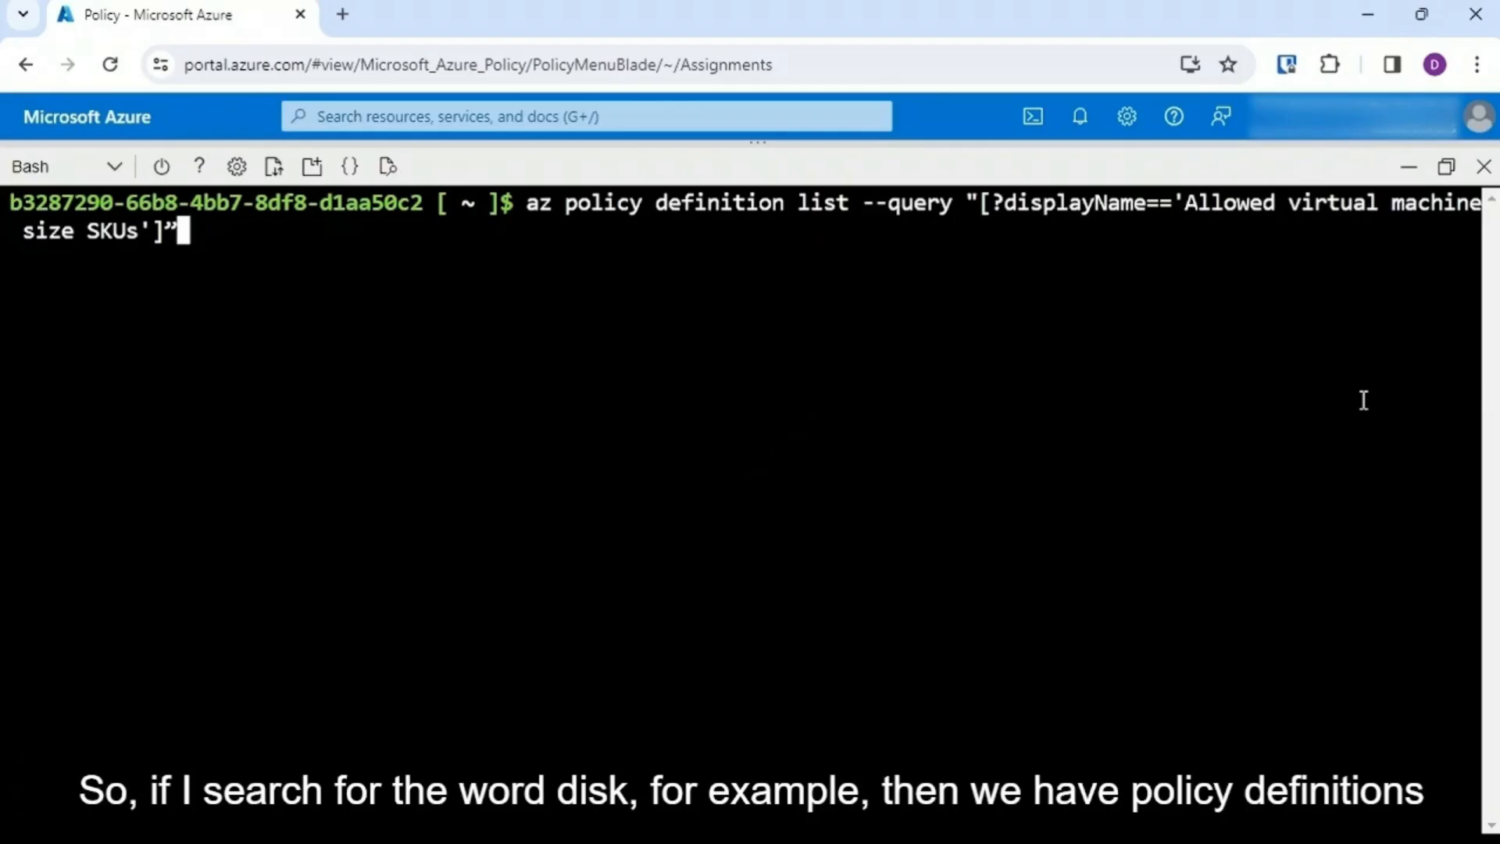
Step: Query the policy definition whose displayName is 'Allowed virtual machine size SKUs' and copy the name ID from its JSON
key("Right")
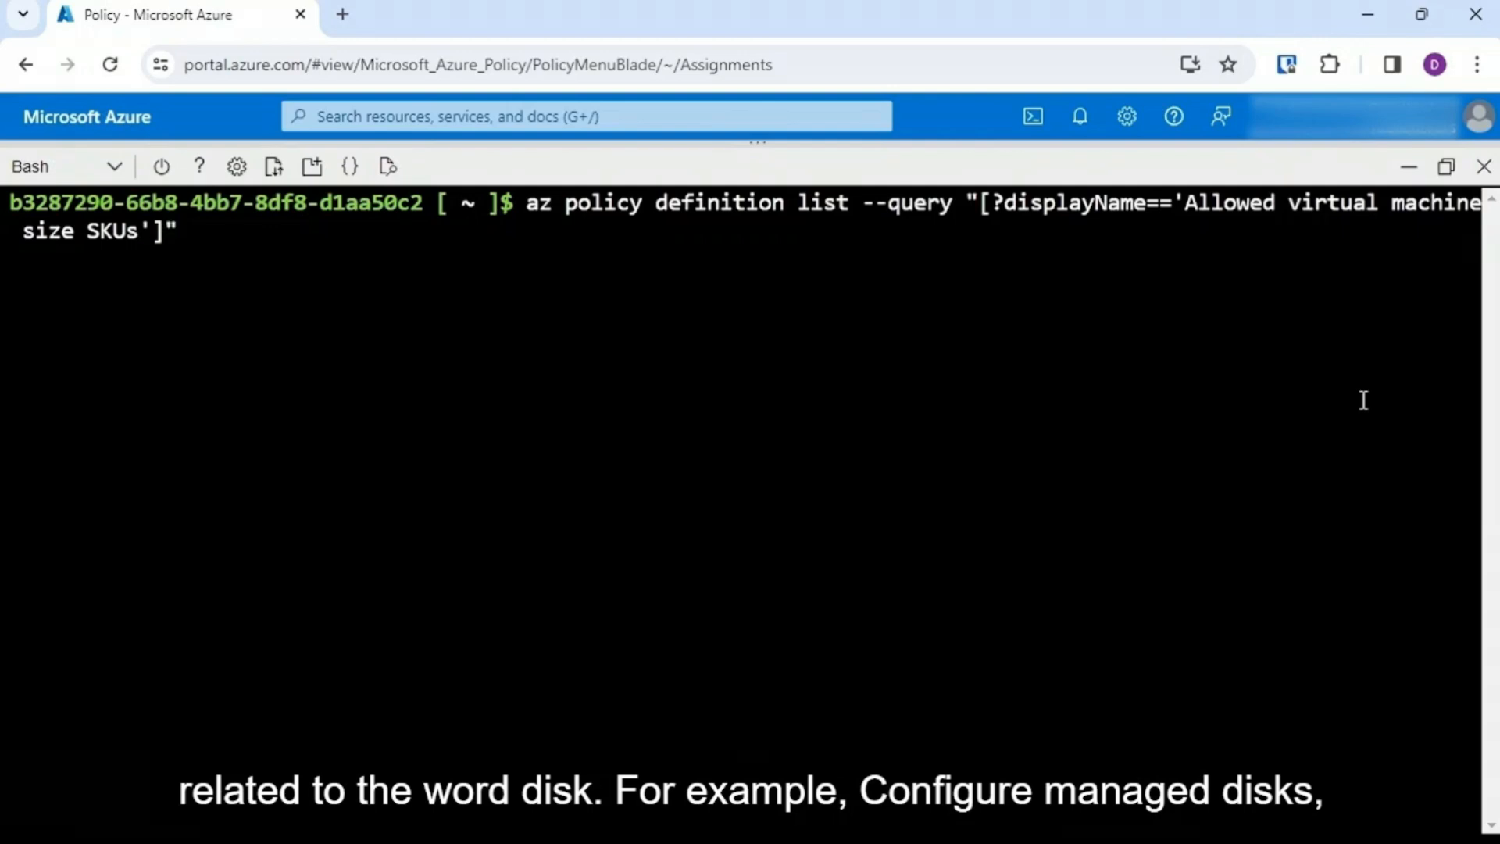
key("Return")
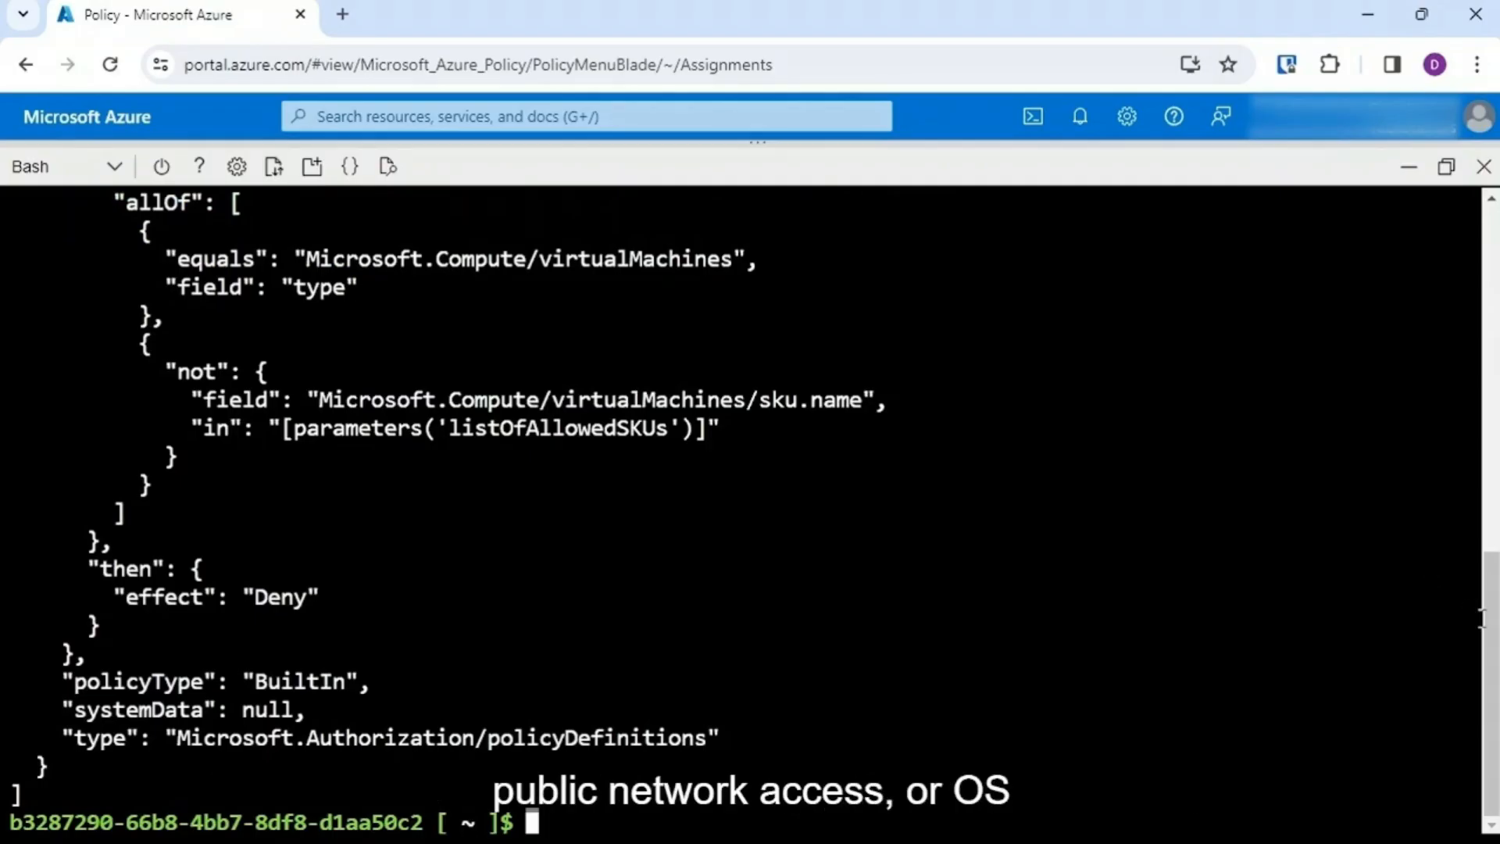
left_click_drag(1494, 650, 1494, 369)
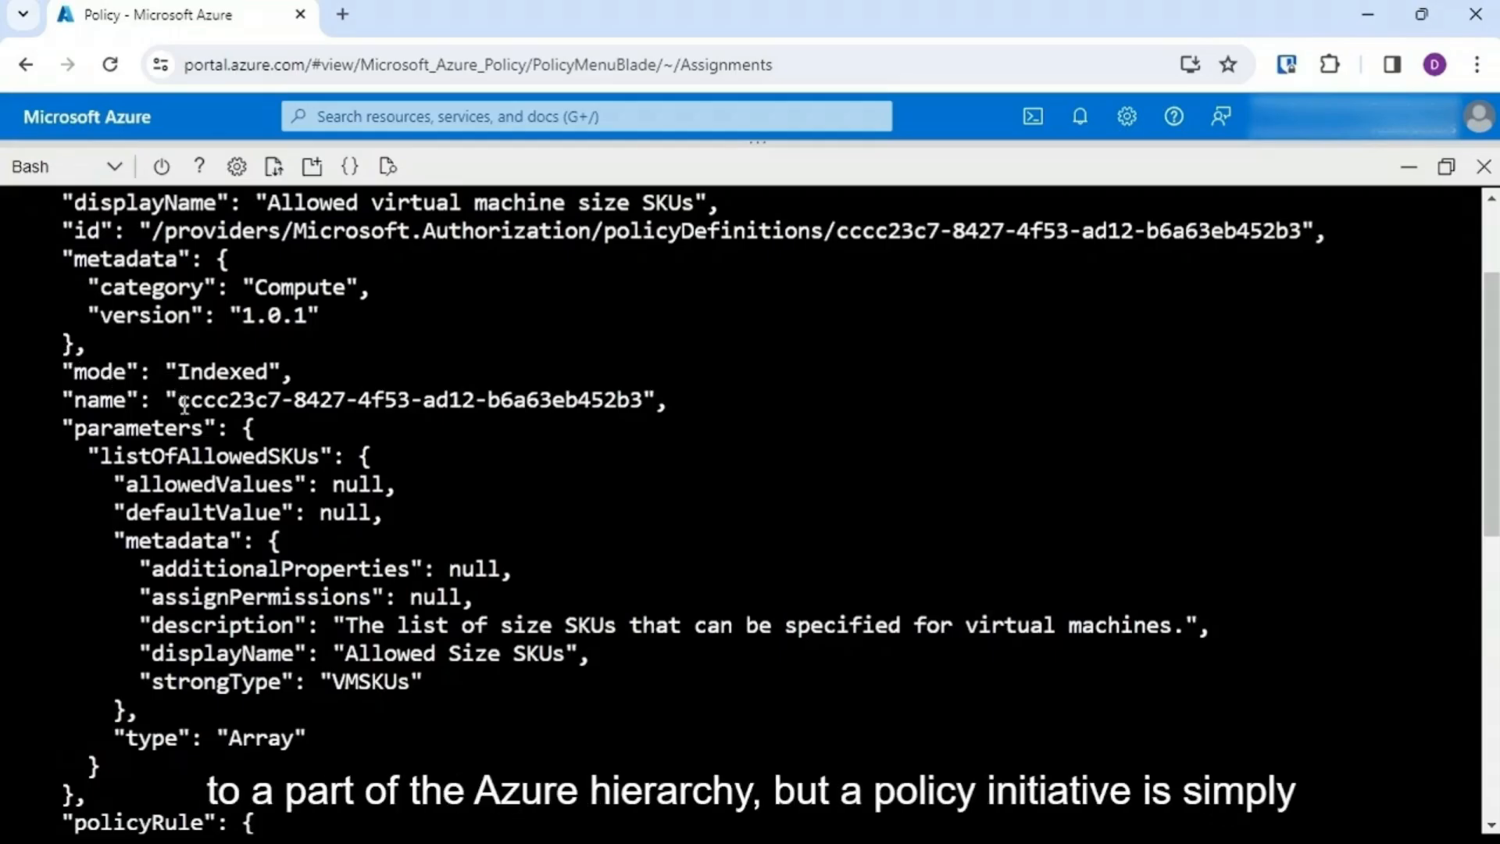
left_click_drag(184, 404, 647, 403)
key("ctrl+c")
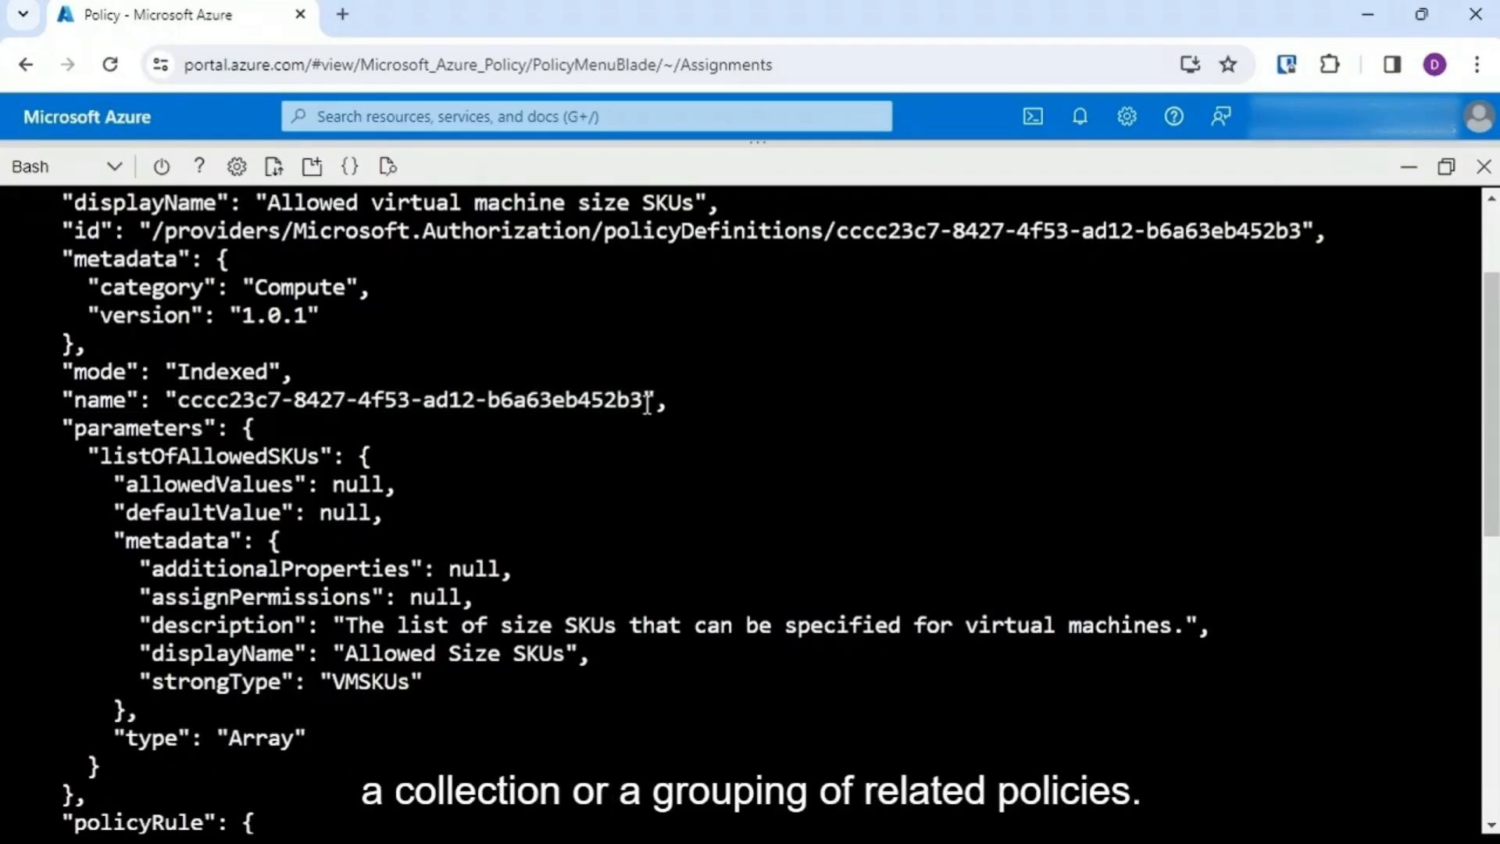
Step: Clear the terminal and store the copied definition ID in a shell variable with policy="cccc23c7-8427-4f53-ad12-b6a63eb452b3"
type("cle4")
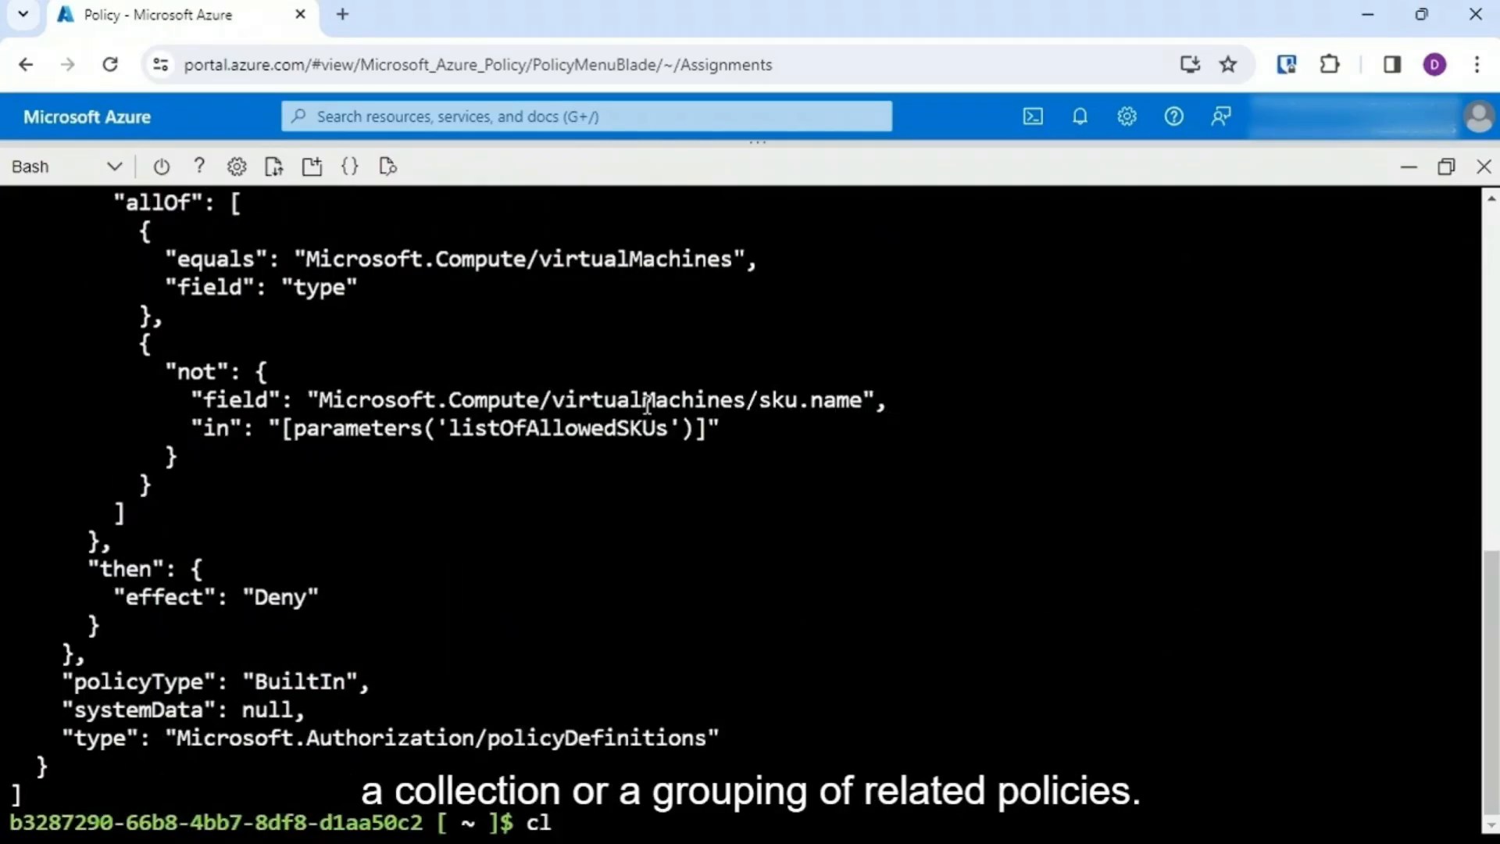
key("Return")
type("clear")
key("Return")
type("plic")
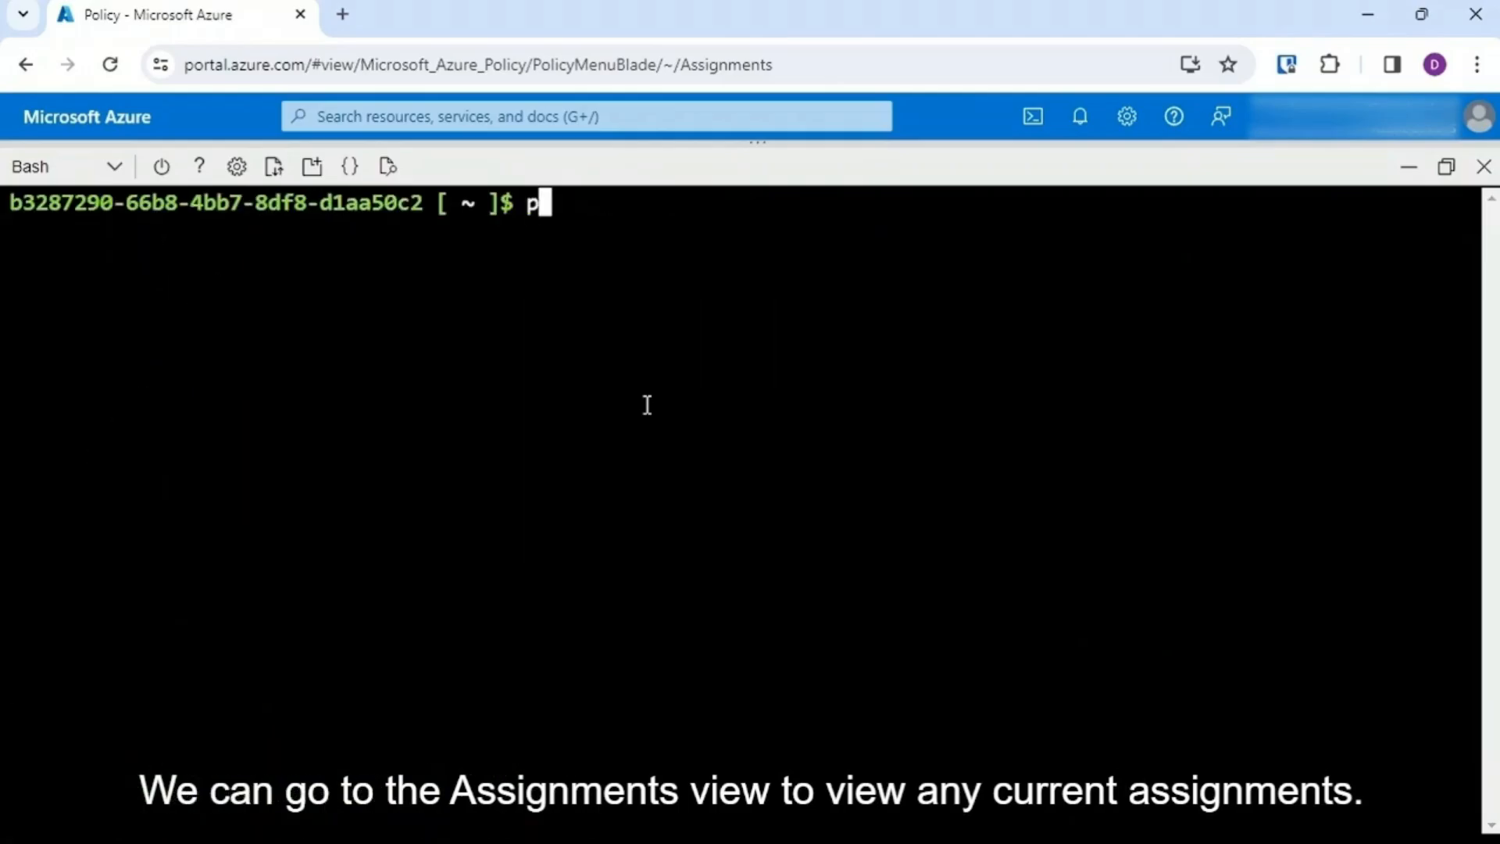
key("BackSpace")
key("BackSpace")
key("BackSpace")
type("olicy =")
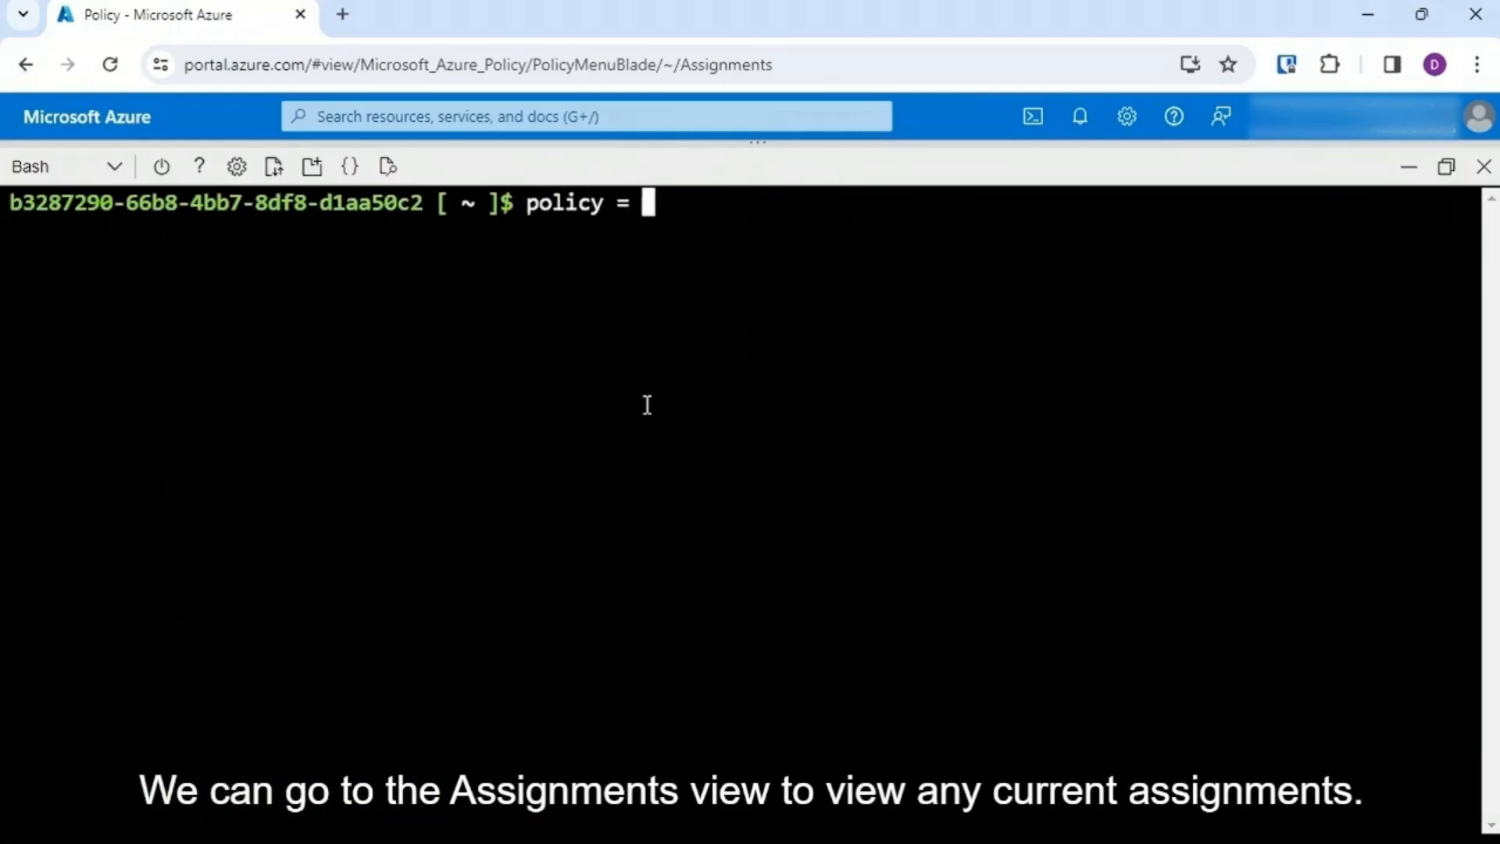
key("ctrl+v")
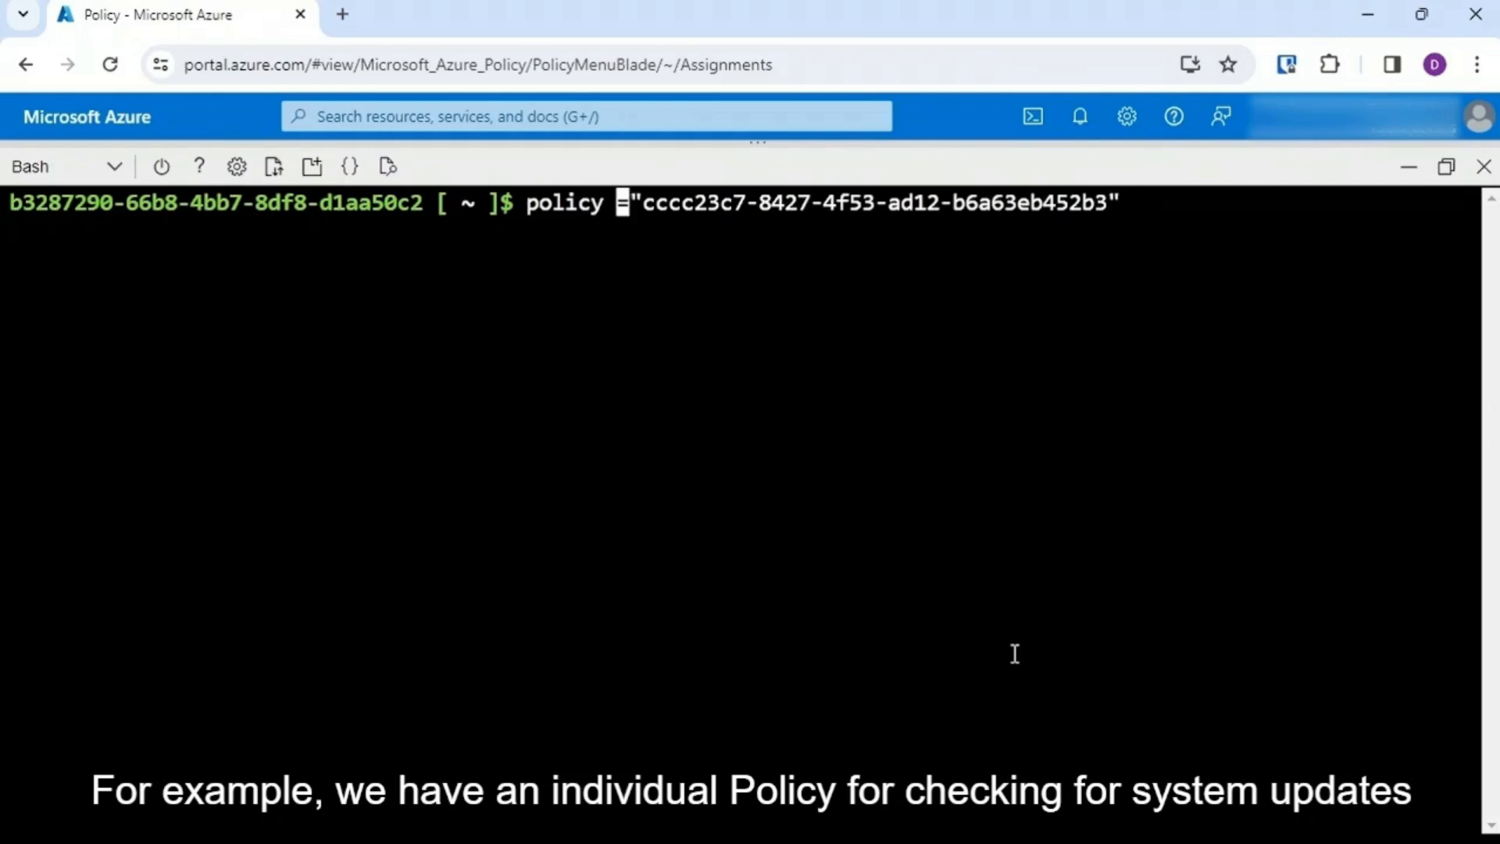
key("BackSpace")
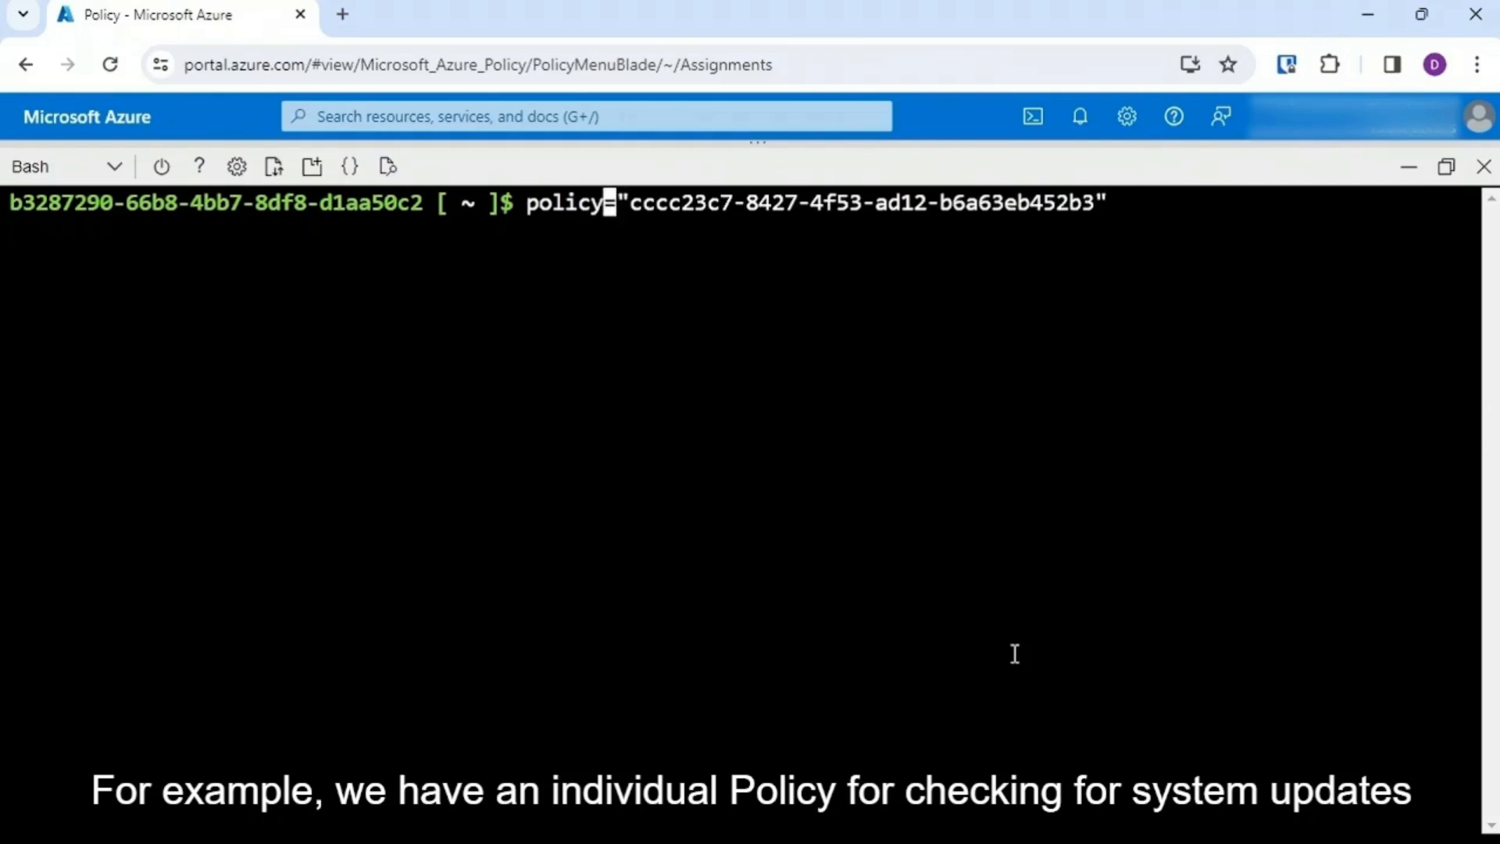
key("Return")
Step: Clear the screen and print the stored definition ID with "echo $policy"
key("ctrl+l")
type("echo $policy")
key("Return")
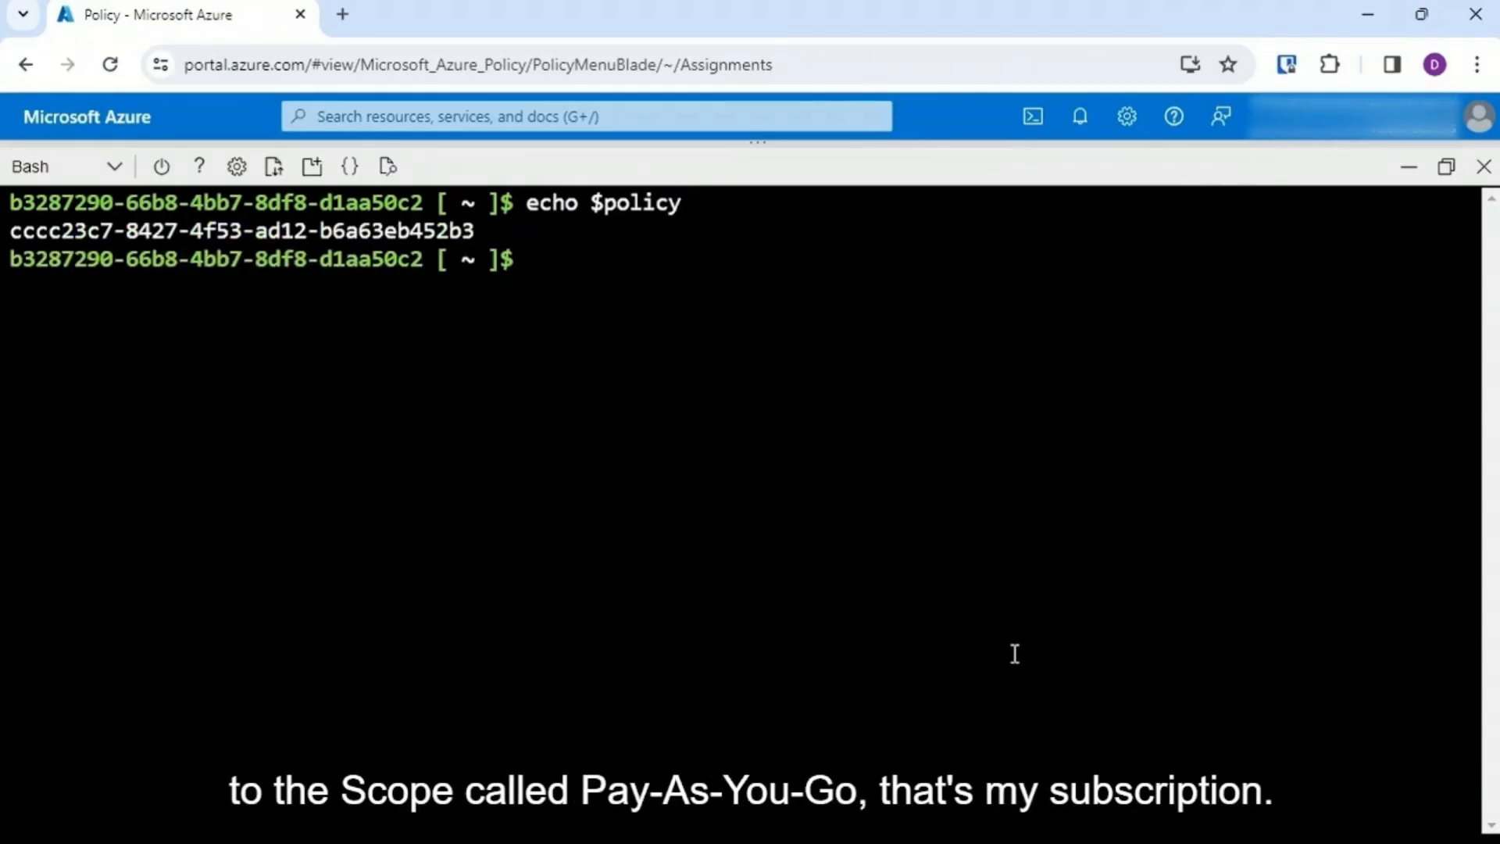
Step: Store the resource group's ID with scope=$(az group show --name 'Hq' --output tsv --query id) and print it with "echo $scope"
key("ctrl+v")
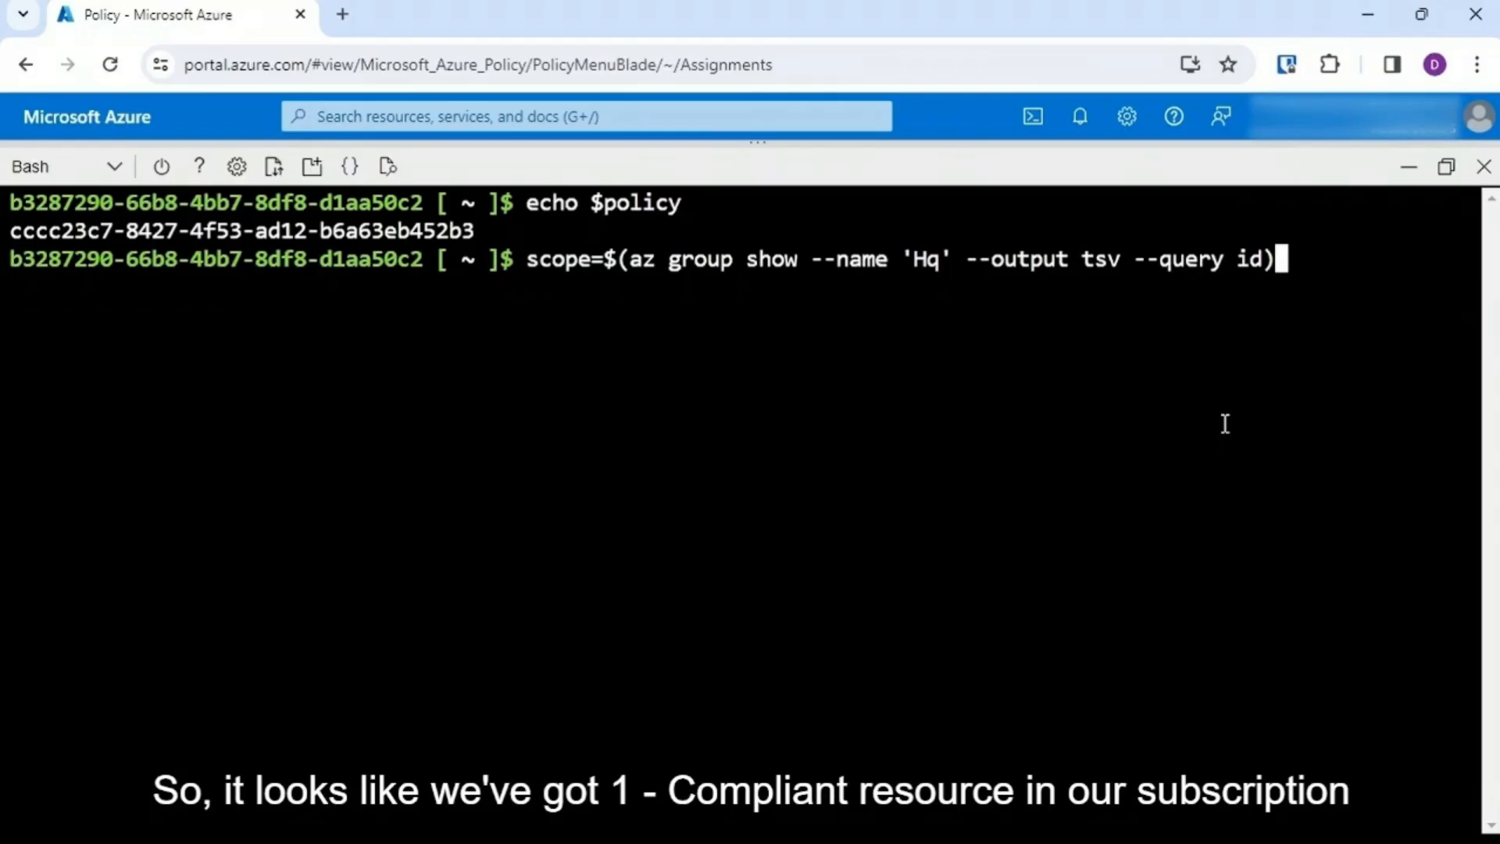
key("Return")
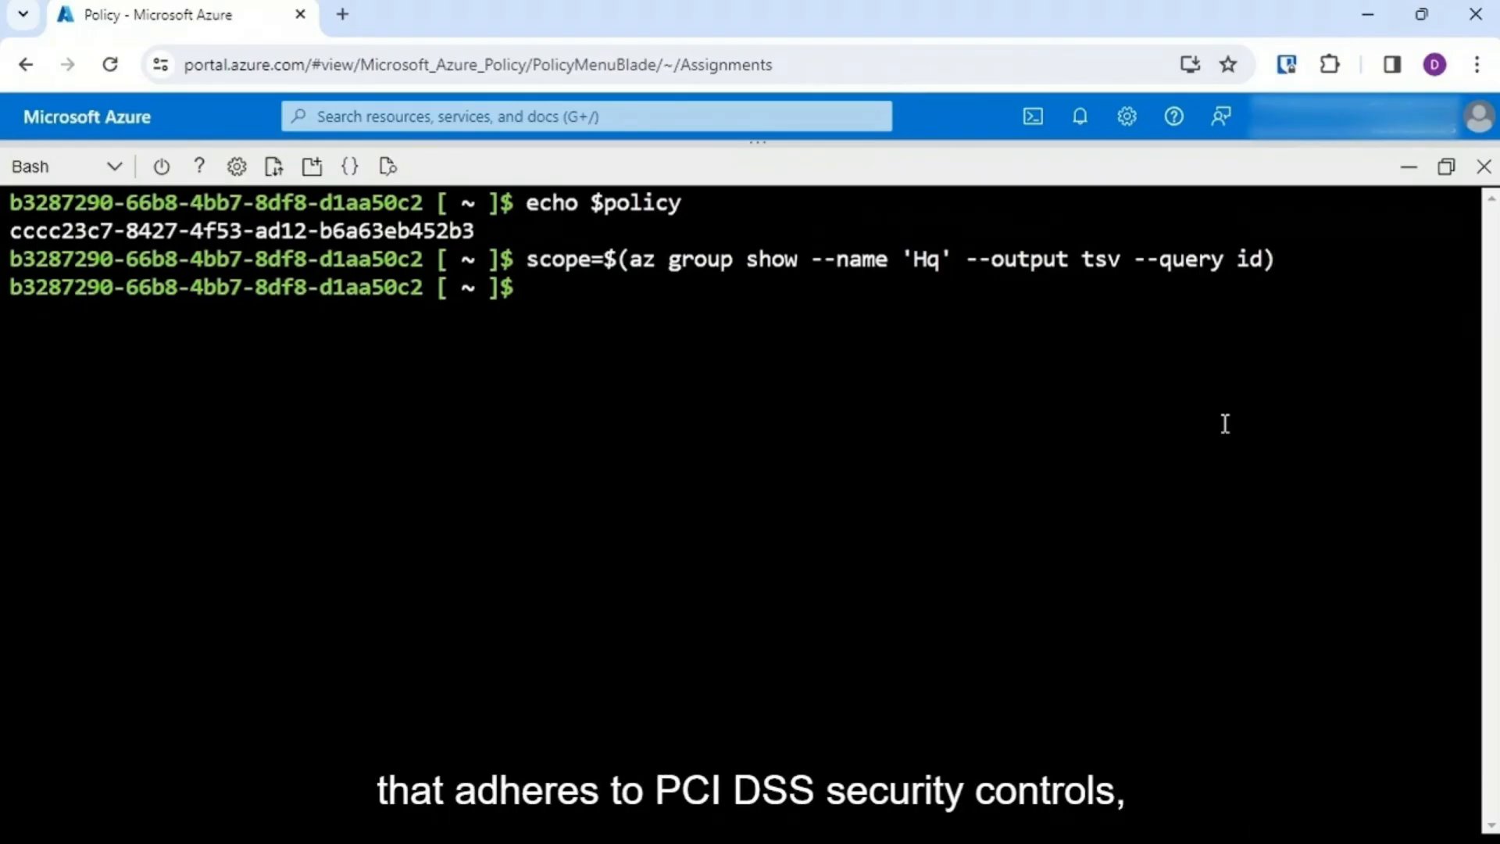
type("echo $")
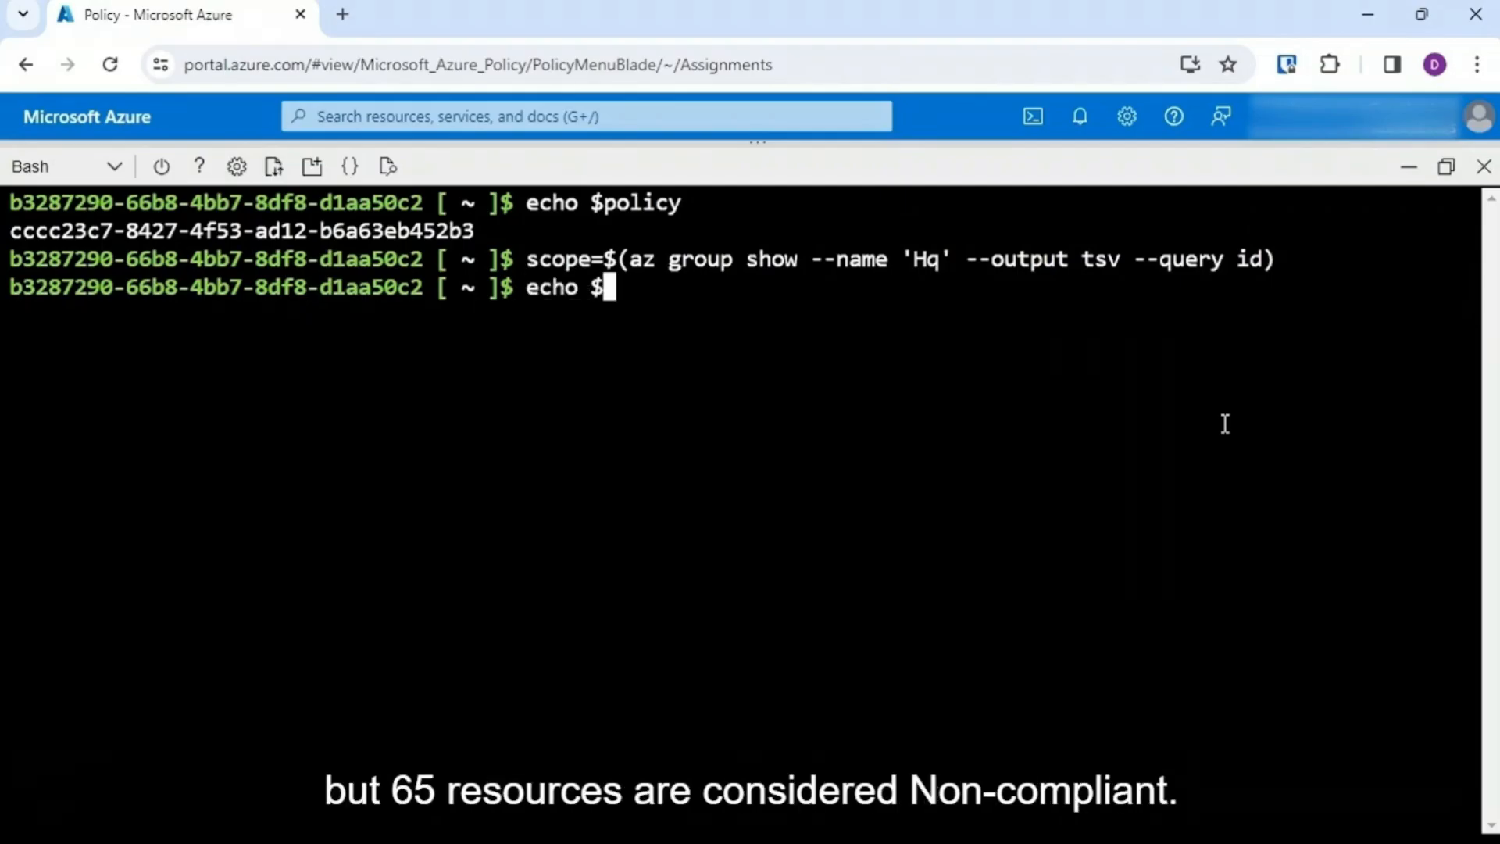
type("scope")
key("Return")
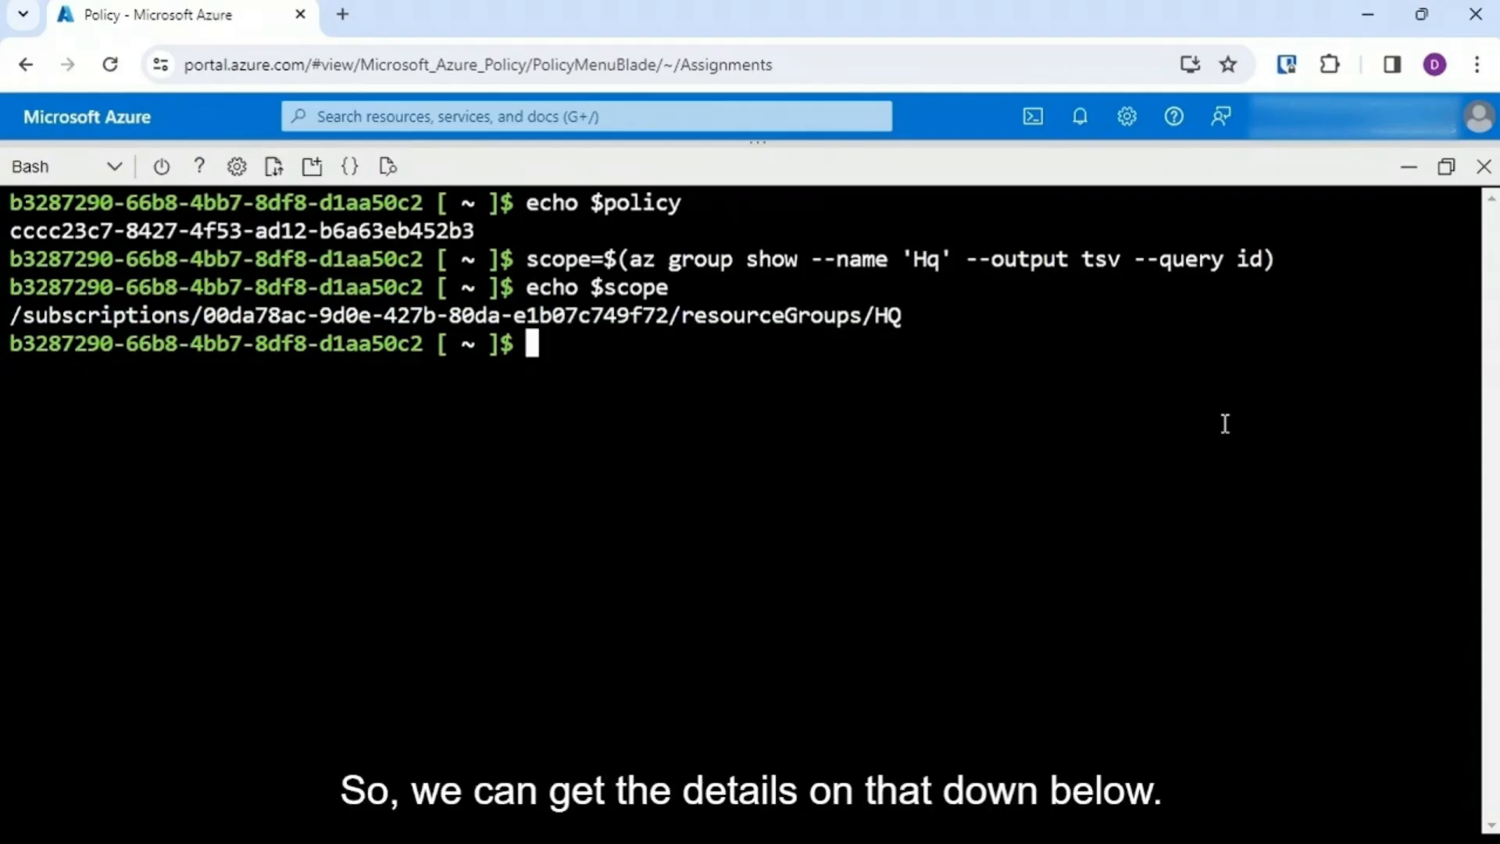
Step: Store a policyparam JSON whose listOfAllowedSKUs holds Standard_D2s_v3, Standard_D4s_v3, Standard_DS1_v2 and Standard_DS2_v2, and print the variable
key("ctrl+v")
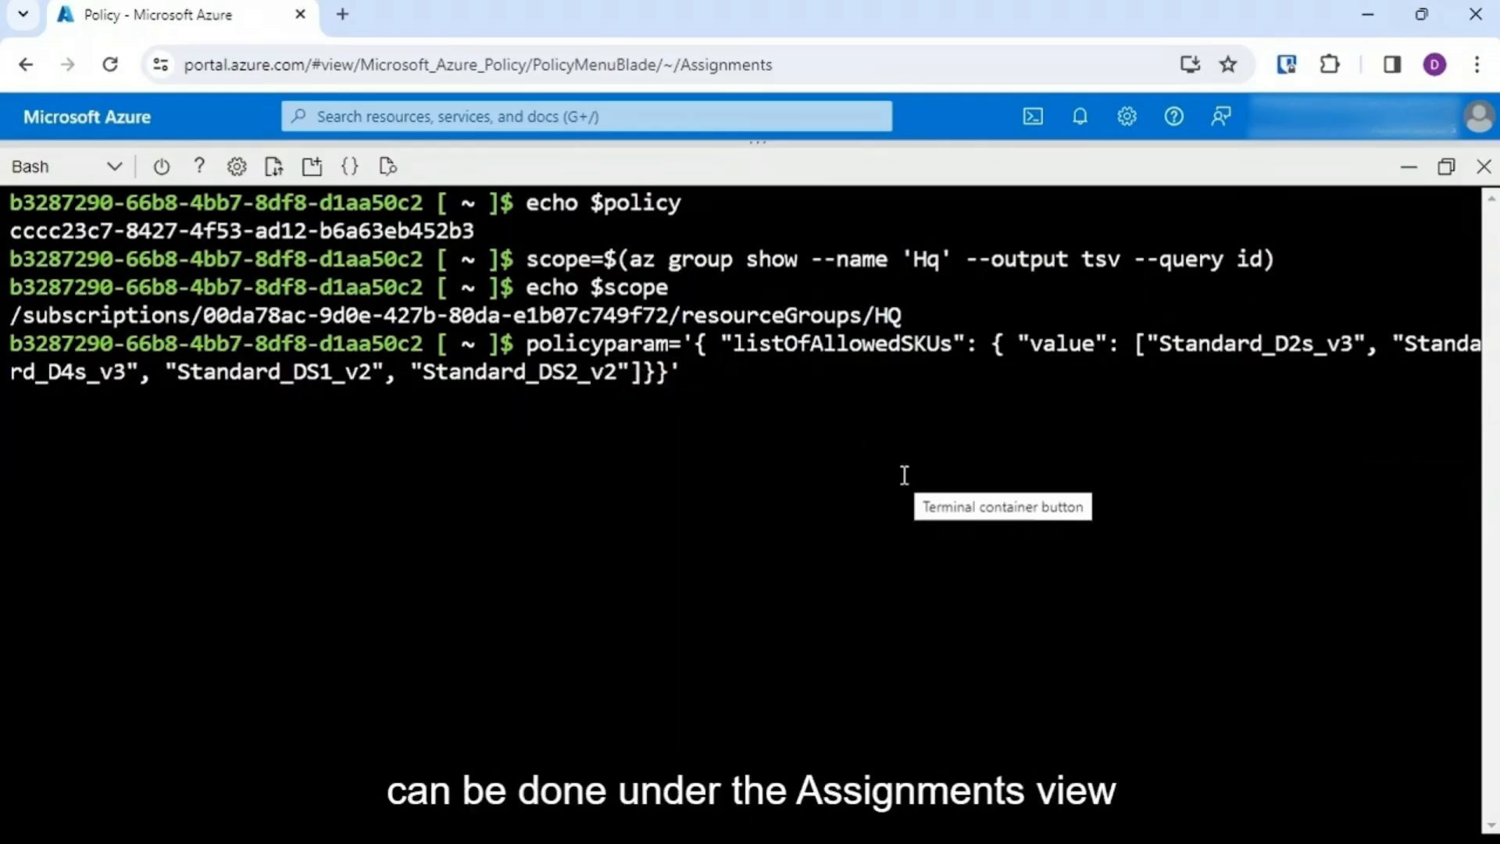
key("Return")
type("echo $policyparam")
key("Return")
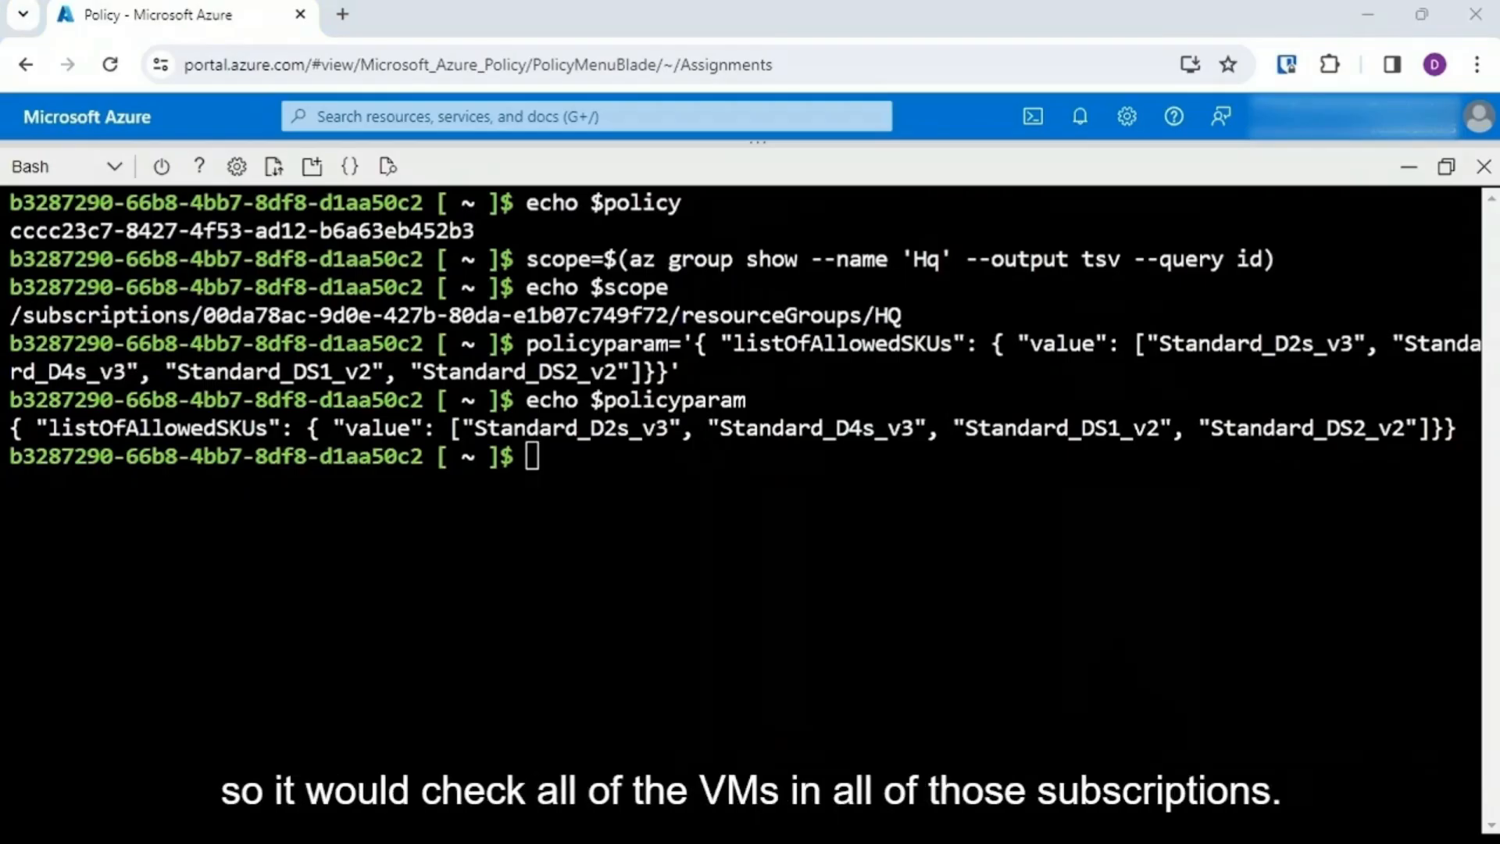
Step: On a cleared screen, create the policy assignment with name and display name 'Allowed Virtual Machine SKUs', passing $scope, $policy and "$policyparam"
type("clear")
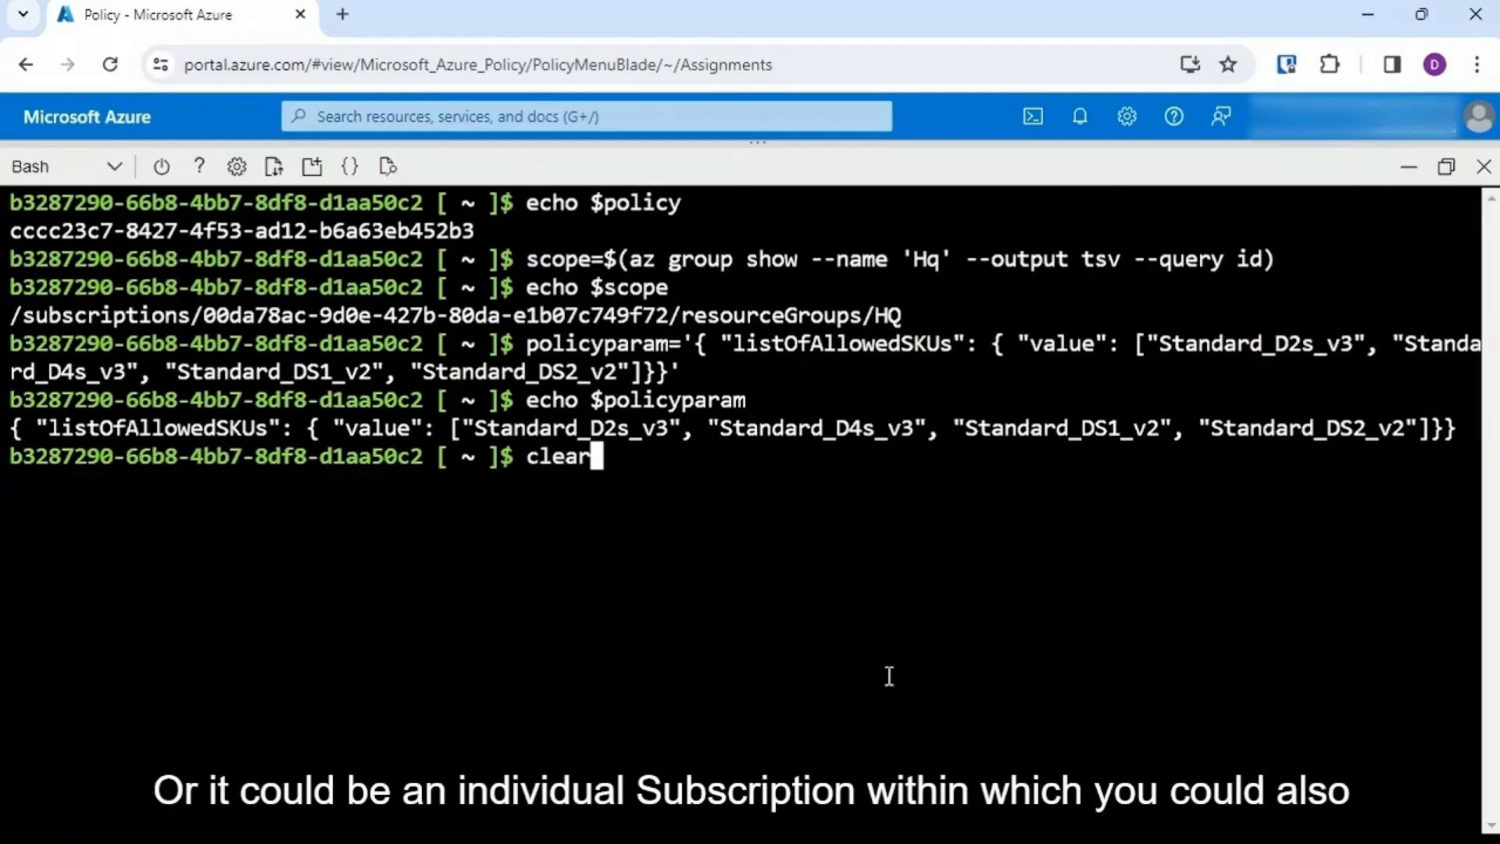
key("Return")
key("ctrl+v")
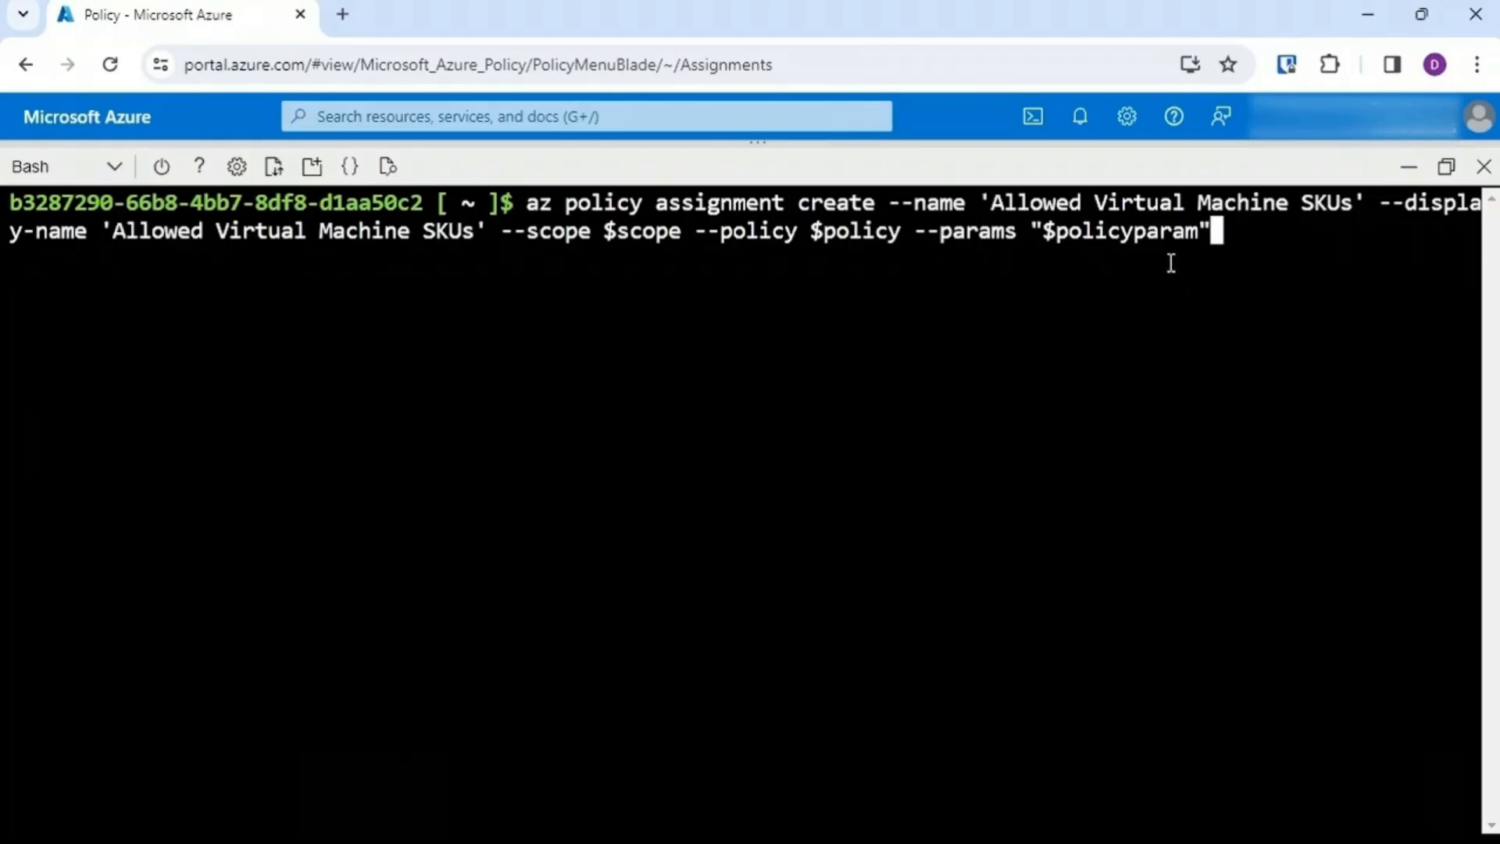
key("Return")
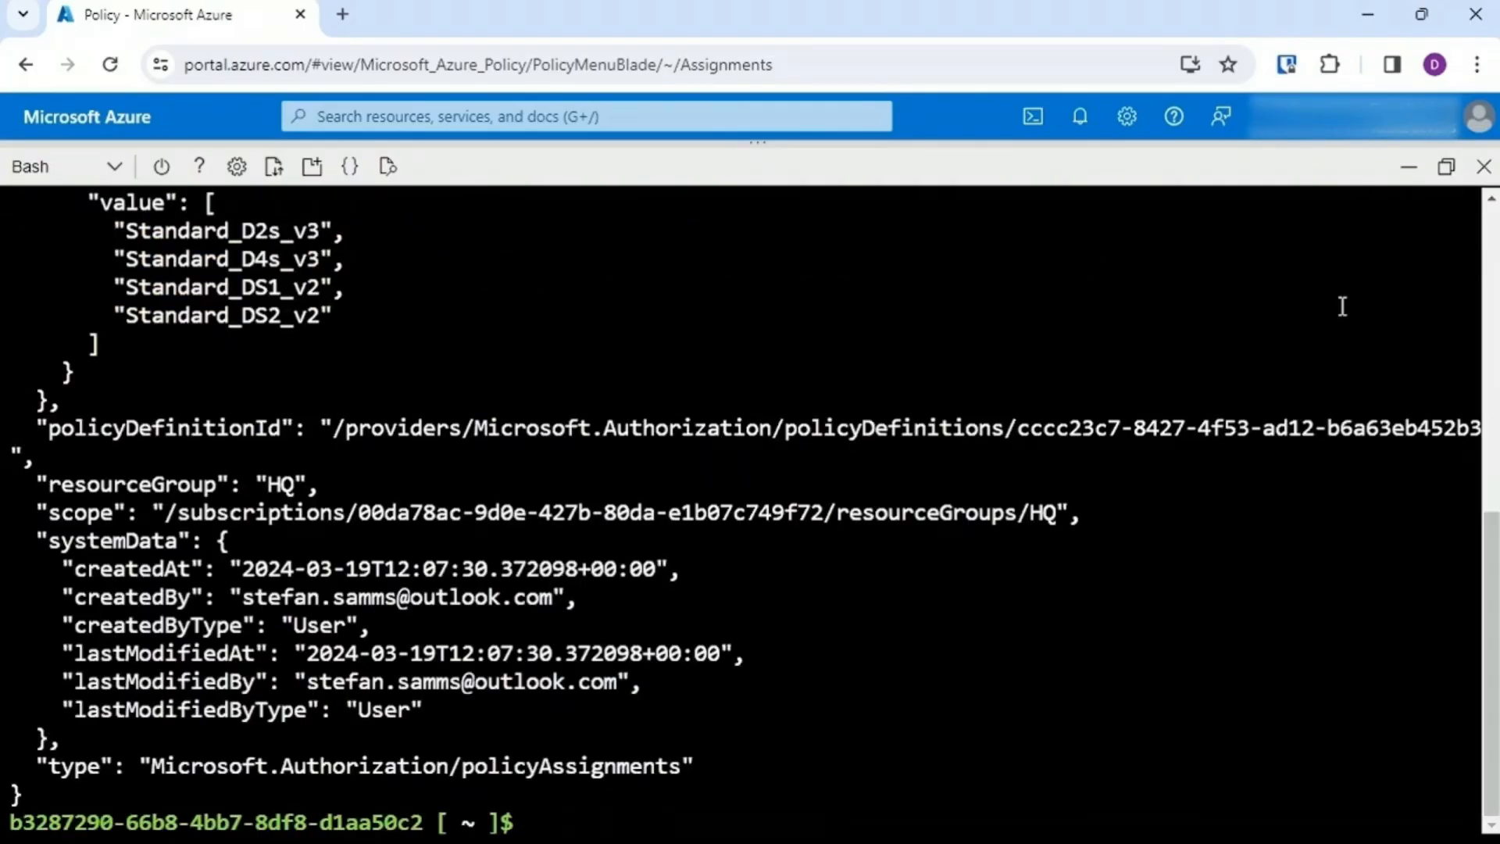
Step: Minimize Cloud Shell, find the Policy service by searching the portal for "policy", and view its assignments
left_click(1408, 173)
left_click(460, 114)
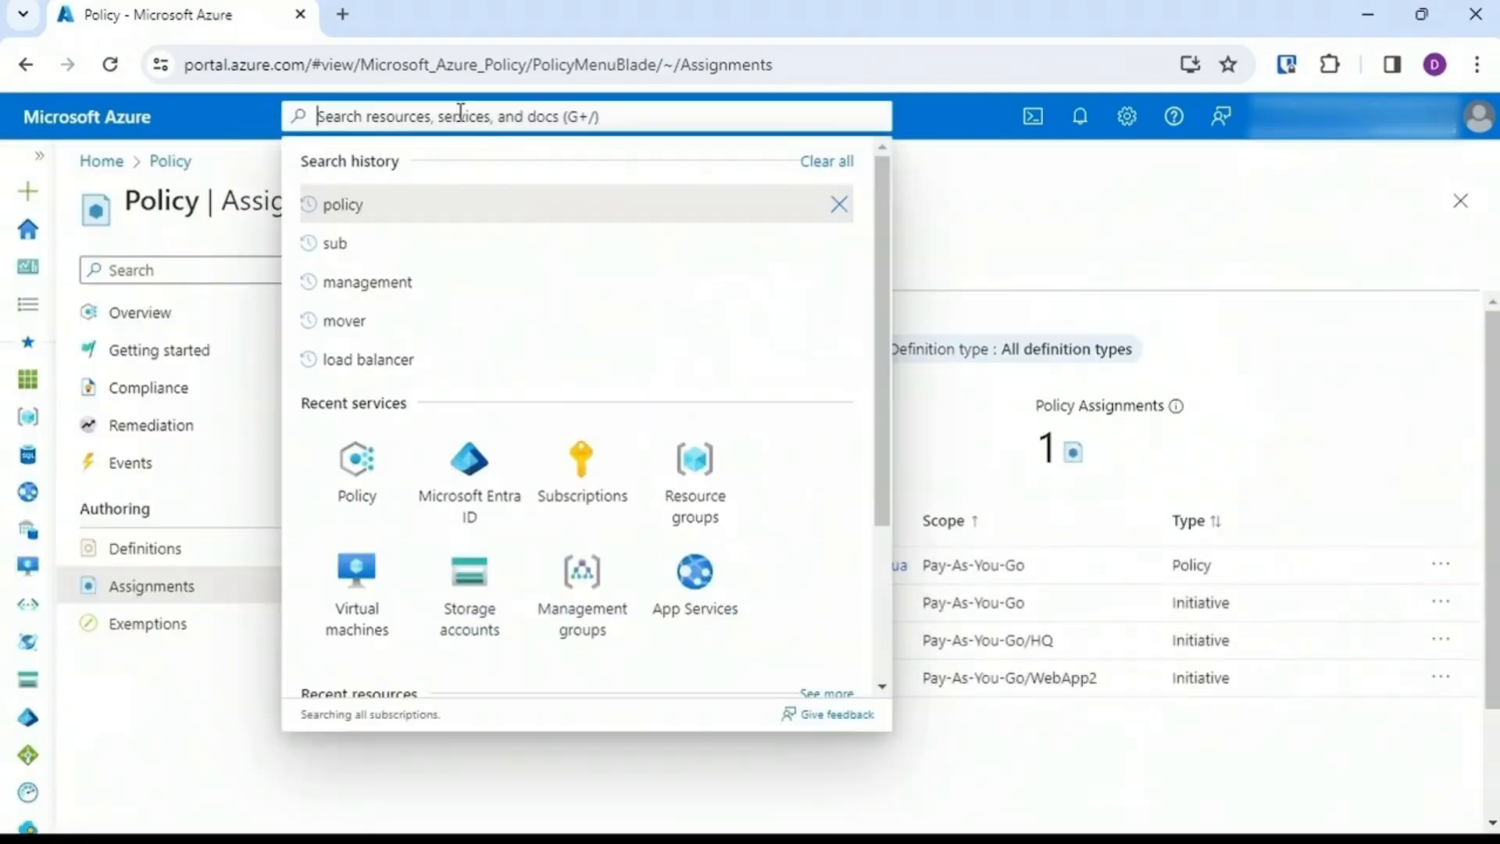
type("poli")
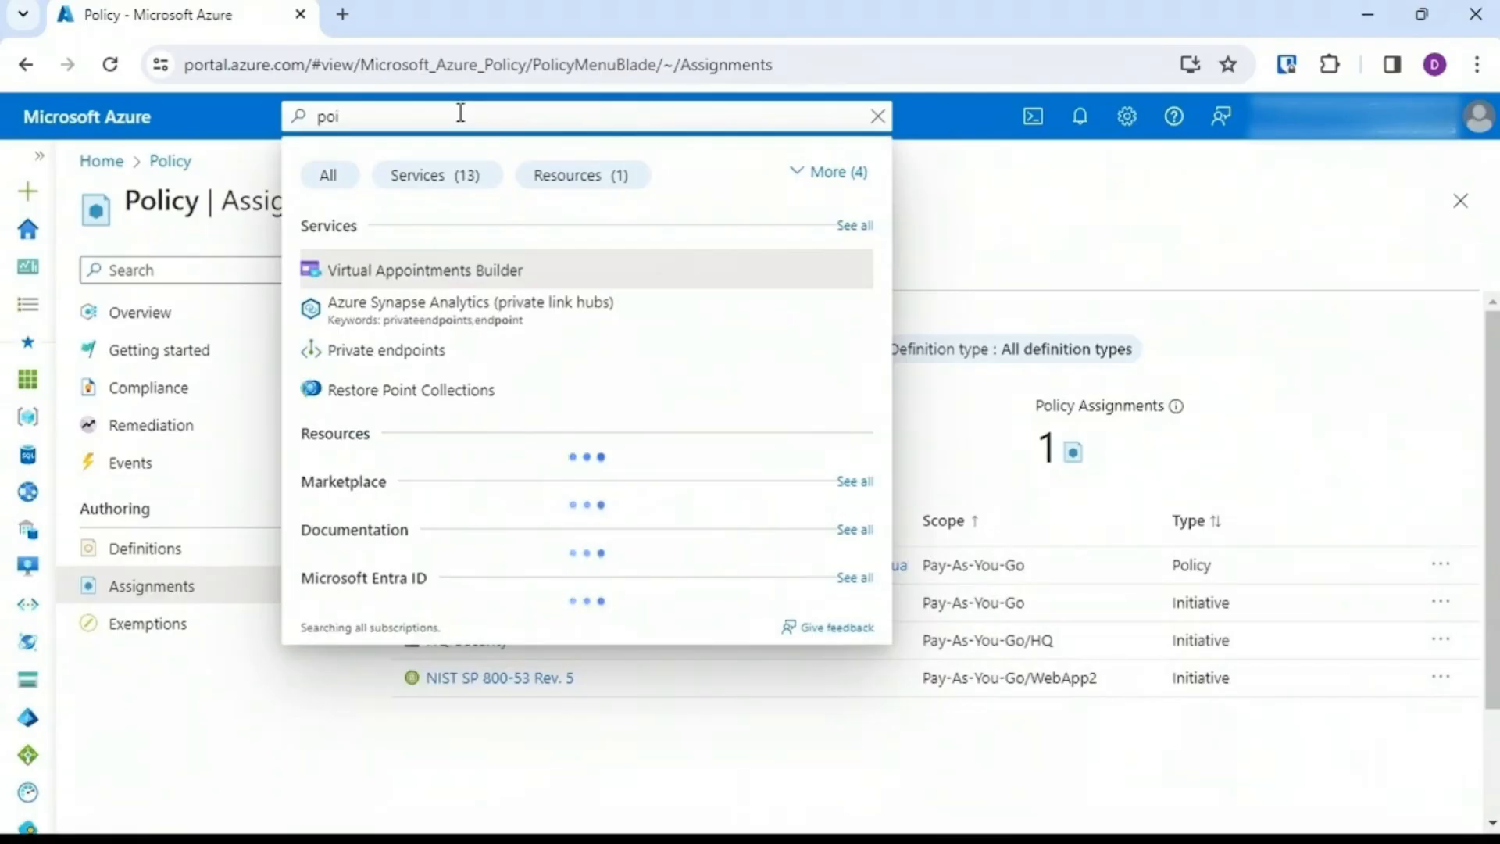
type("cy")
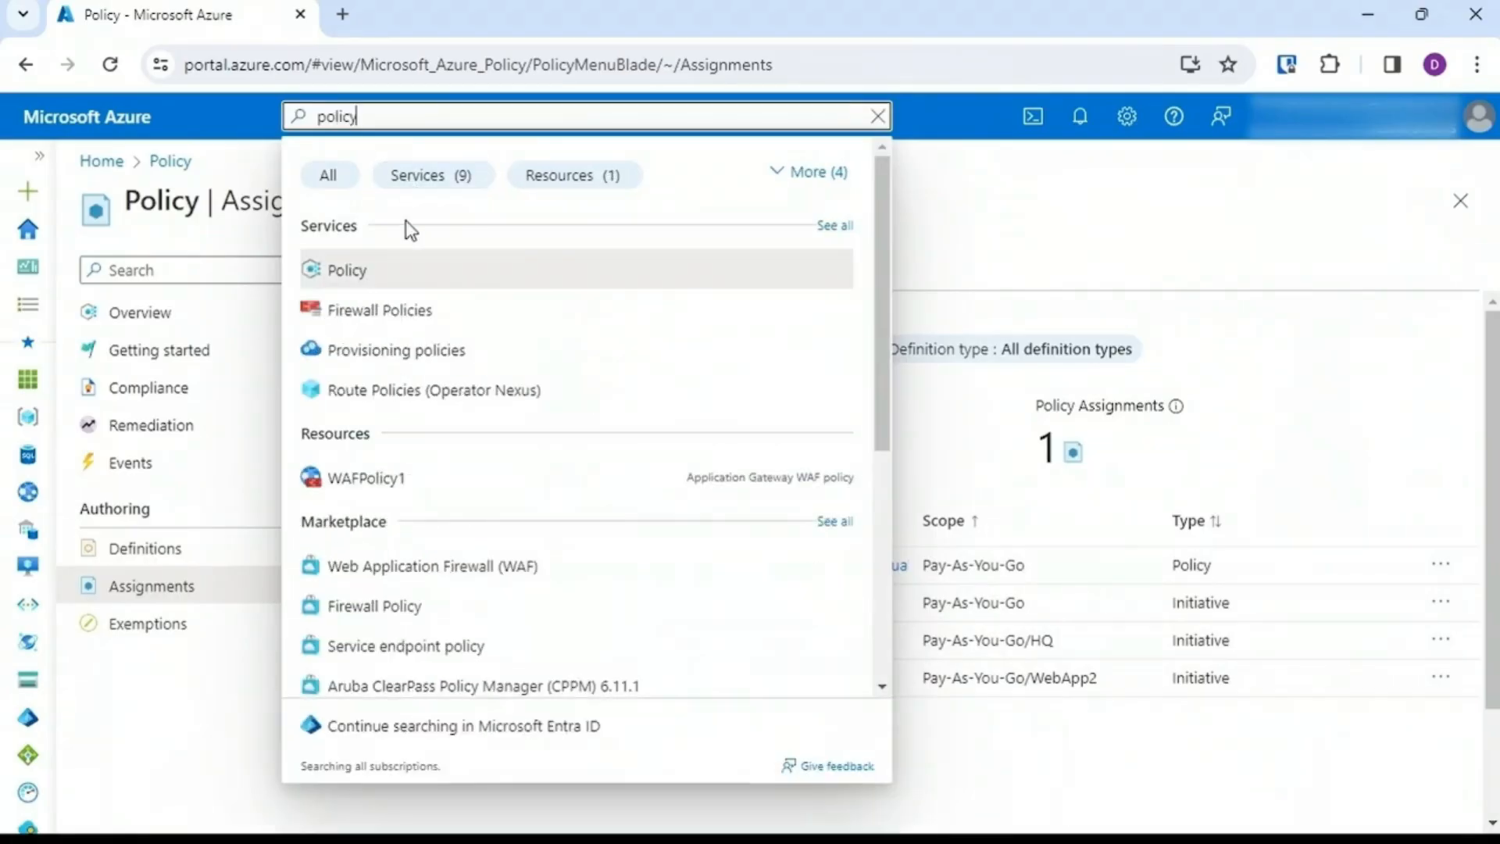
left_click(402, 269)
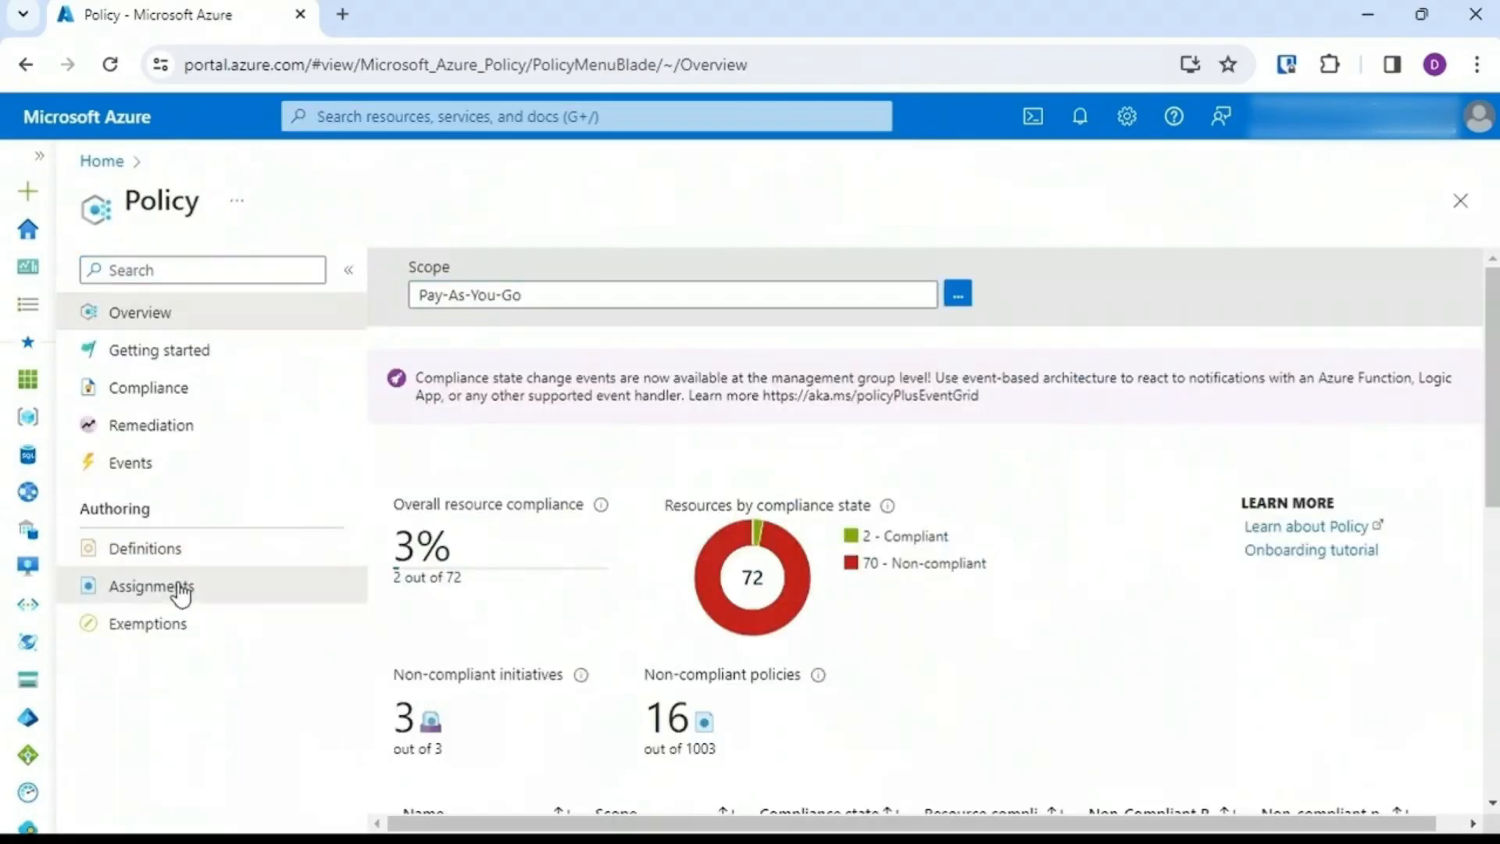
left_click(176, 586)
left_click(720, 275)
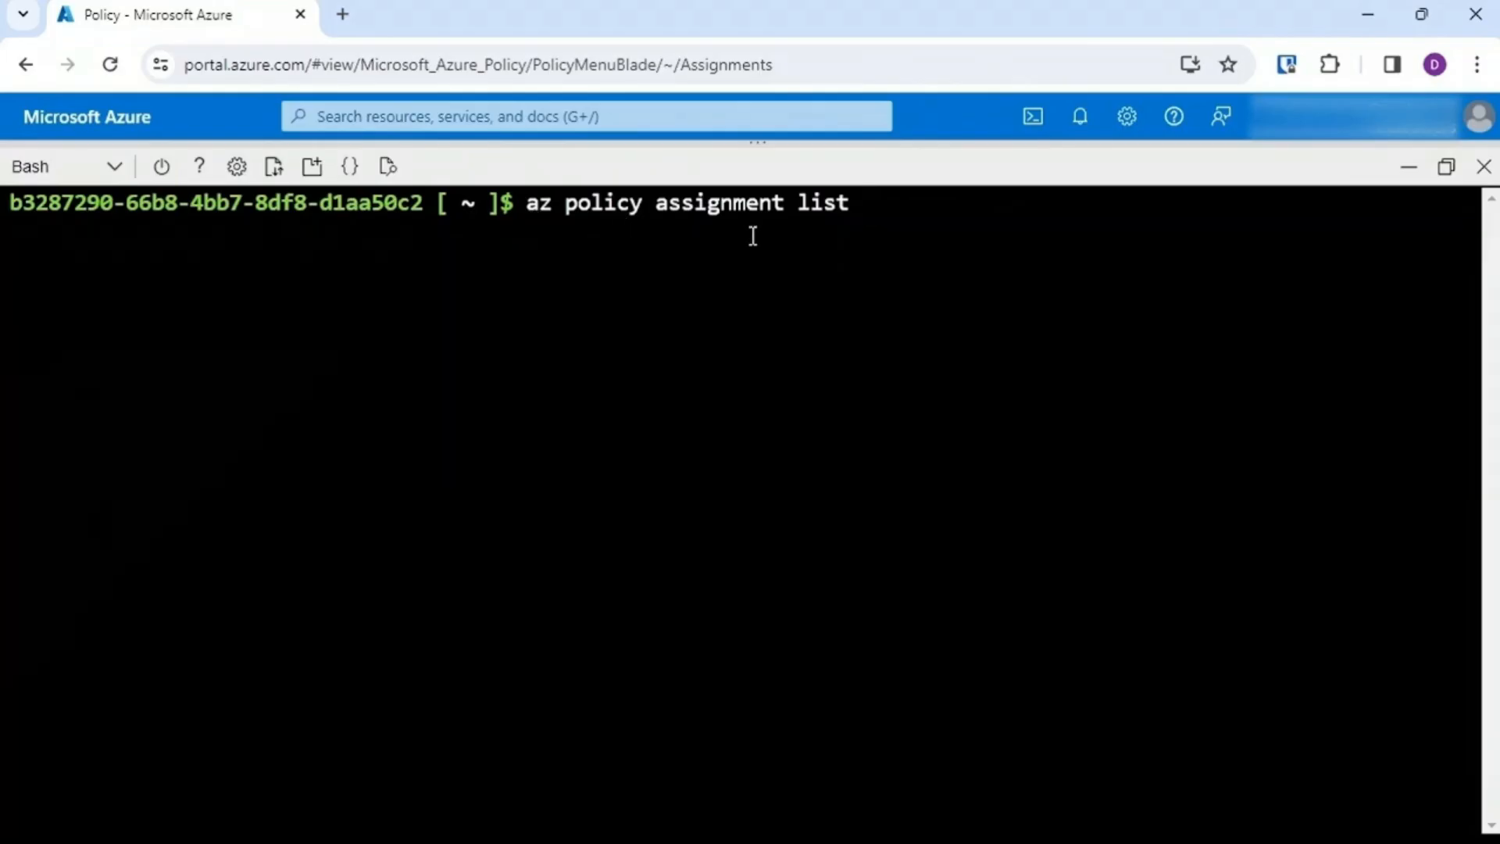
Step: Run "az policy assignment list" in Cloud Shell and examine the displayName property in the JSON output
key("Return")
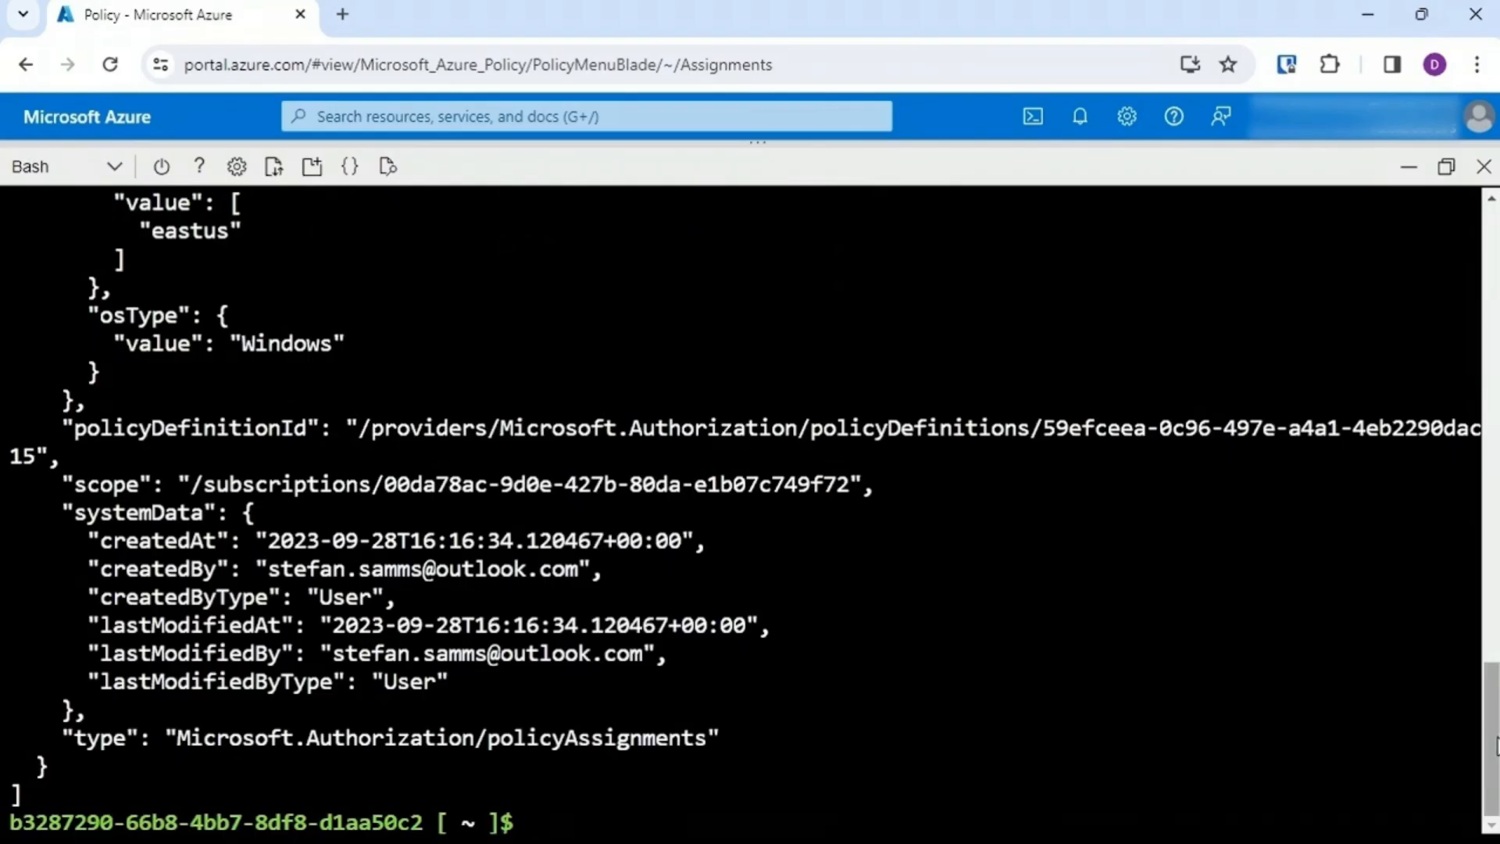
left_click_drag(1489, 746, 1495, 488)
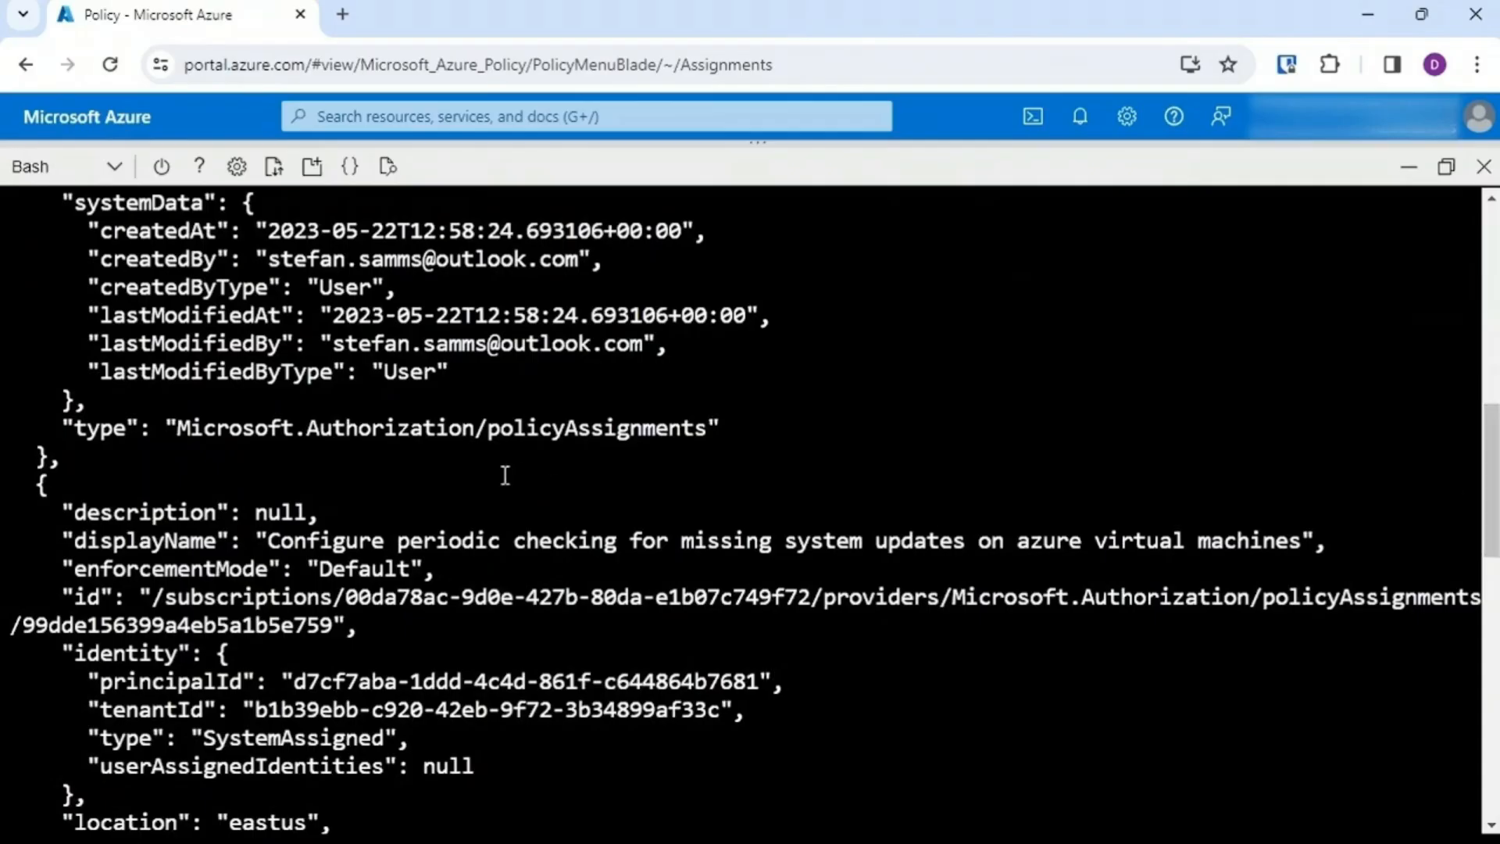
left_click_drag(79, 540, 246, 541)
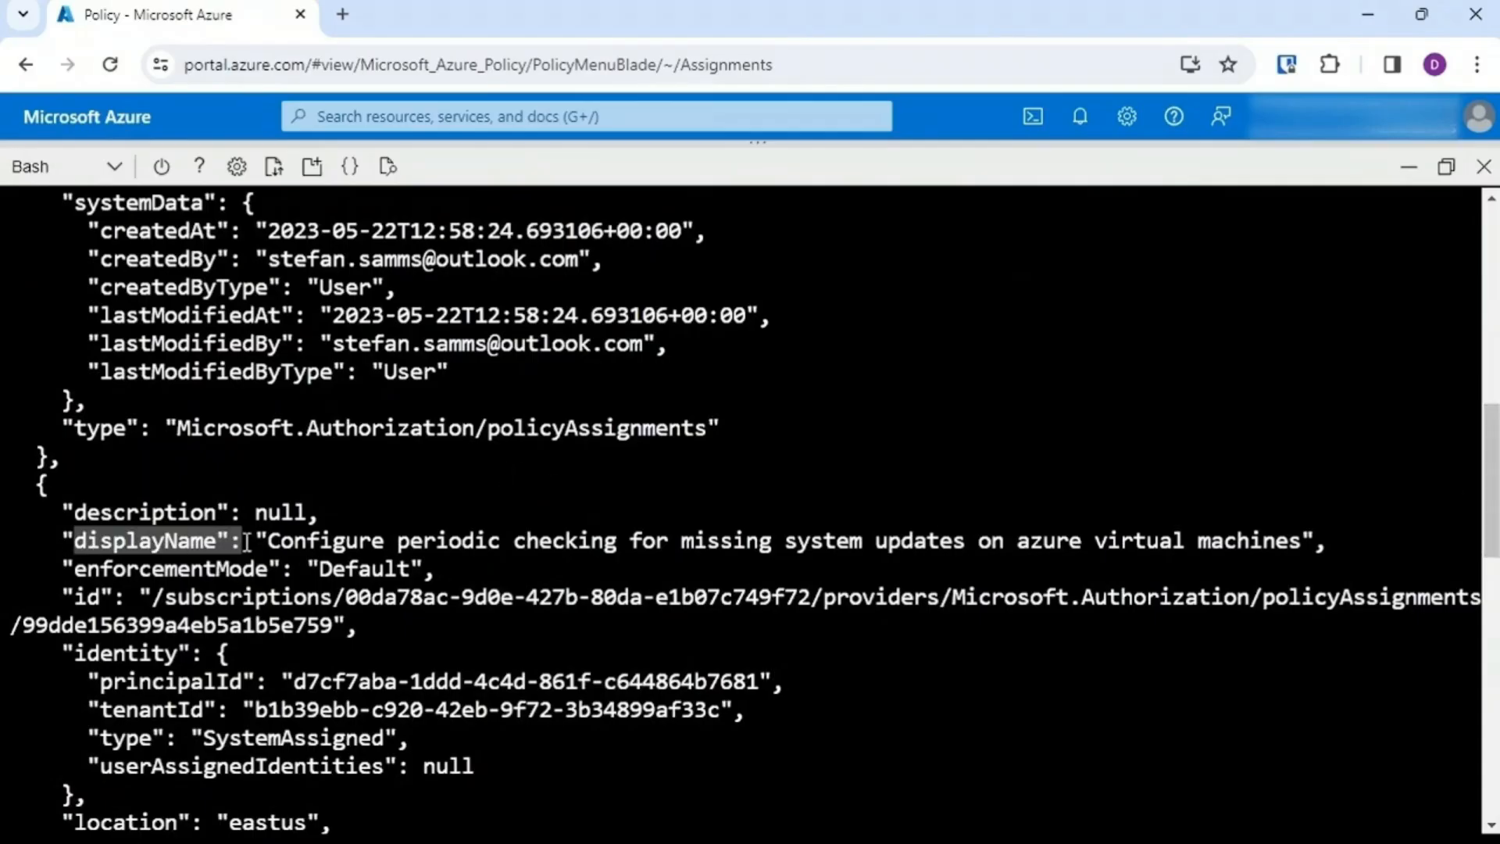
Step: Clear the terminal and list only assignment display names with "az policy assignment list --query [].displayName"
type("clear")
key("Return")
type("az policy assignment list ")
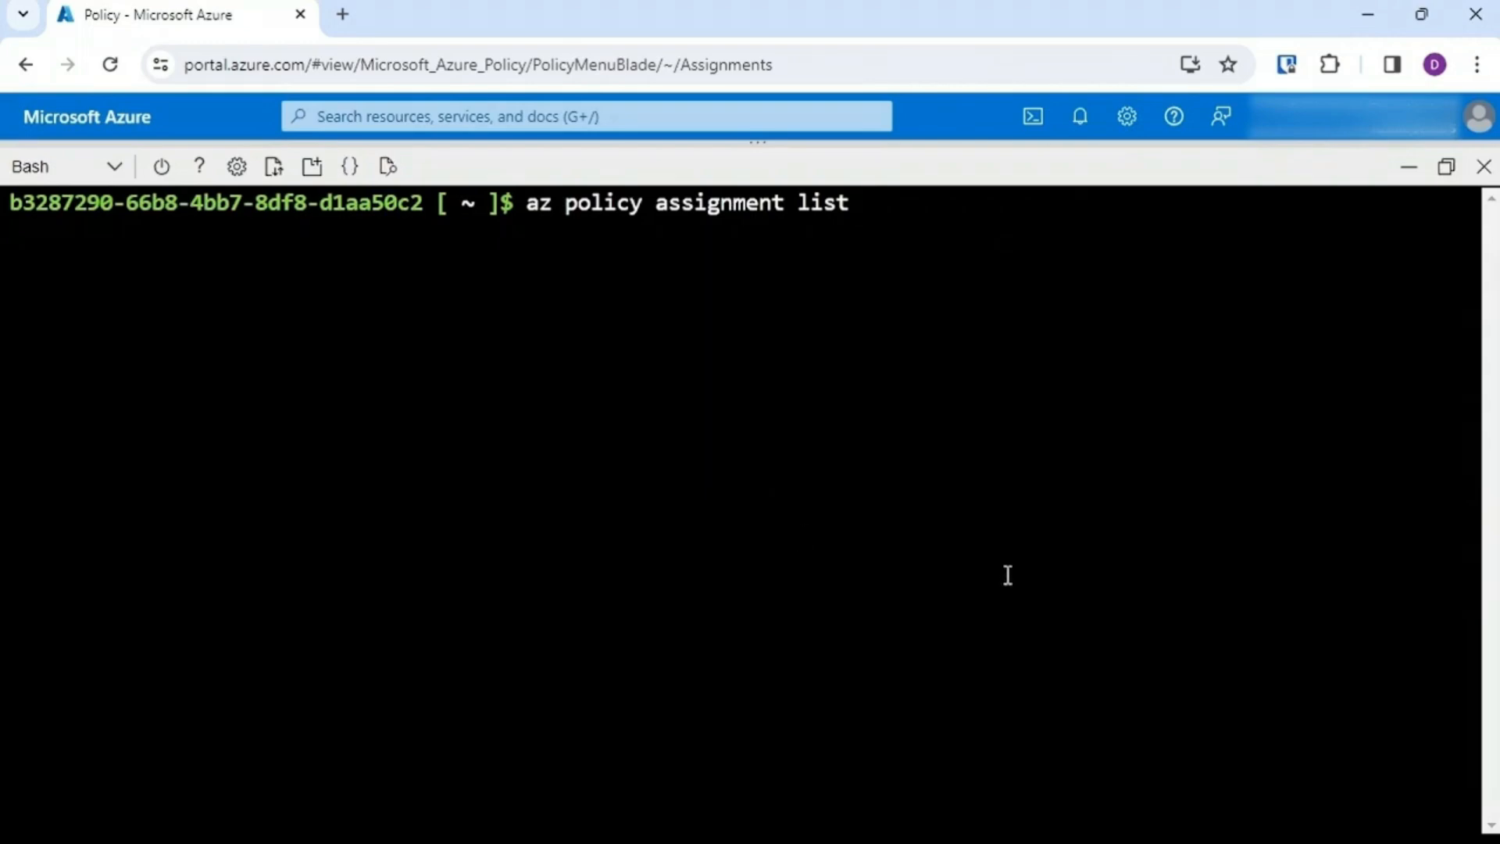
type("--qier")
key("BackSpace")
key("BackSpace")
key("BackSpace")
type("uery [")
type(".displayName")
key("Return")
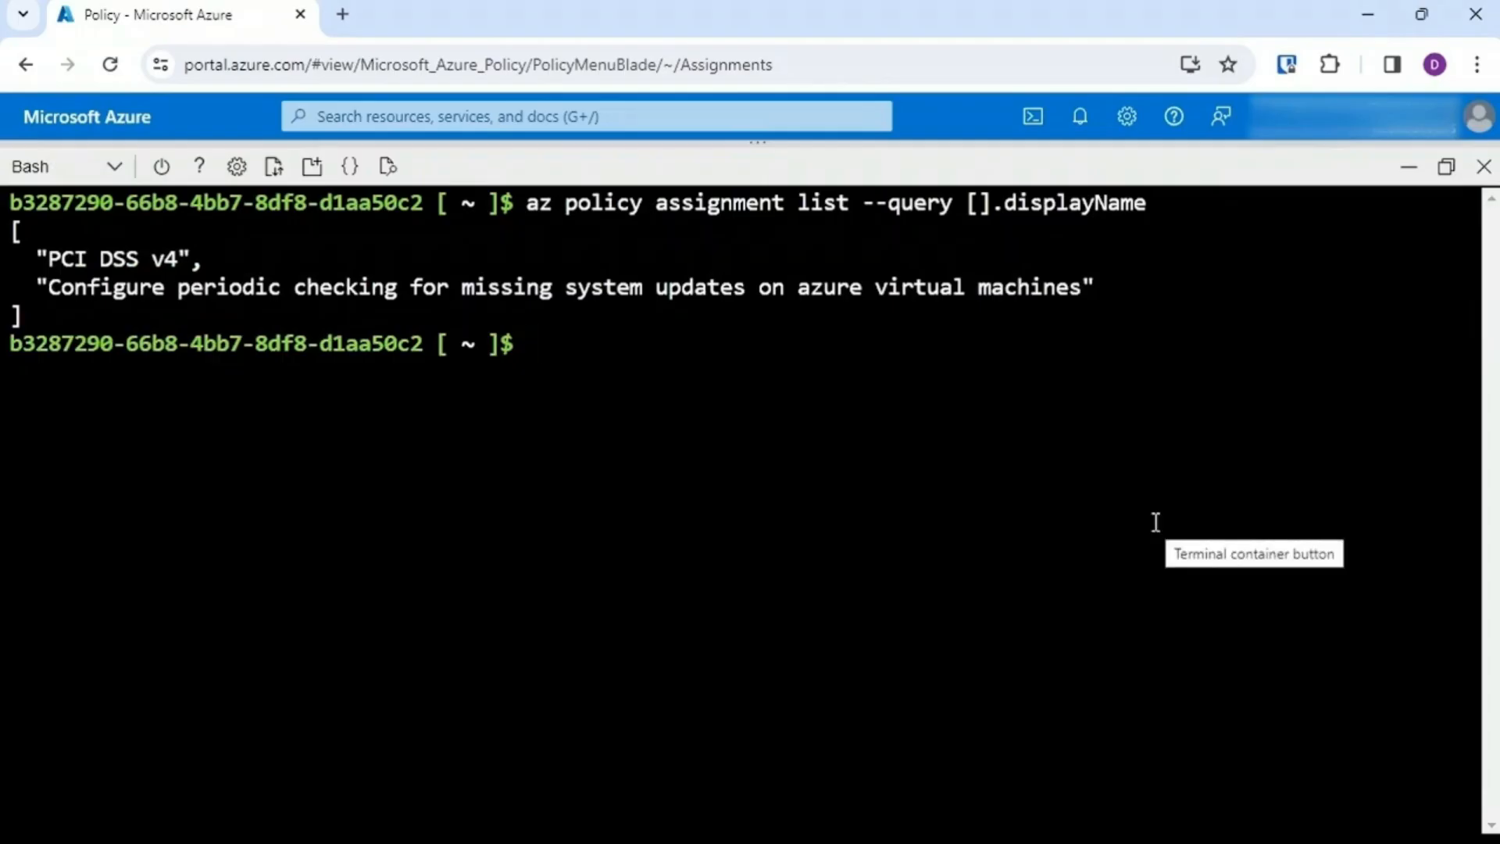
Step: Clear the terminal, rerun the assignment display name query with --disable-scope-strict-match added, and examine the "Allowed Virtual Machine SKUs" entry
type("clear")
key("Return")
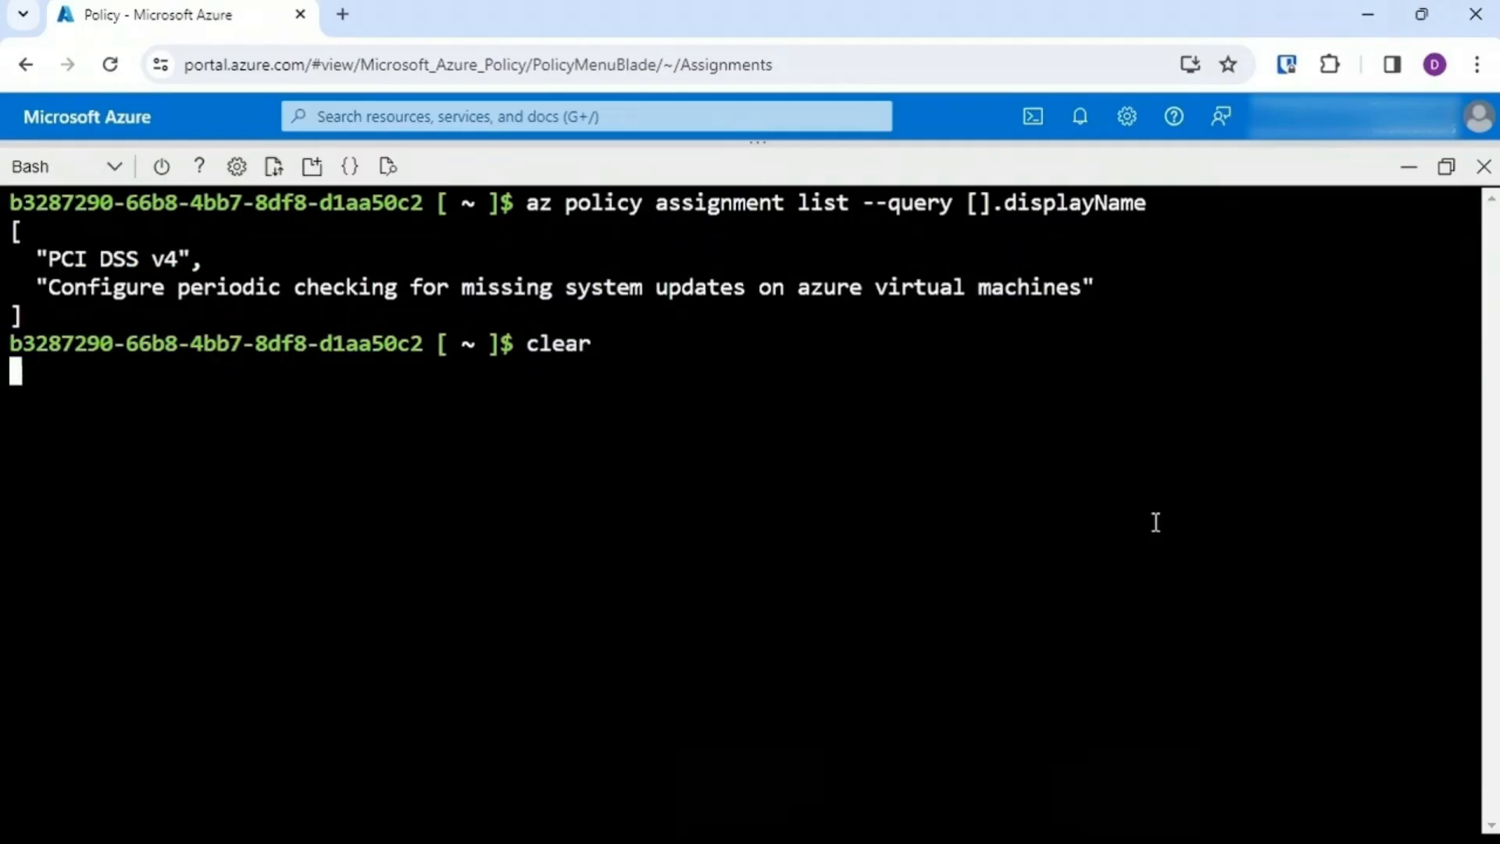
key("Up")
key("Left")
key("Left")
key("Left")
key("Left")
key("Left")
key("Left")
key("Left")
key("Left")
key("Left")
key("Left")
key("Left")
key("Left")
key("Left")
key("Left")
key("Left")
key("Left")
key("Left")
key("Left")
key("Left")
key("Left")
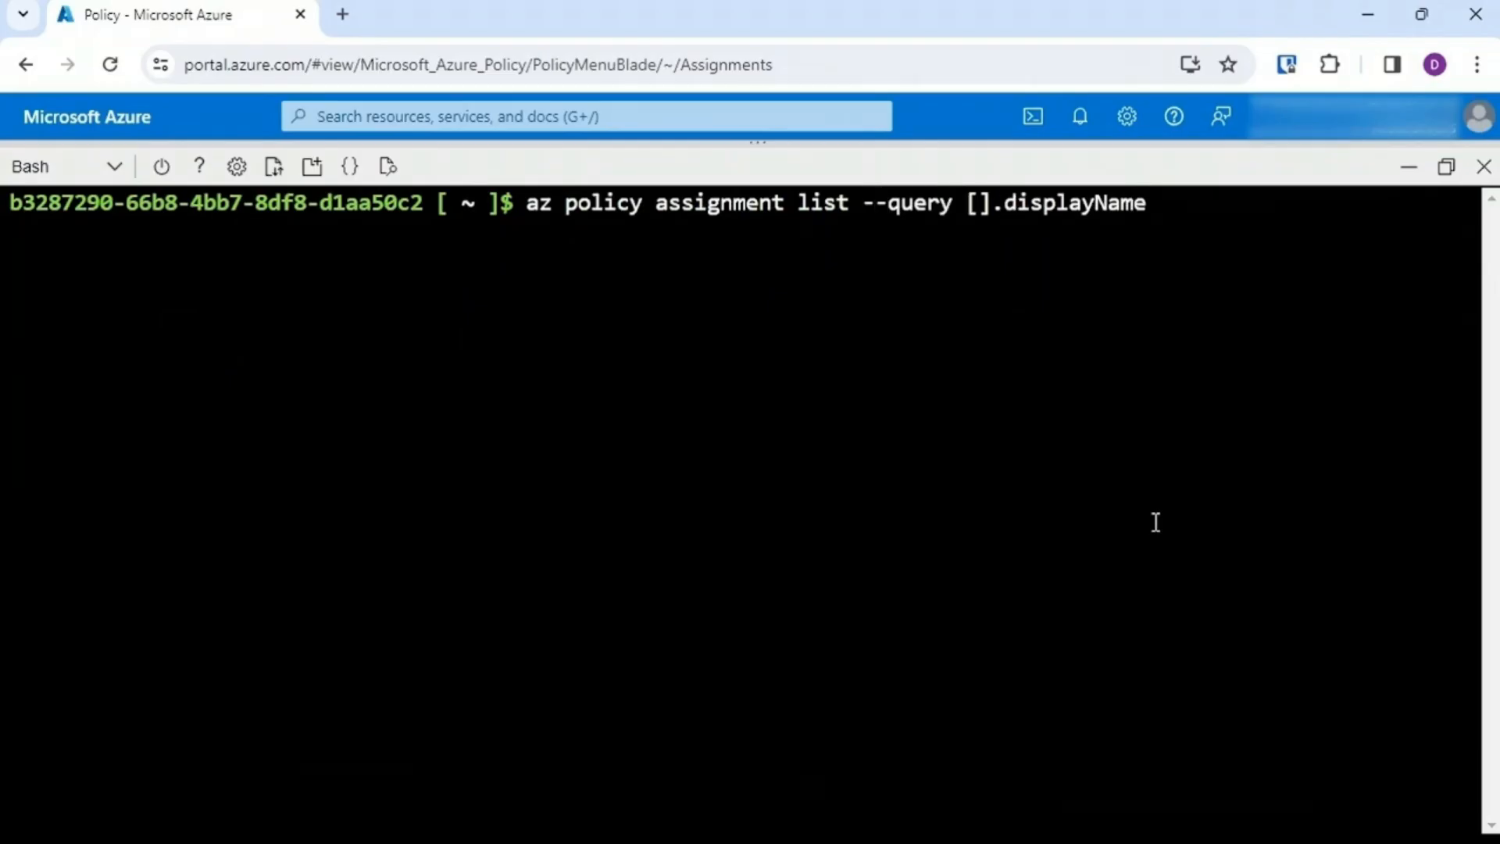
type("--disable-")
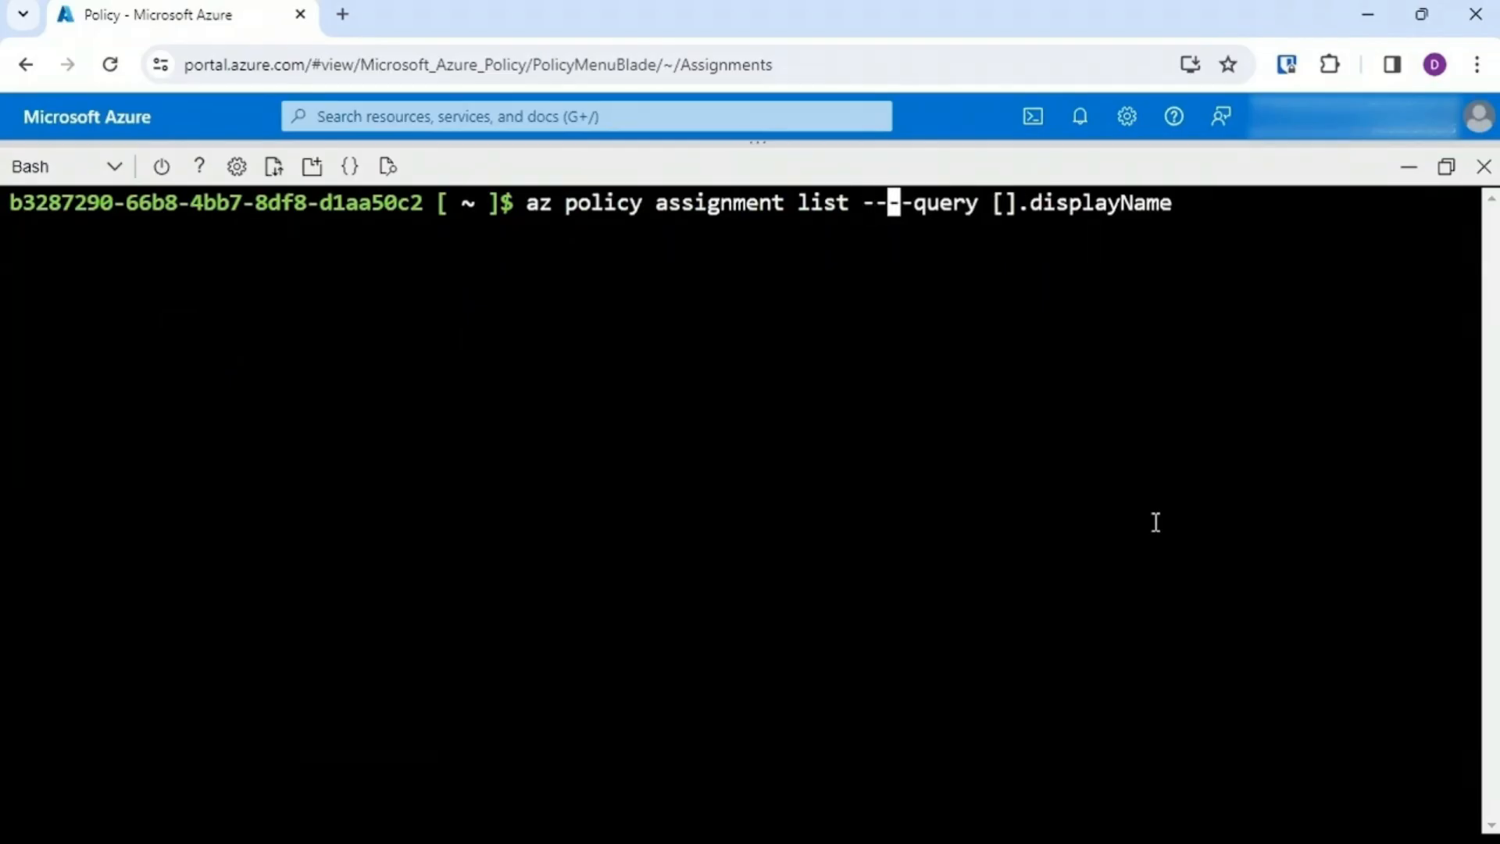
type("scope-s")
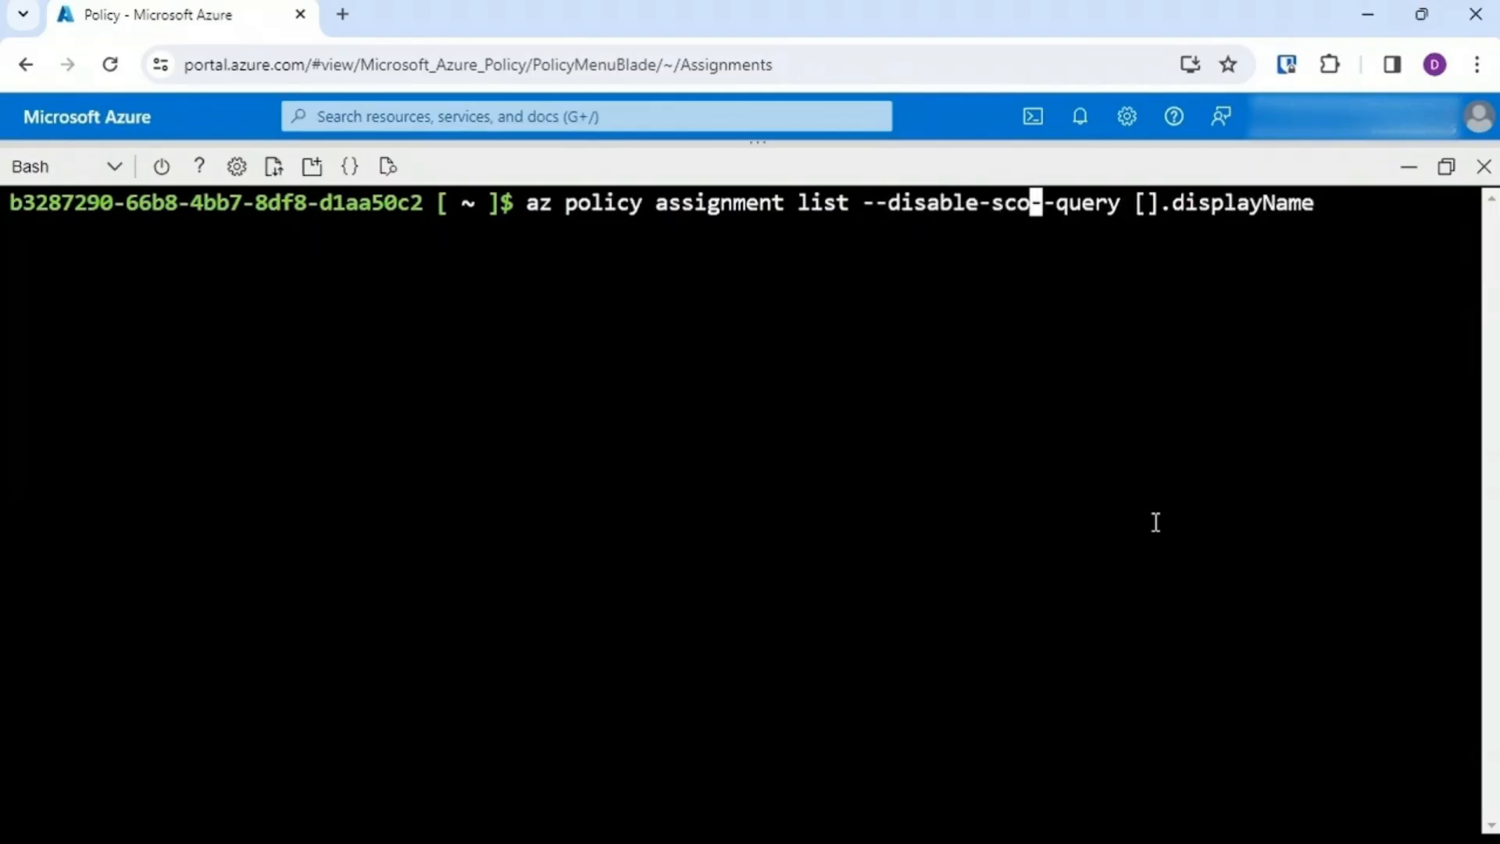
type("trixt-match")
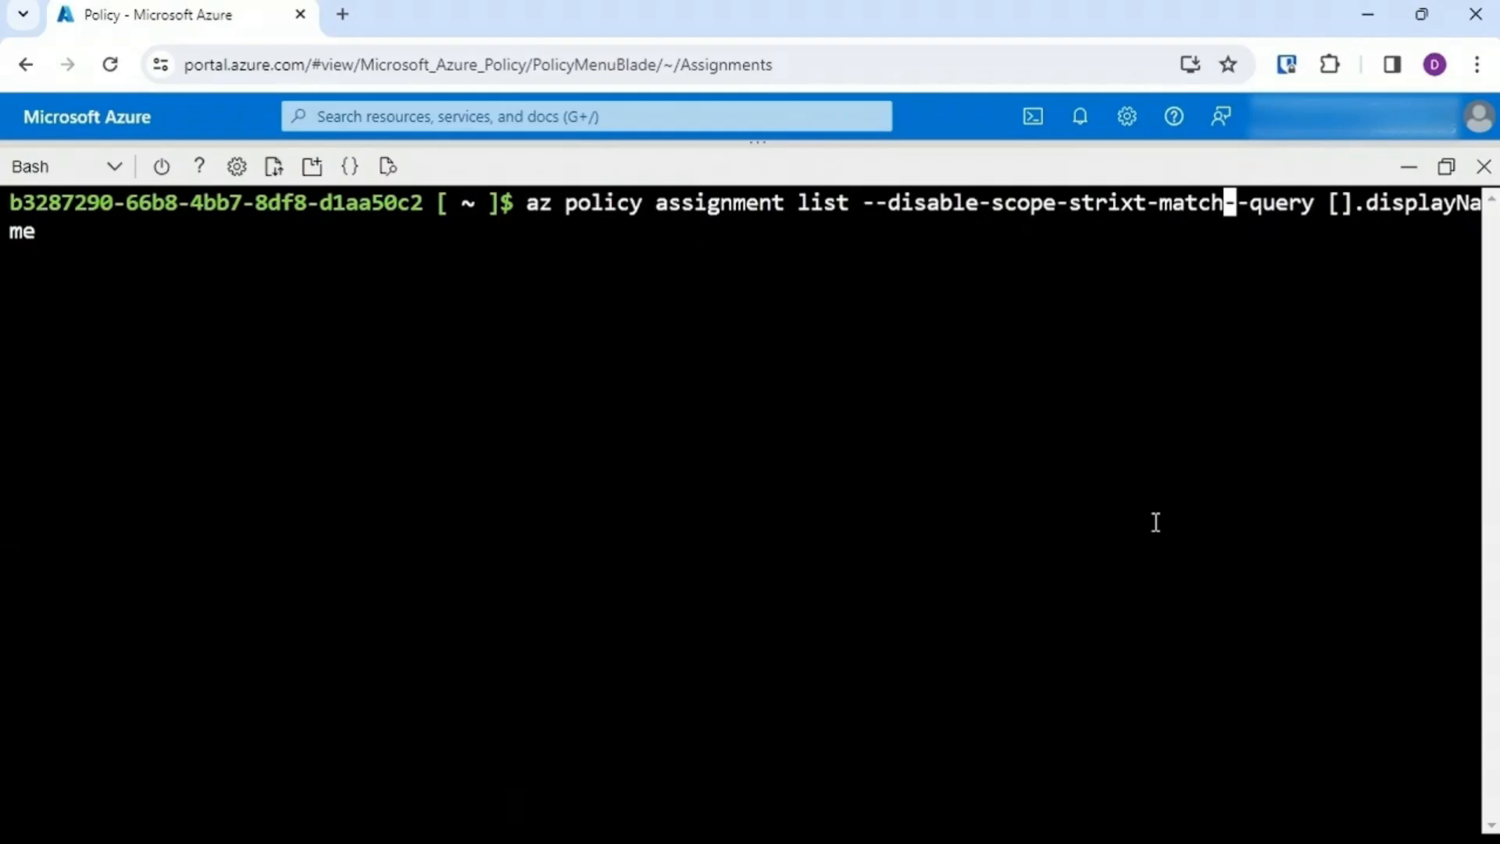
key("Return")
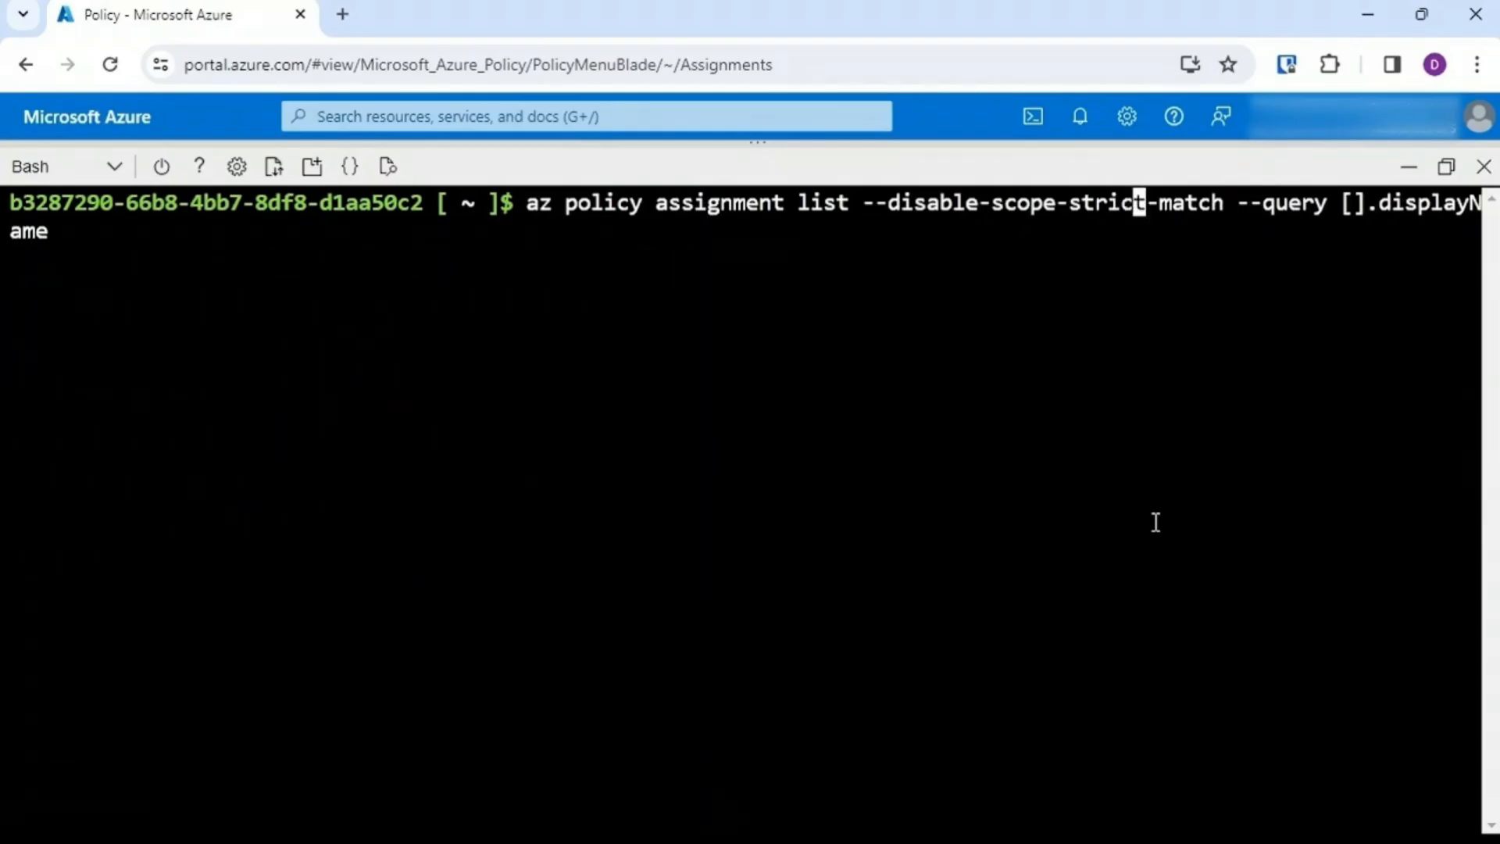
key("Right")
key("Right")
key("Right")
key("Right")
key("Right")
key("Right")
key("Right")
key("Right")
key("Return")
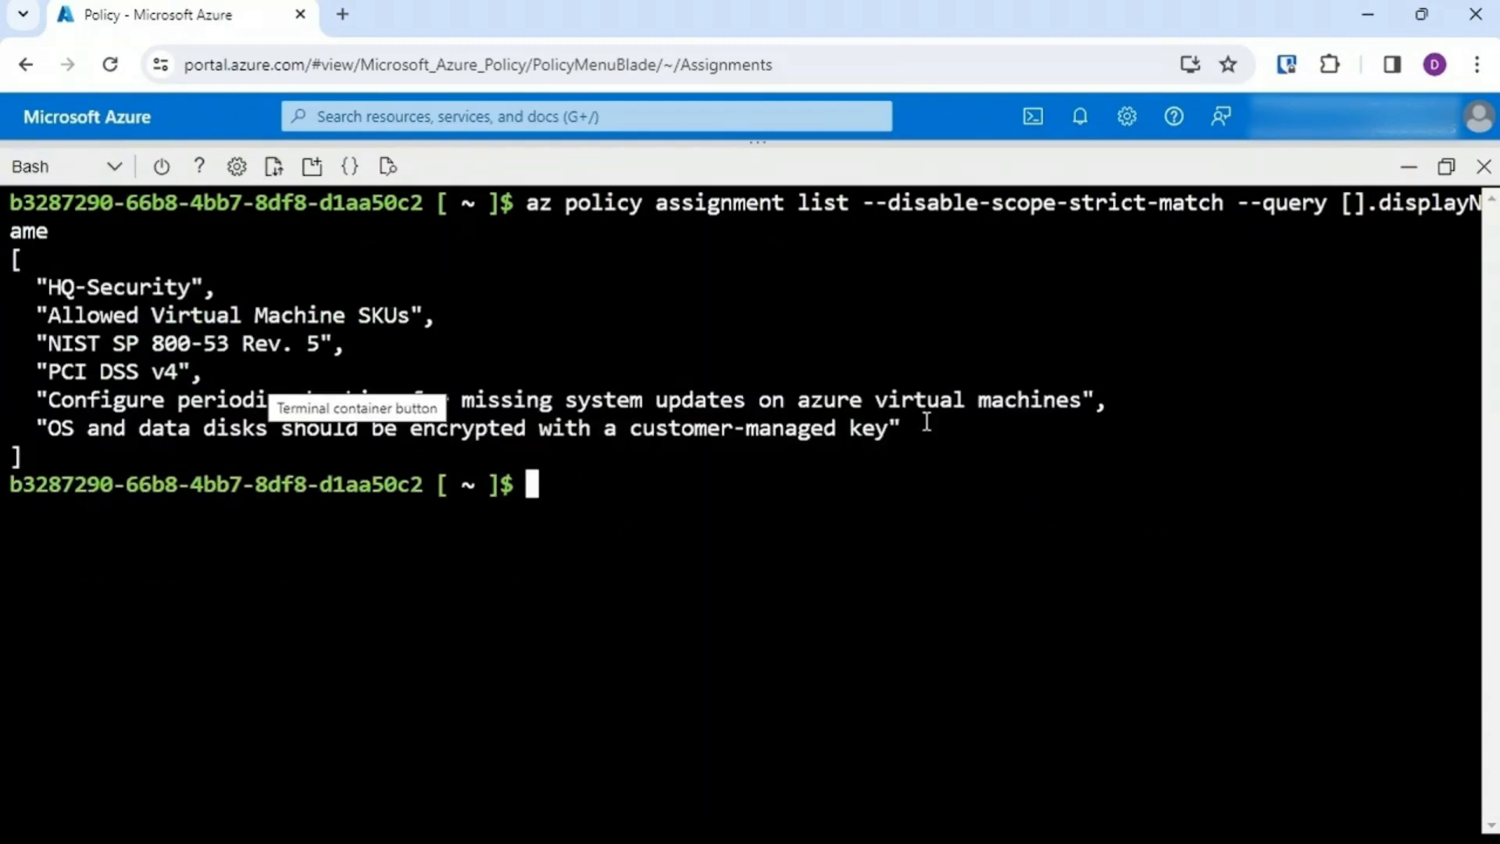
left_click_drag(410, 315, 49, 320)
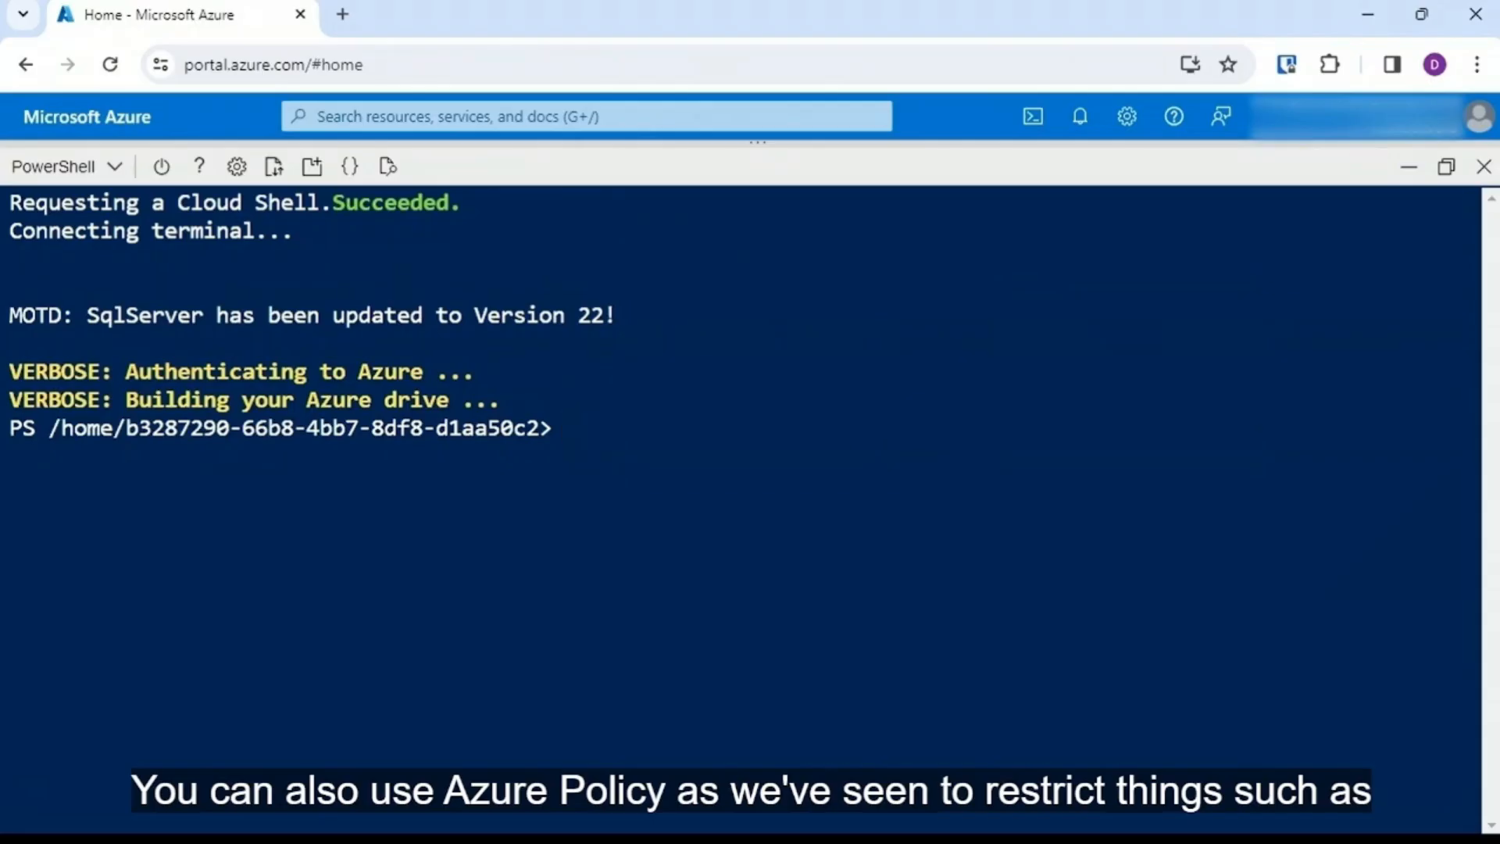
Step: Minimize the PowerShell Cloud Shell, open the HQ resource group, and look for the UbuntuServer1 virtual machine among its resources
left_click(1406, 165)
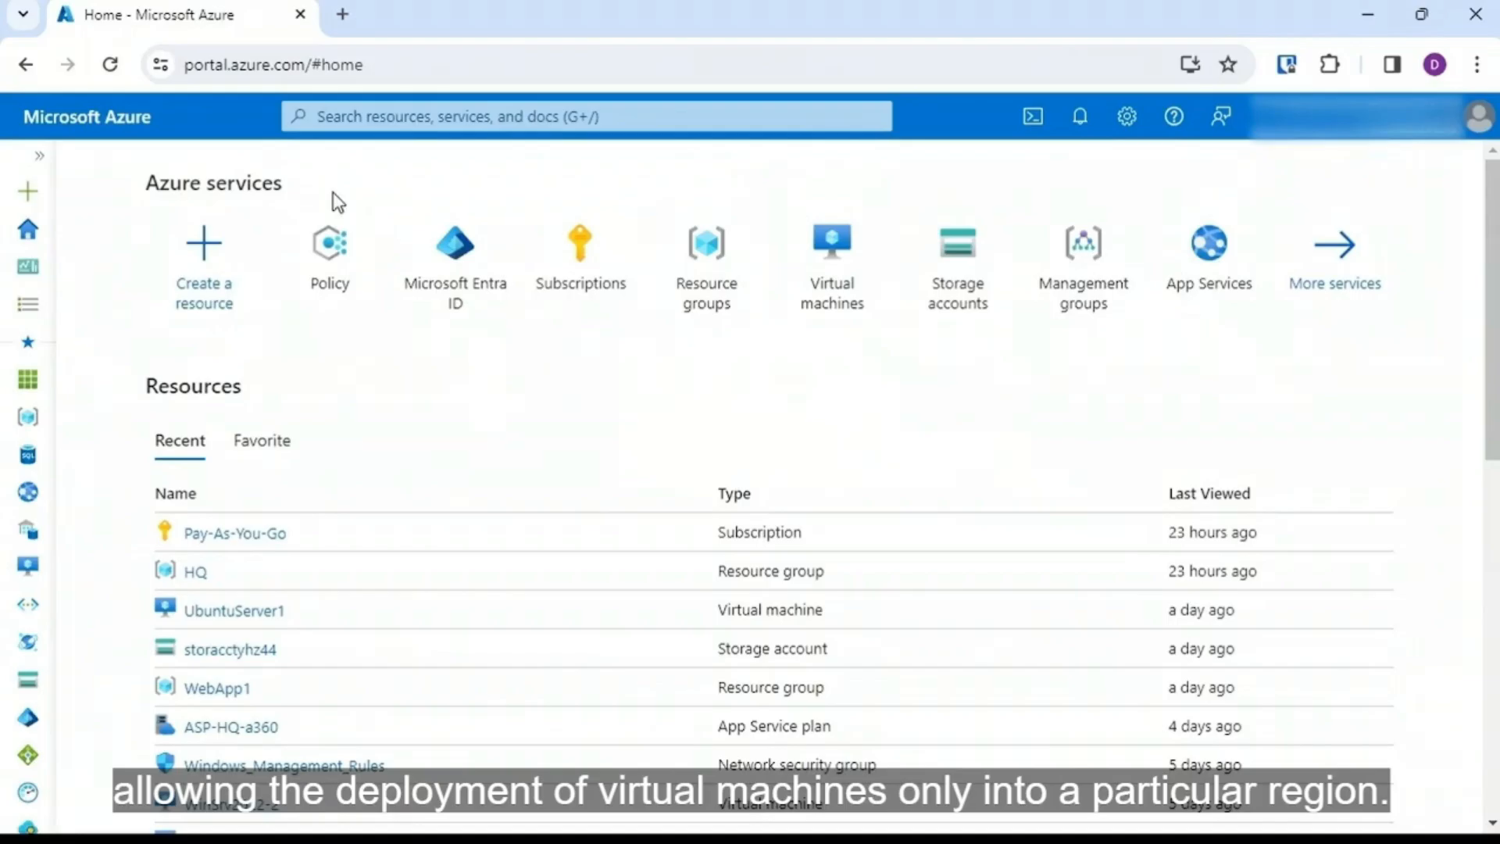
left_click(39, 156)
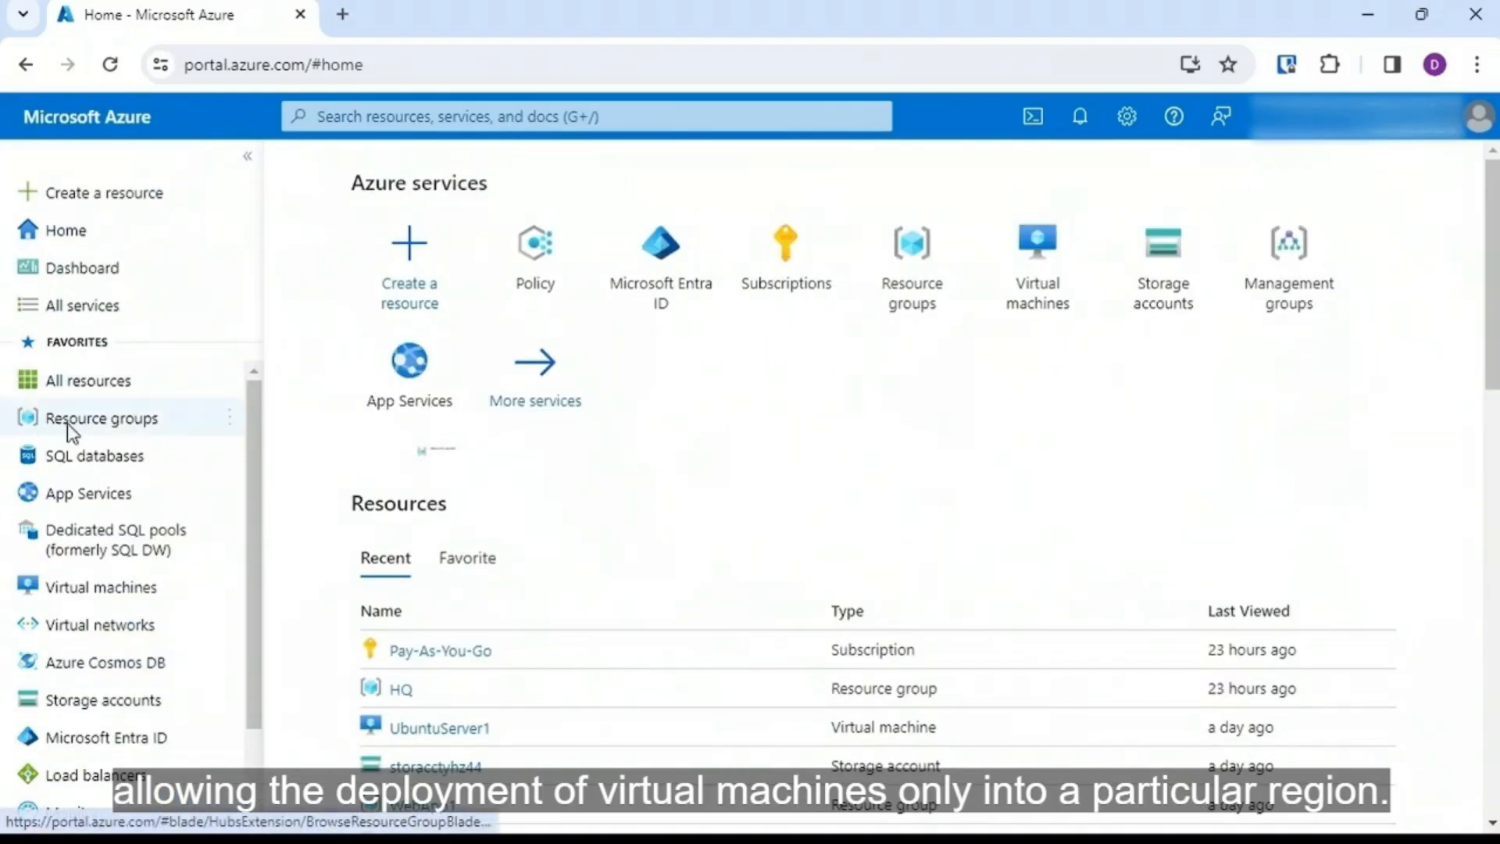
left_click(67, 422)
left_click(248, 160)
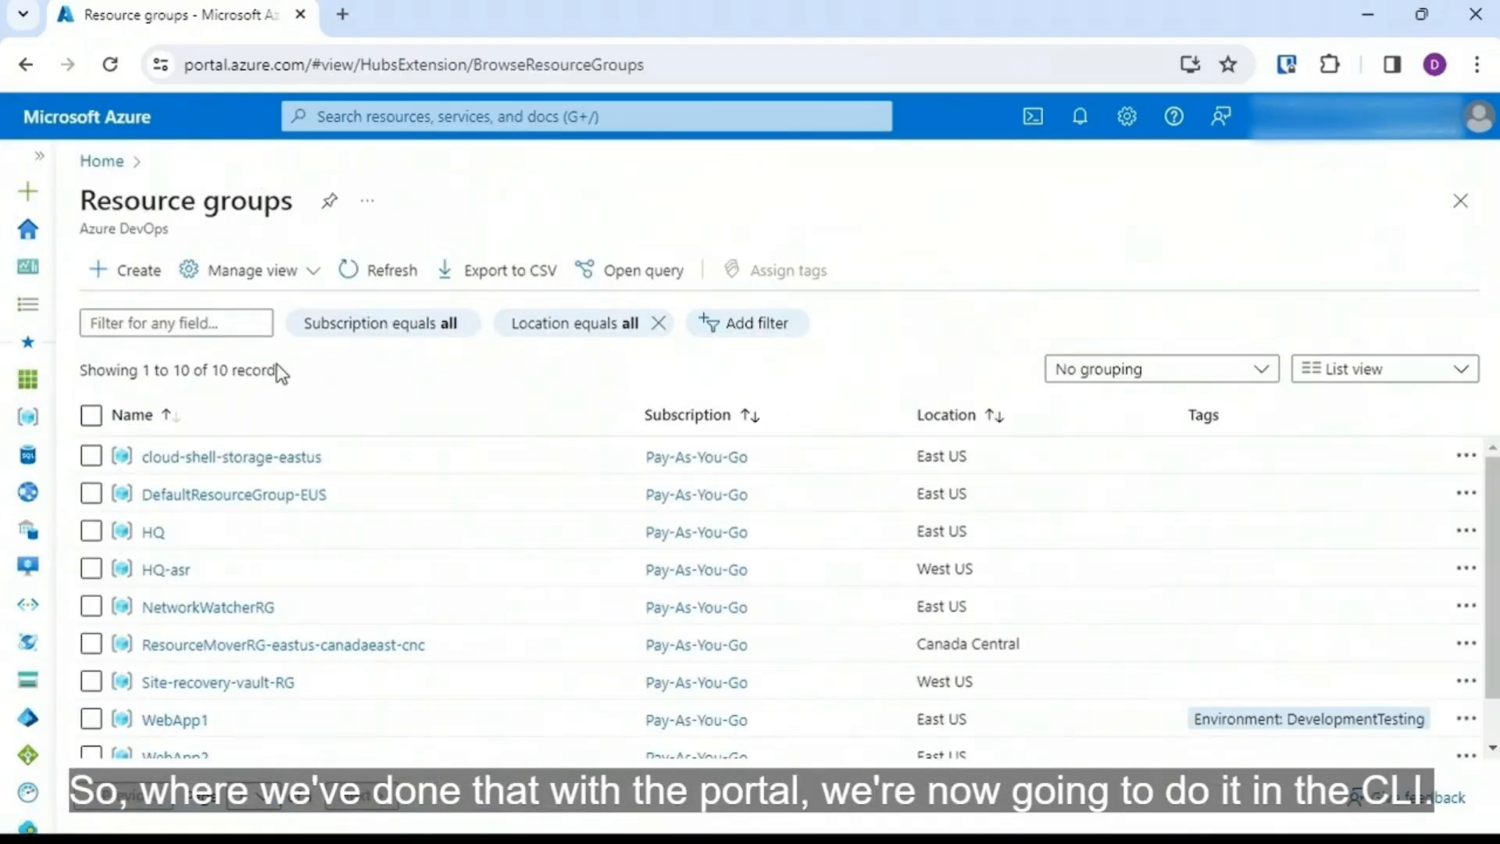
left_click(154, 534)
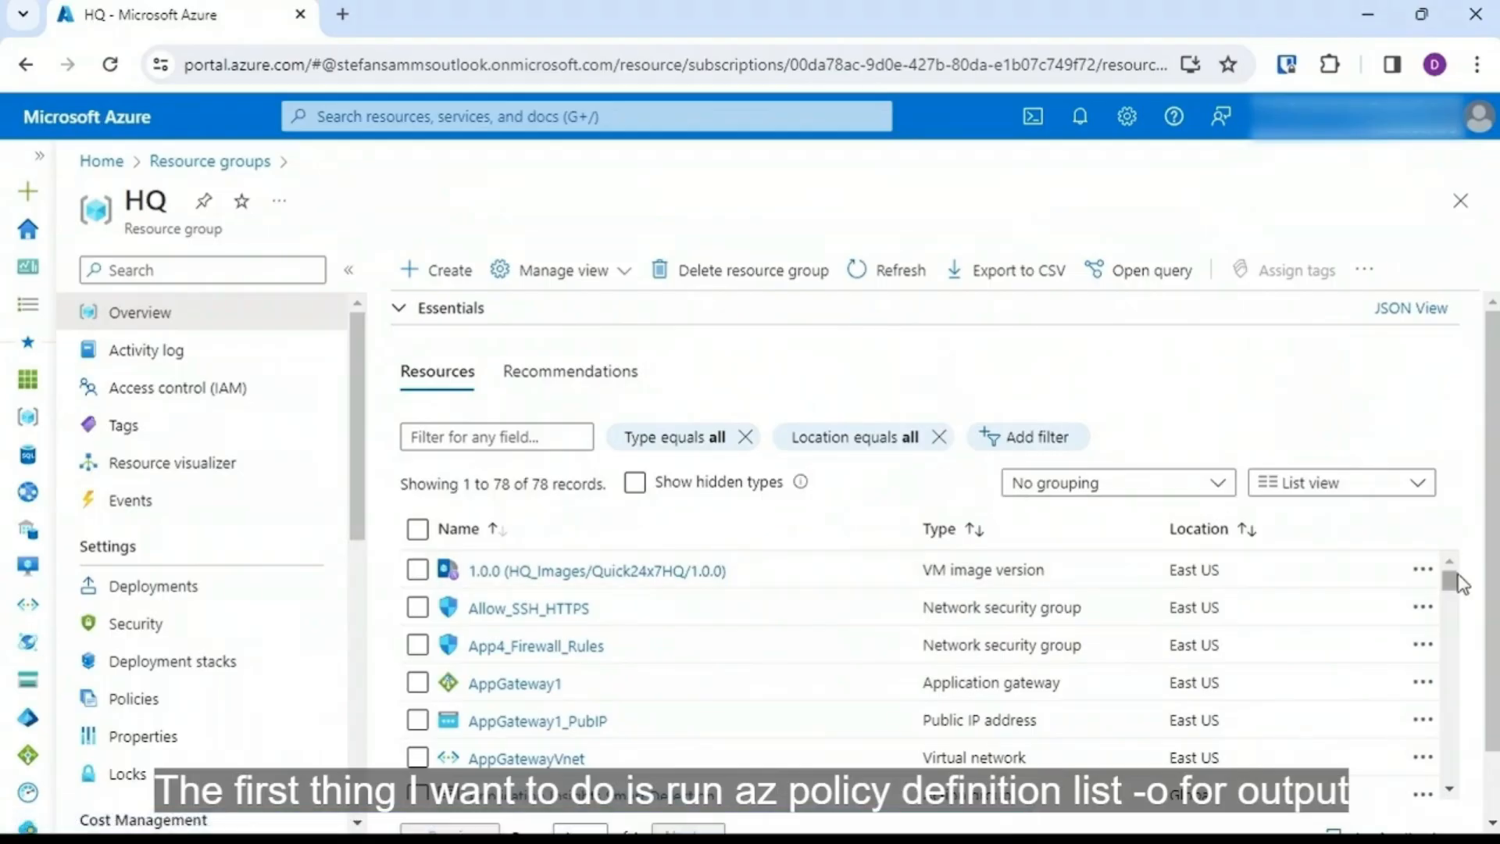
left_click_drag(1447, 594, 1447, 676)
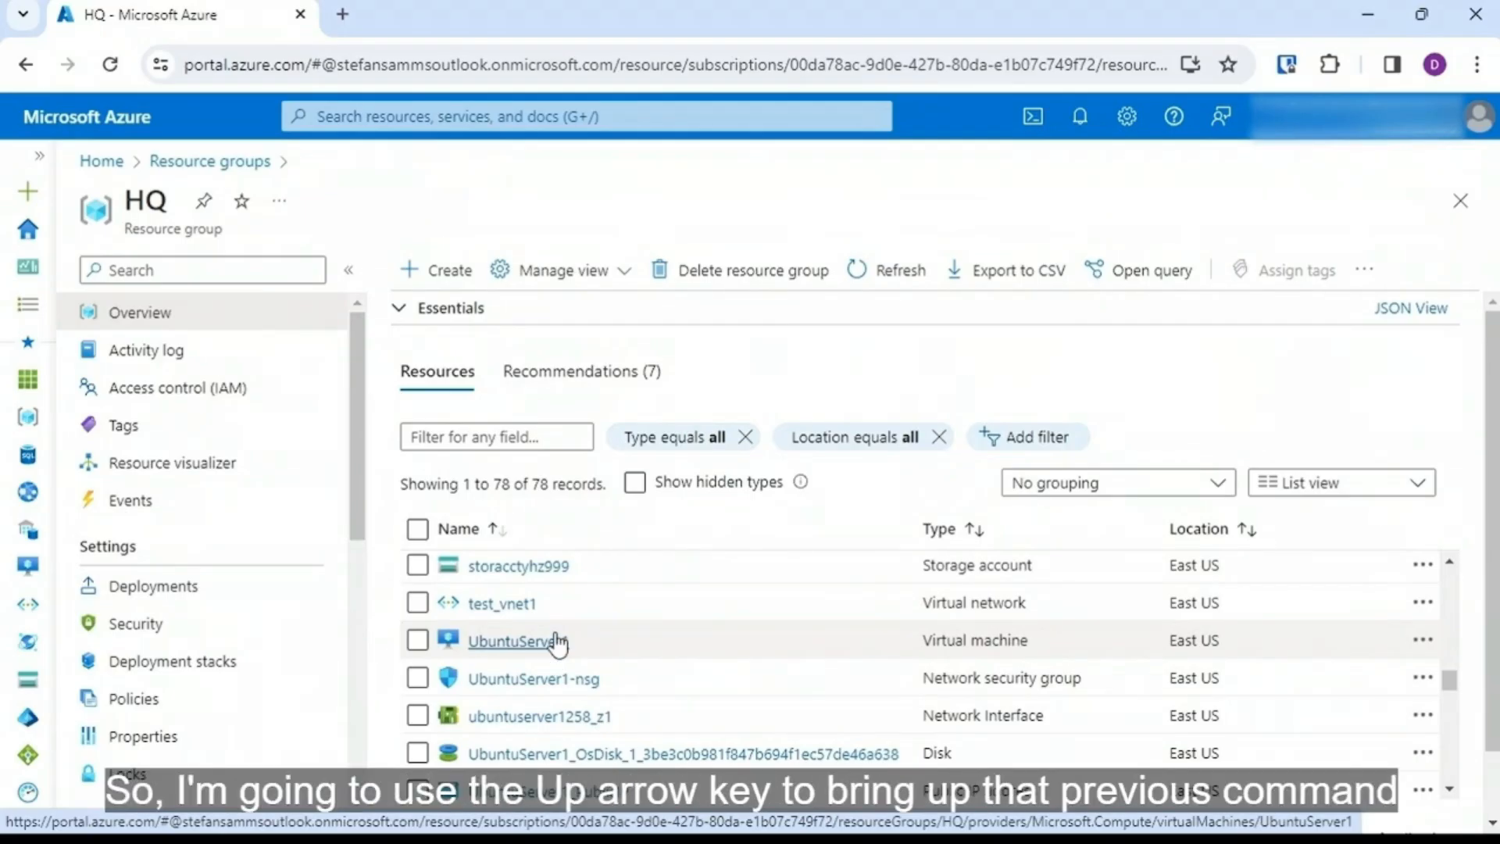
Step: Reopen the PowerShell Cloud Shell, clear it, and store the HQ resource group in a variable with "$rg = get-azresourcegroup -name hq"
left_click(1032, 116)
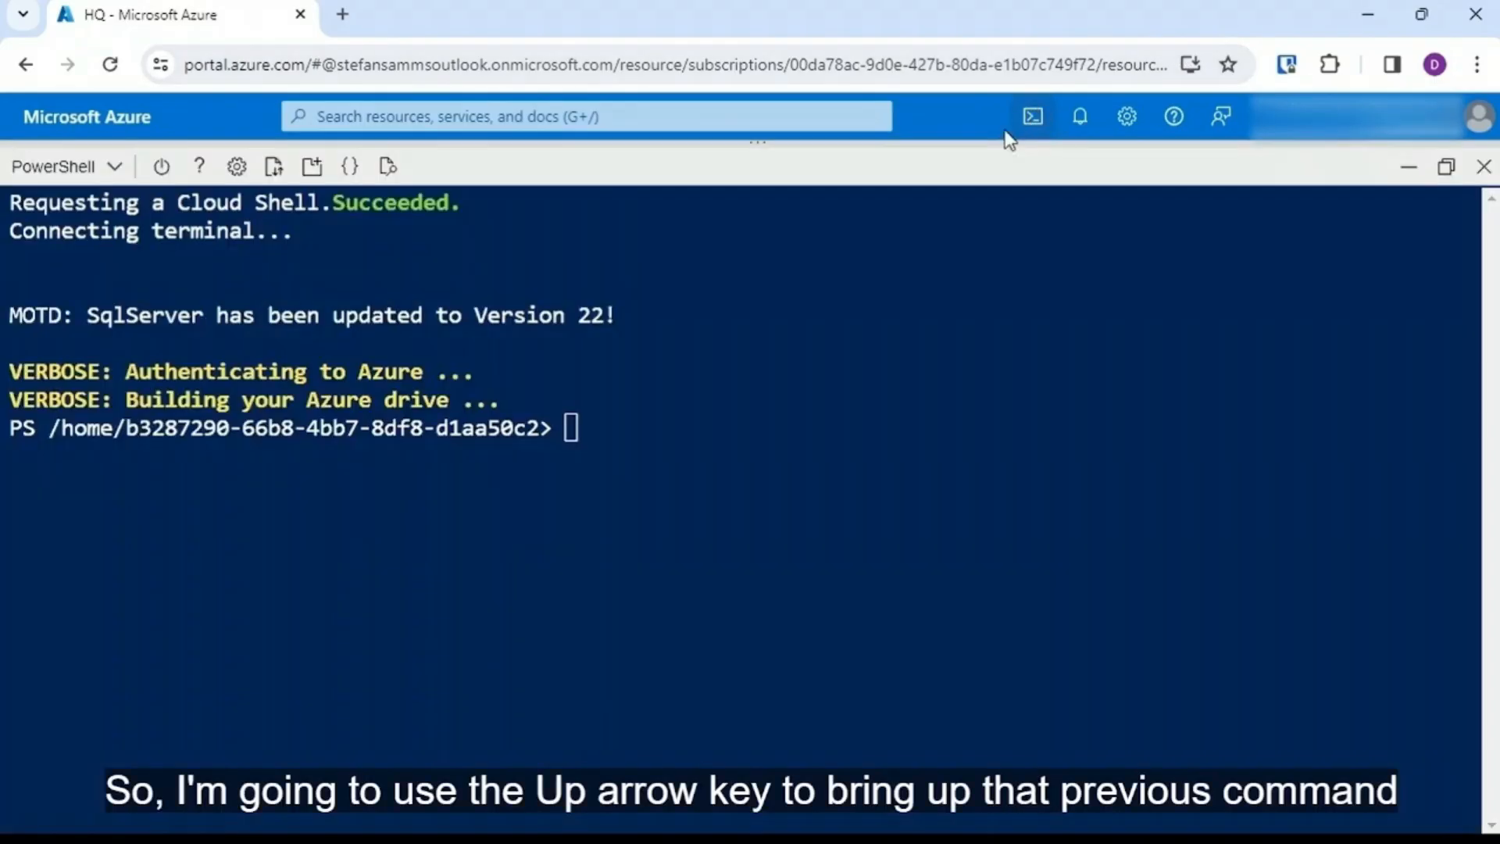
left_click(820, 378)
type("cls")
key("Return")
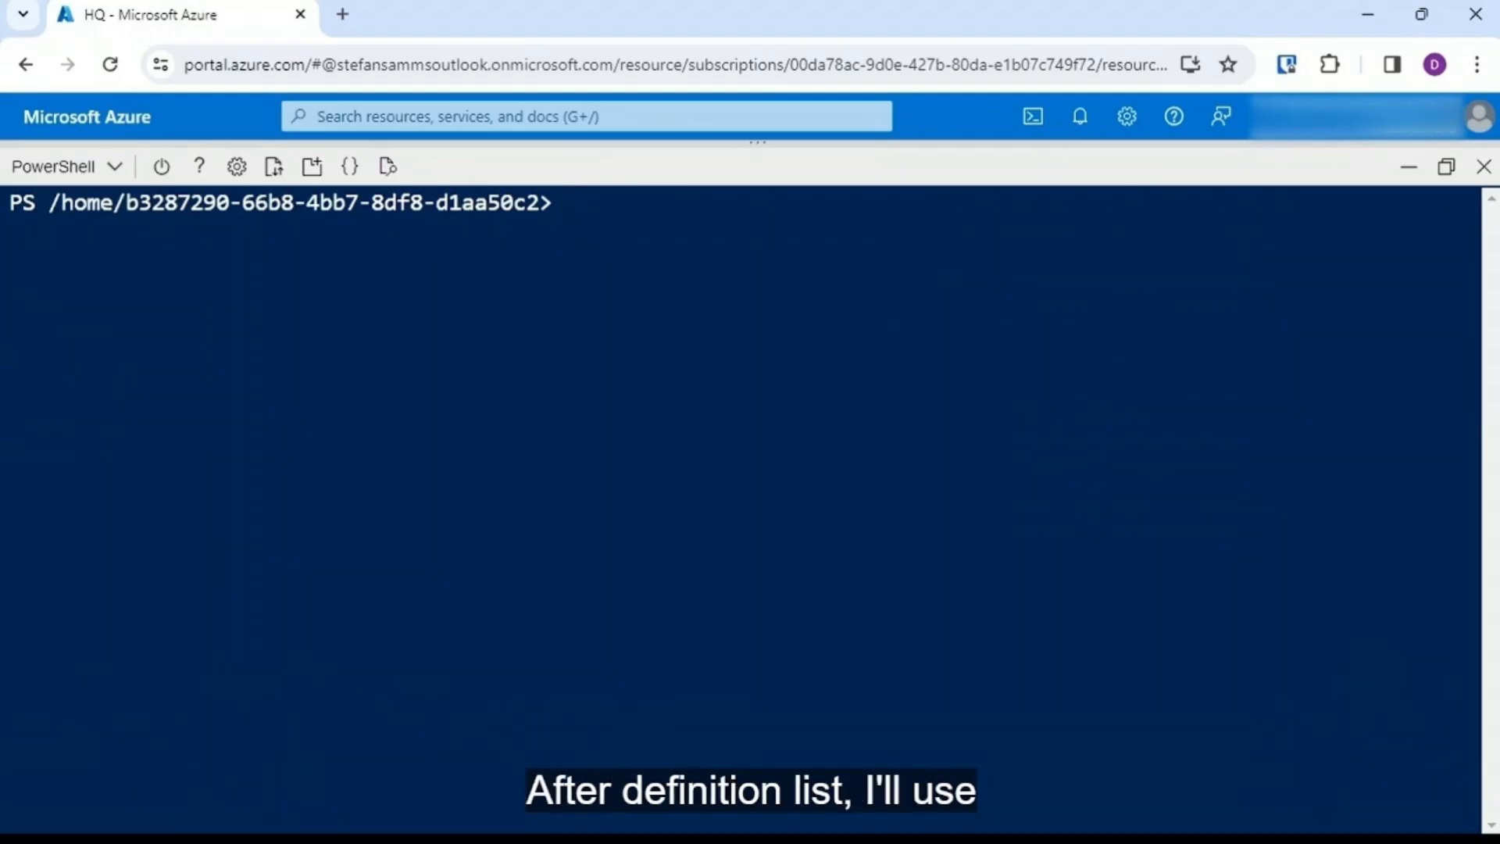
type("$rg")
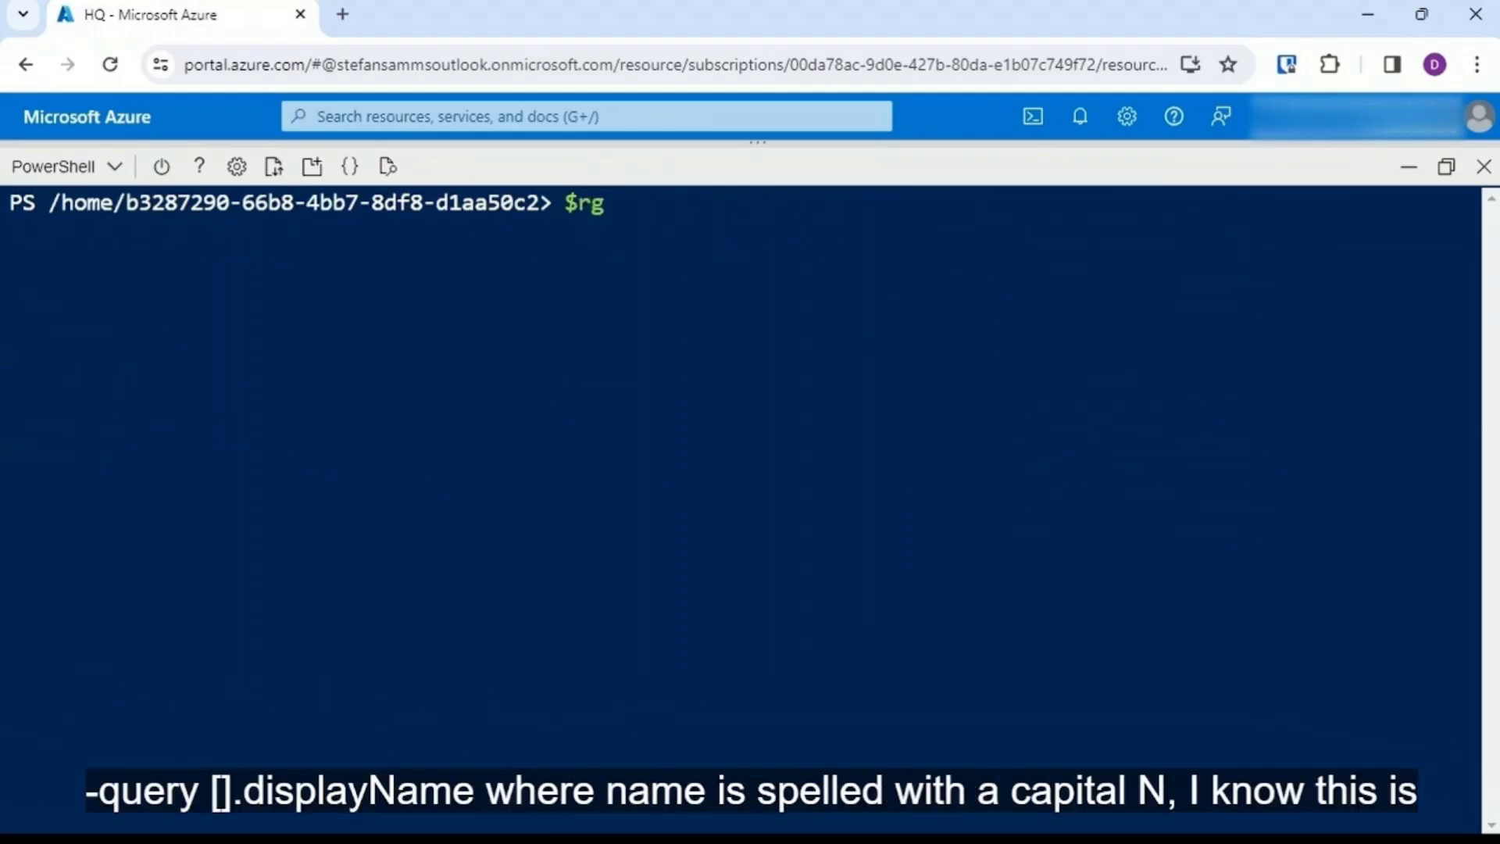
type(" = get-azresourxegr")
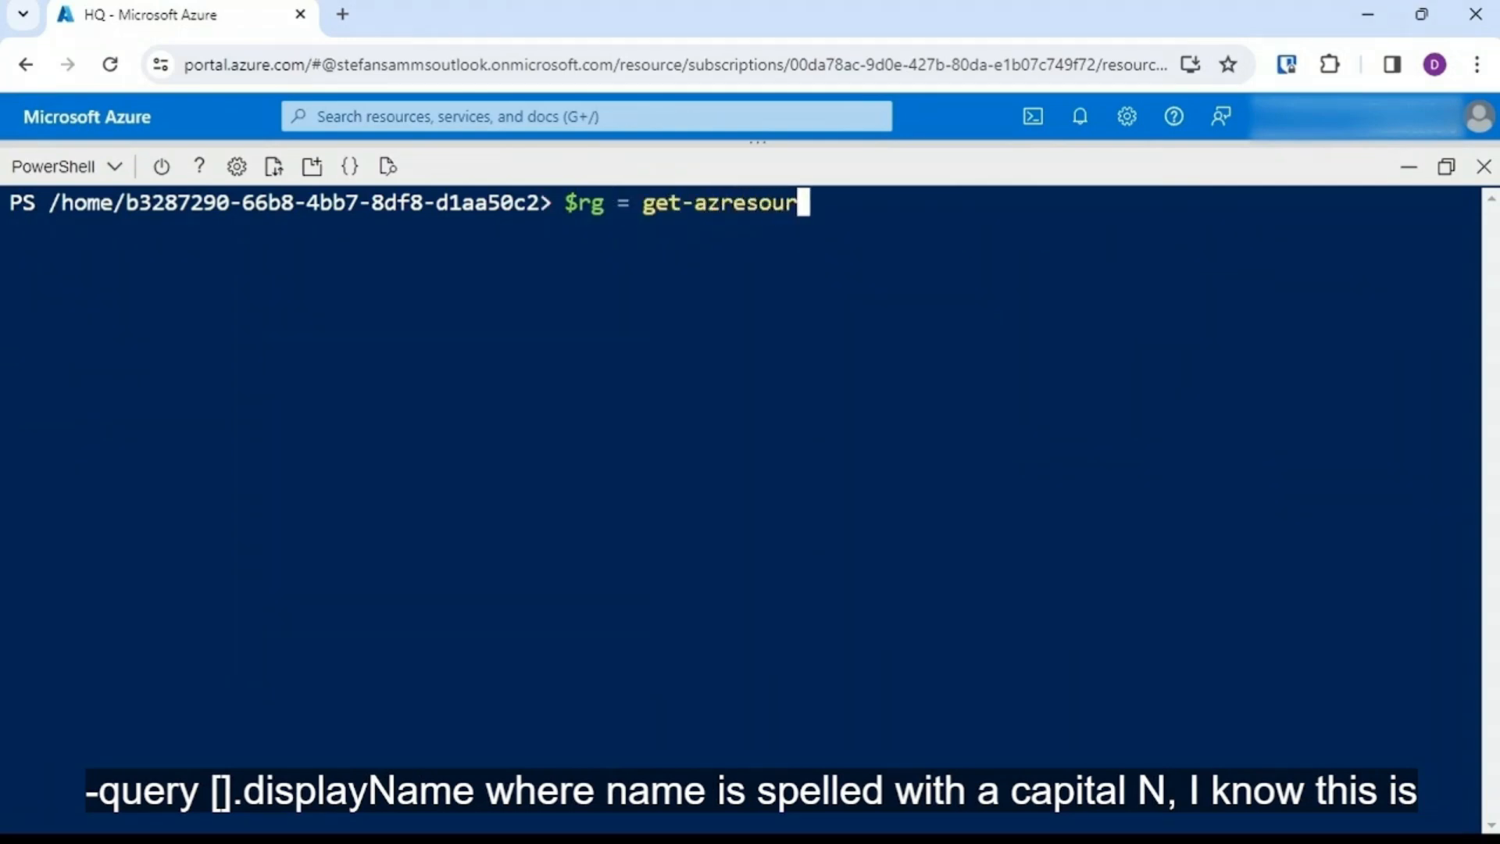
key("BackSpace")
key("BackSpace")
key("BackSpace")
key("BackSpace")
type("cegroup -name h")
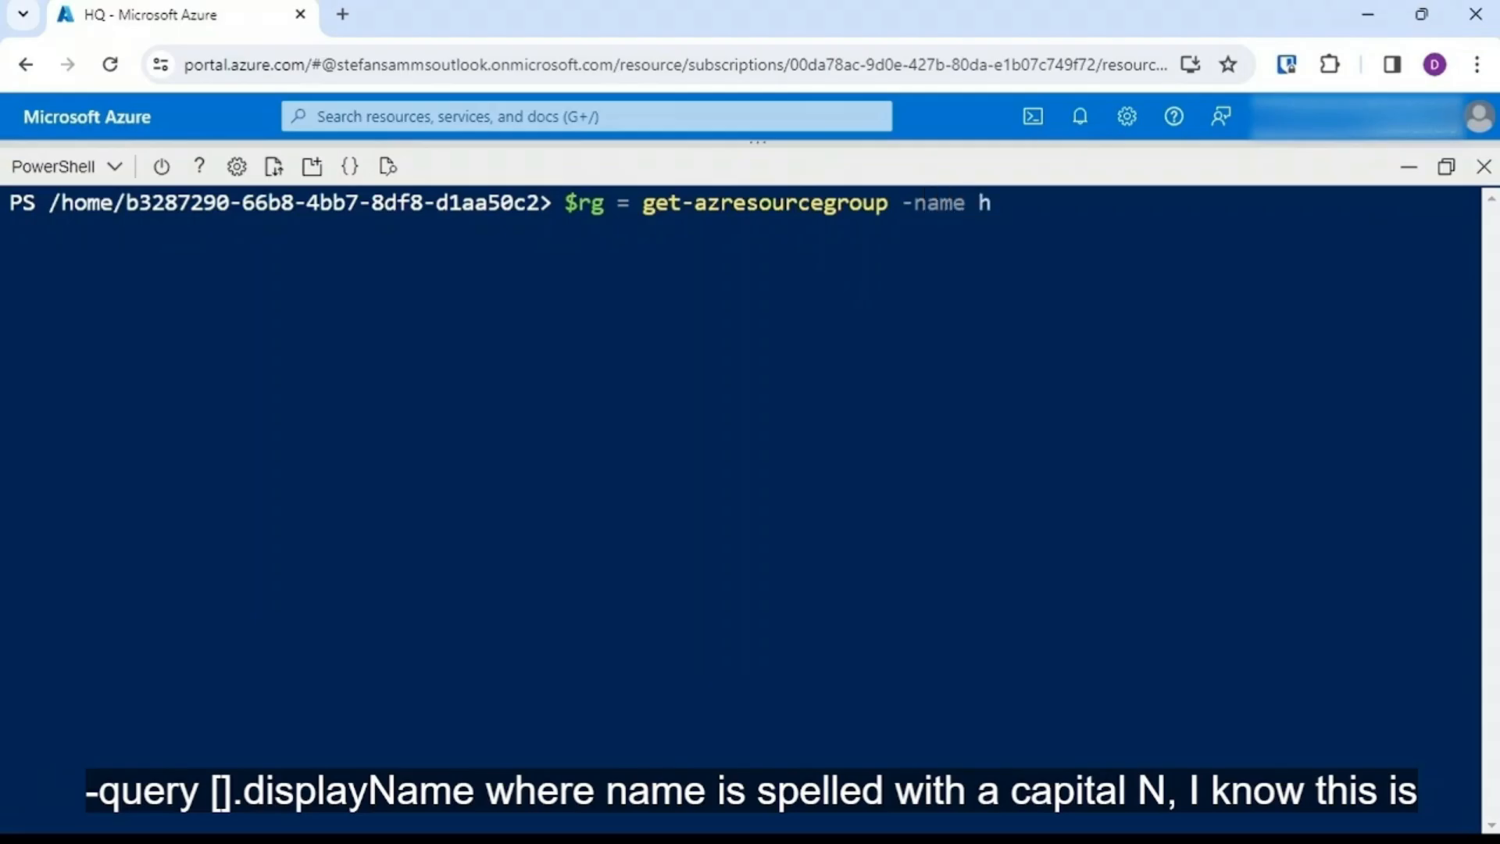
type("q")
key("Return")
Step: Output the contents of the $rg variable to check the stored resource group
type("echo")
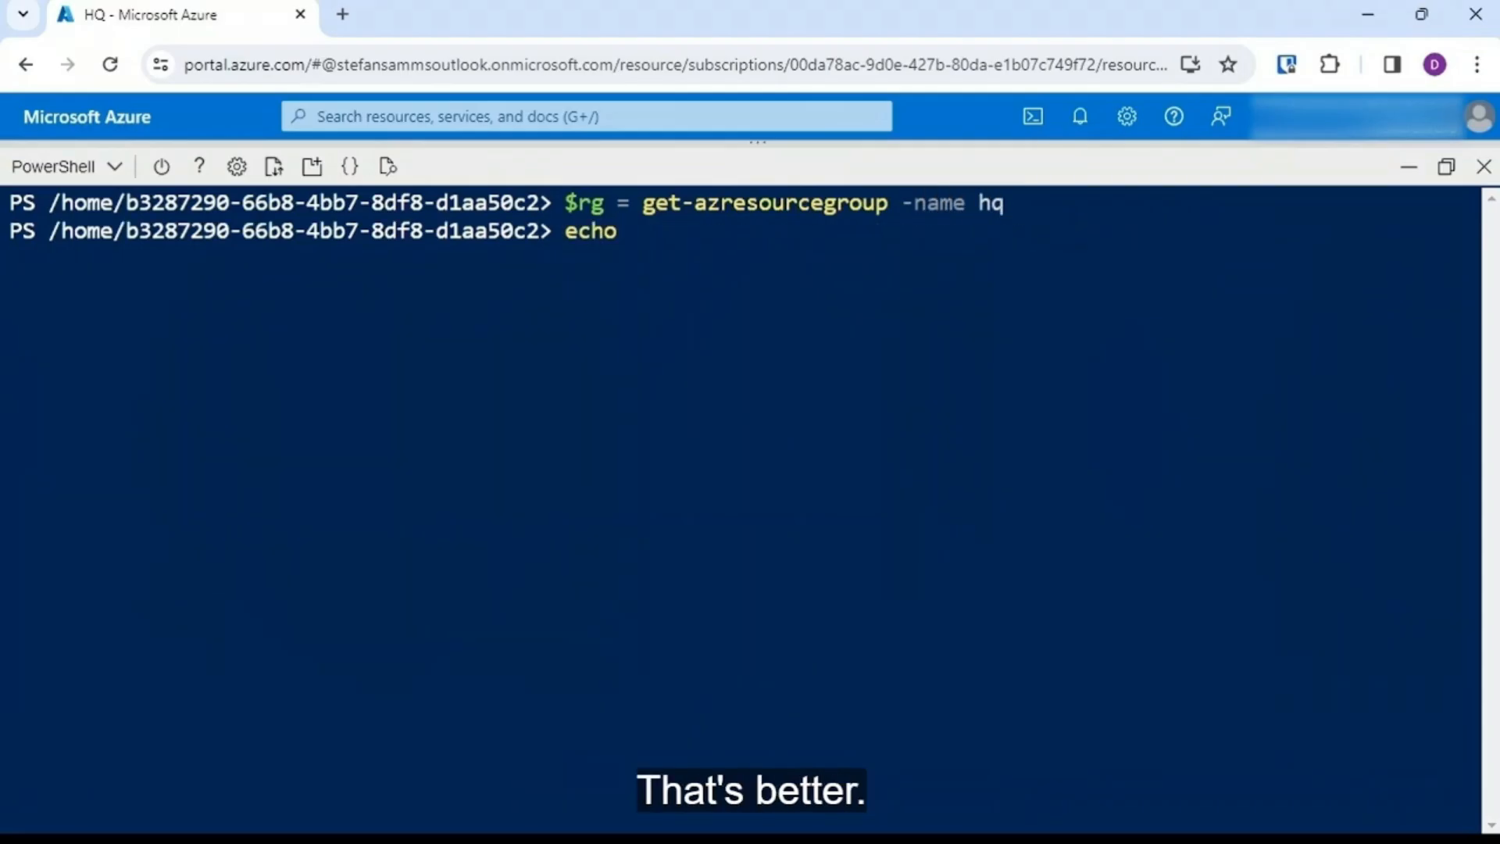
key("BackSpace")
key("BackSpace")
key("BackSpace")
key("BackSpace")
type("$rg")
key("Return")
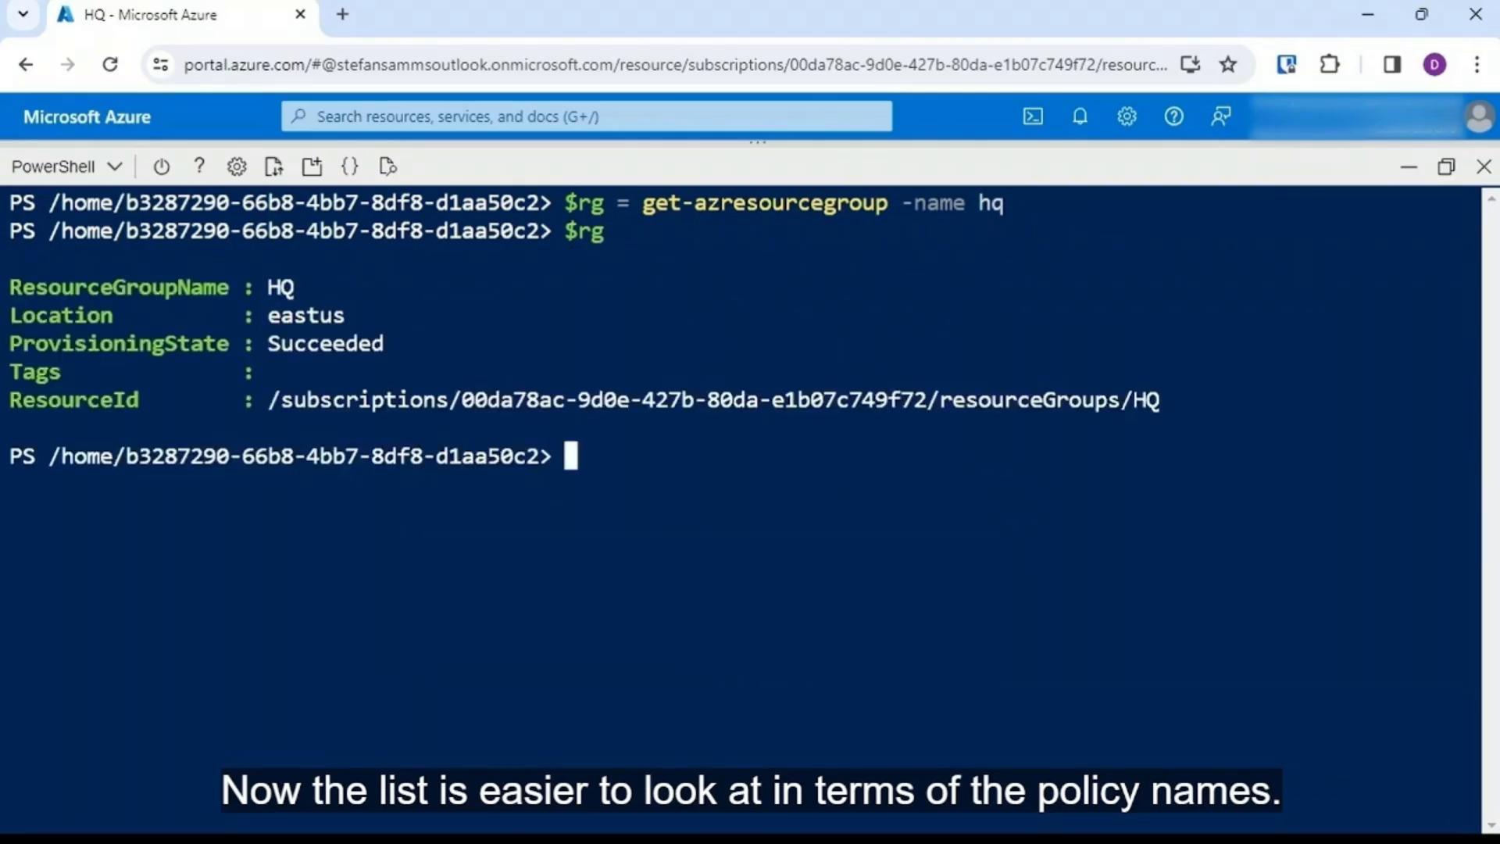
Step: Clear the terminal and store all policy definitions in a variable with "$policies=get-azpolicydefinition"
type("c")
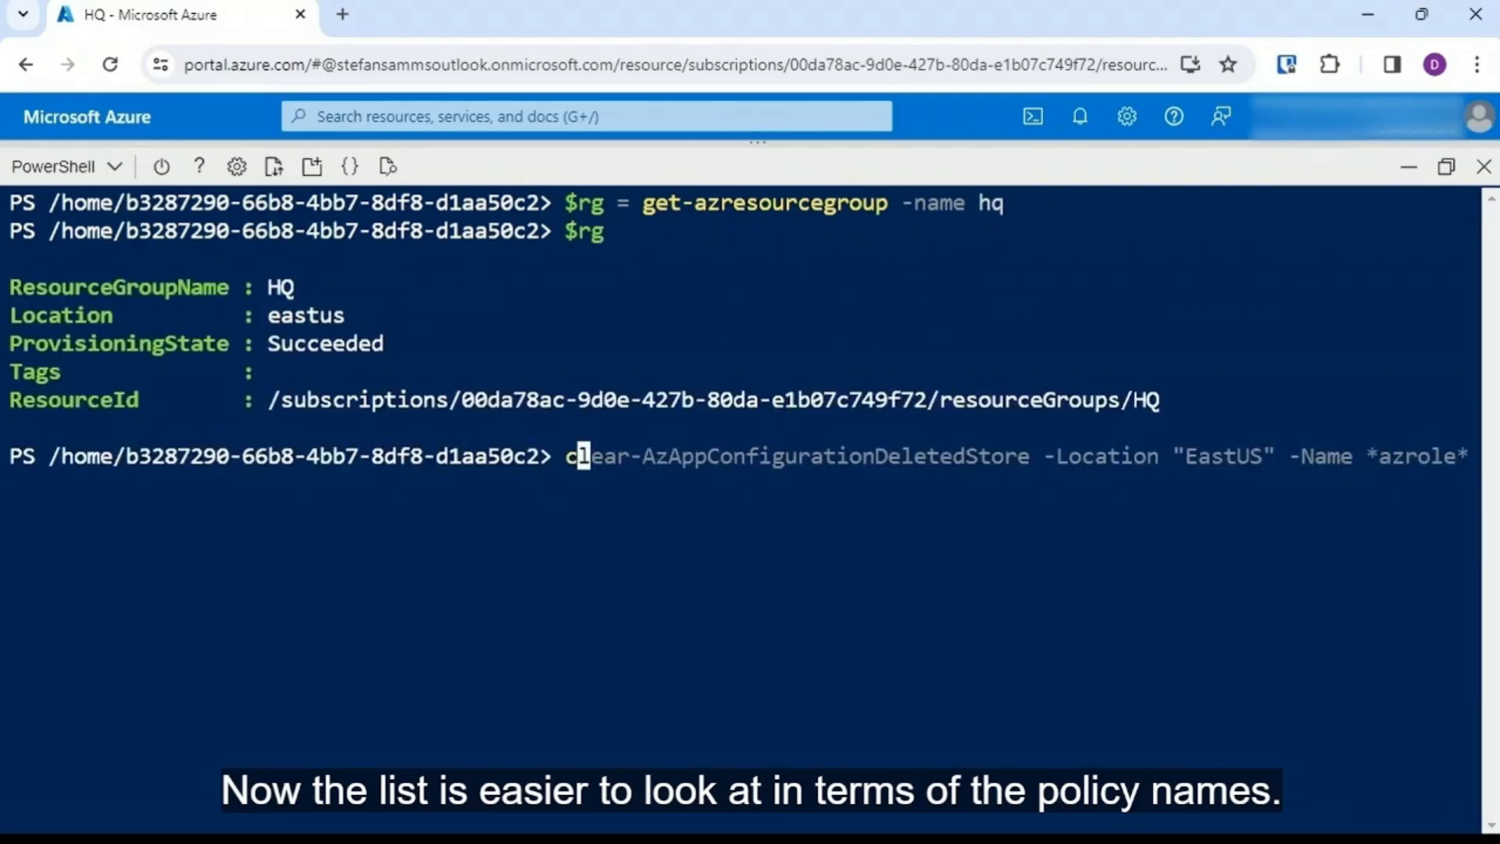
type("lear")
key("Return")
type("$policies")
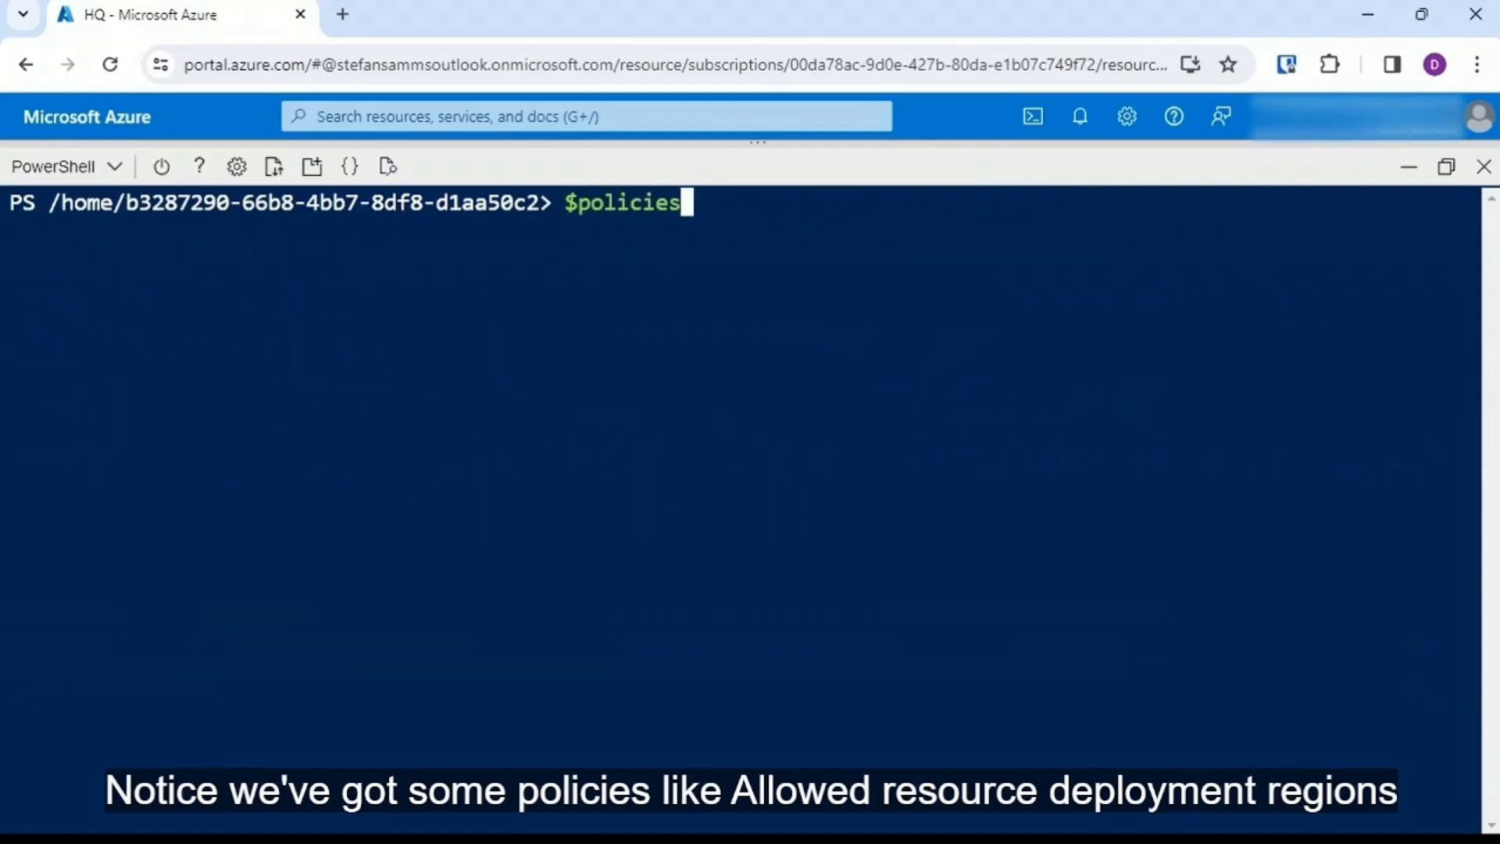
type("=get")
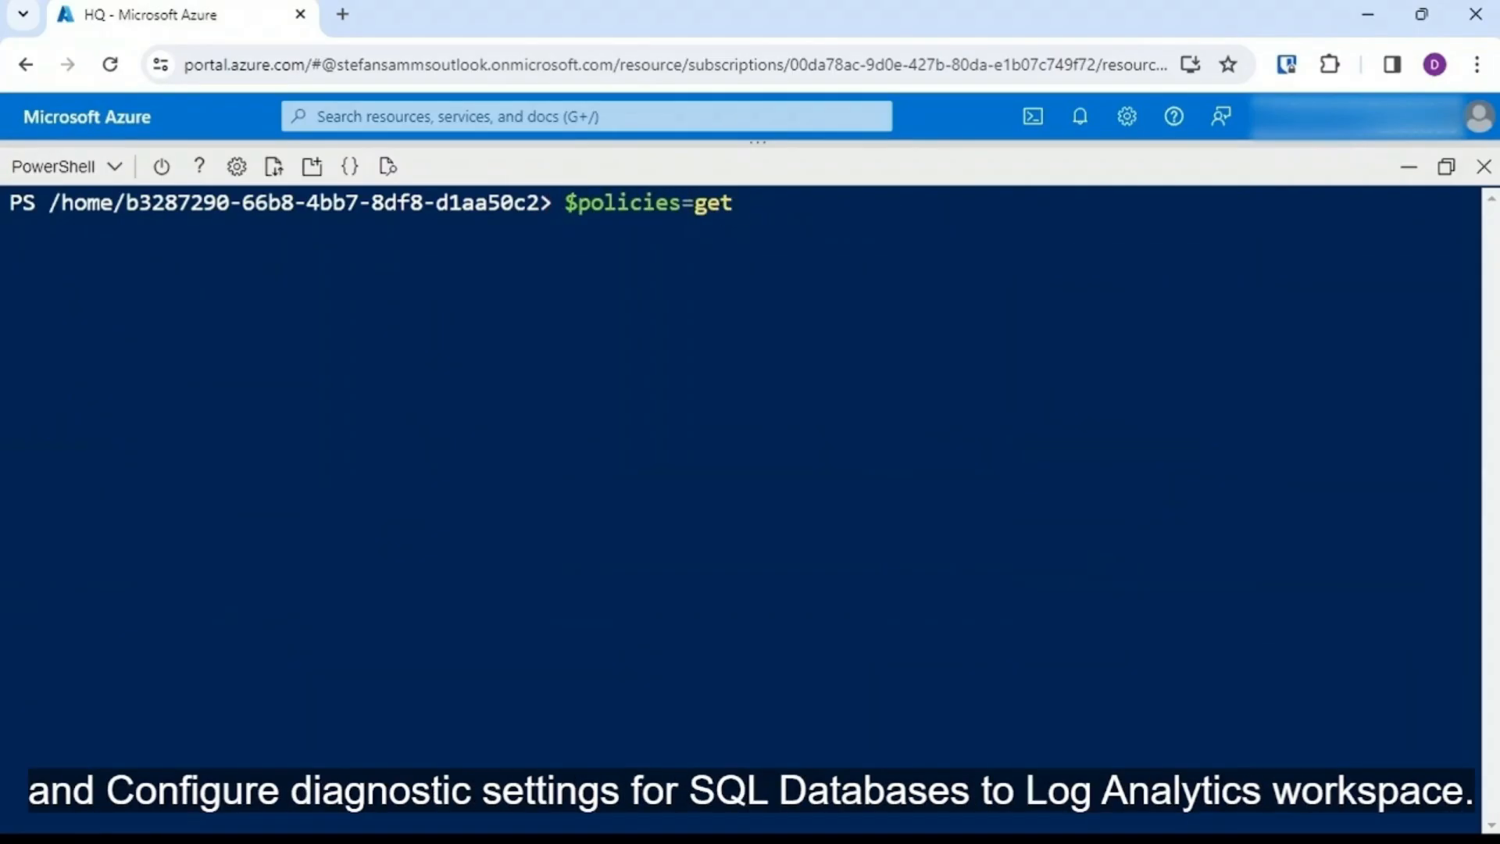
type("-azpolicydefin")
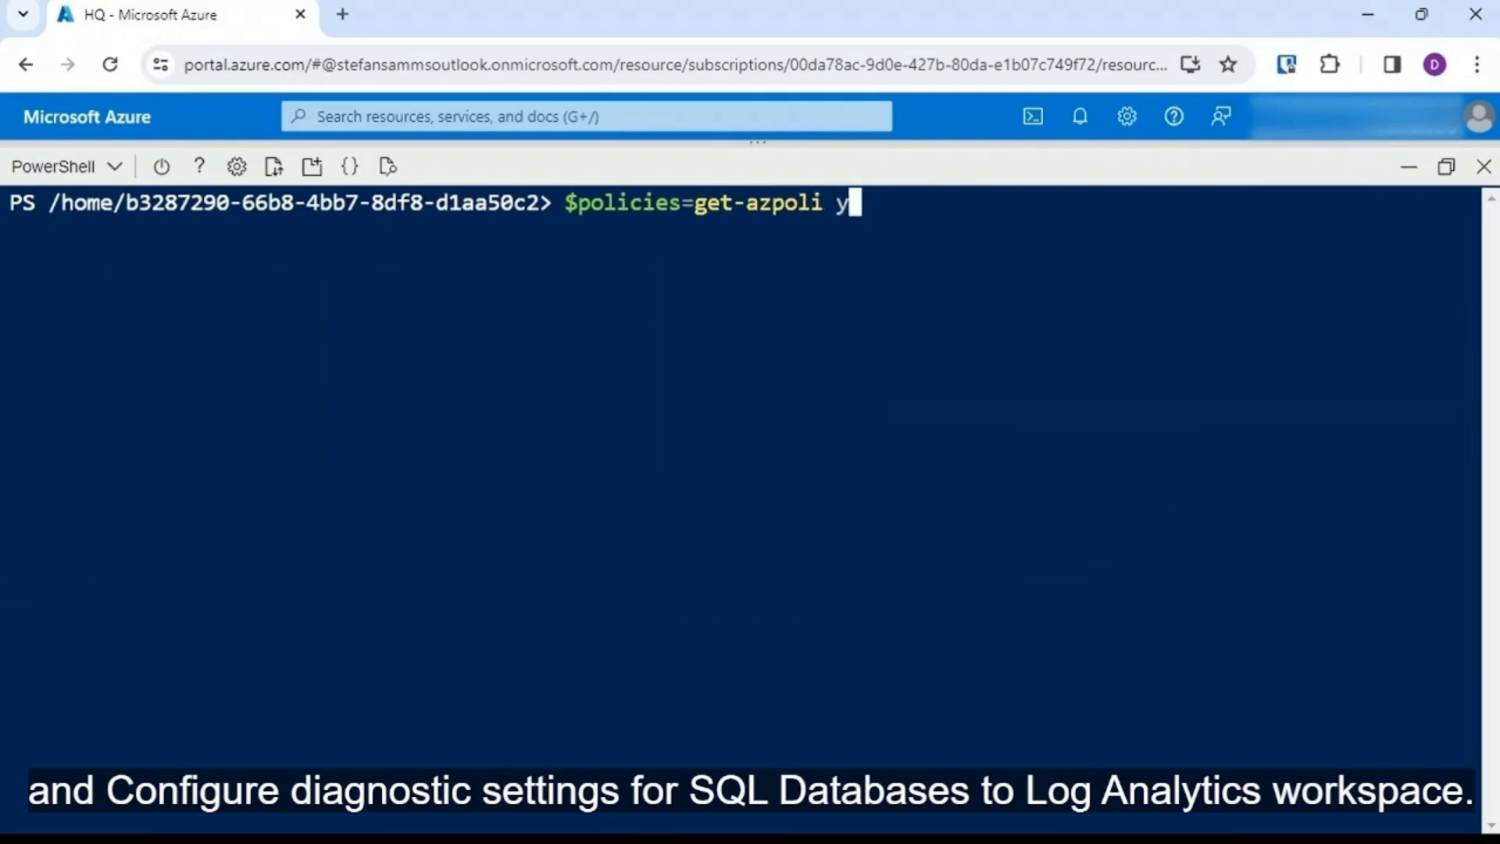
type("ition")
key("Return")
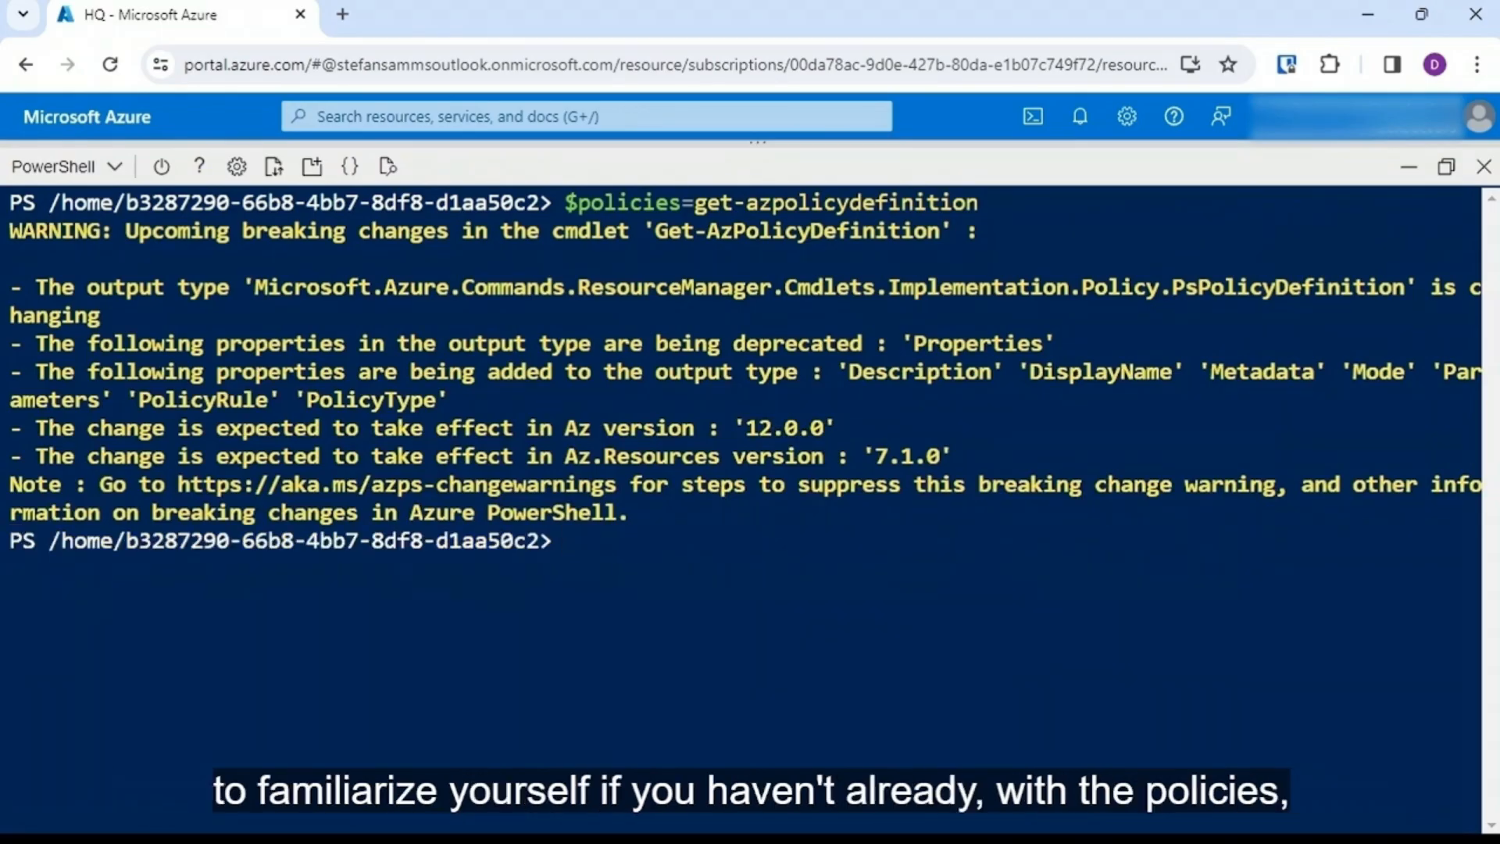
Step: Clear the terminal and output every policy definition held in the $policies variable
type("clear")
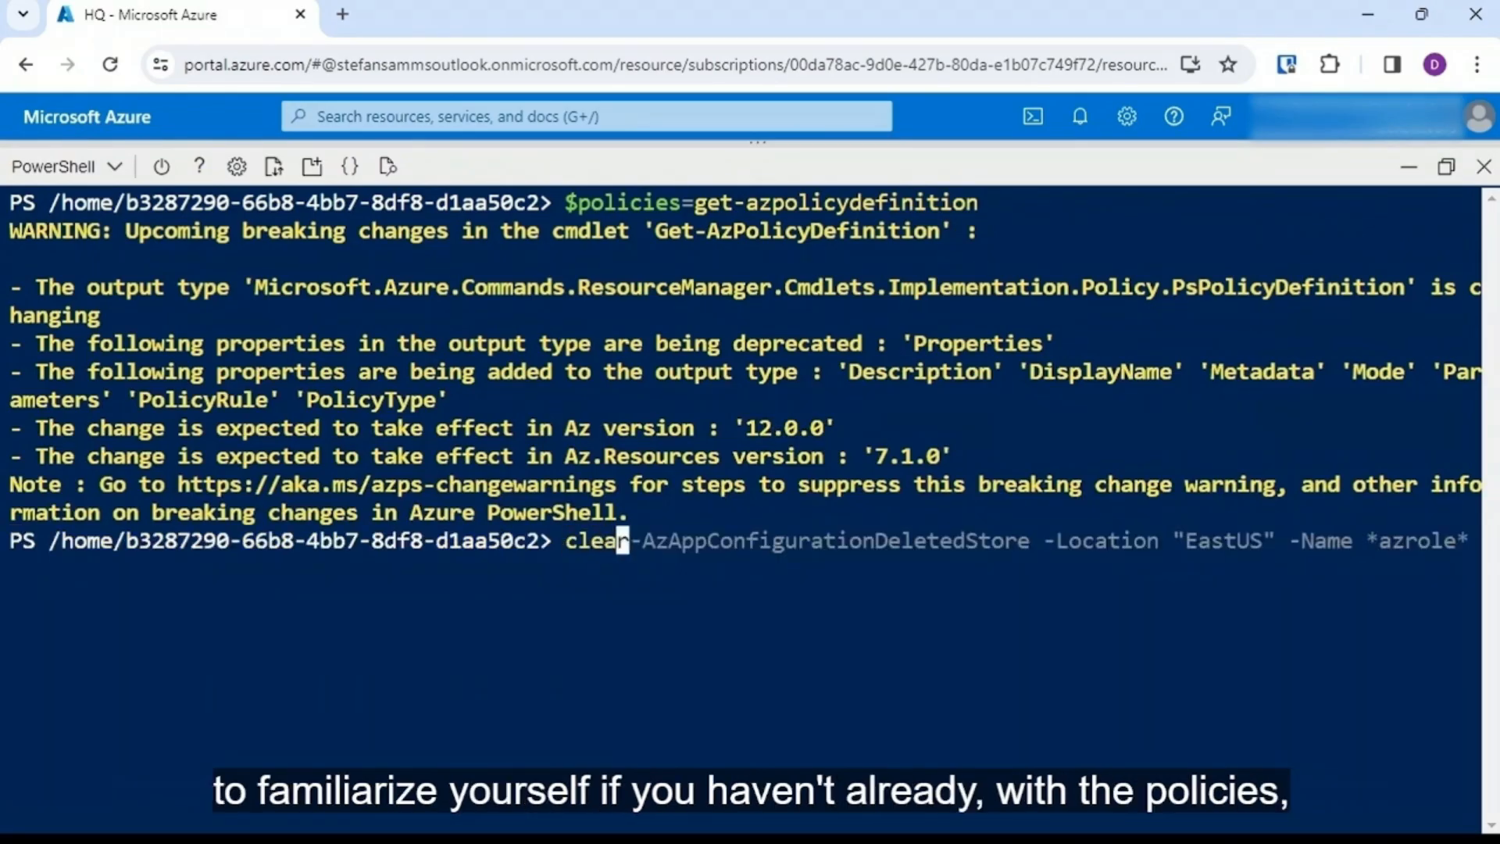
key("Return")
type("$pol")
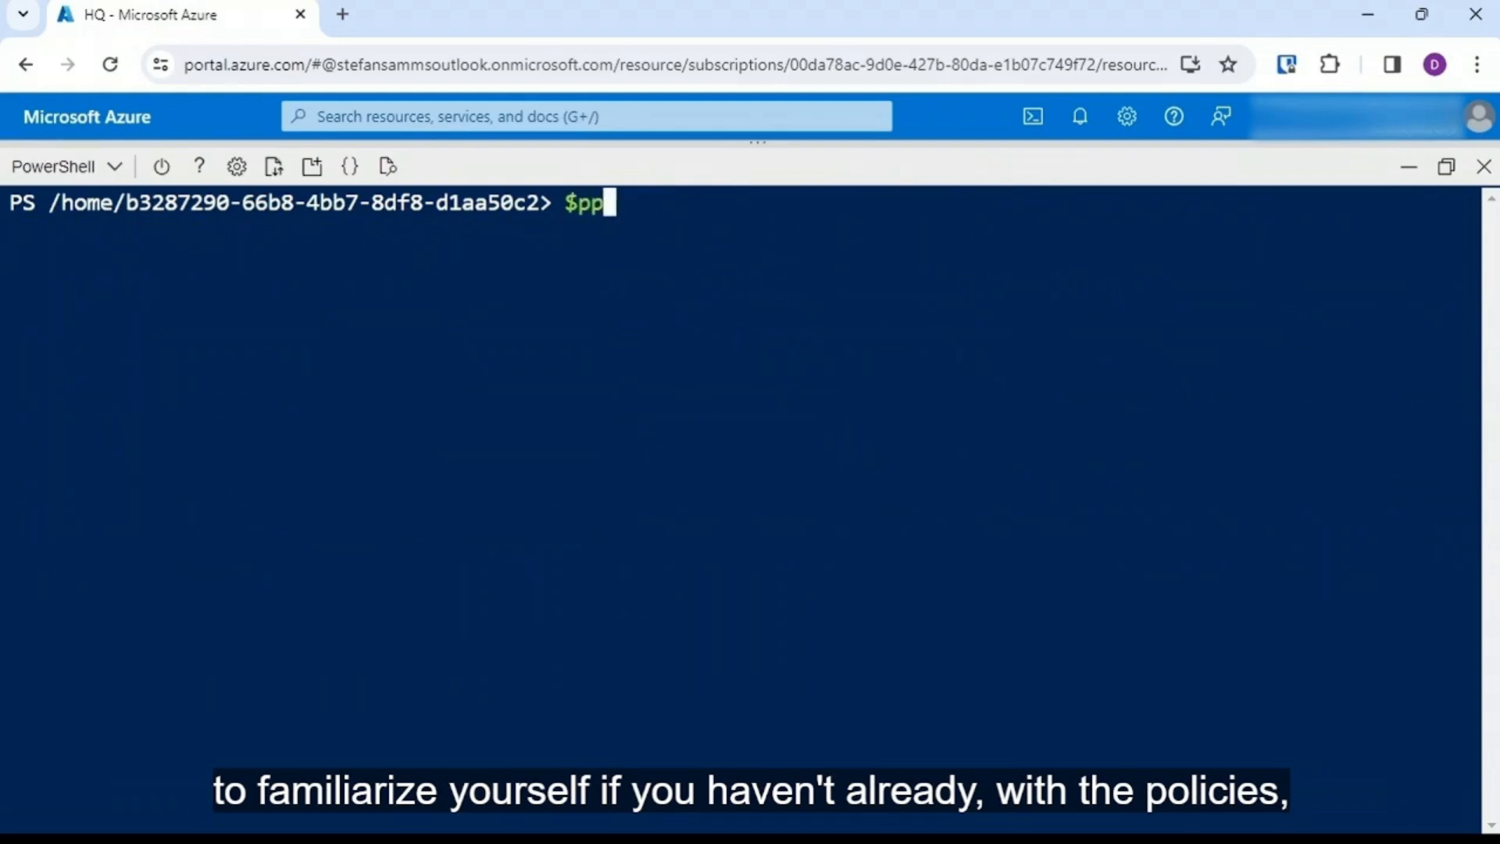
type("ici")
key("Right")
key("Return")
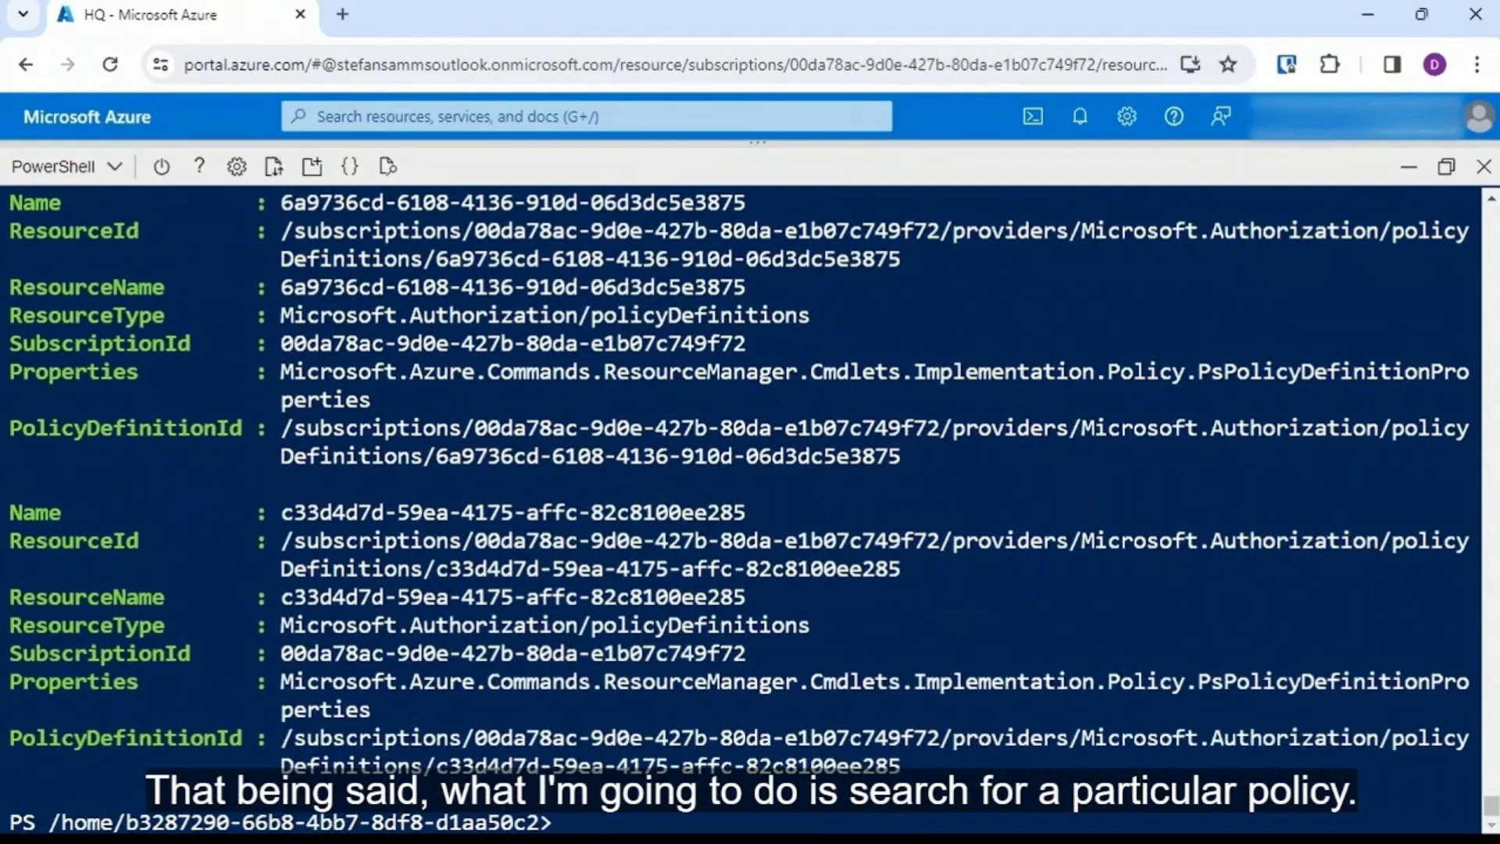
Step: Clear the terminal and display only the first stored policy definition with "$policies[0]"
type("cls")
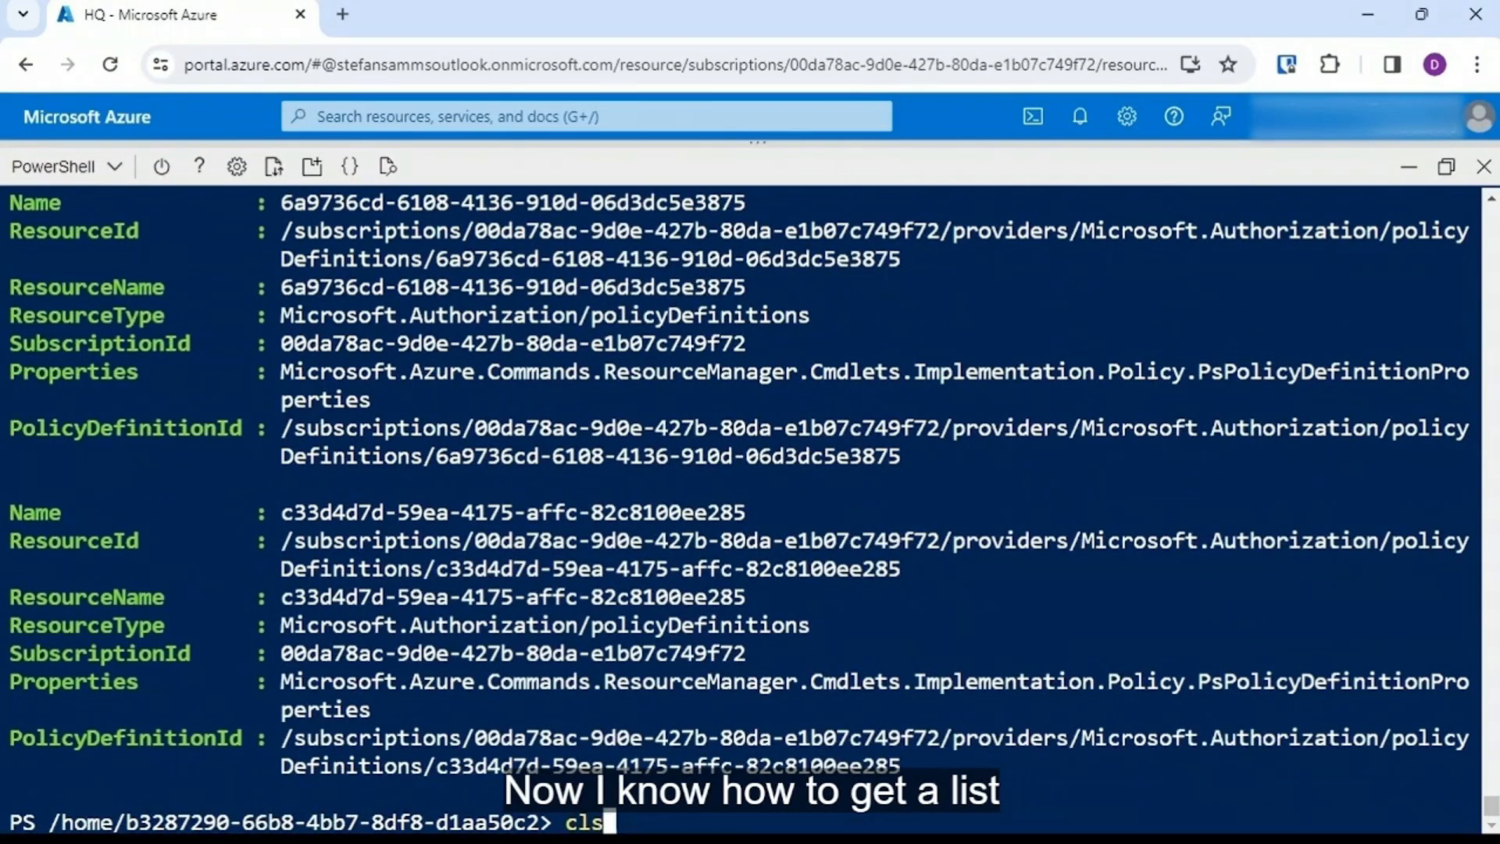
key("Return")
type("$po")
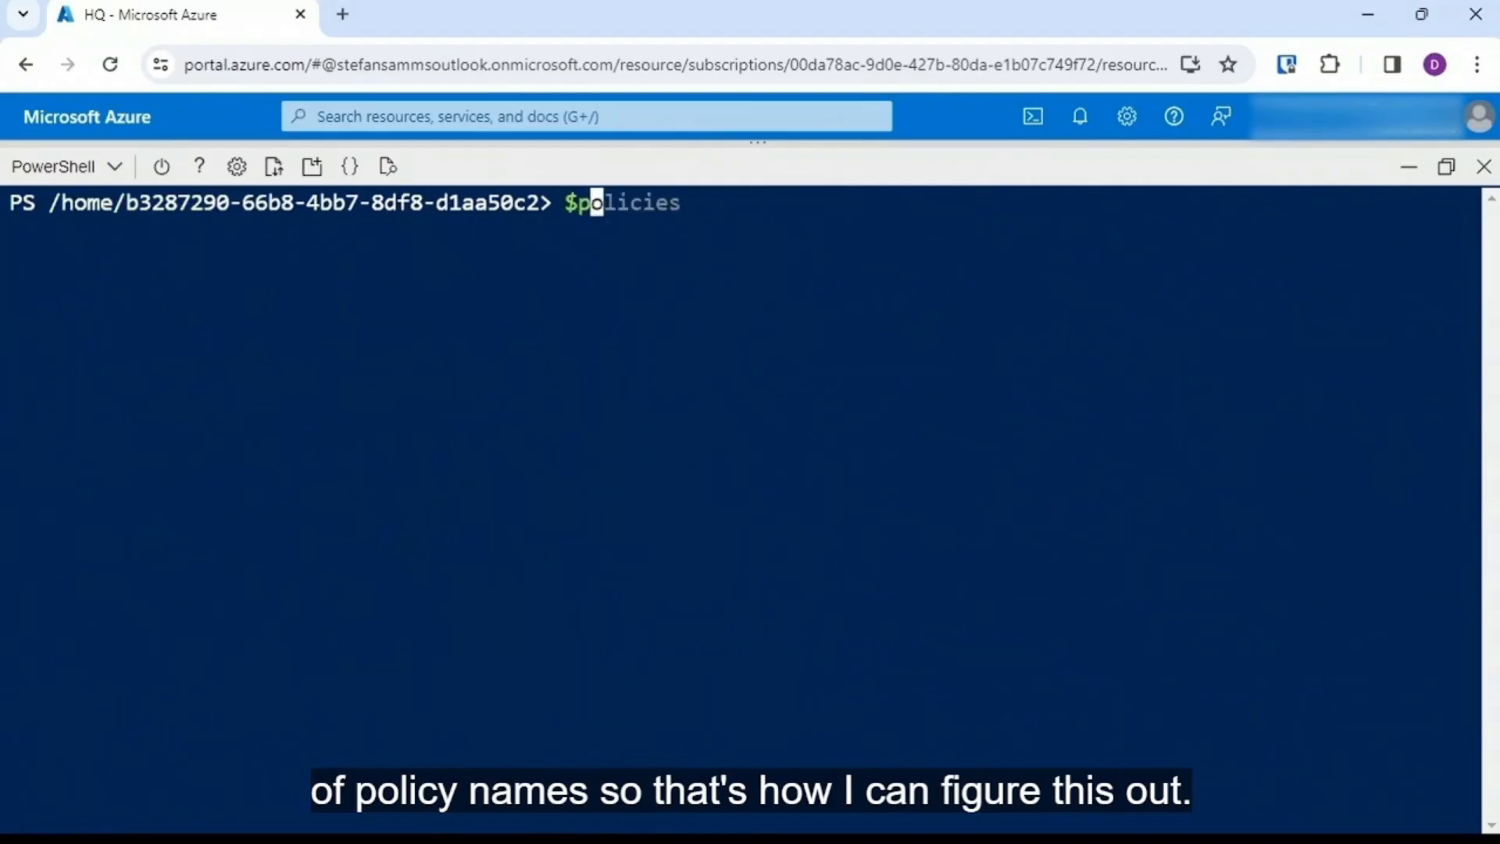
type("licies")
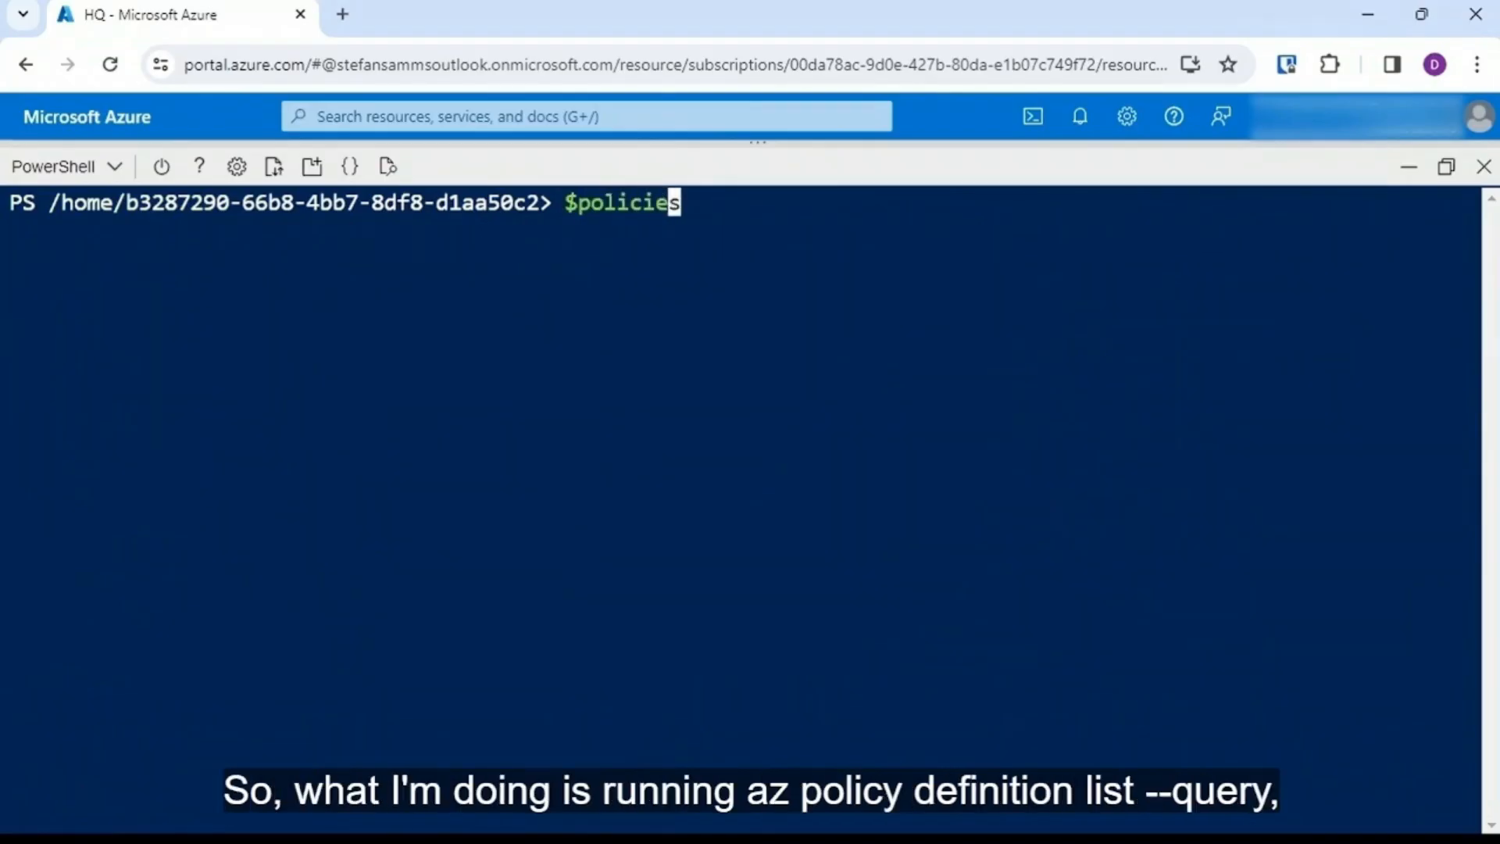
type("[0]")
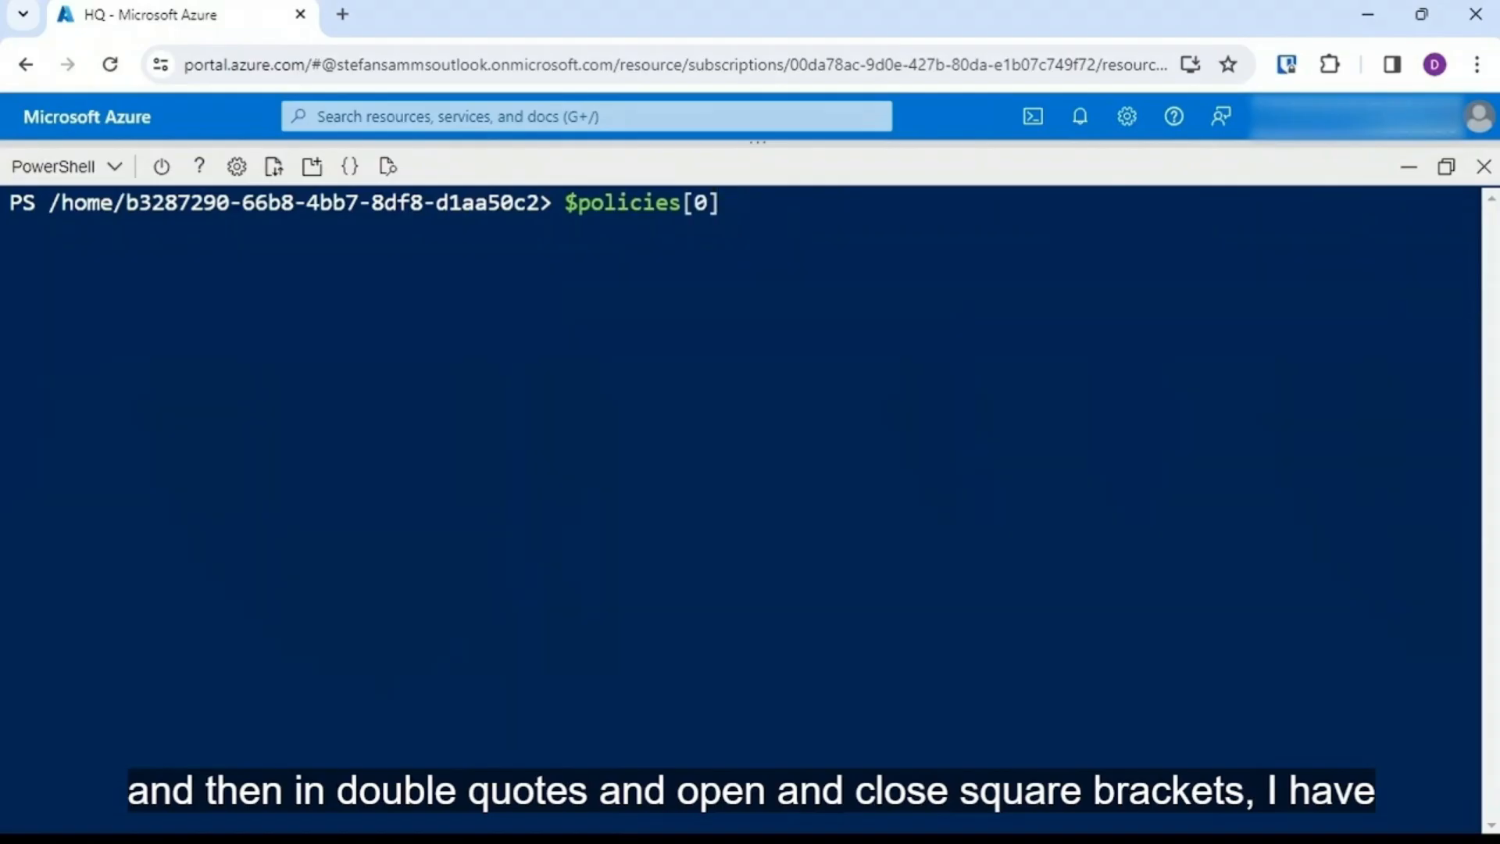
key("Return")
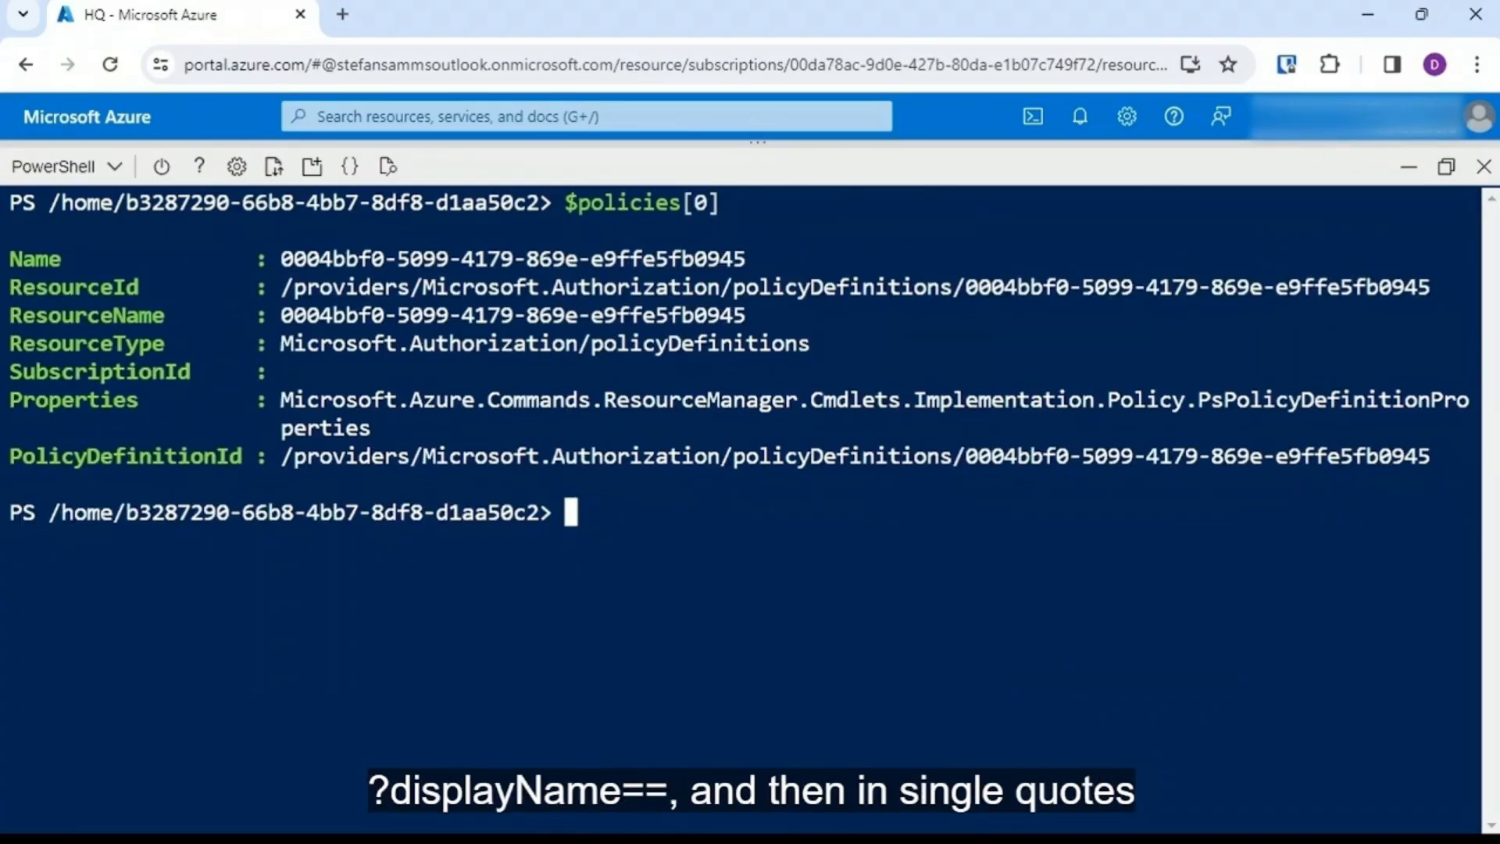
Step: Recall the indexed command and change it to "$policies[1]" to display the second policy definition
key("Up")
key("Left")
key("BackSpace")
type("1")
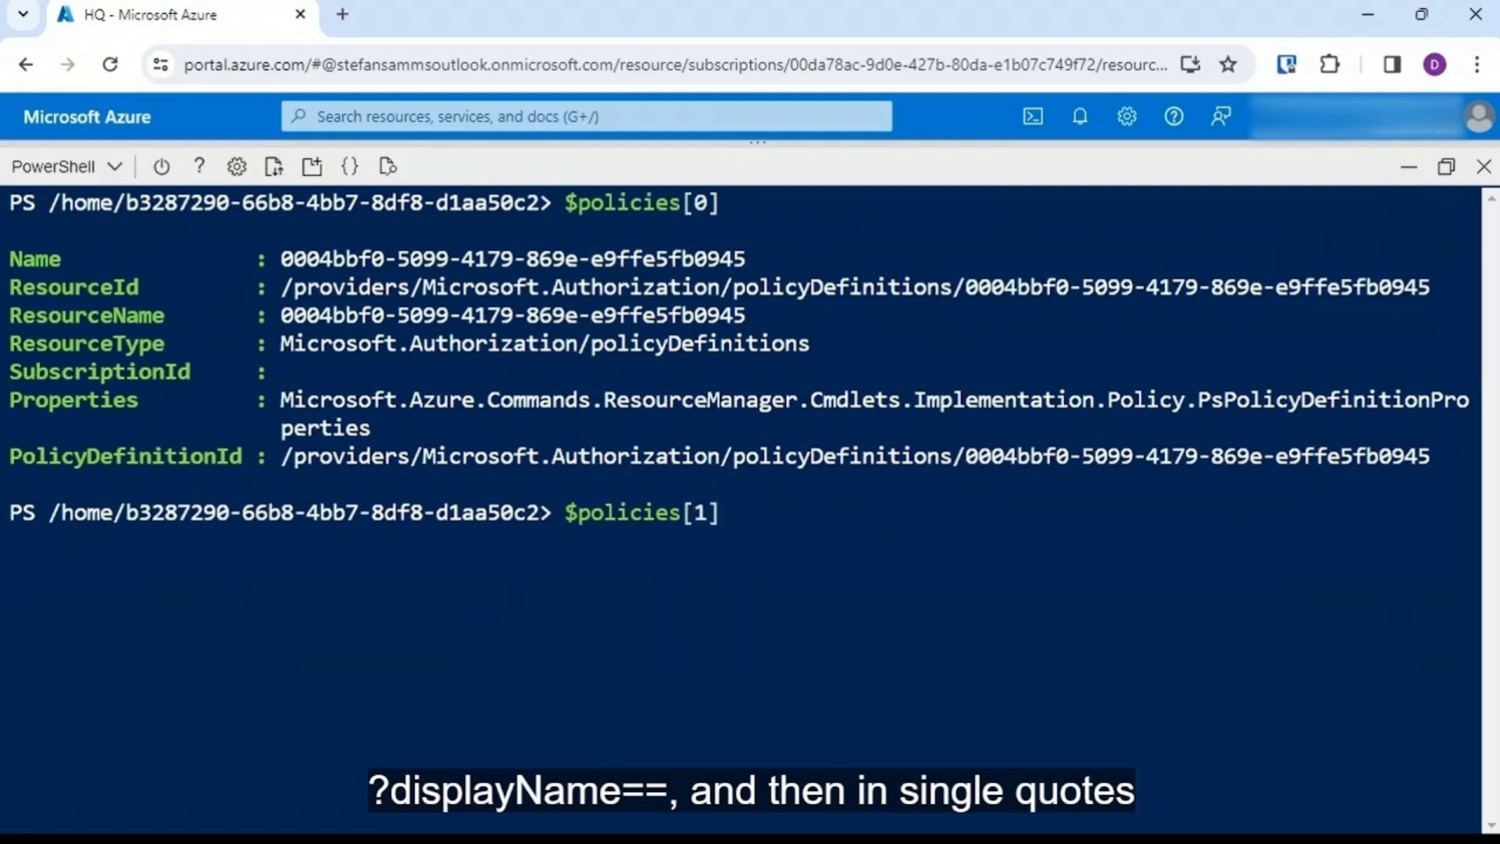
key("Return")
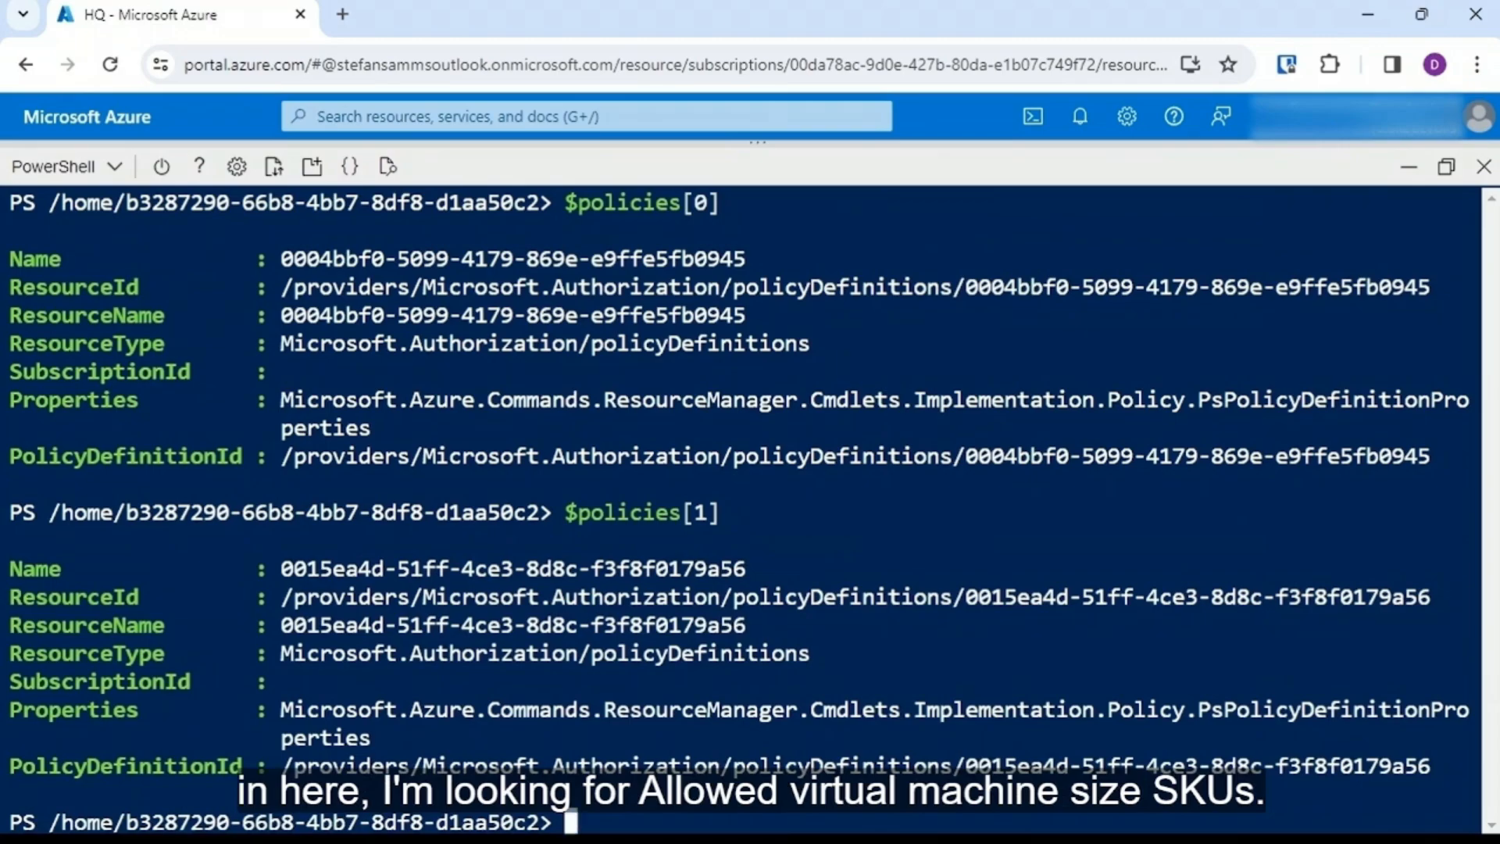
Step: Clear the terminal, run "$policies | get-member -type property", and examine the Properties entry in the output
type("clear")
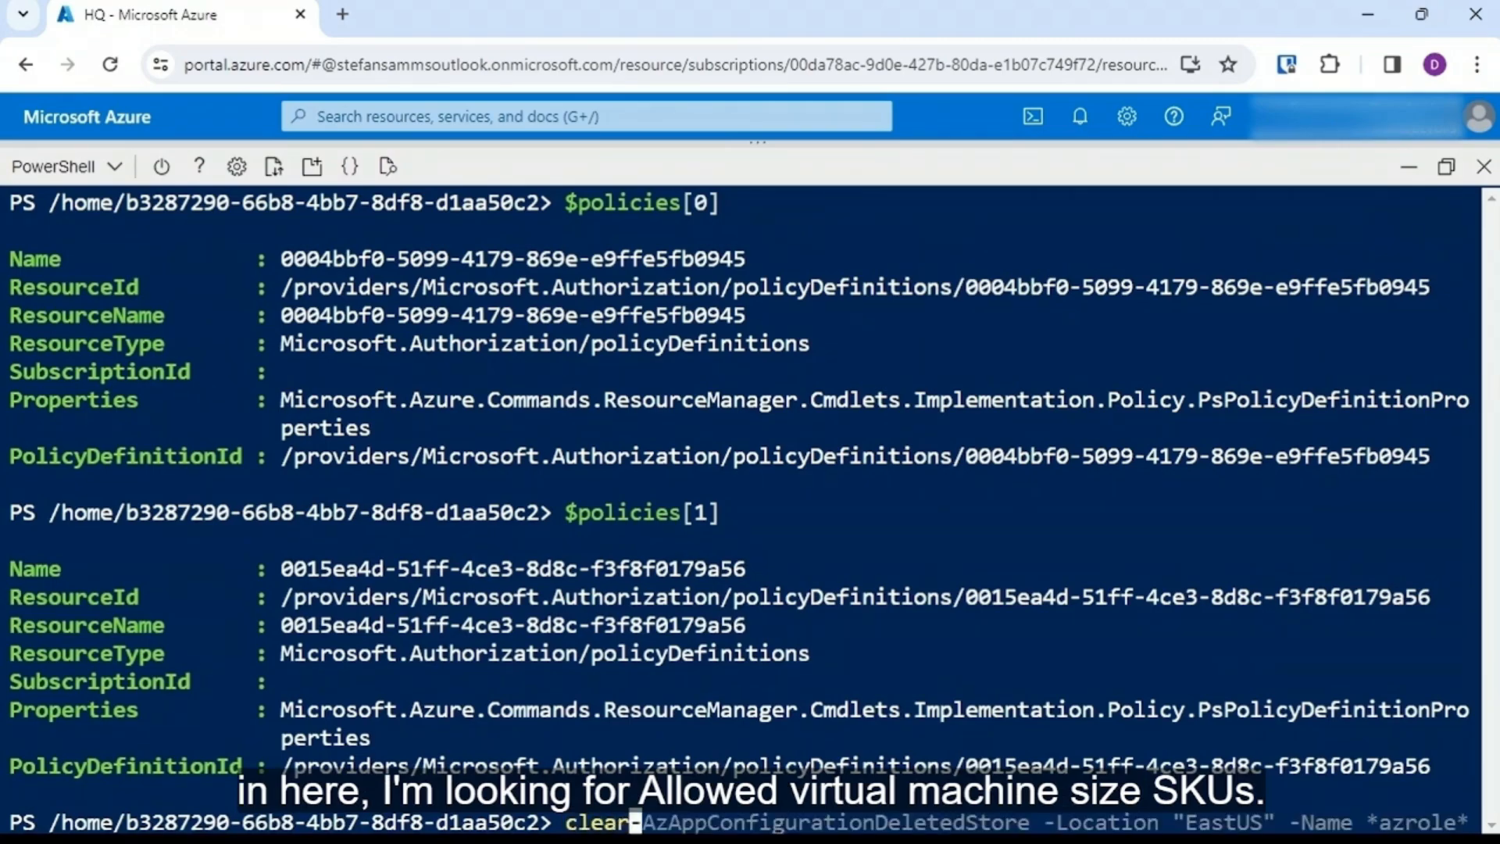
key("Return")
type("$")
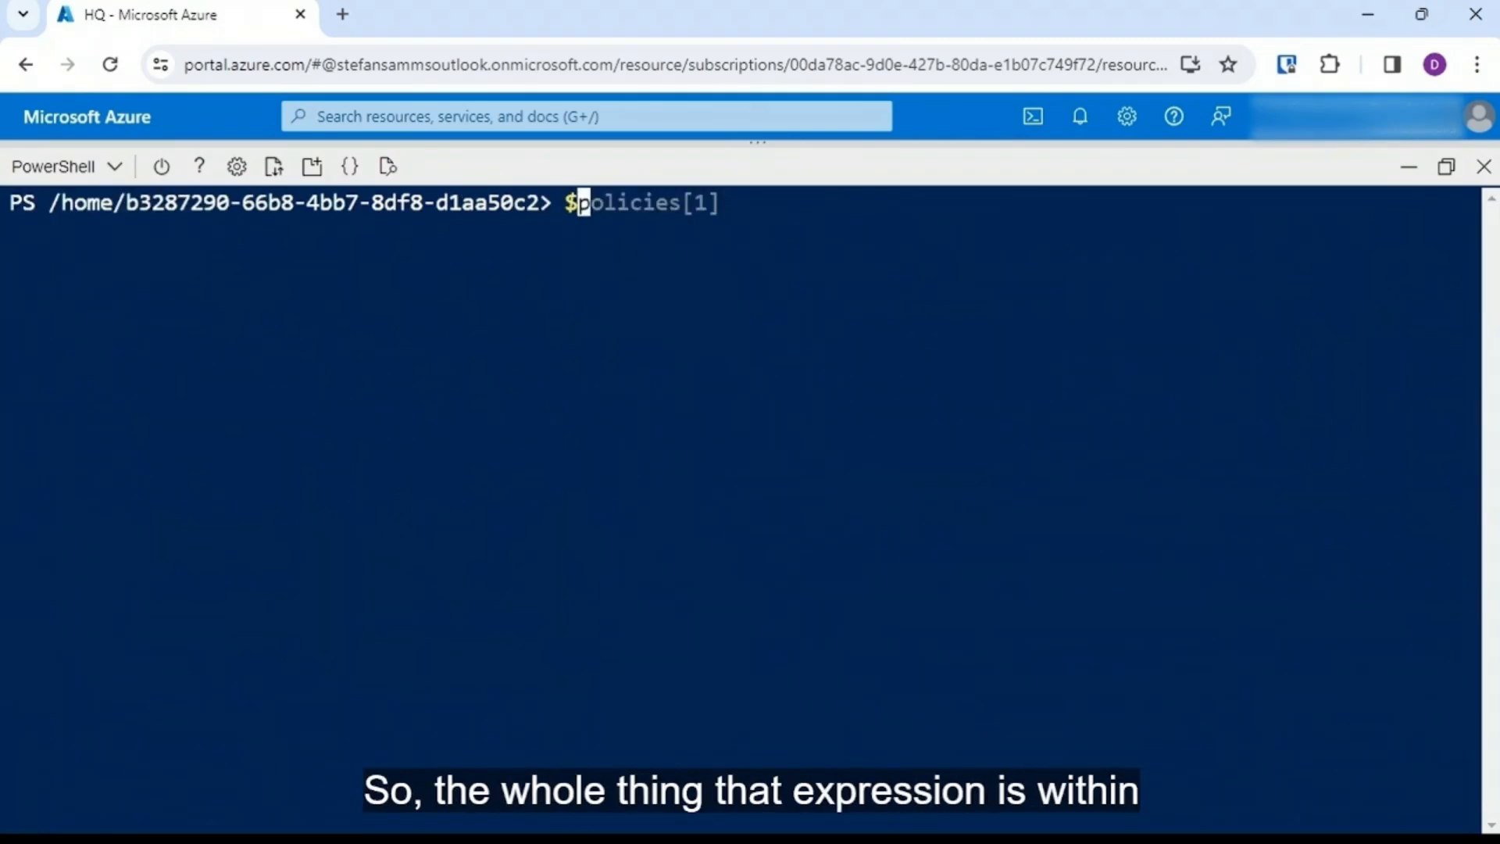
type("policies")
key("BackSpace")
key("BackSpace")
key("BackSpace")
type("cies | get-")
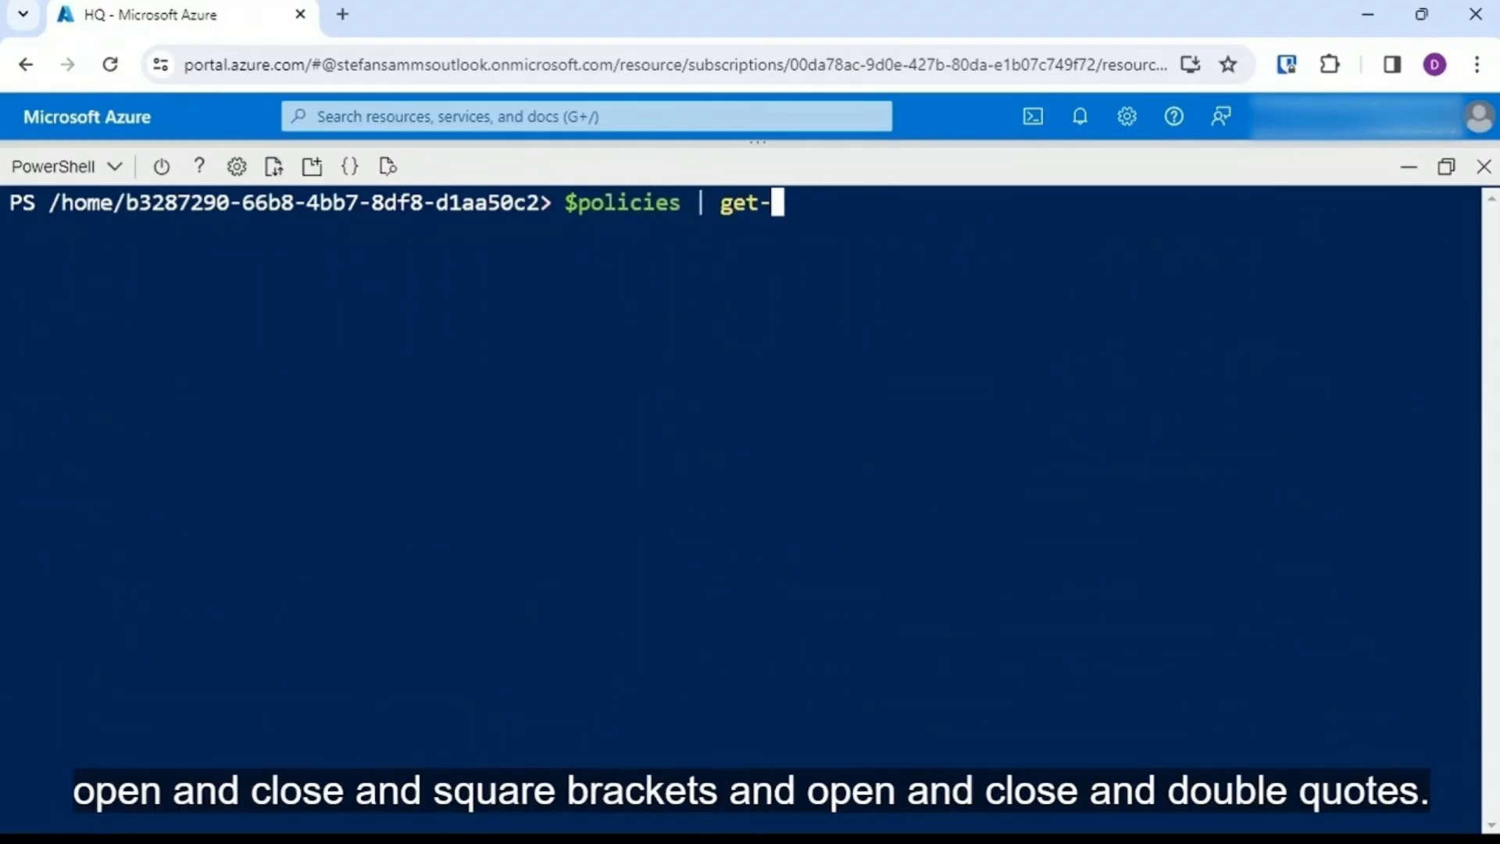
type("member -tye")
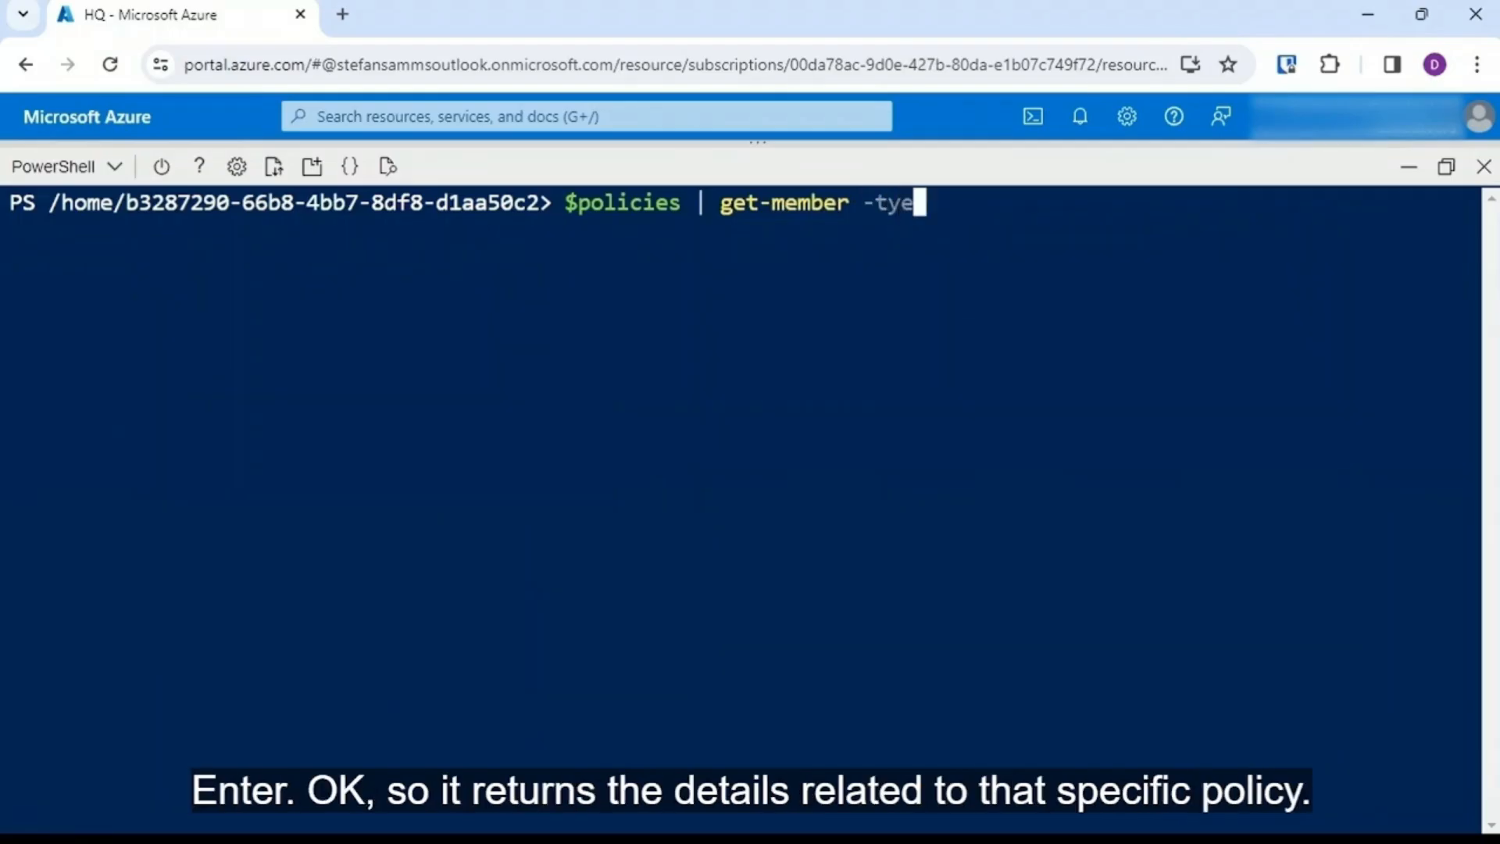
key("BackSpace")
type("pe property")
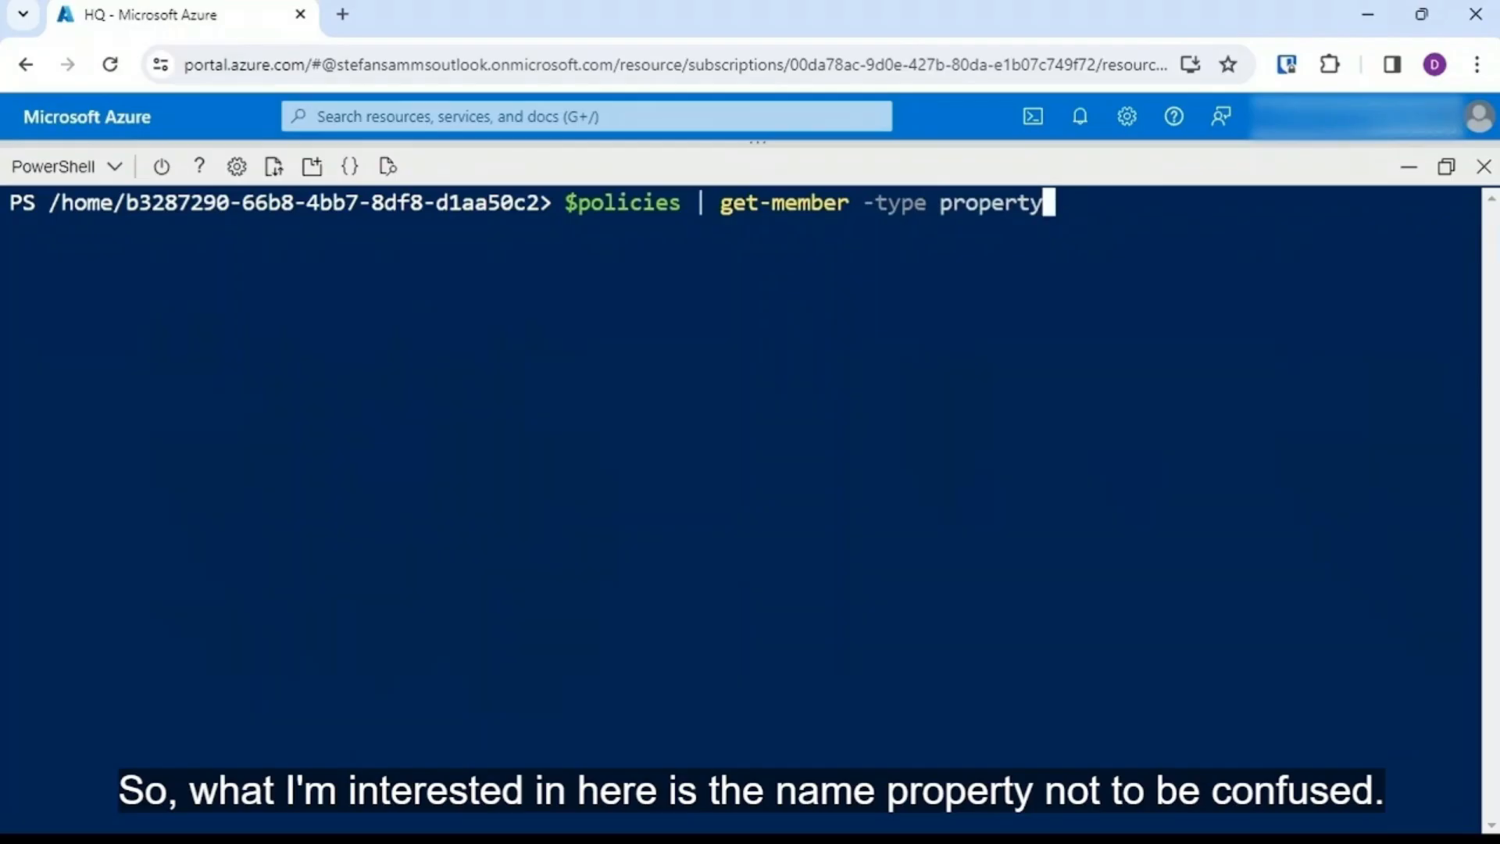
key("Return")
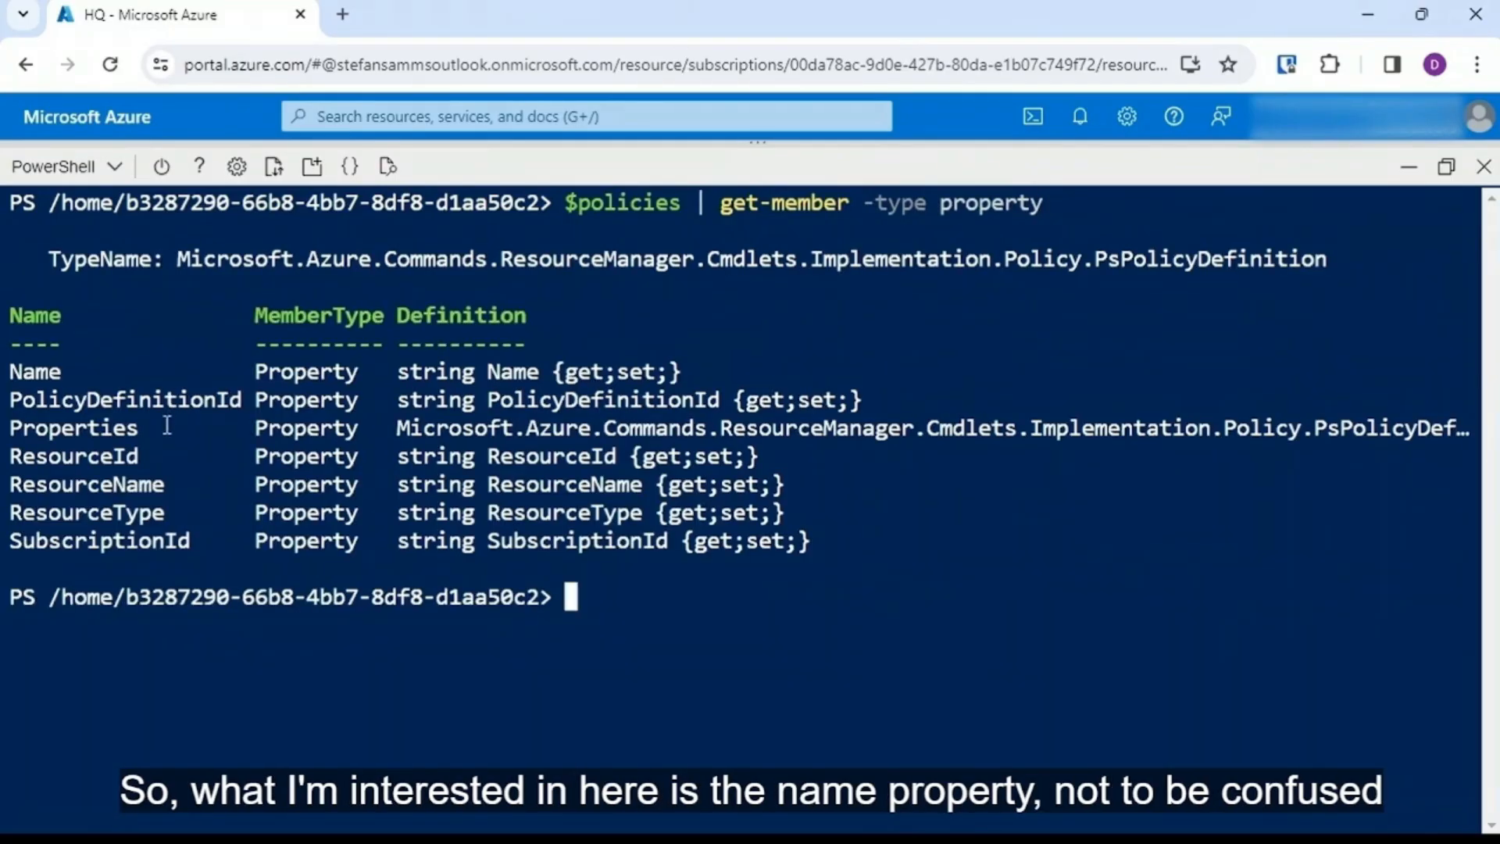
left_click_drag(164, 428, 10, 431)
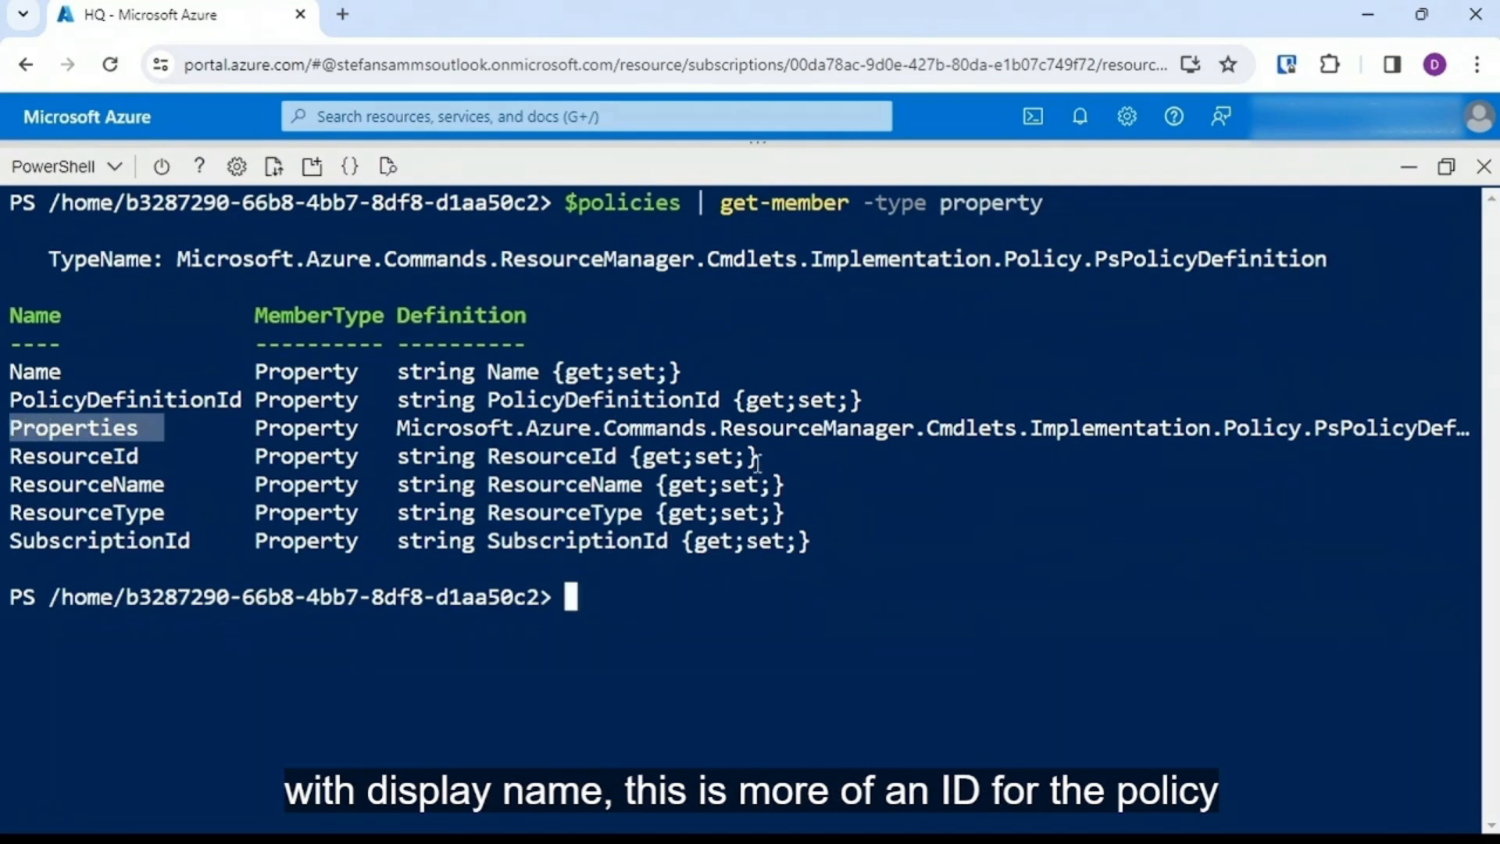
left_click(1068, 519)
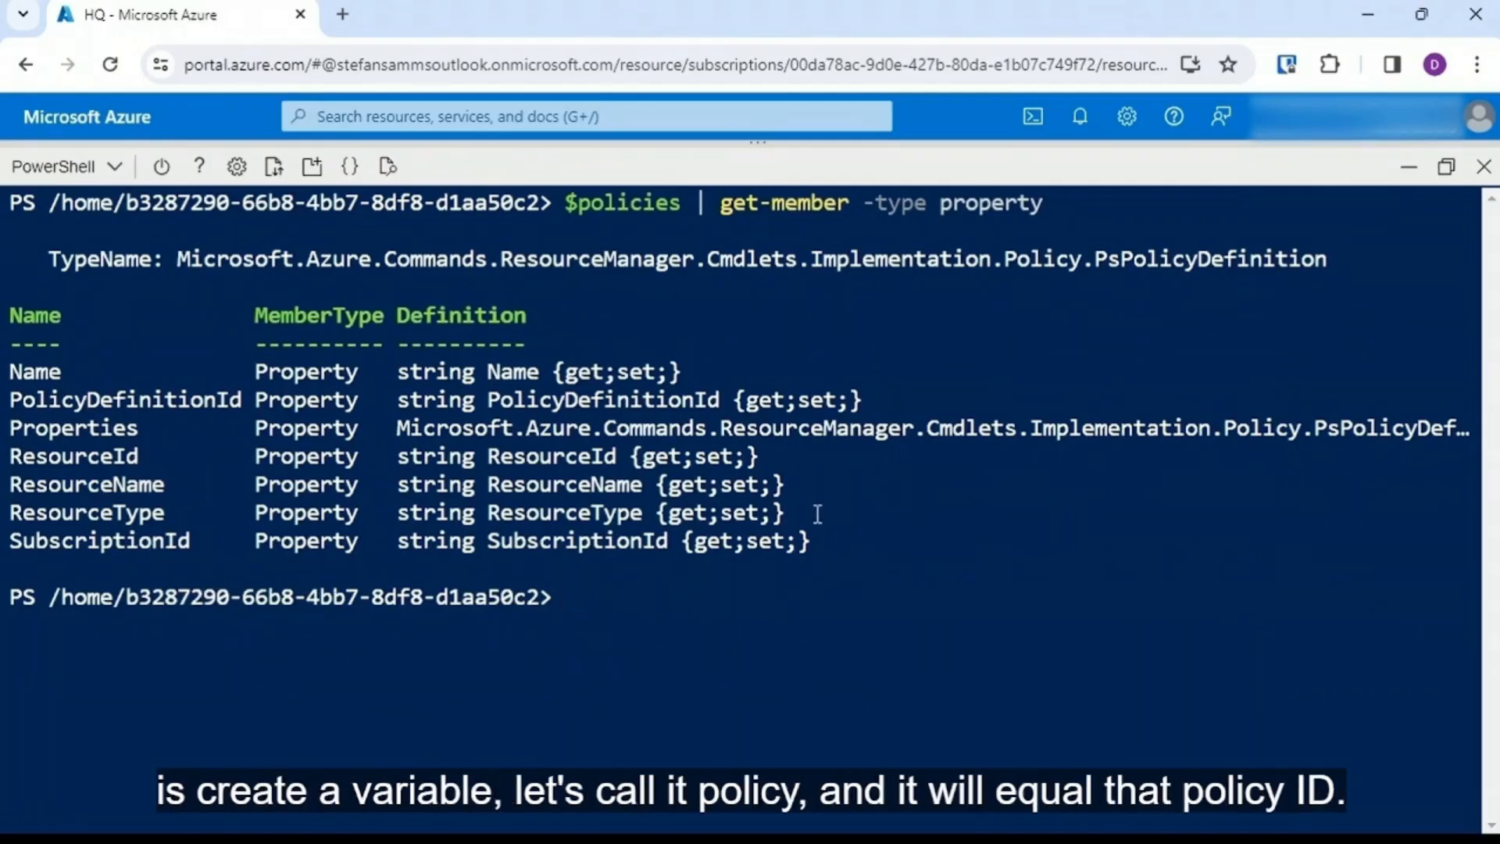
Step: Rerun the member query as "$policies.properties | get-member -type property" and examine the DisplayName entry
left_click_drag(682, 204, 564, 195)
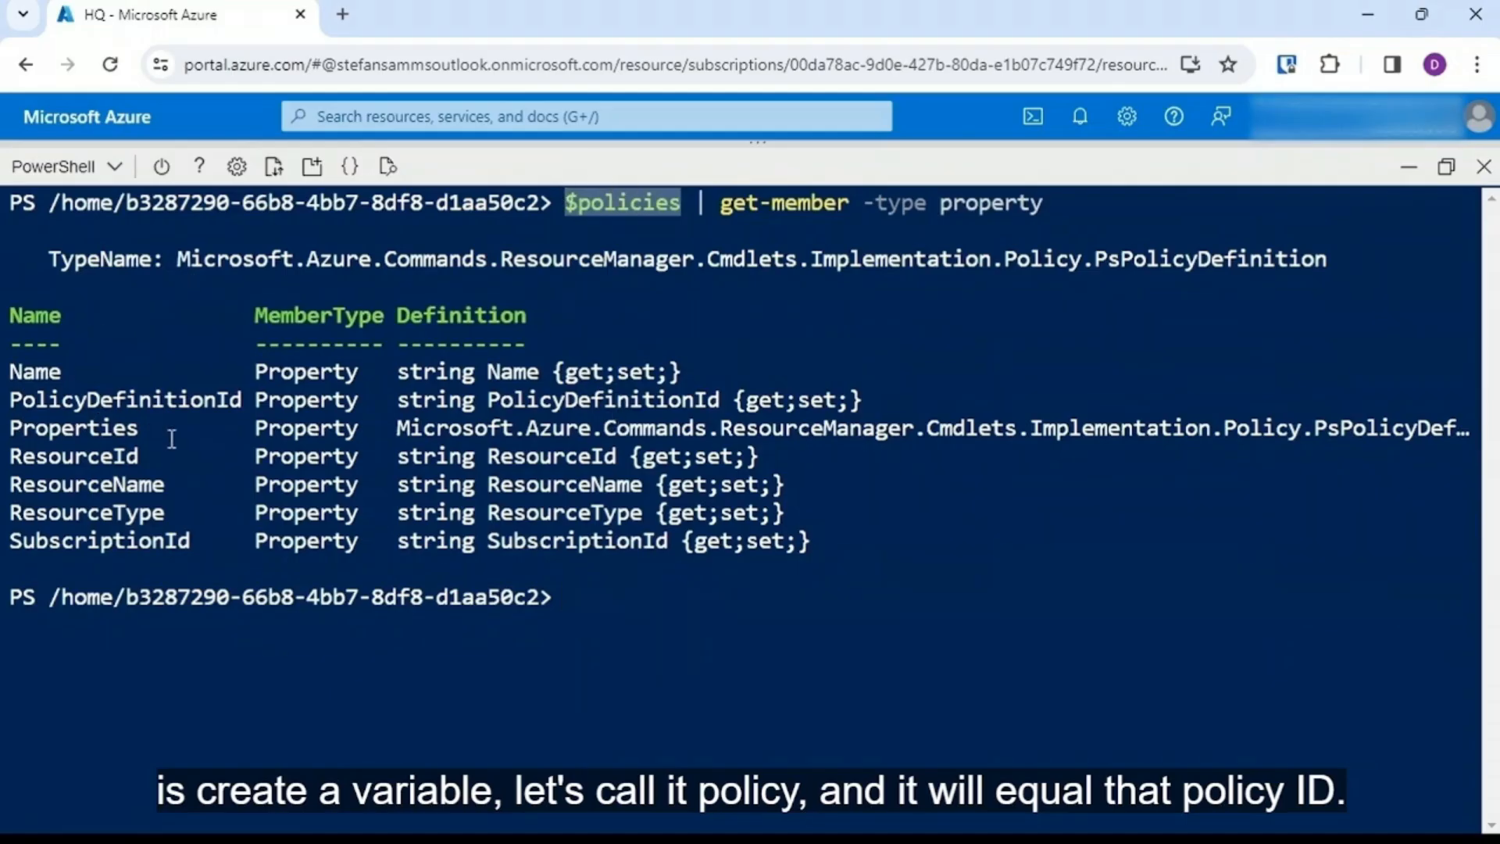
key("Up")
key("Left")
key("Left")
key("Left")
key("Left")
key("Left")
key("Left")
key("Left")
key("Left")
key("Left")
key("Left")
key("Left")
key("Left")
key("Left")
key("Left")
key("Left")
key("Left")
key("Left")
key("Left")
key("Left")
key("Left")
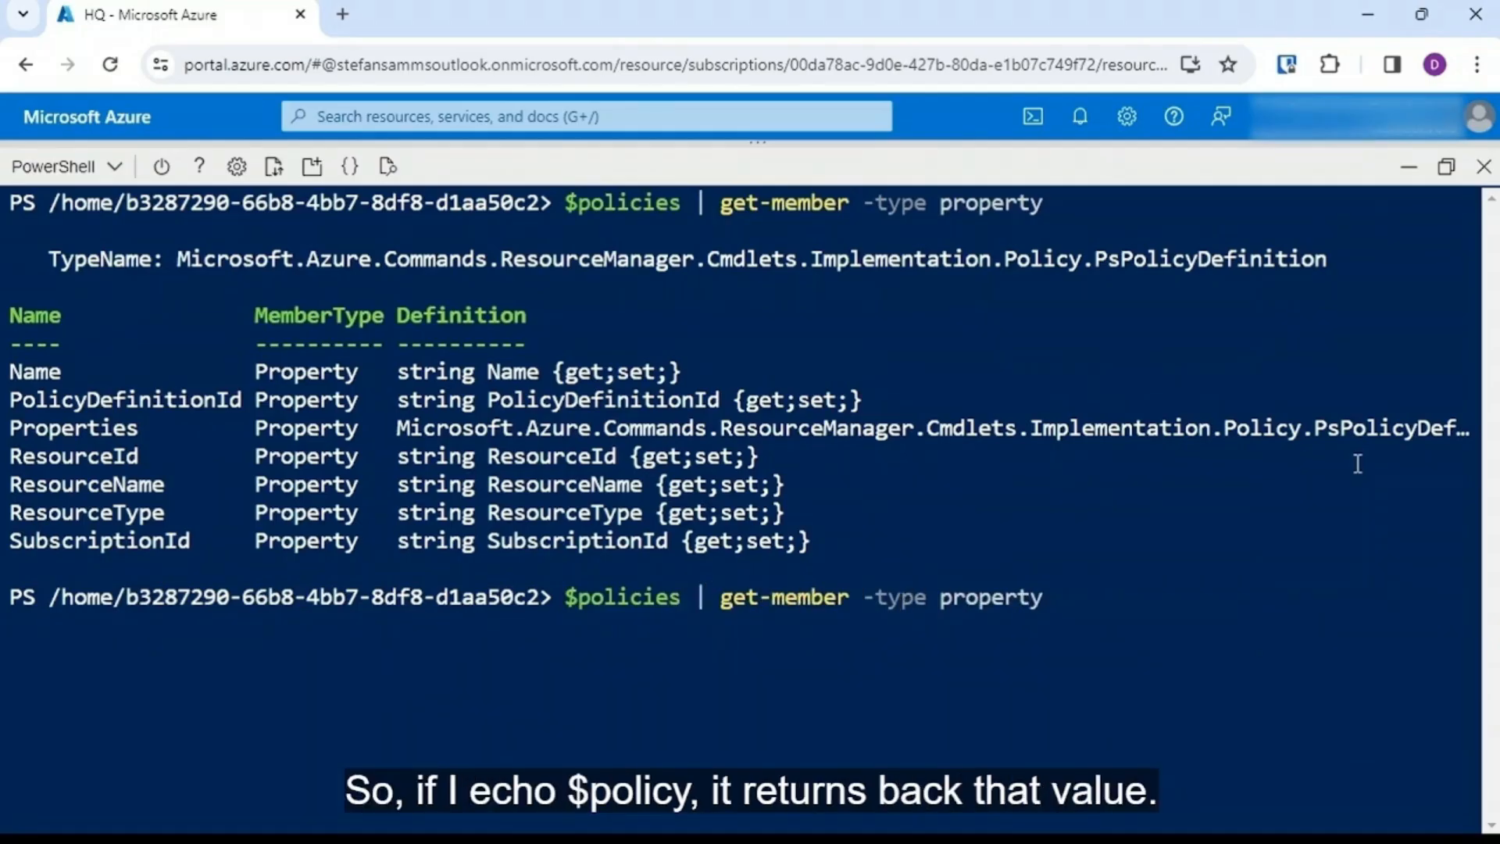
type(".properties")
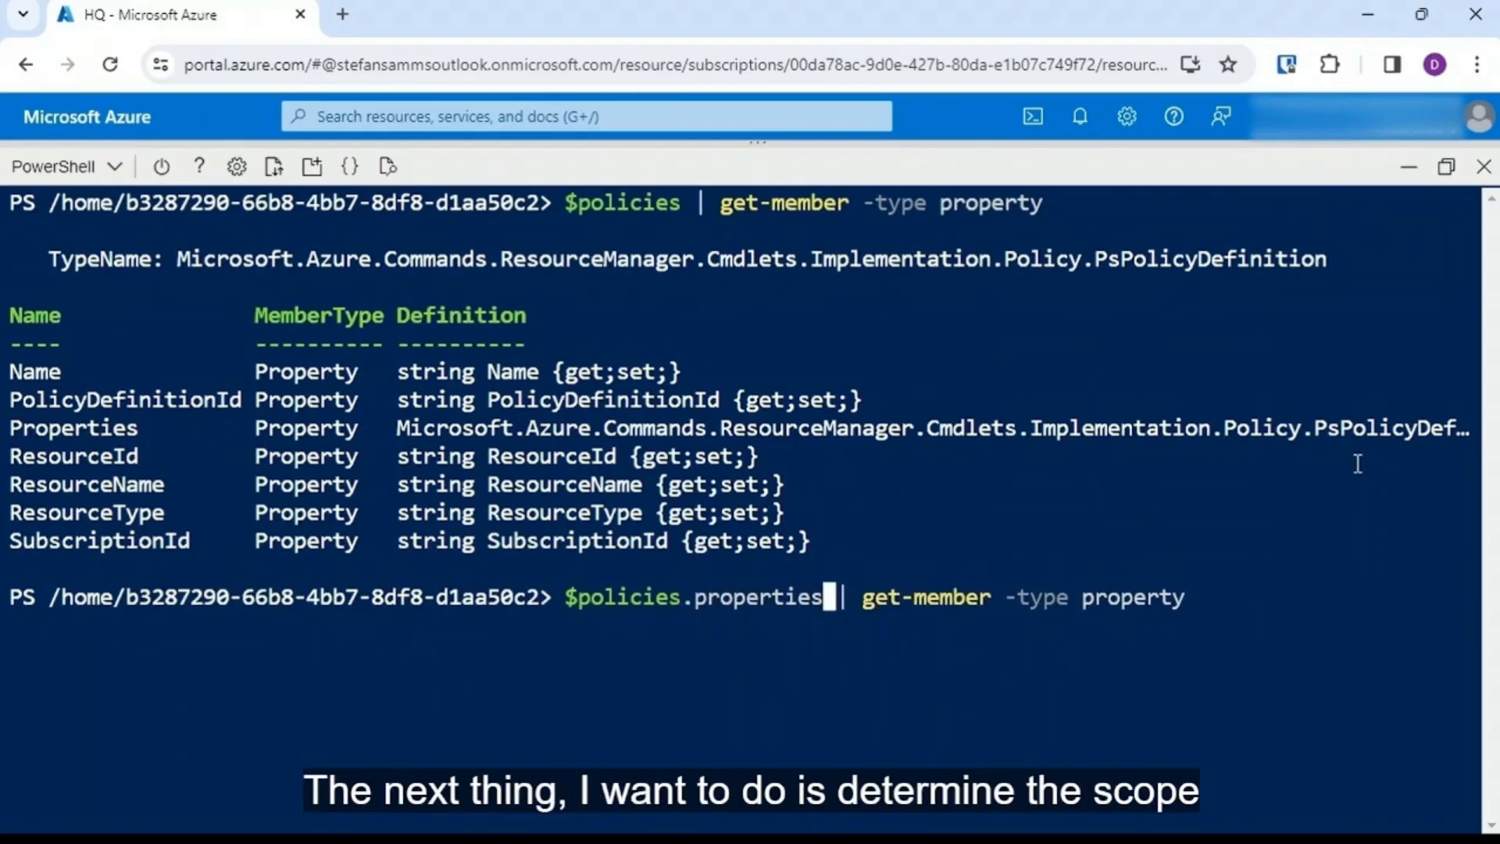
key("Return")
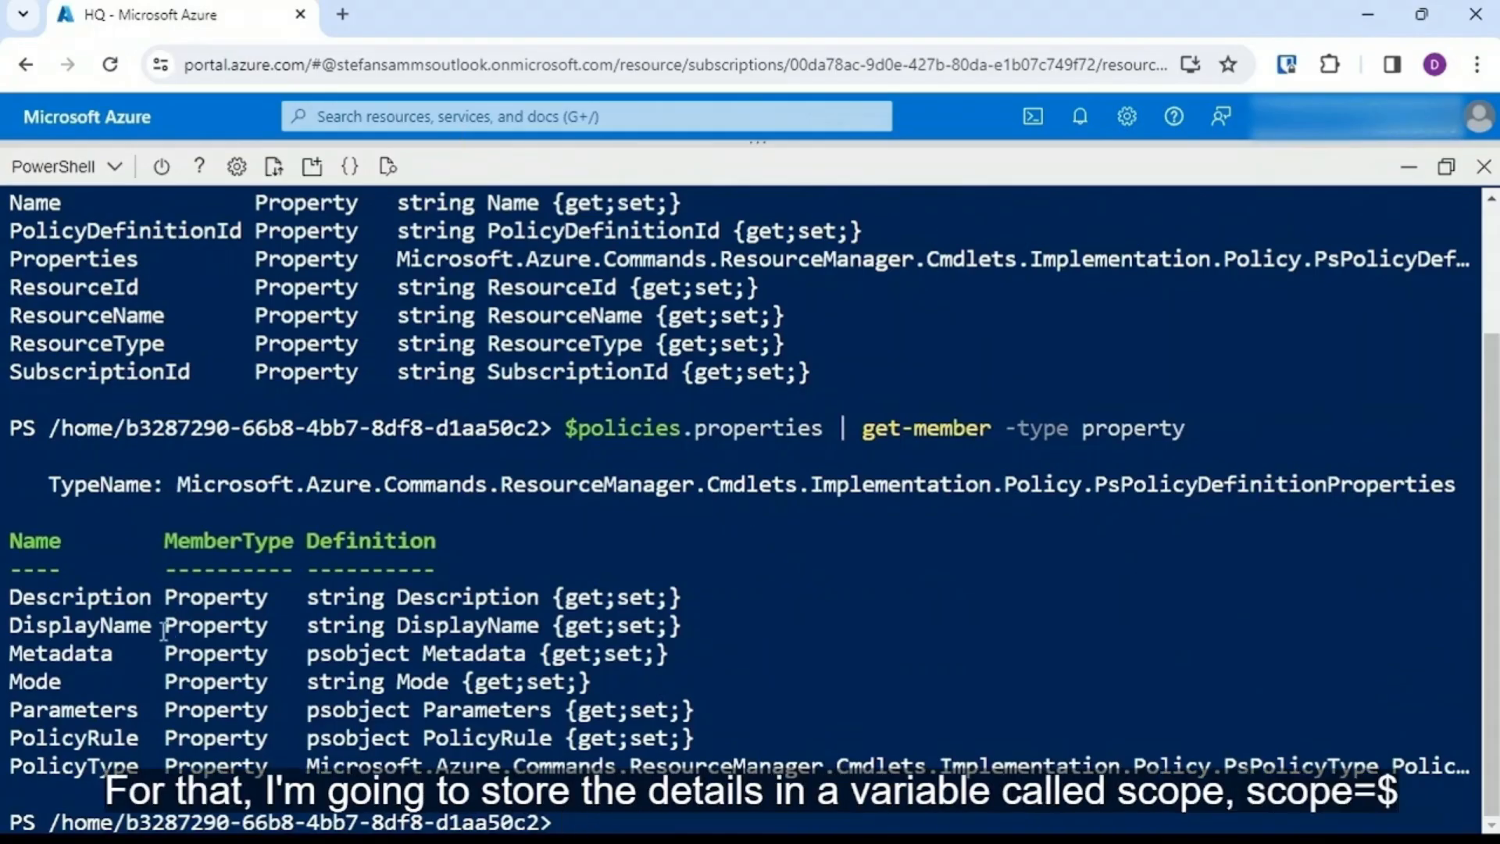
left_click_drag(163, 627, 4, 629)
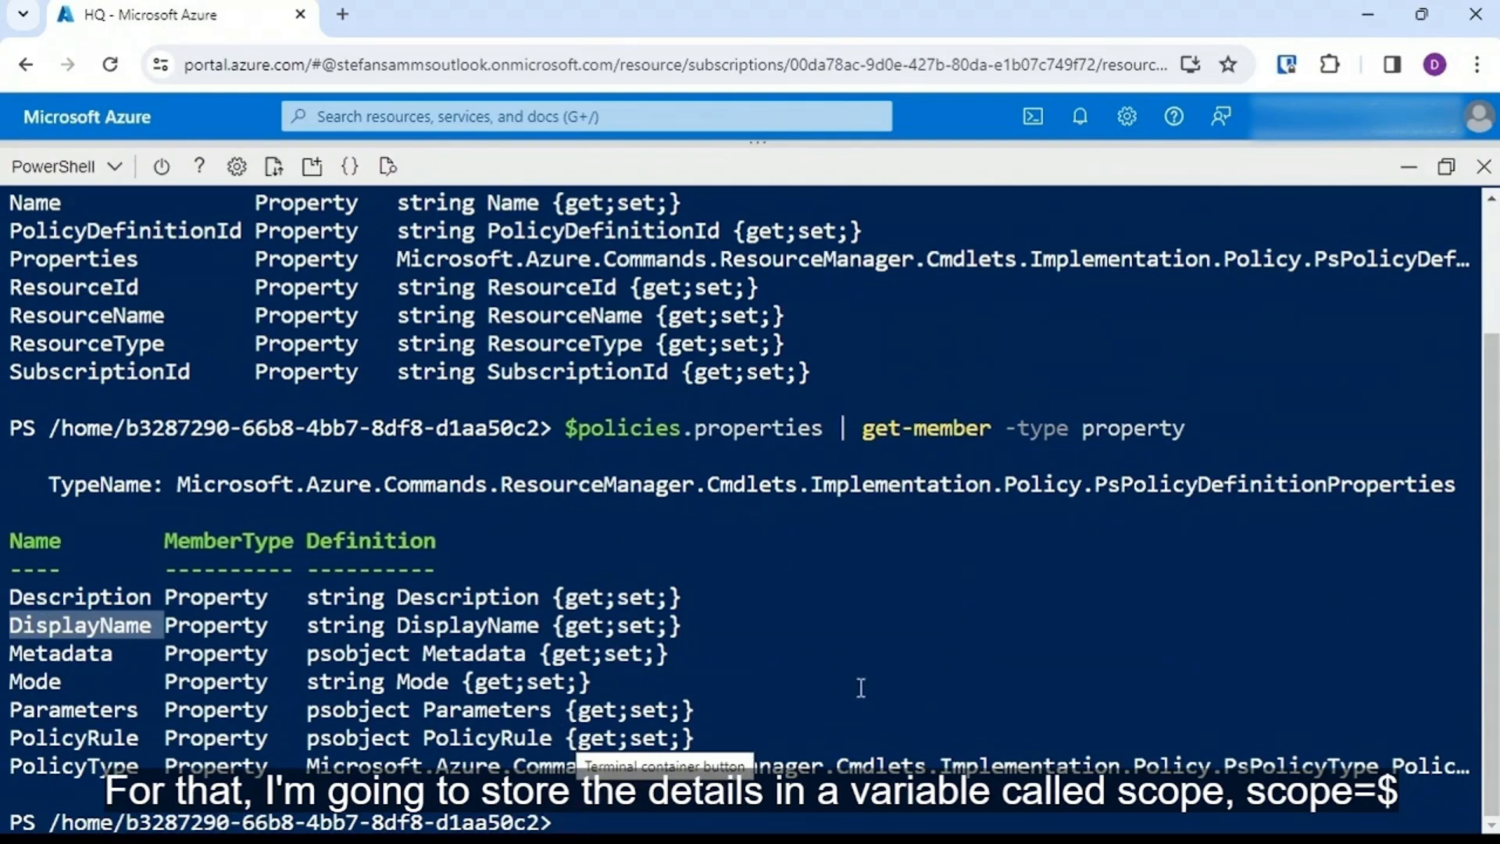
Step: Clear the terminal and list the display names of all stored policies with "$policies.properties.displayname"
type("clear")
key("Return")
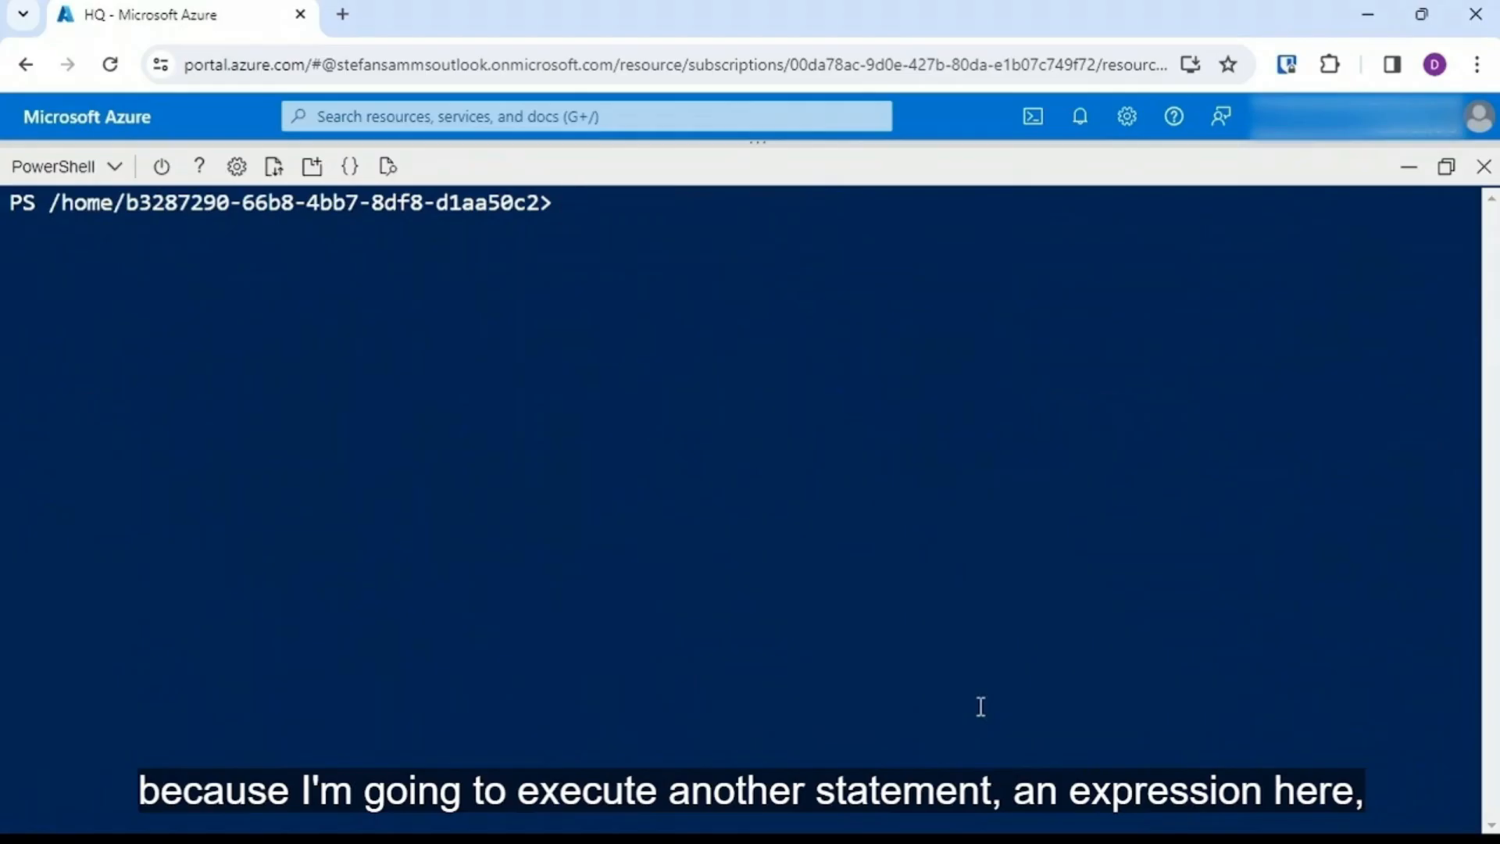
type("$policies.")
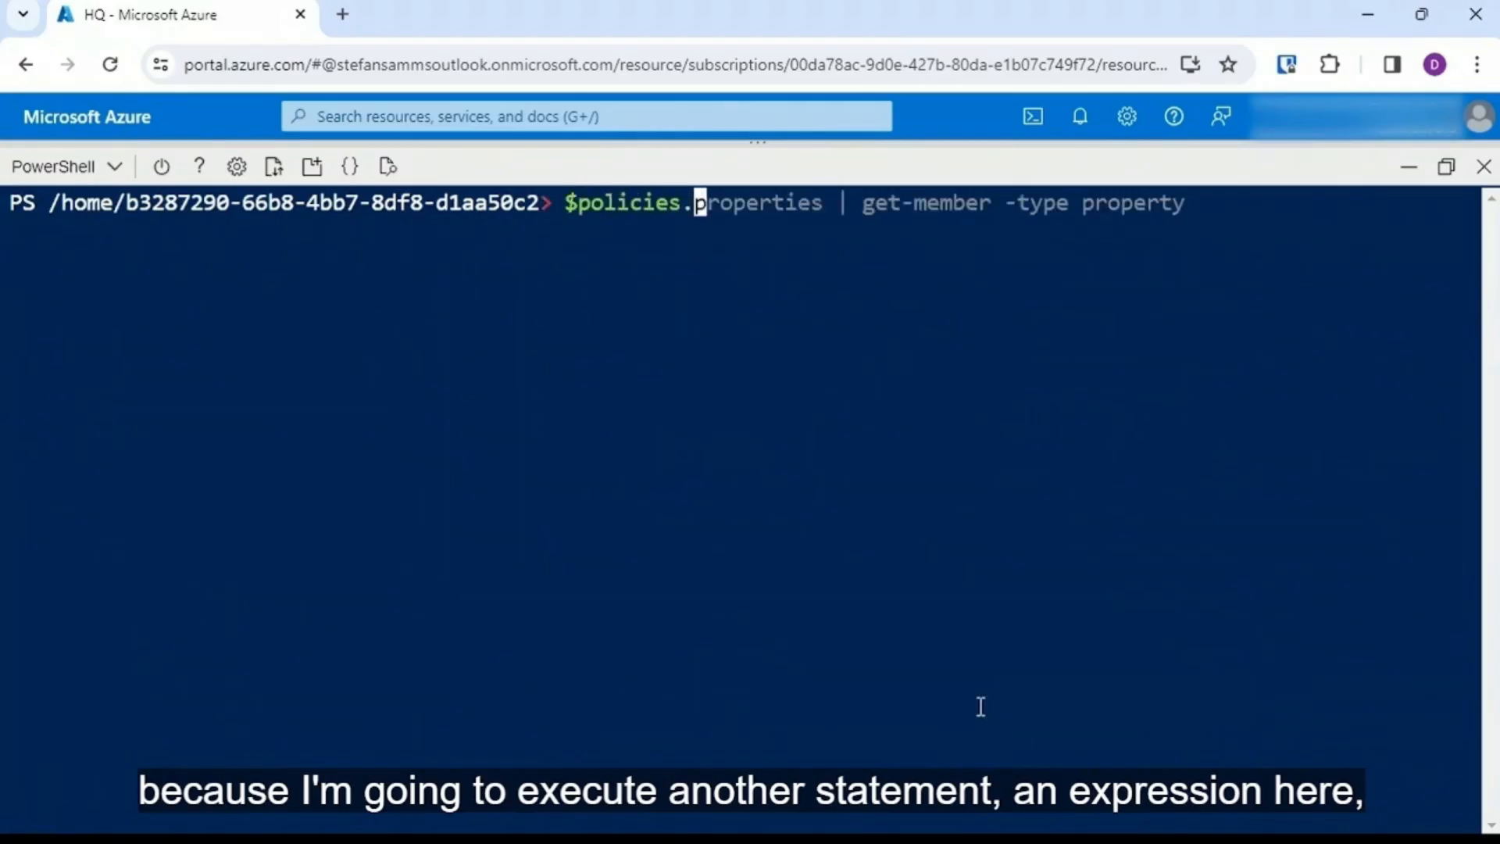
type("properties.displayname")
key("Return")
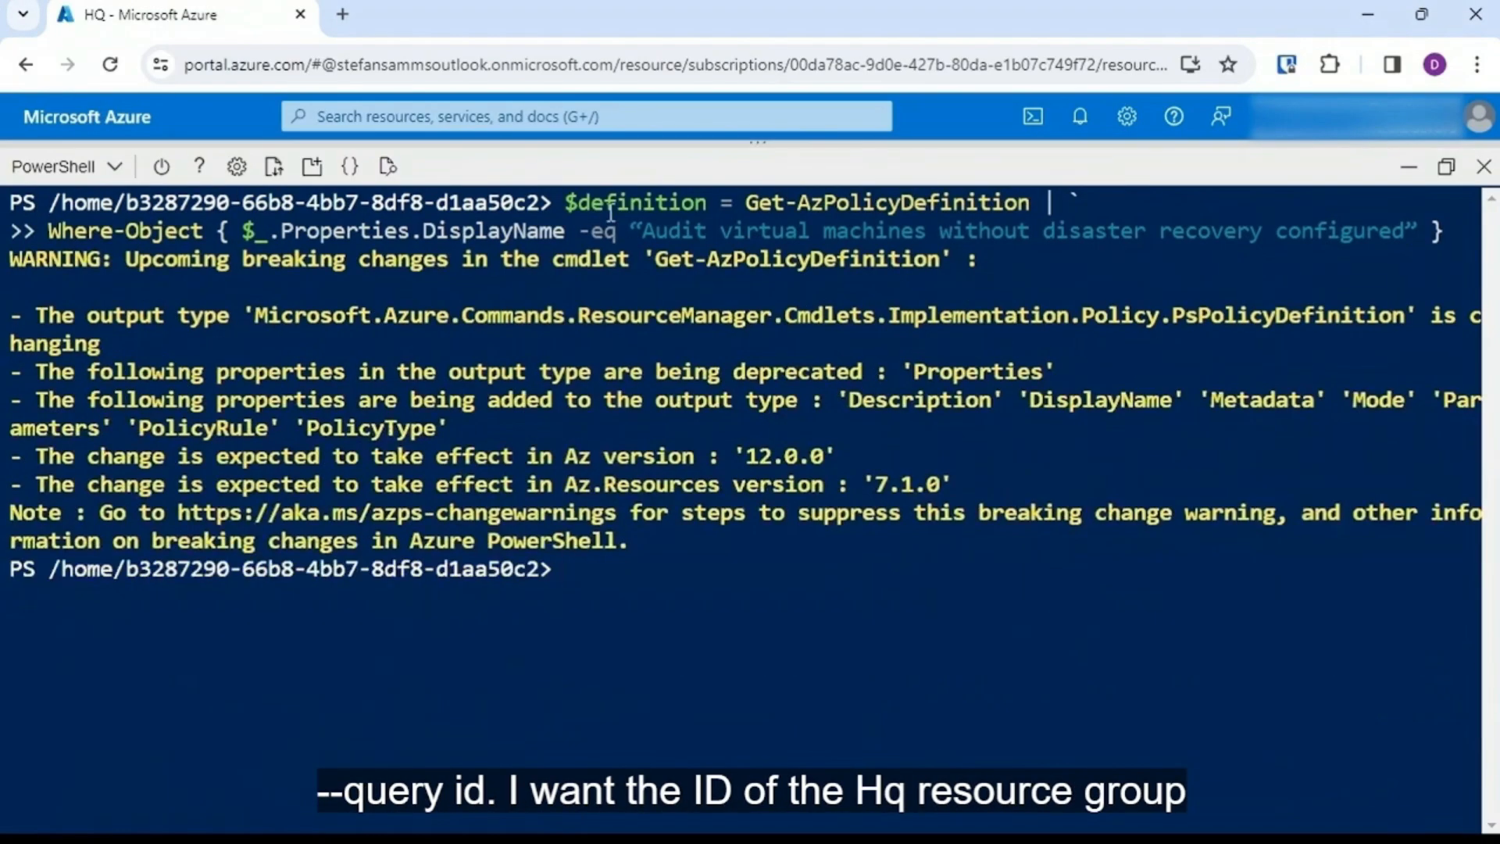
Step: Examine the $definition variable and the $_ reference in the Where-Object filter of the policy definition command
left_click_drag(566, 202, 707, 200)
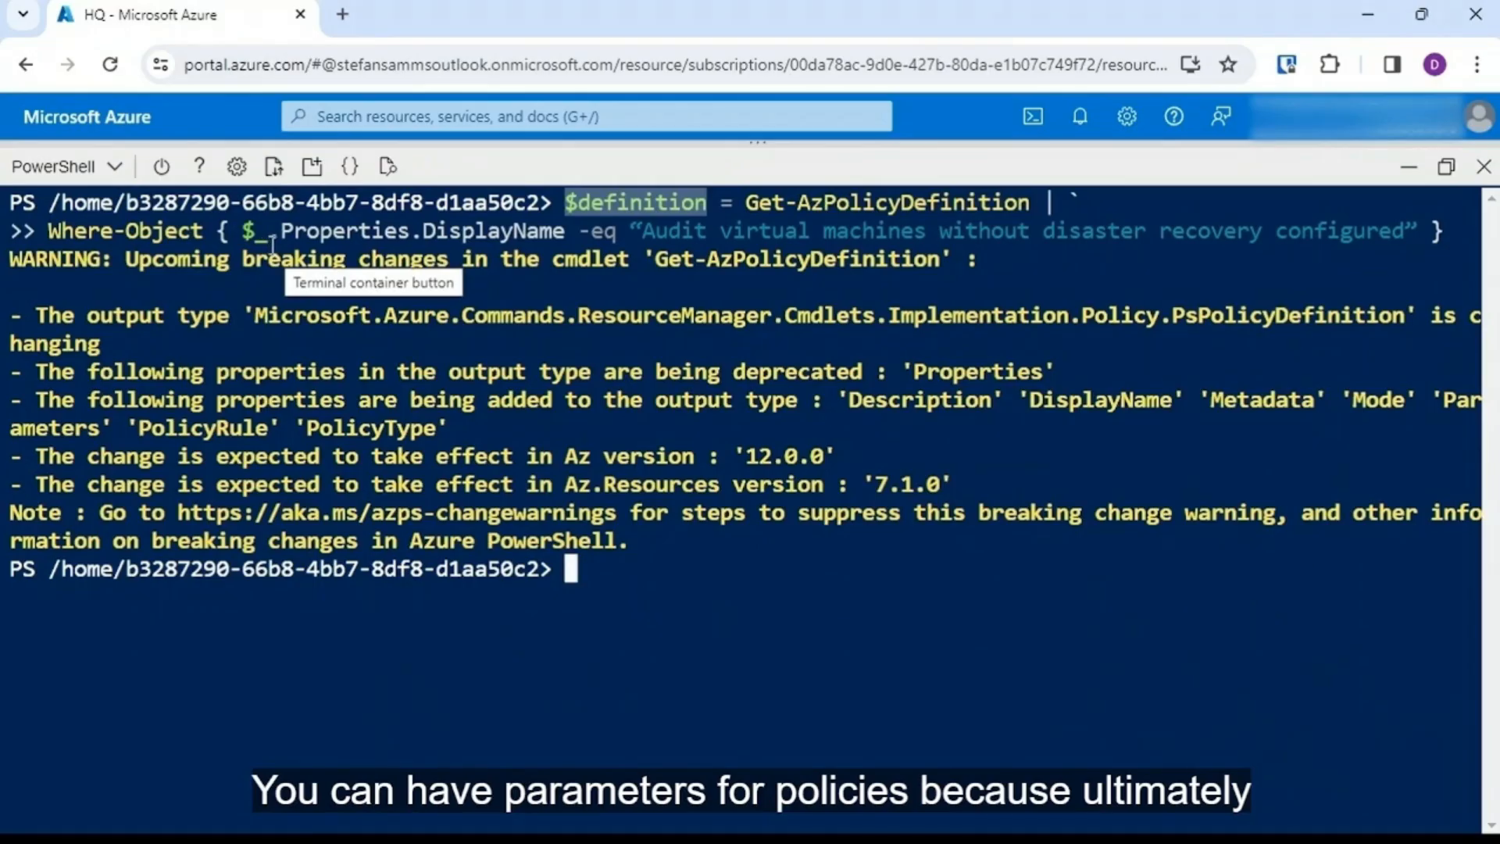
left_click(274, 237)
left_click_drag(274, 237, 243, 235)
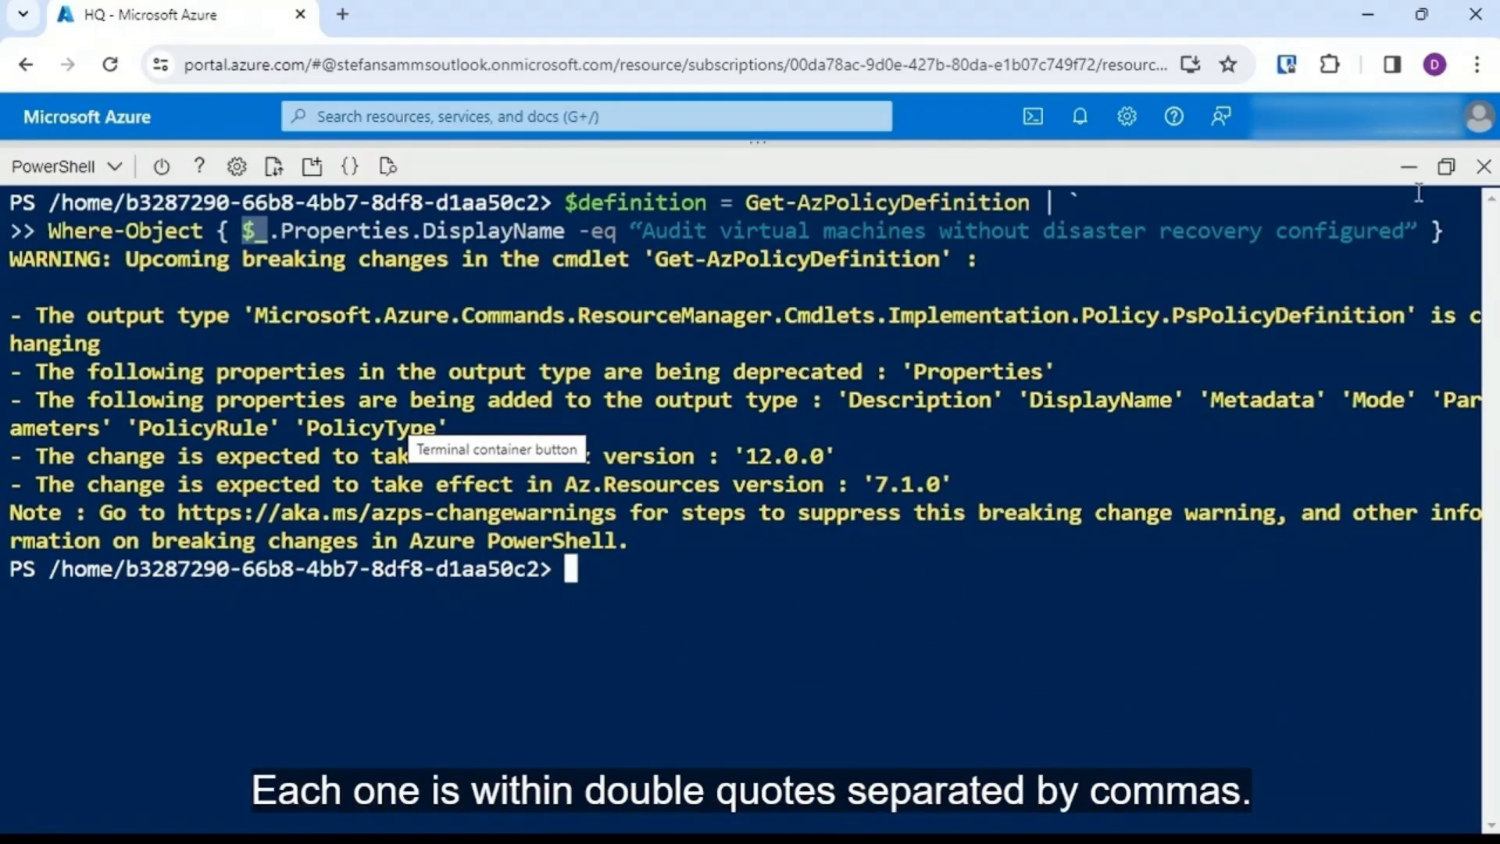
Step: Clear the terminal, run "$definition" to display the stored policy definition, and examine its ResourceId value
type("clear")
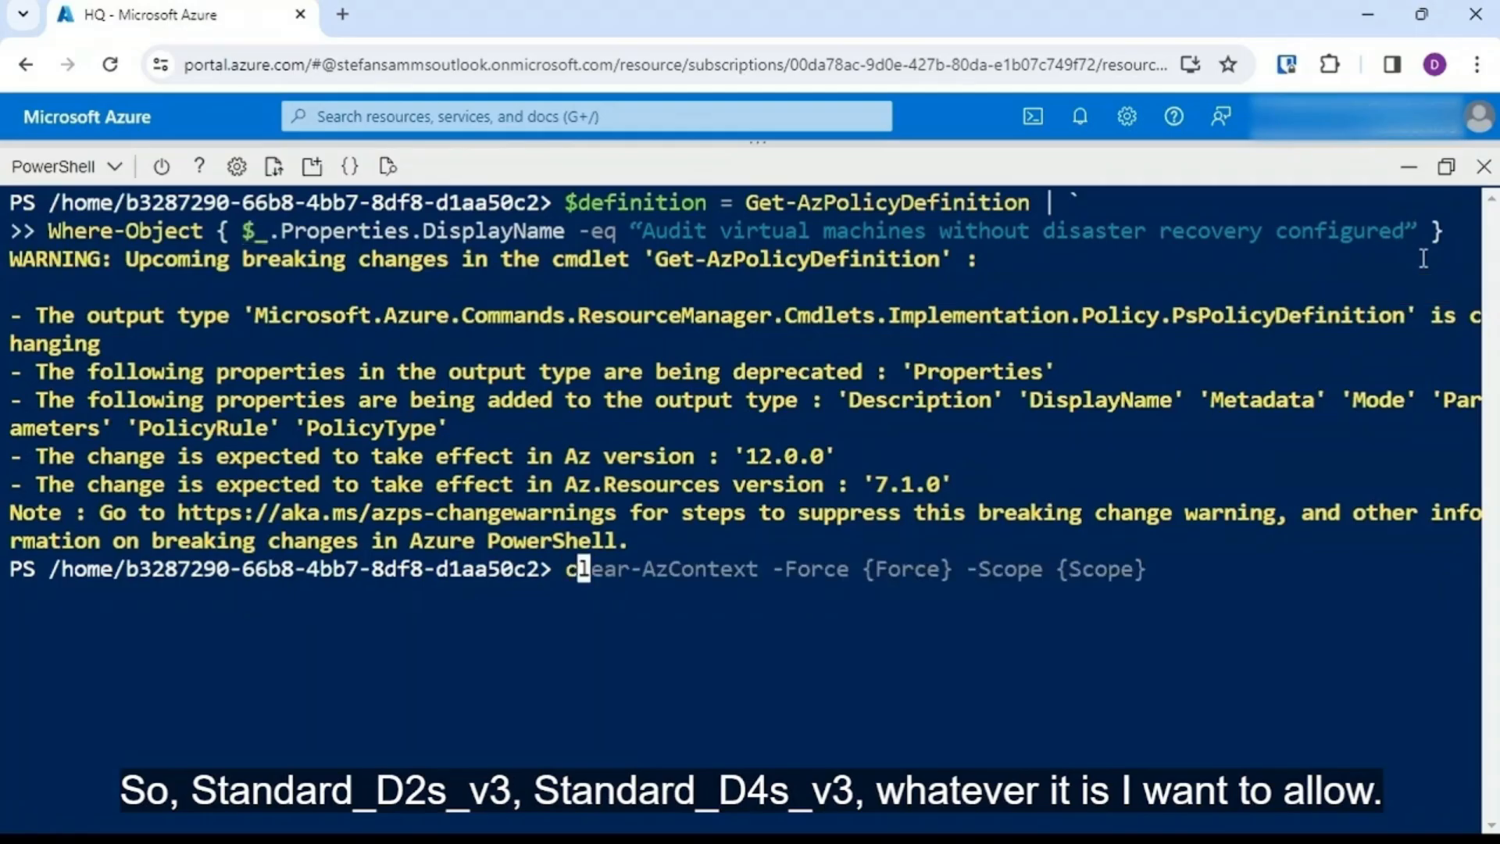
key("Return")
type("$definition")
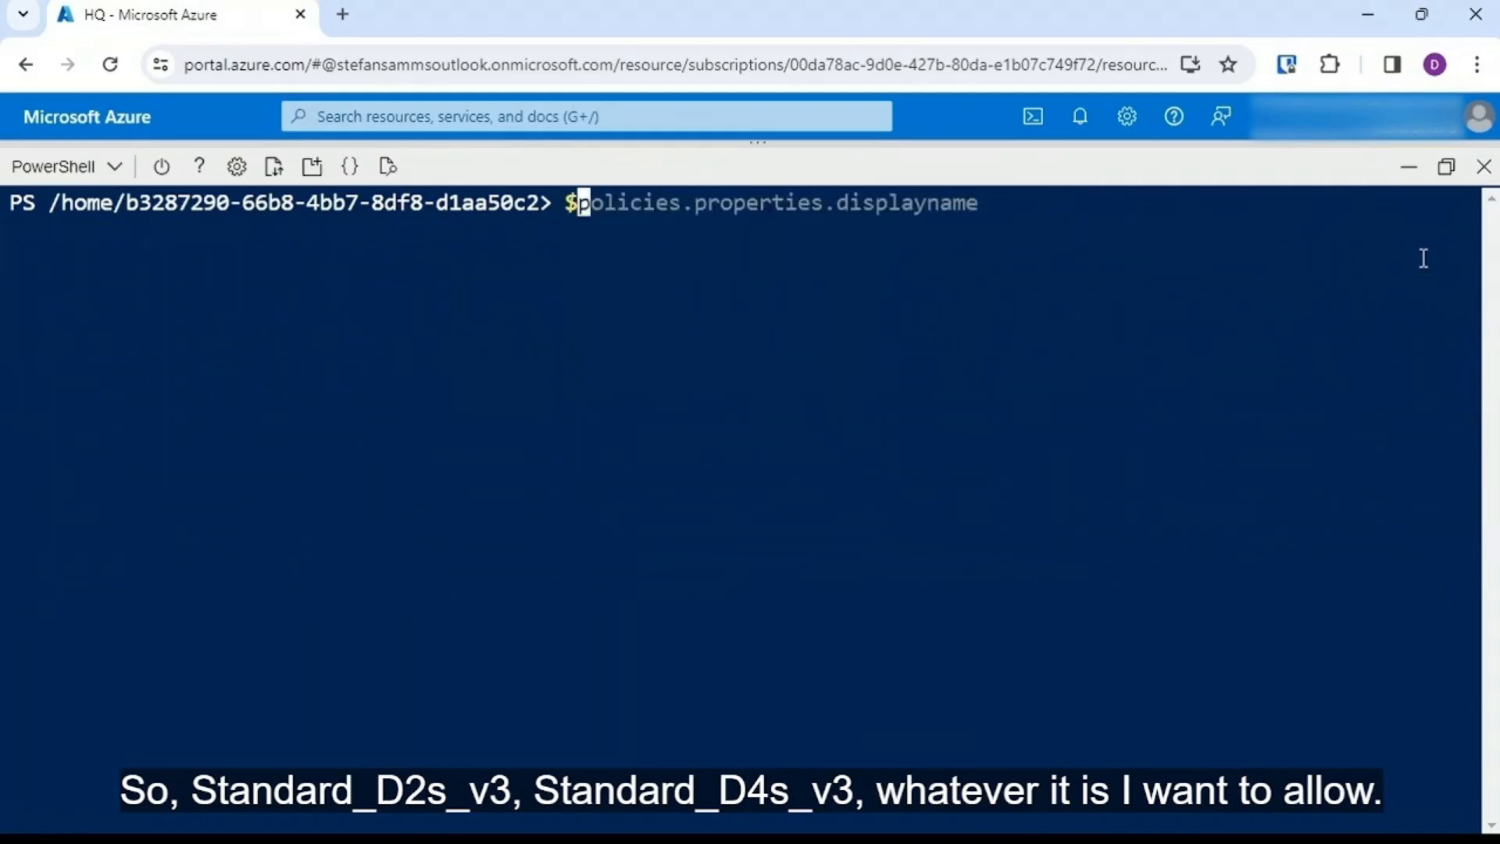
key("Return")
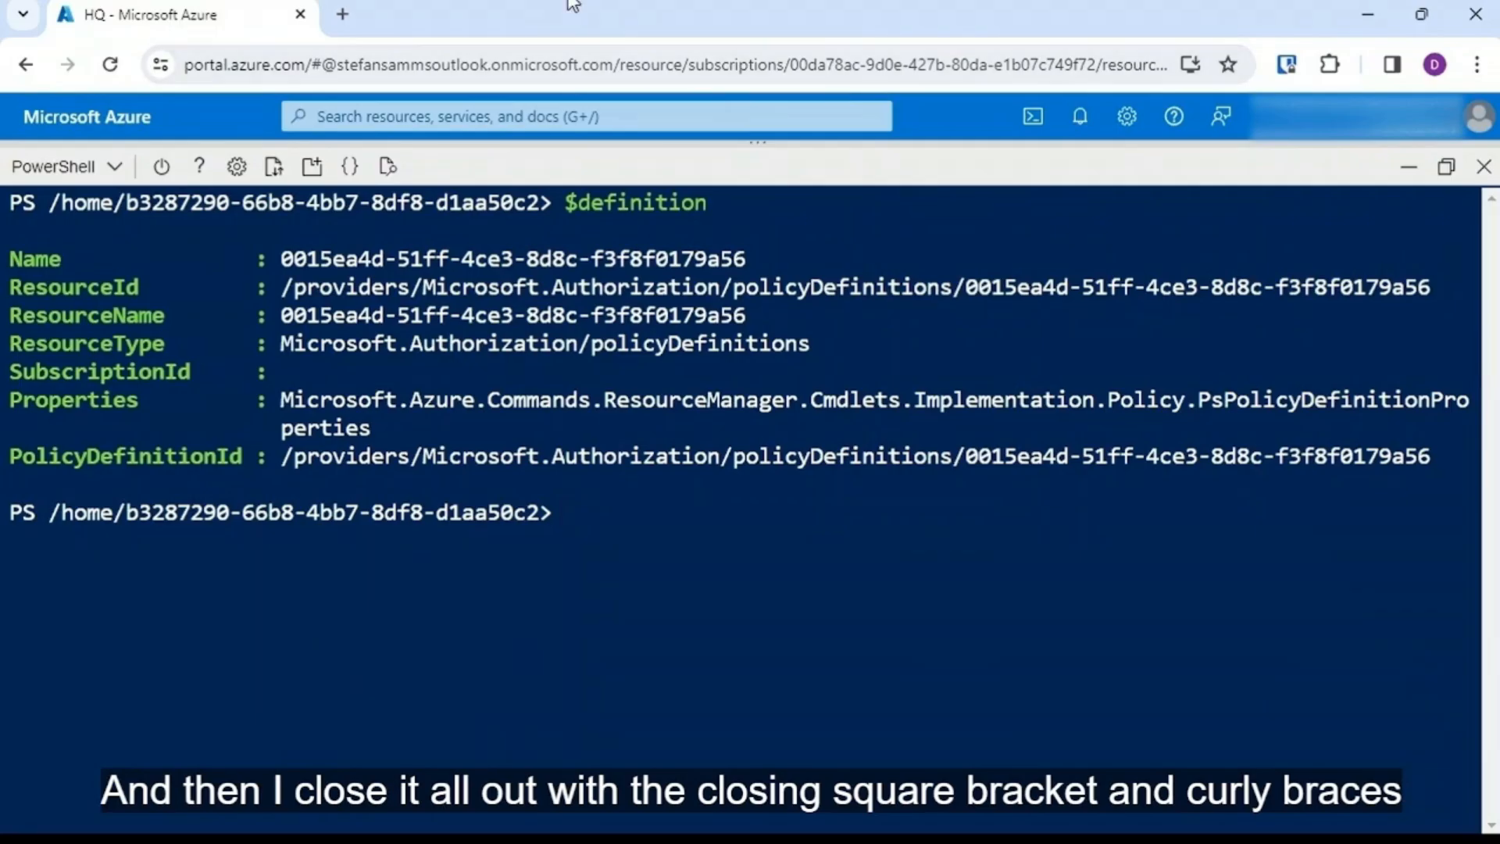
left_click_drag(734, 287, 1445, 317)
left_click(422, 436)
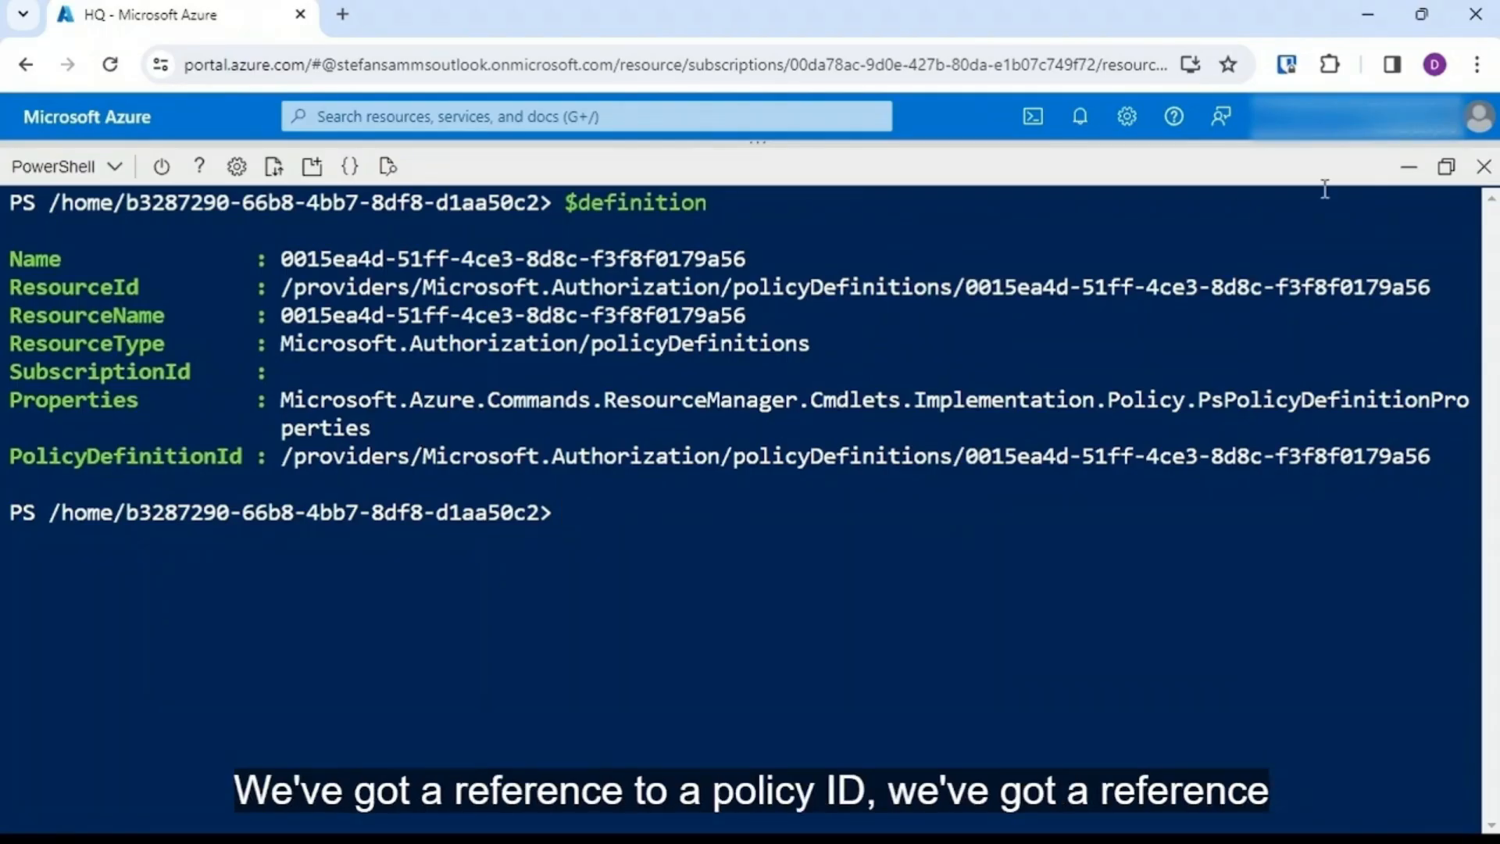
Step: Run New-AzPolicyAssignment with name "VMs-DR Enabled", display name "Check for VM Distaster Recovery", scope $rg.ResourceId and policy definition $definition
type("New-AzPolicyAssignment -Name \"VMs-DR Enabled\" -DisplayName \"Check for VM Distaster Recovery\" -Scope $rg.ResourceId -PolicyDefinition $definition")
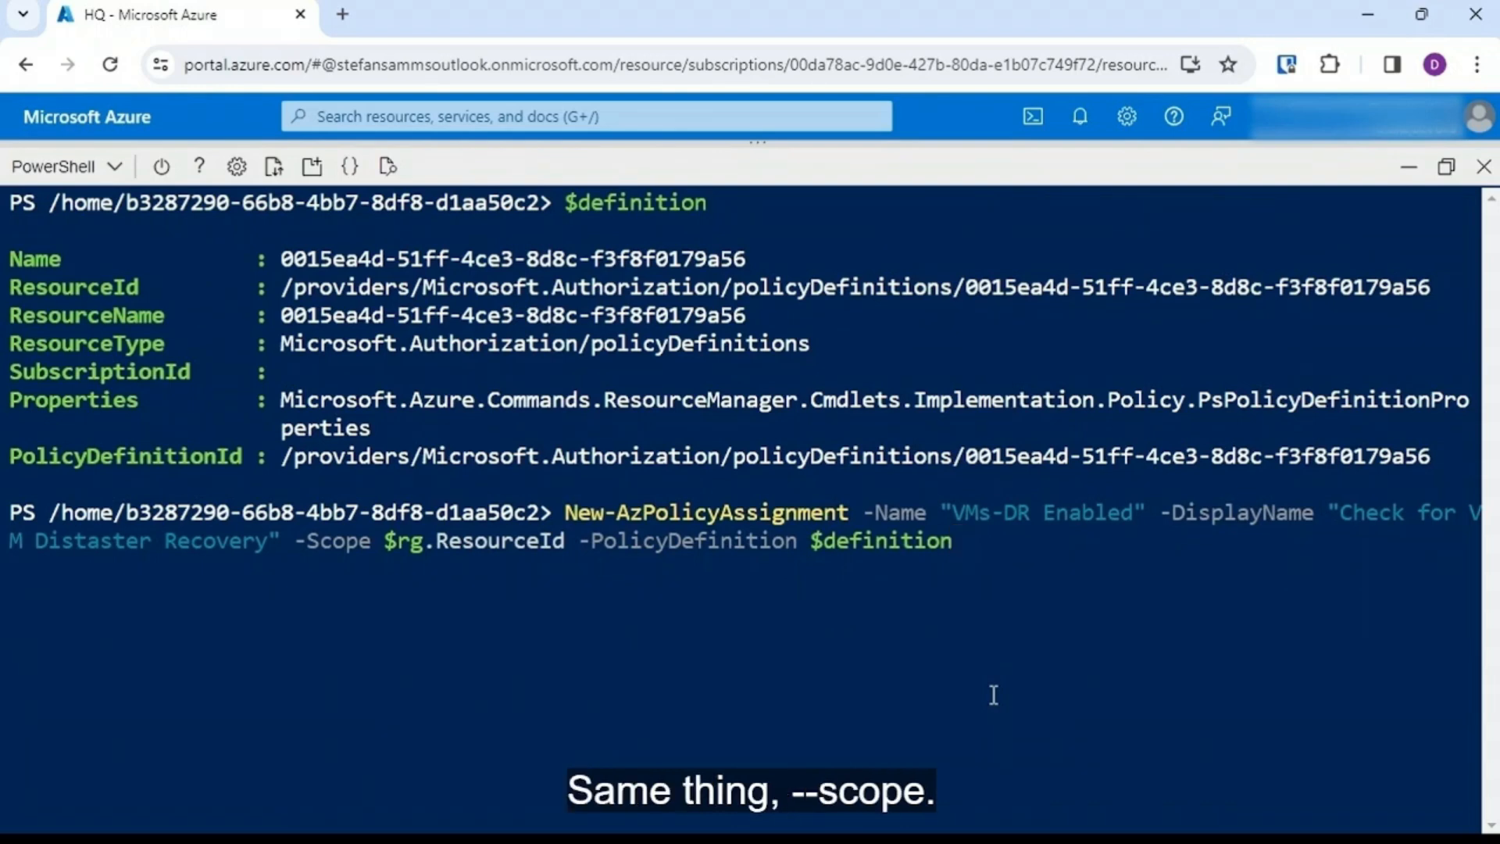
key("Return")
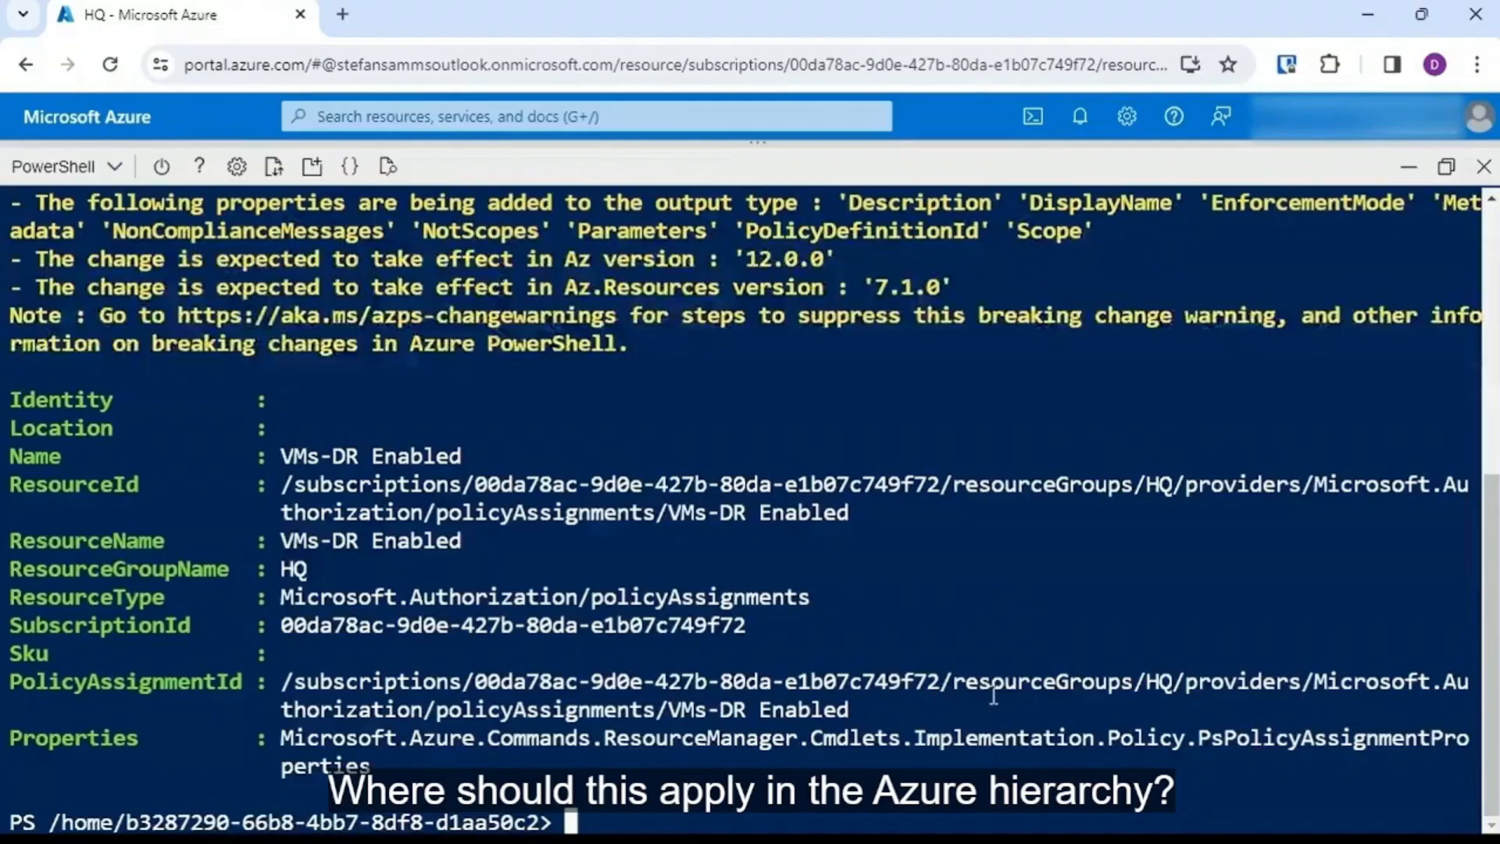
Step: Minimize Cloud Shell, search the portal for "policy", open the Policy service's assignments and refresh the list
left_click(1408, 167)
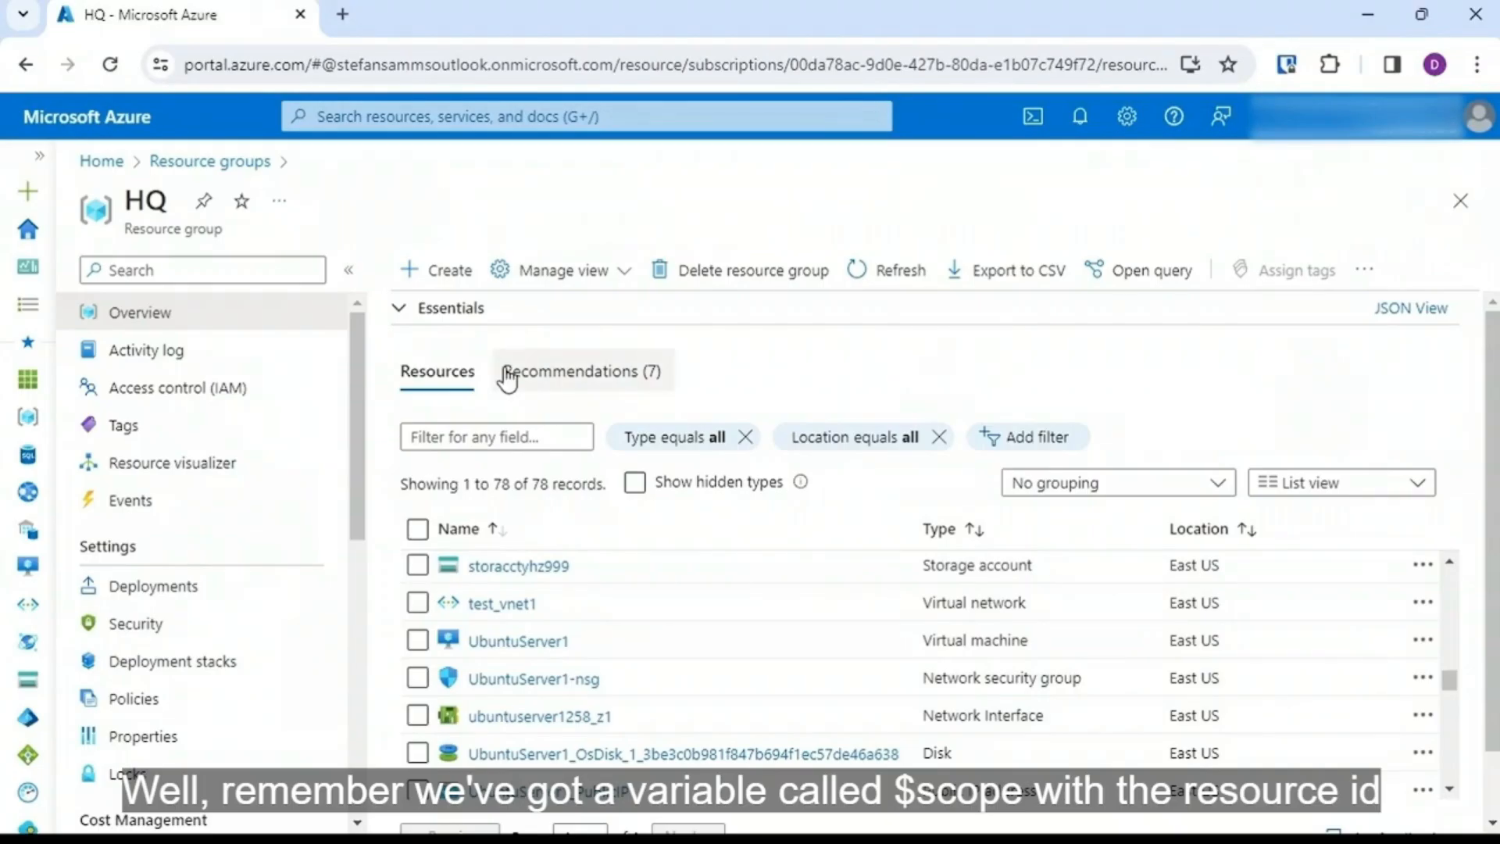
left_click(501, 119)
type("policy")
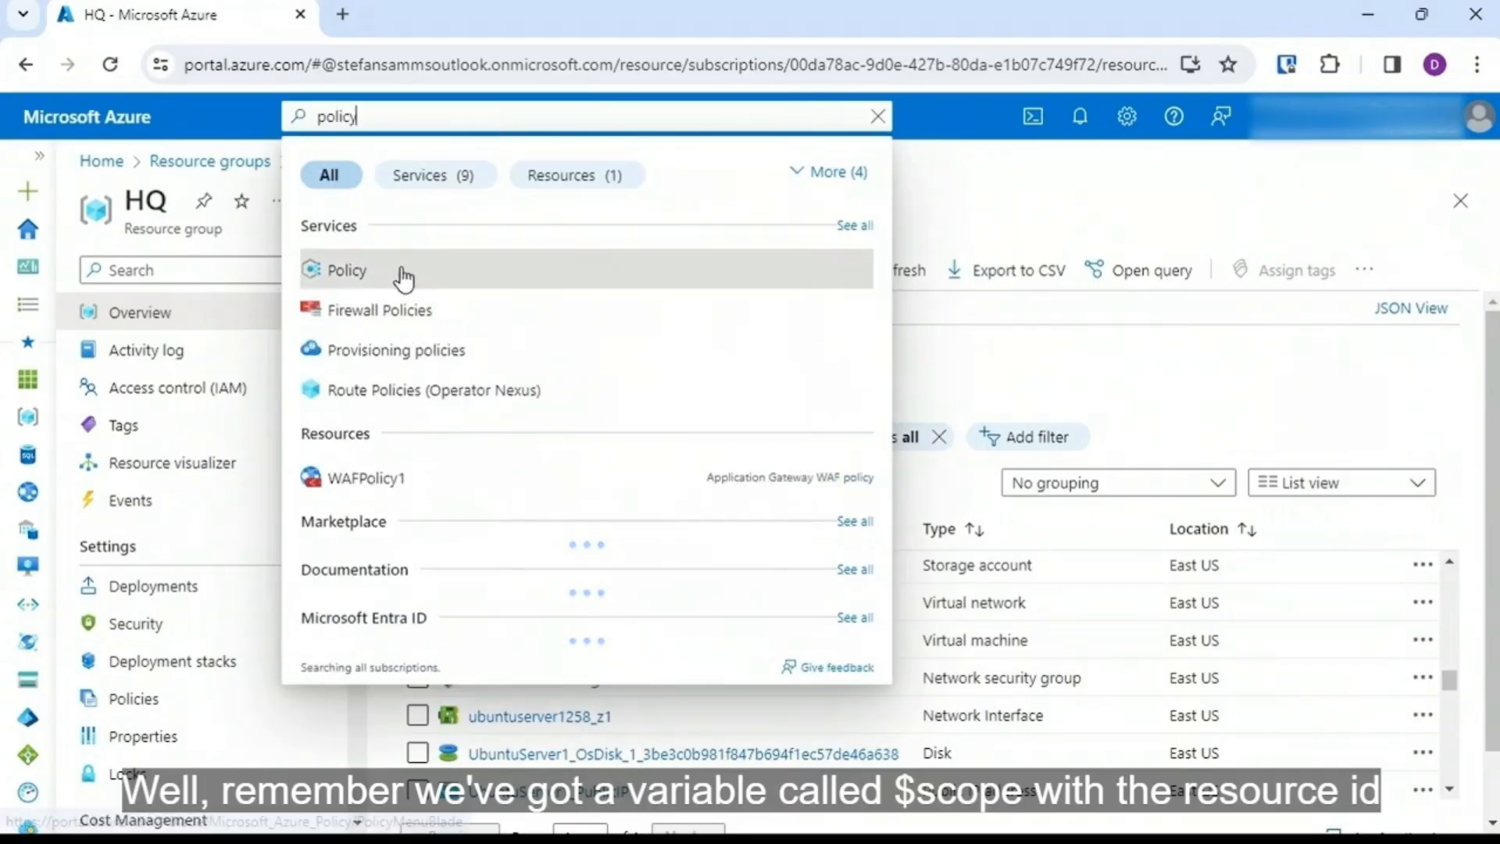
left_click(402, 275)
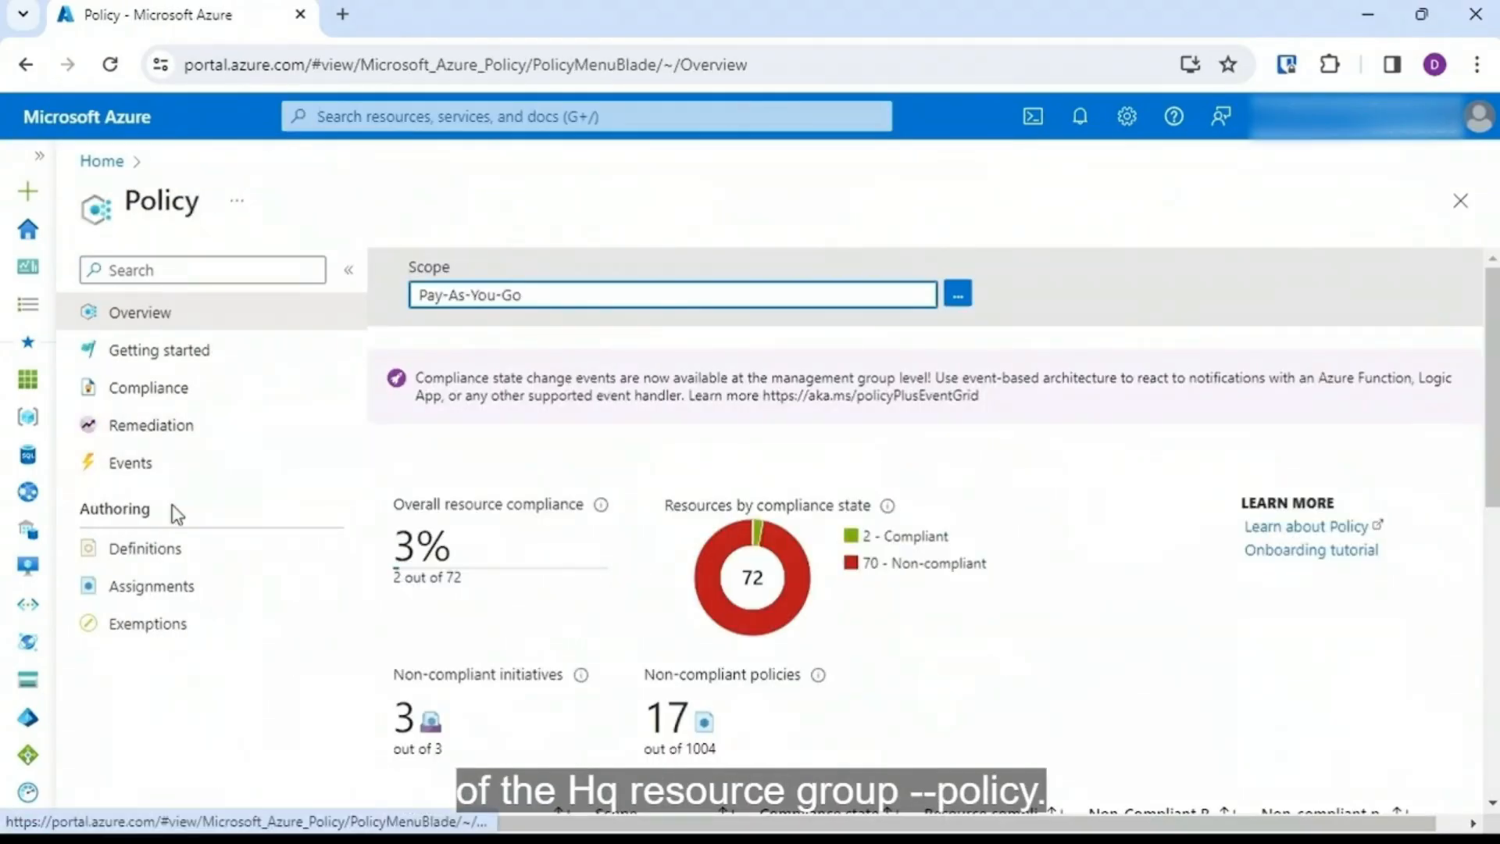
left_click(197, 587)
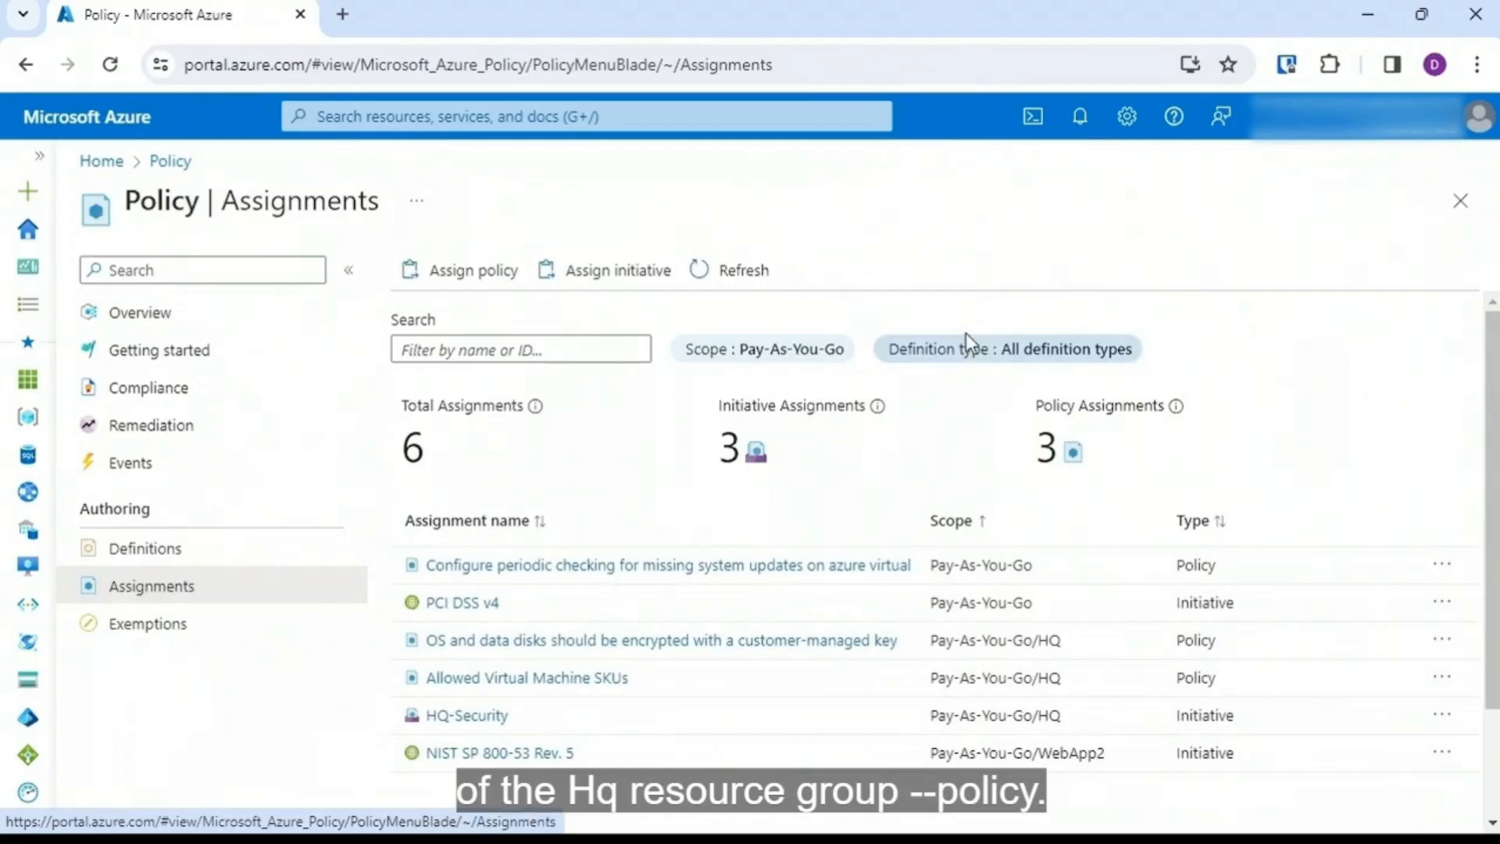
left_click(767, 273)
left_click(768, 273)
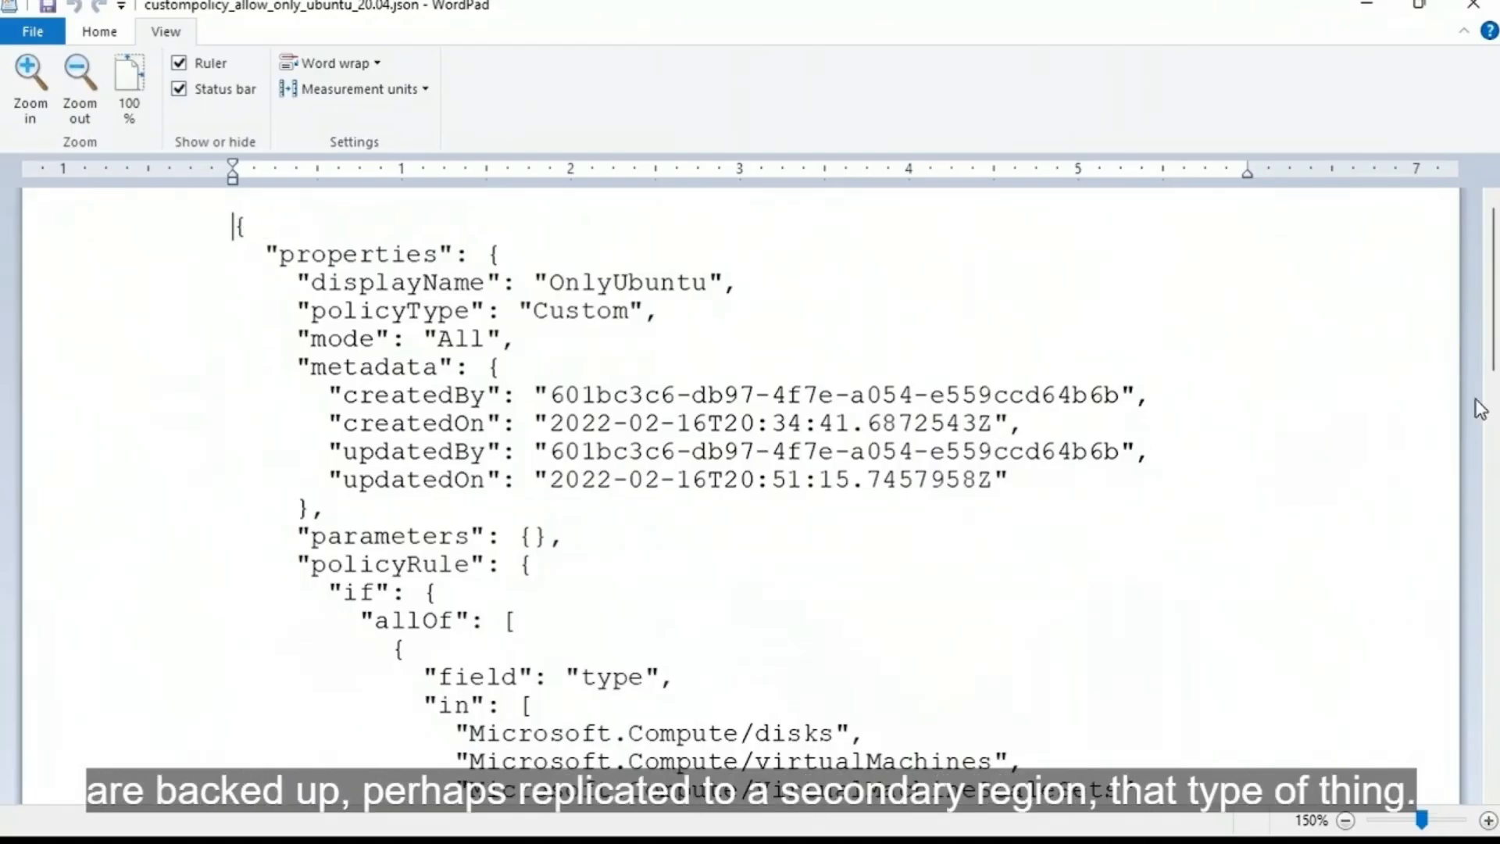
Step: In WordPad, examine the displayName and policyType values at the start of custompolicy_allow_only_ubuntu_20.04.json
left_click_drag(1492, 343, 1492, 297)
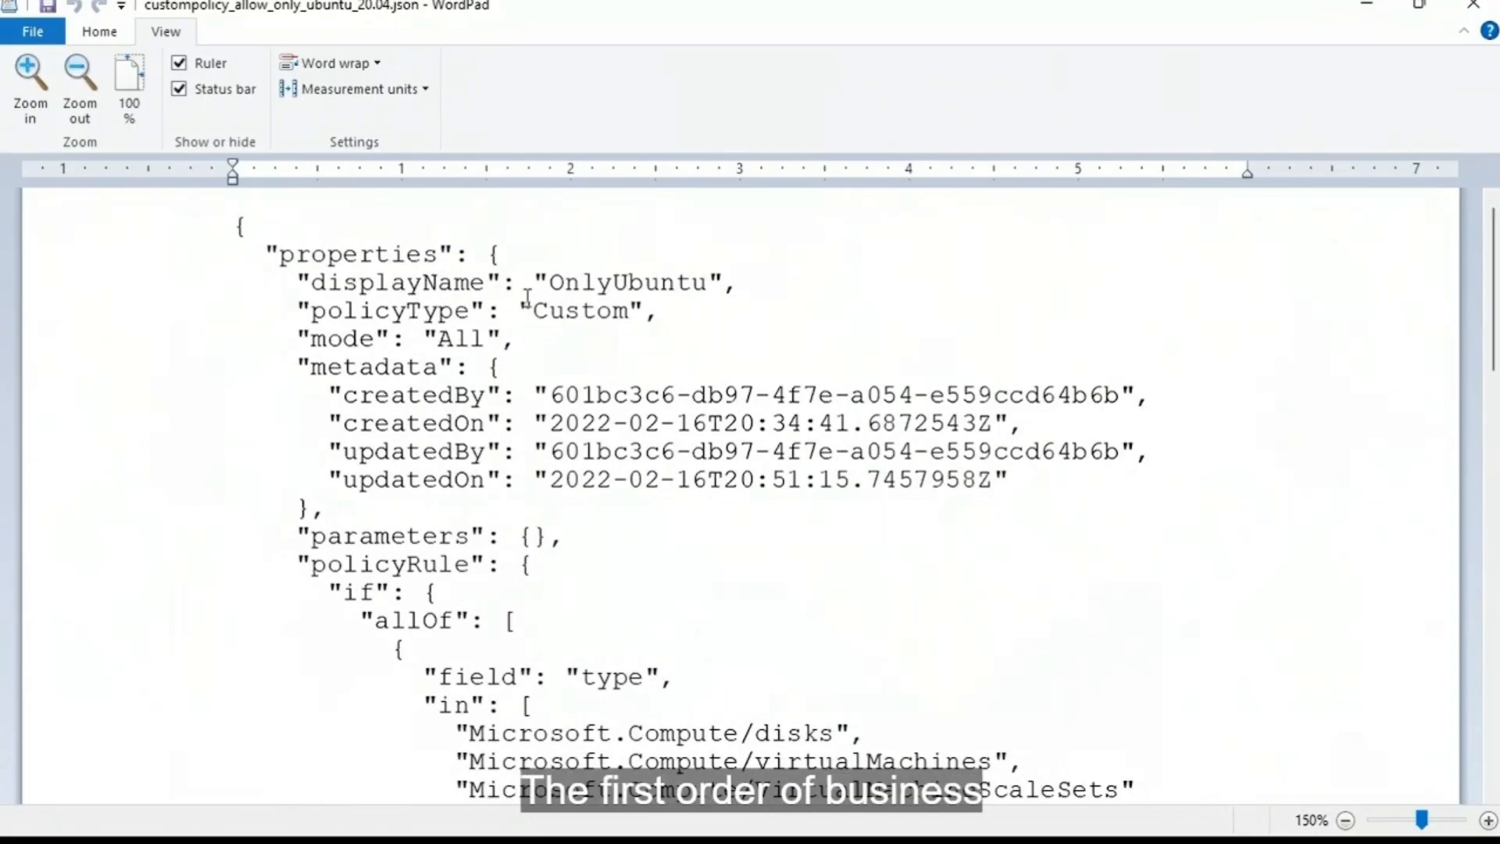
left_click_drag(549, 285, 708, 293)
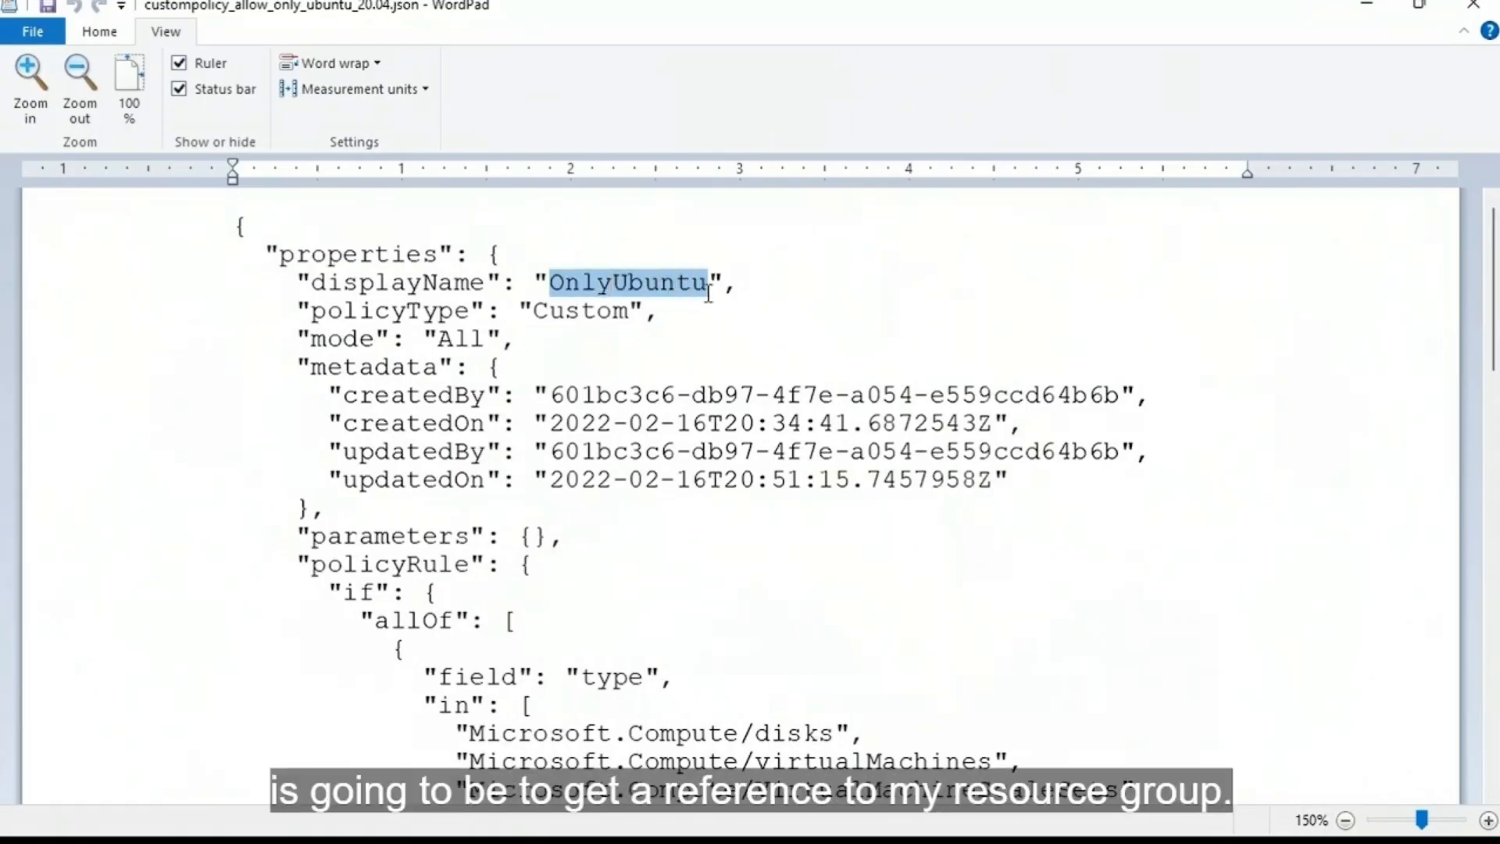
left_click(536, 313)
left_click_drag(537, 314, 629, 324)
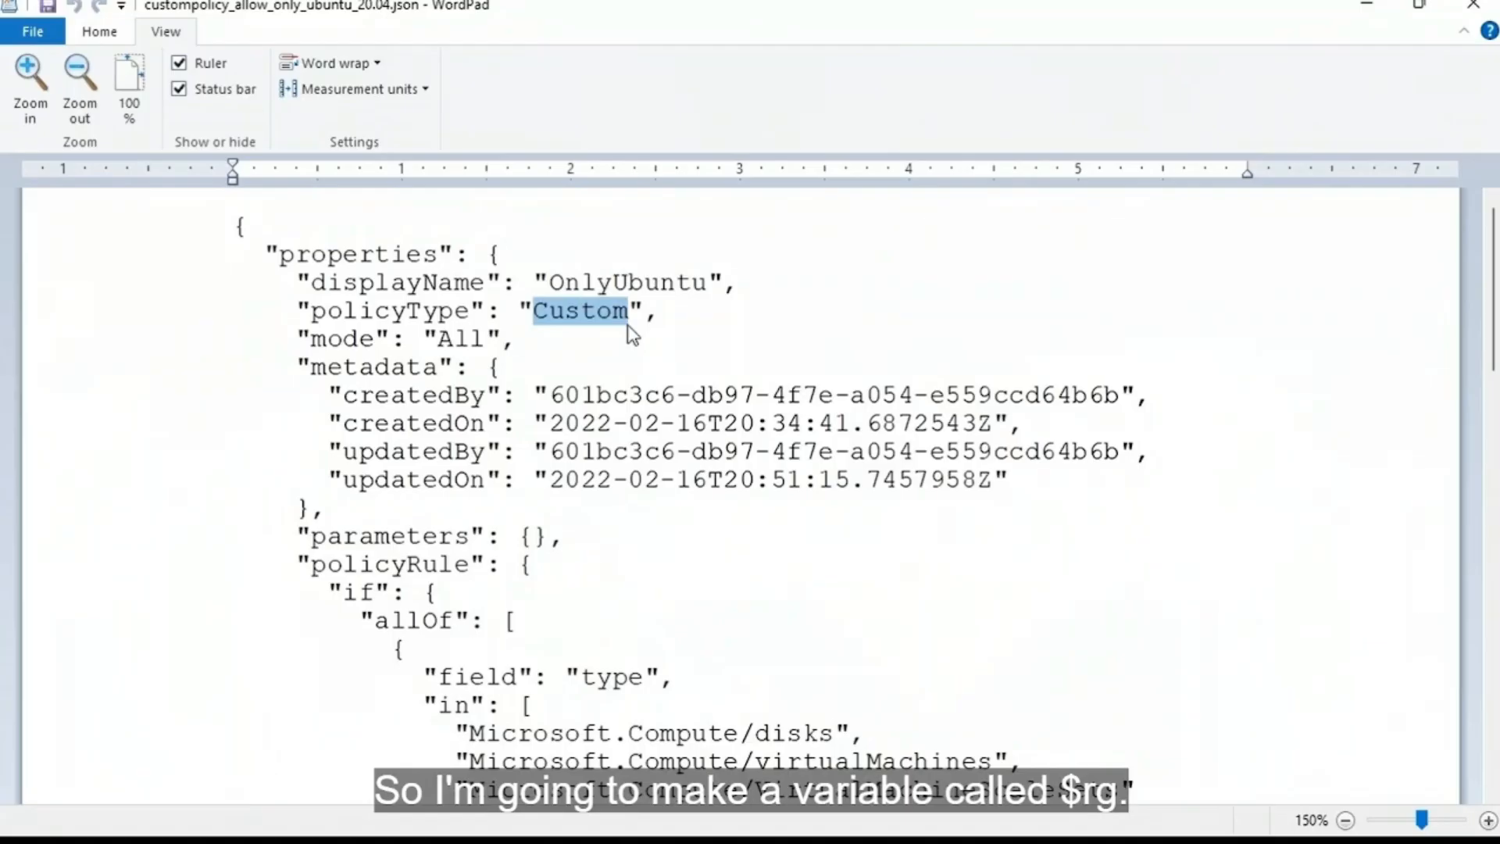
Step: Examine the policy rule's "not" condition, including the image publisher, offer, SKU and version fields, through the rest of the JSON
left_click_drag(1495, 338, 1497, 421)
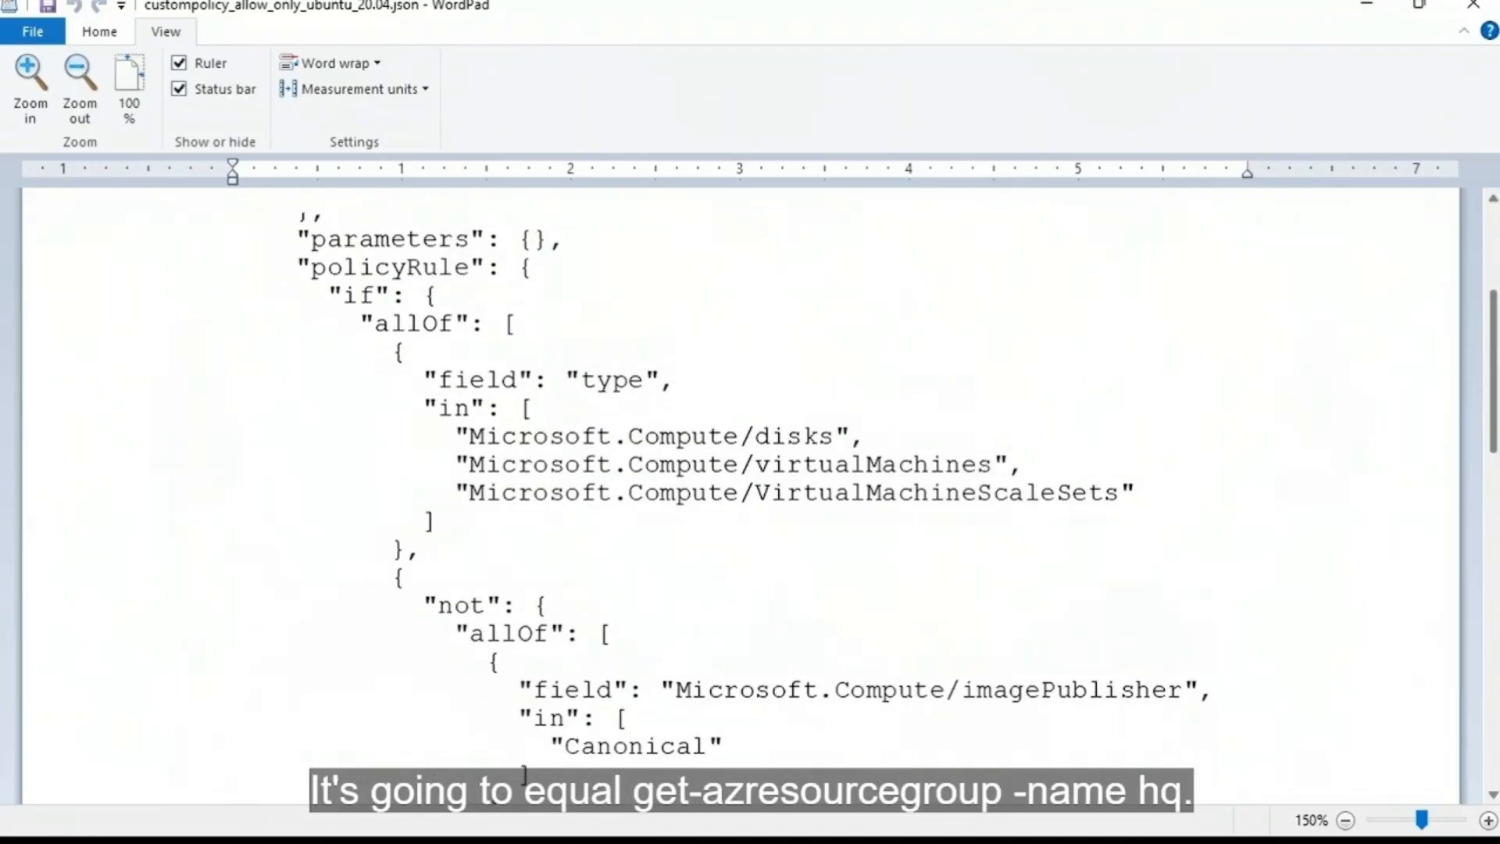
left_click_drag(1498, 421, 1497, 504)
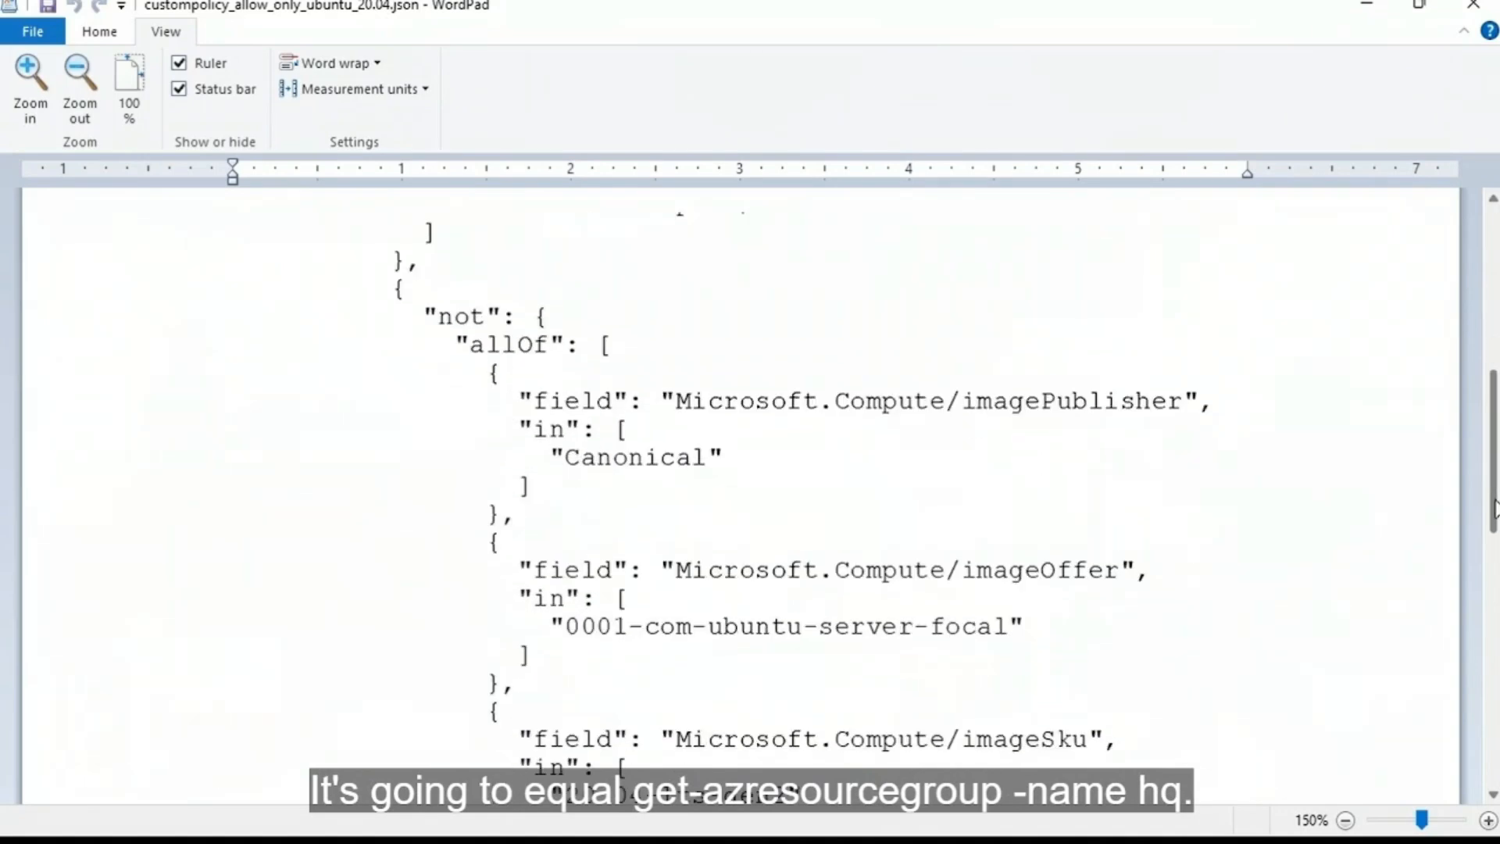
left_click_drag(437, 317, 485, 316)
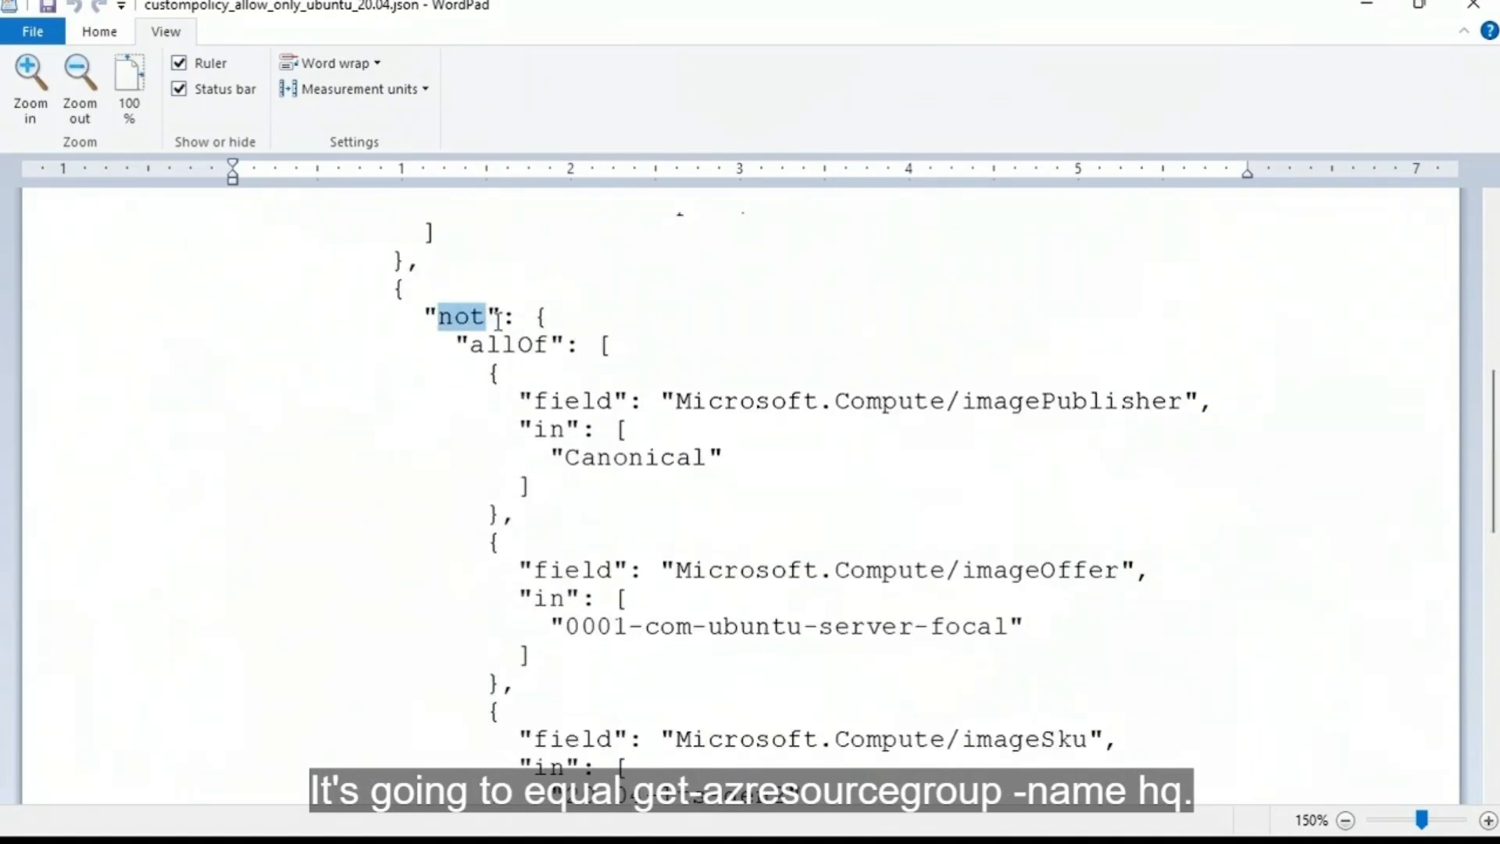
left_click_drag(962, 400, 1152, 401)
left_click_drag(564, 456, 712, 458)
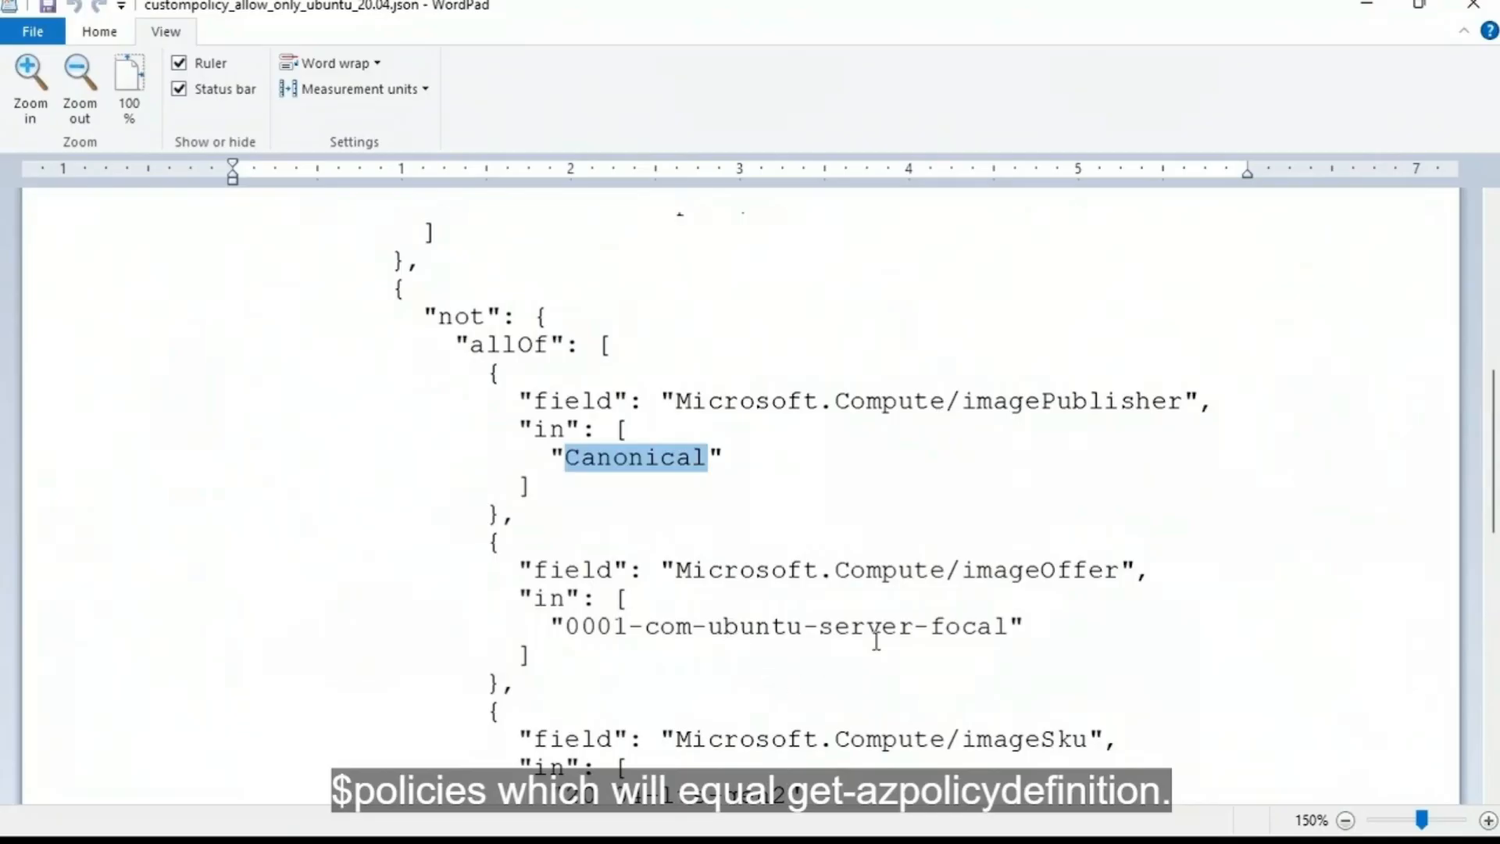
scroll(1492, 514, "down", 3)
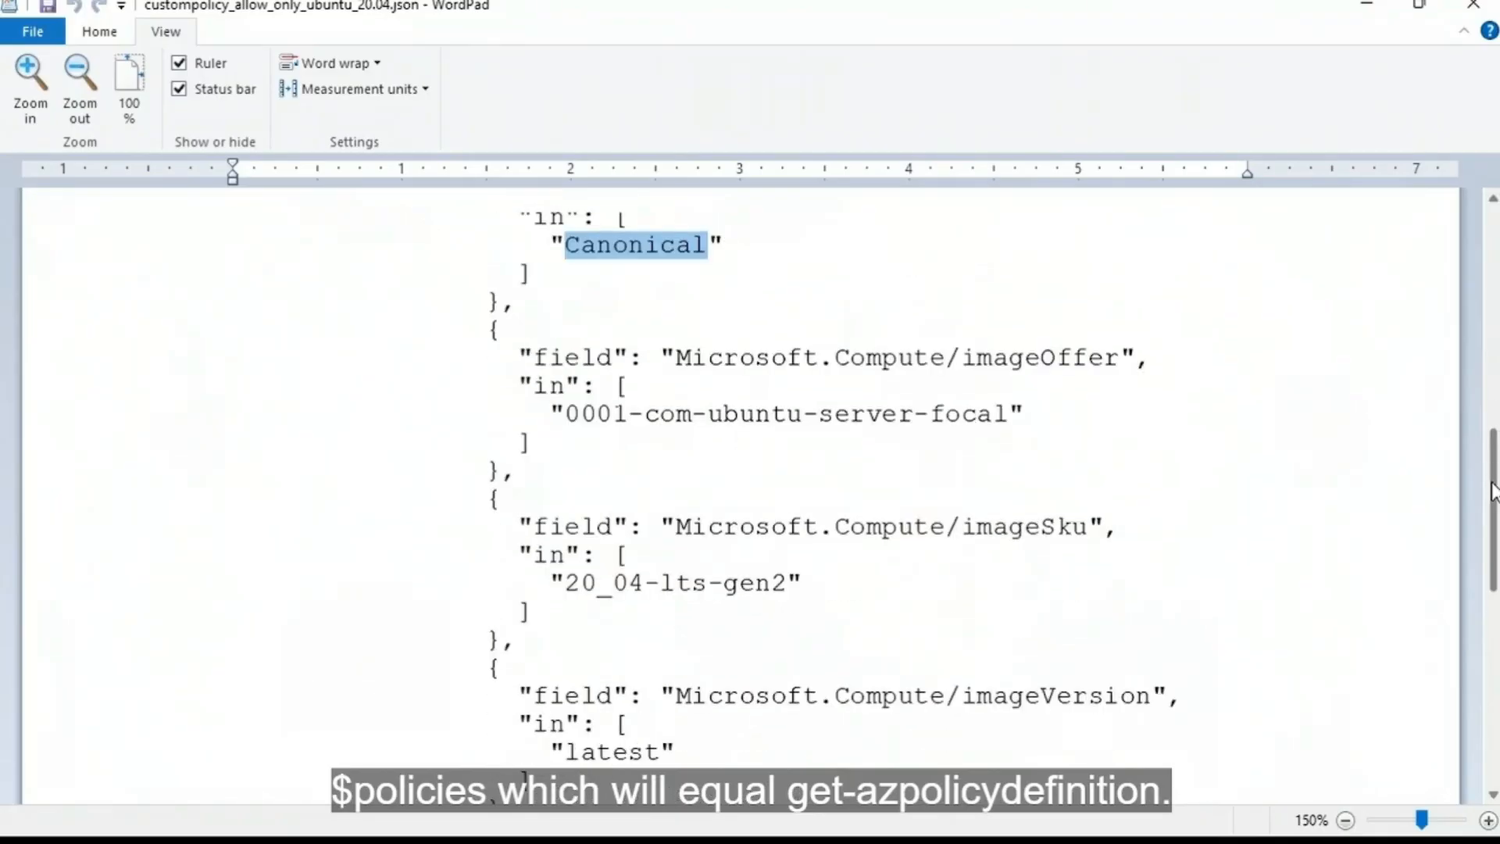
scroll(1492, 514, "down", 3)
left_click_drag(657, 614, 328, 582)
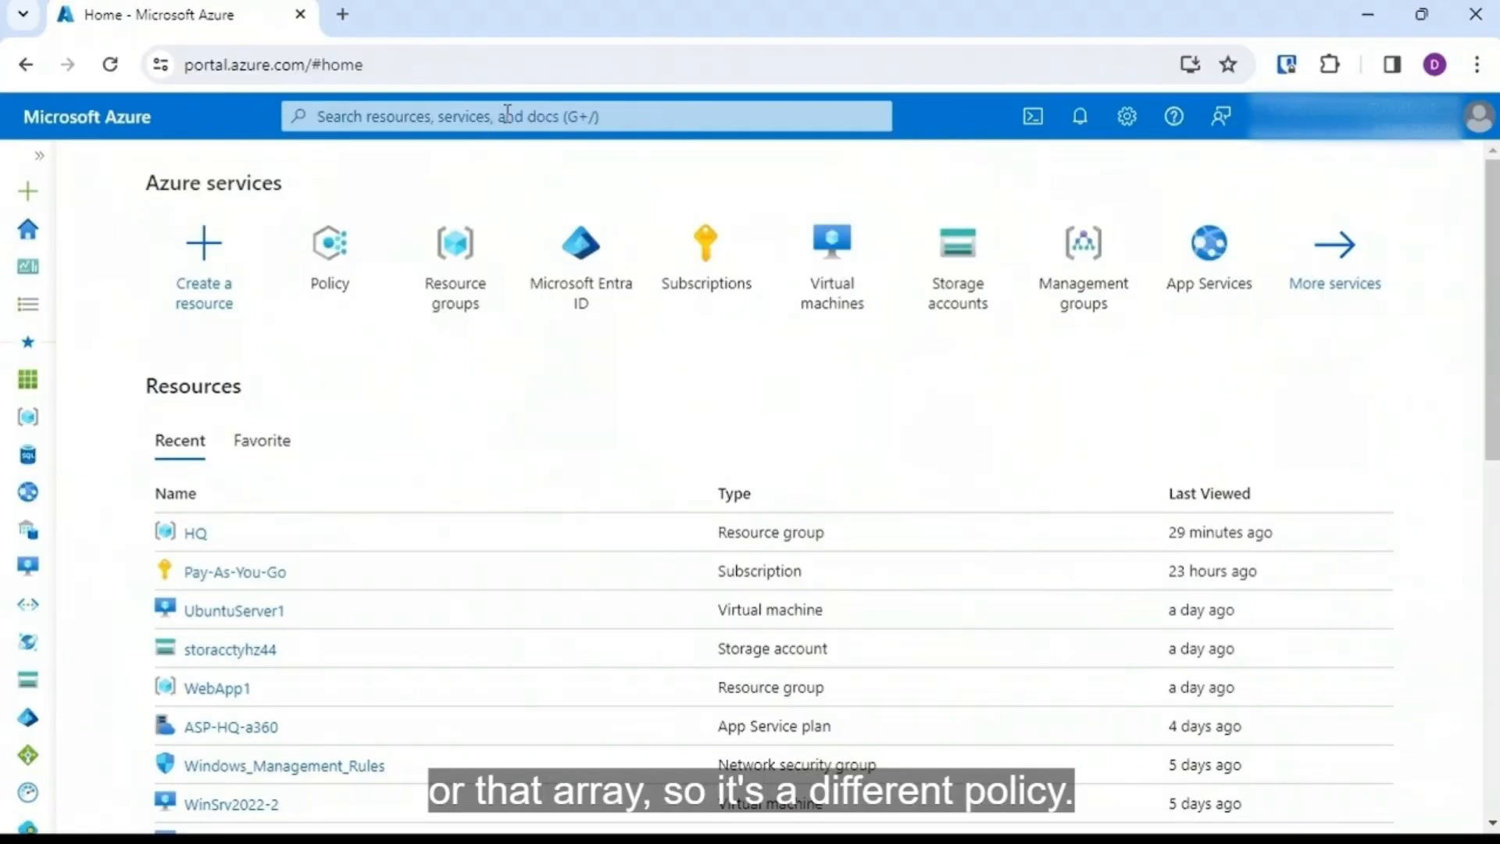
Step: Switch to the Azure portal, search for "policy", open the Policy service's definitions and browse the existing ones
left_click(506, 116)
type("policy")
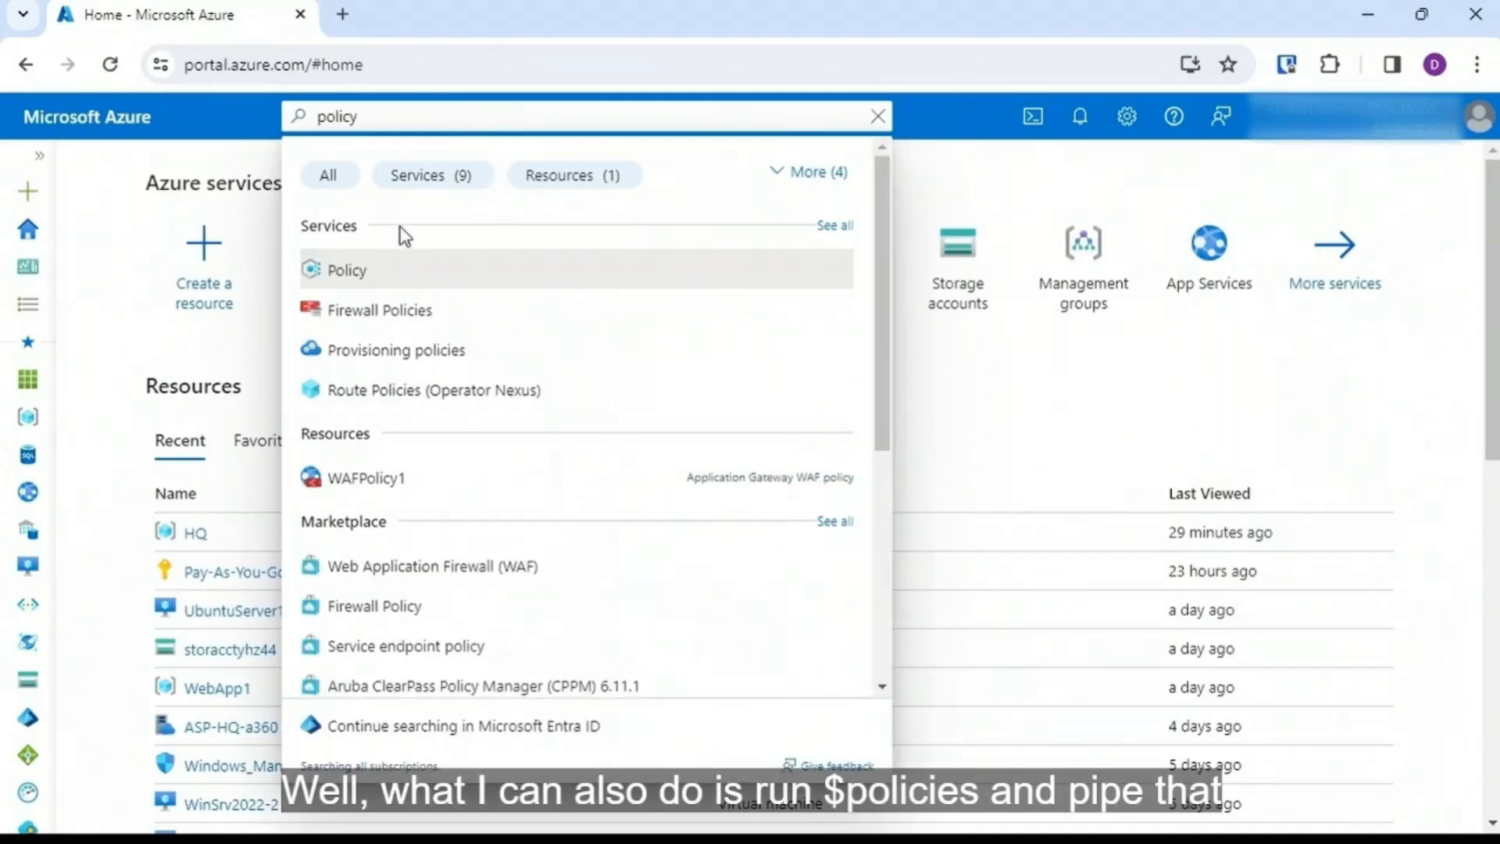
left_click(388, 270)
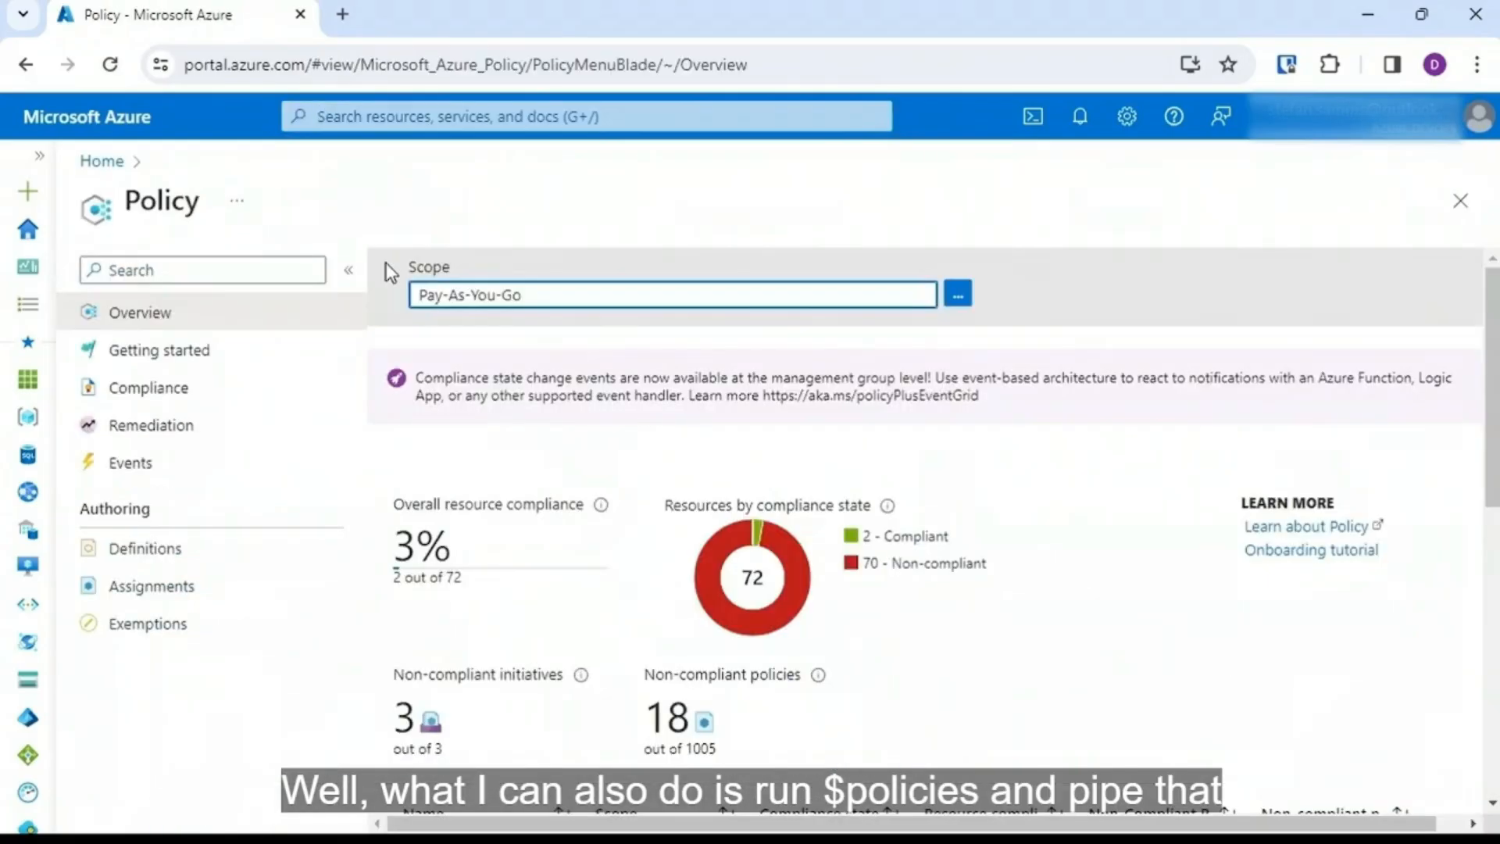
left_click(162, 552)
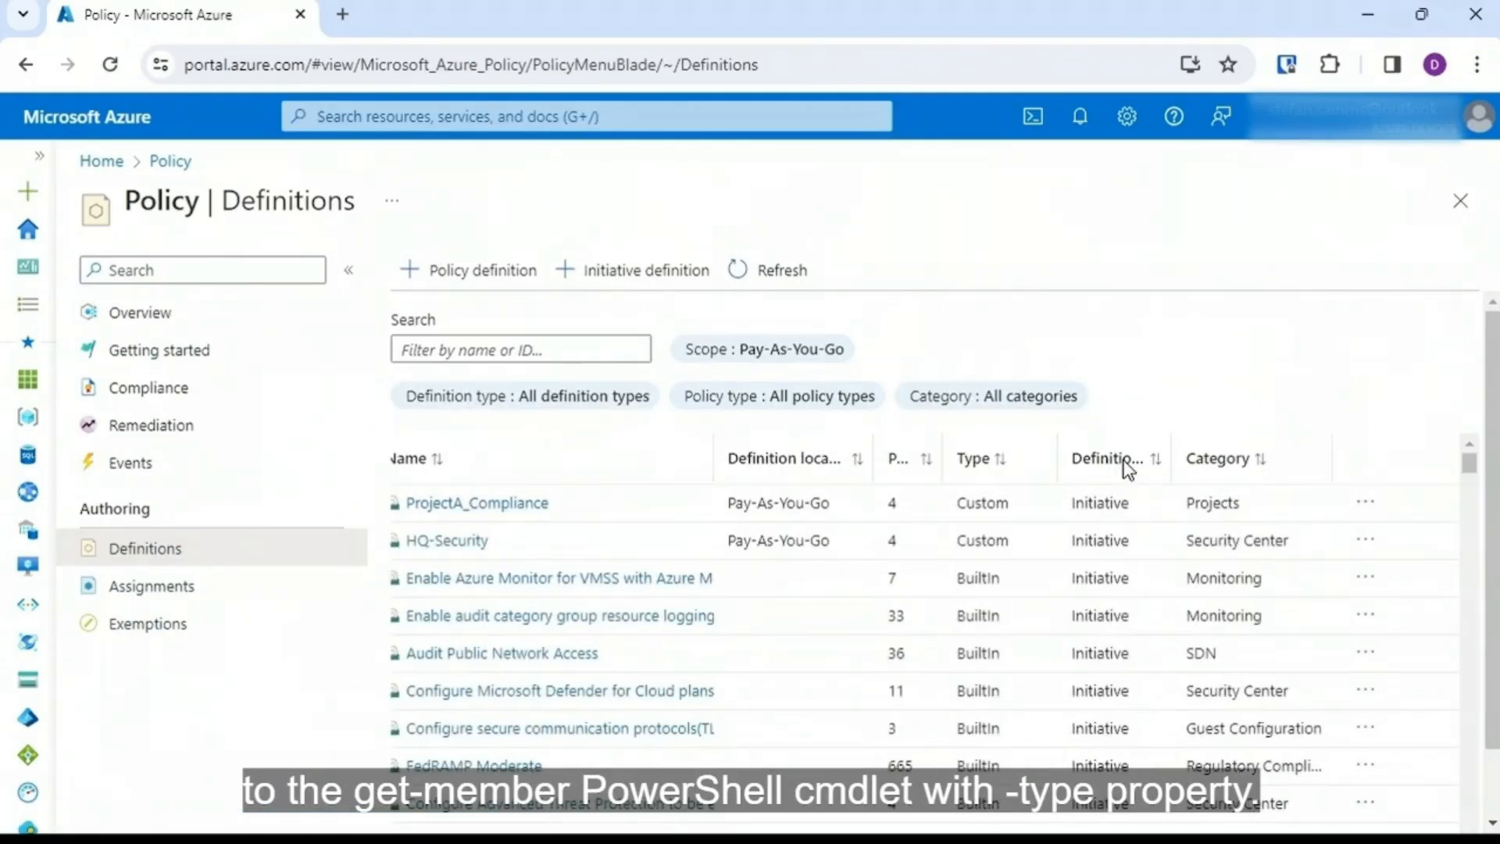
scroll(938, 547, "down", 1)
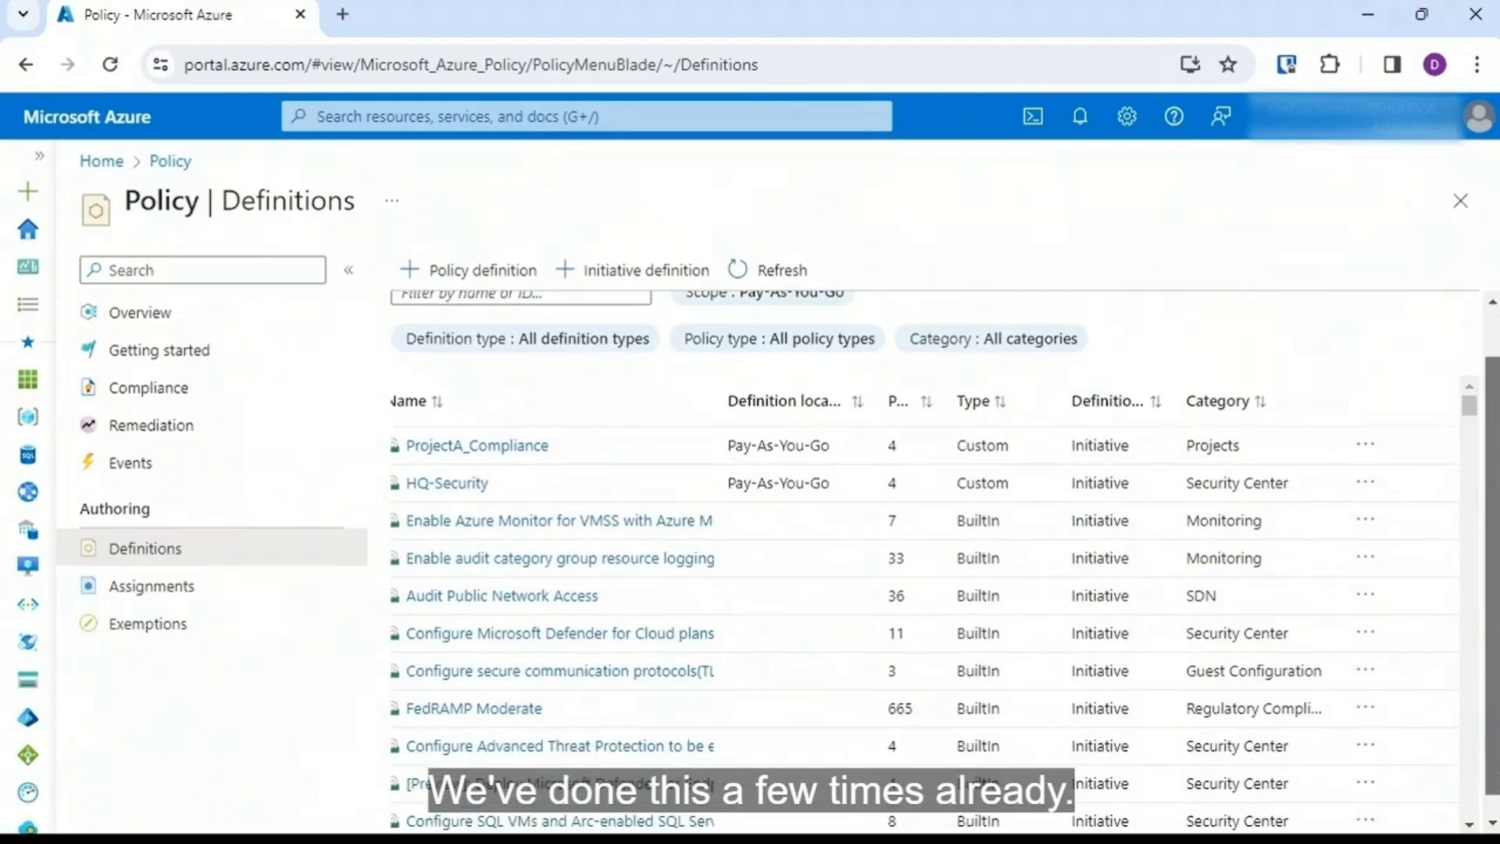
left_click_drag(1493, 575, 1493, 595)
left_click(1470, 807)
left_click(1467, 805)
left_click_drag(1467, 388, 1465, 535)
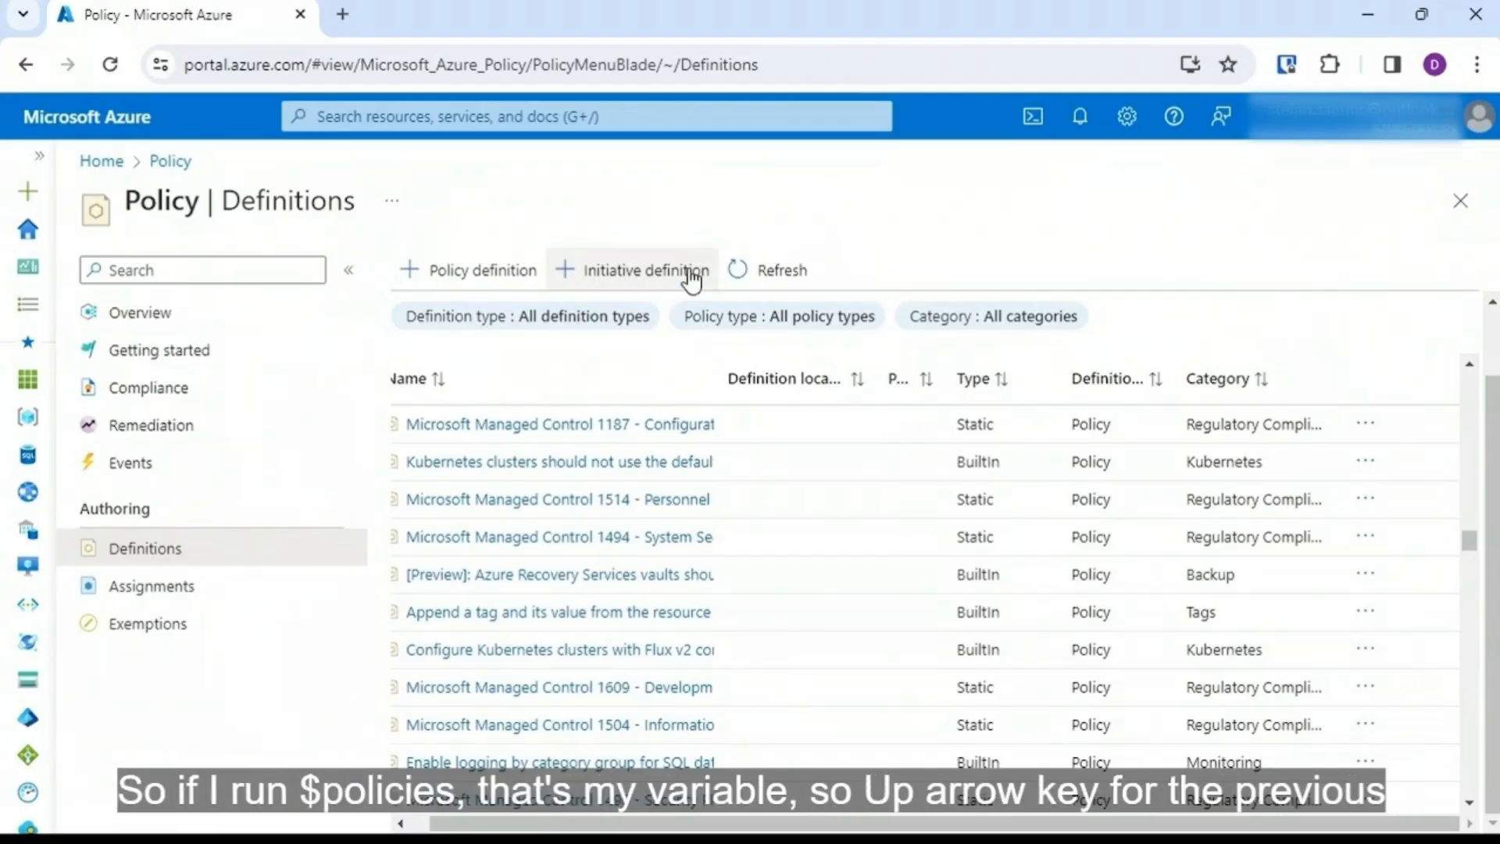
Step: Start a new policy definition and set its definition location to the Pay-As-You-Go subscription
left_click(489, 283)
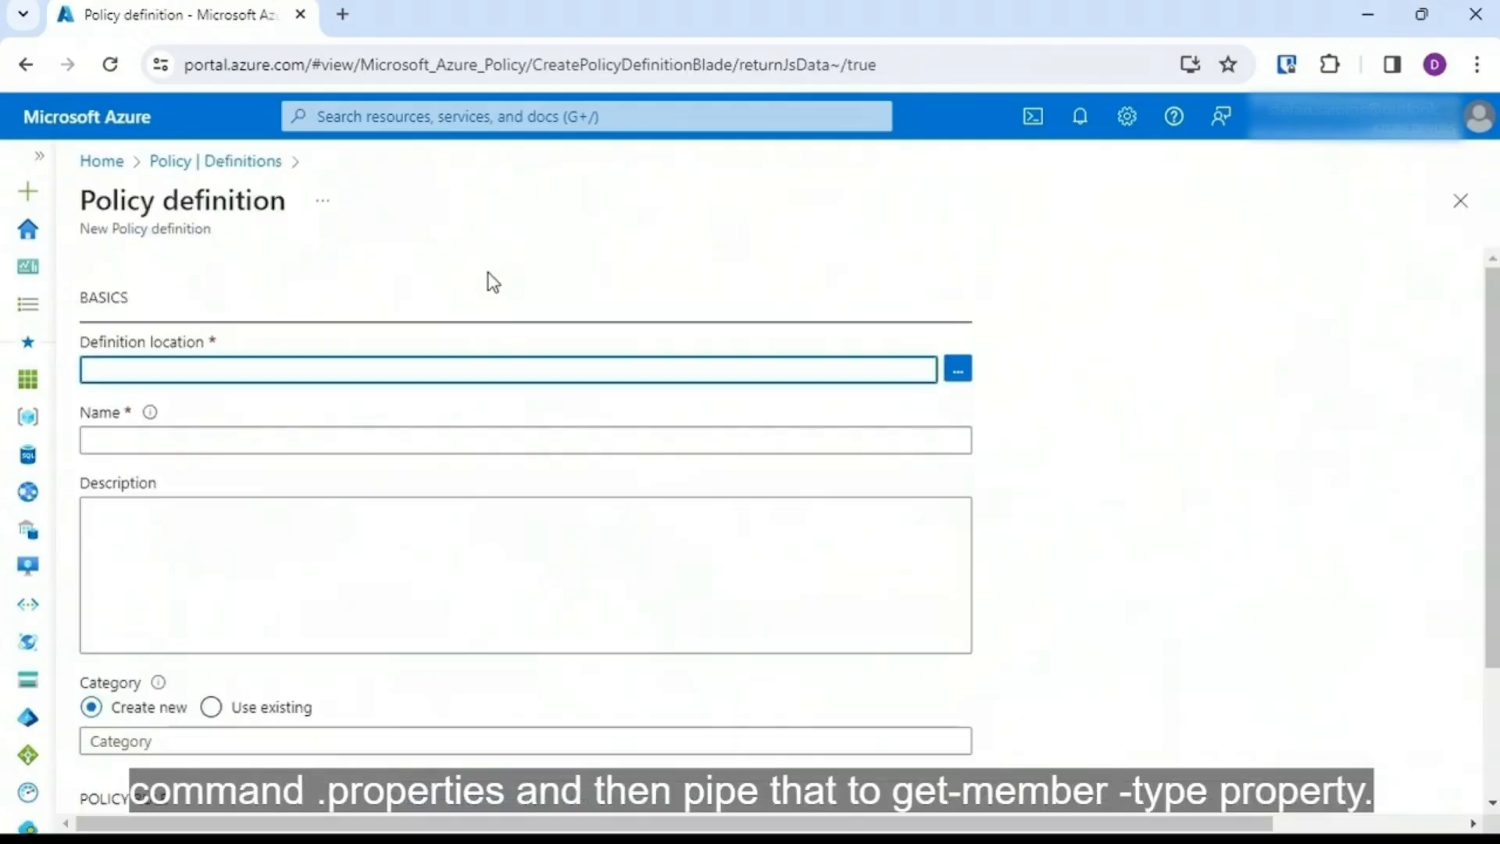
left_click(955, 371)
left_click(1012, 391)
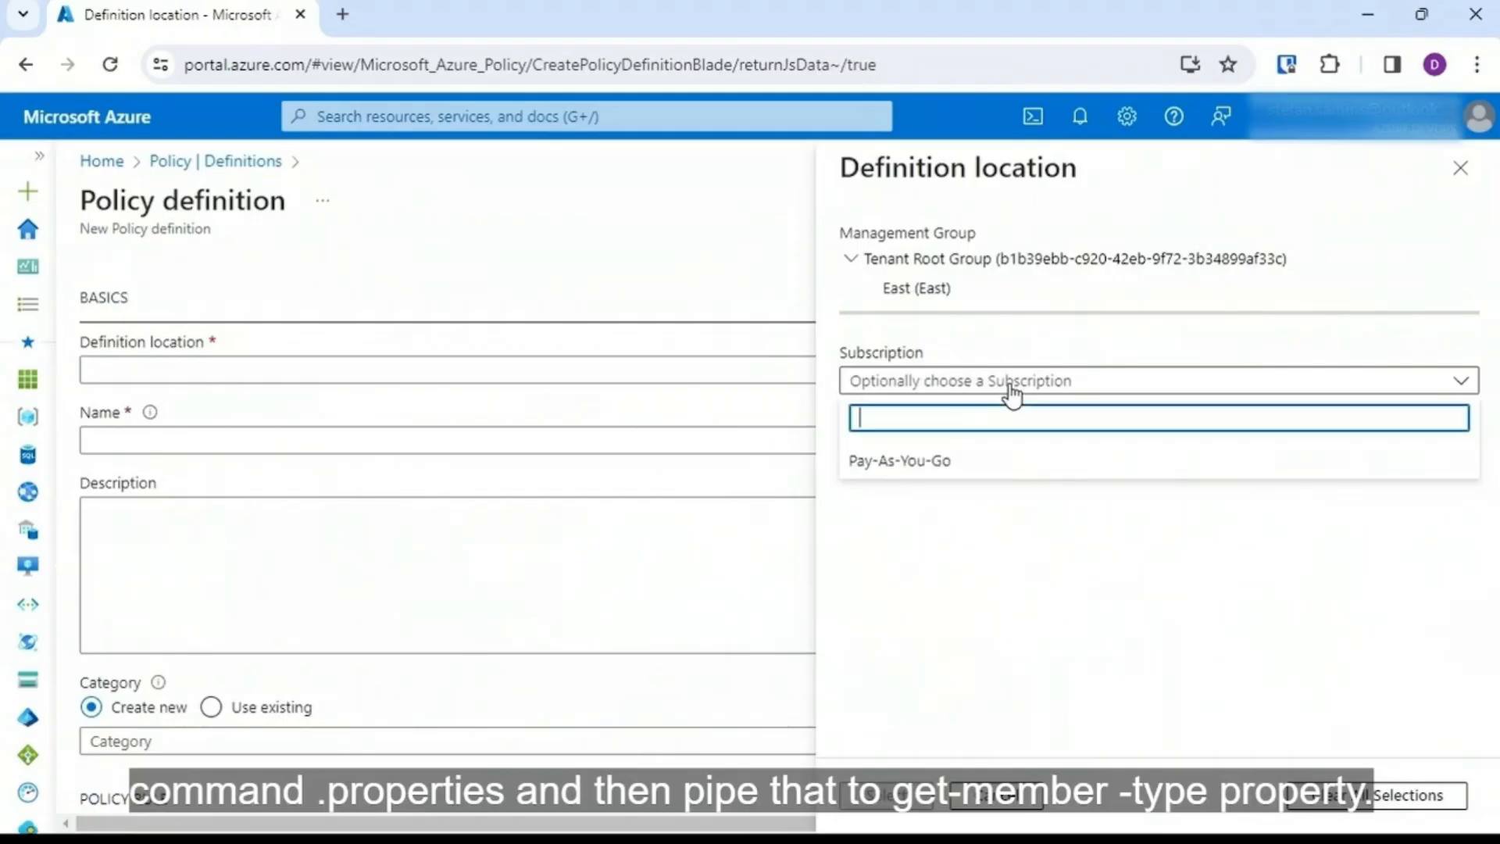
left_click(971, 460)
left_click(894, 795)
Step: Name the new policy definition "Only Allow Ubuntu Server VMs"
left_click(757, 440)
type("Only ")
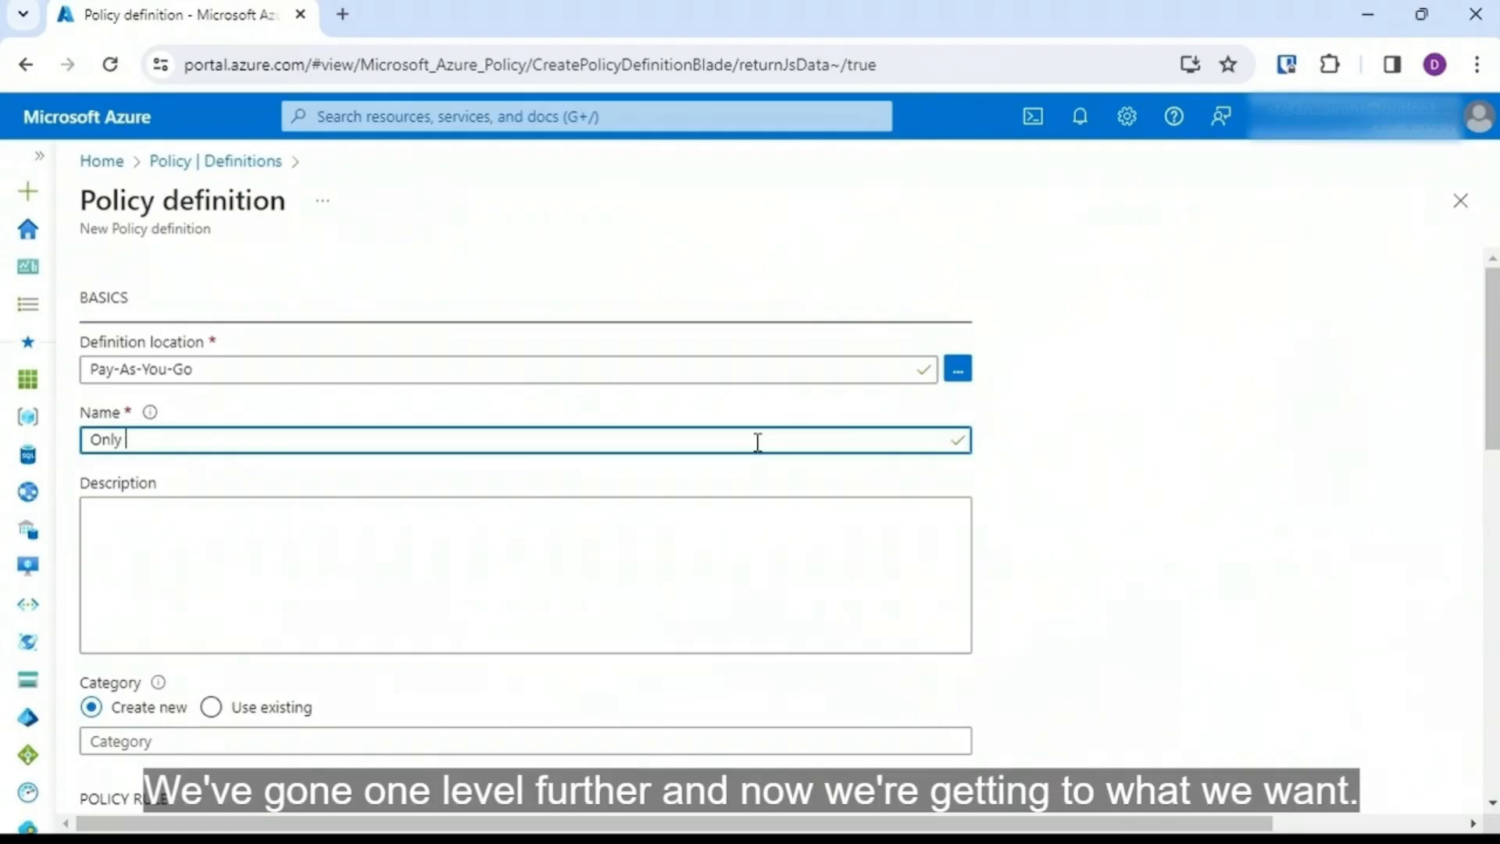
type("Allow Ubuntu")
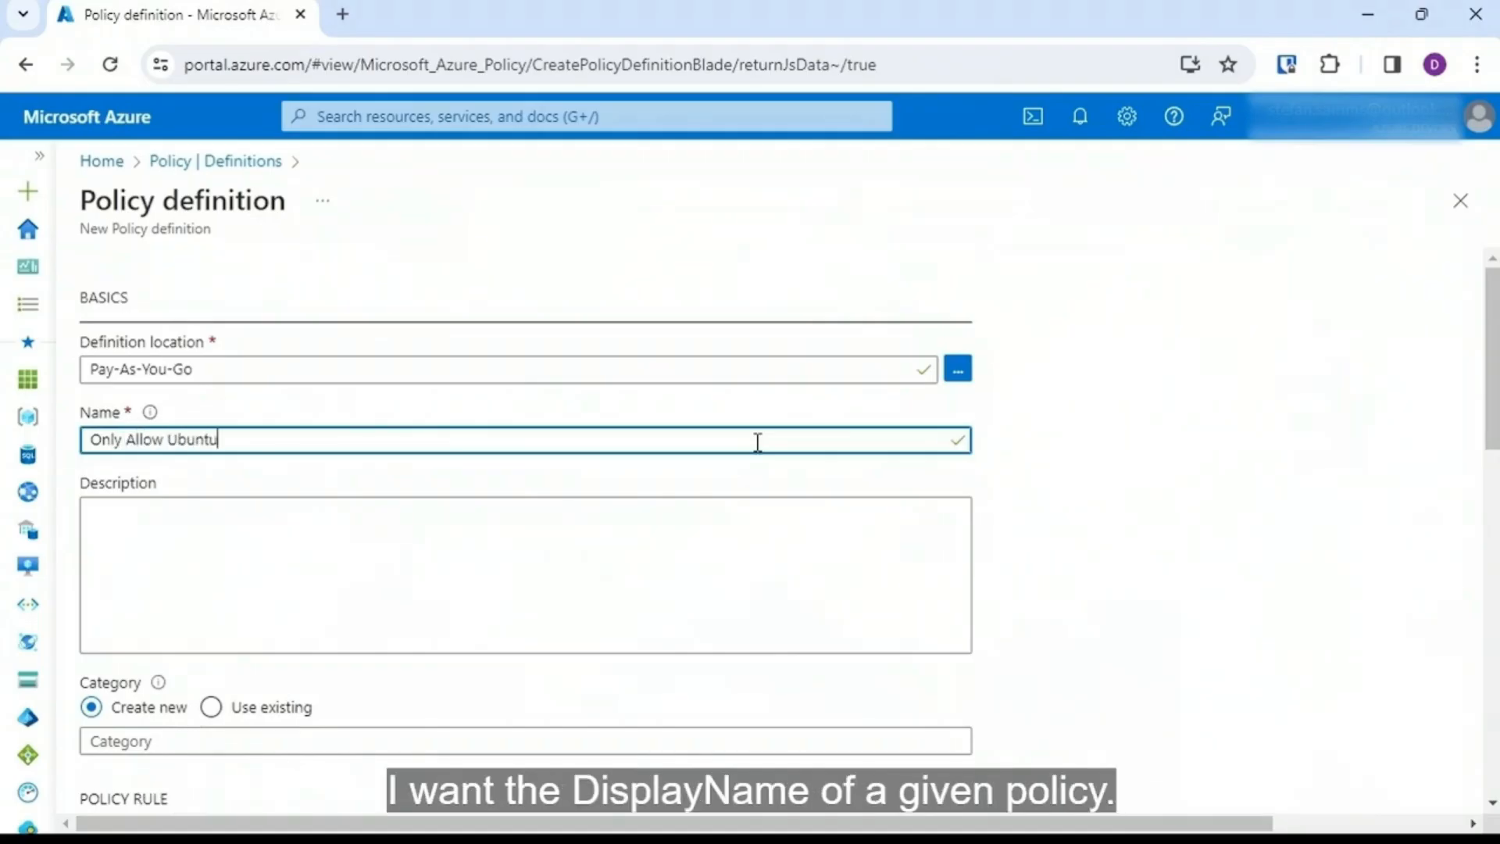
type(" Server VMs")
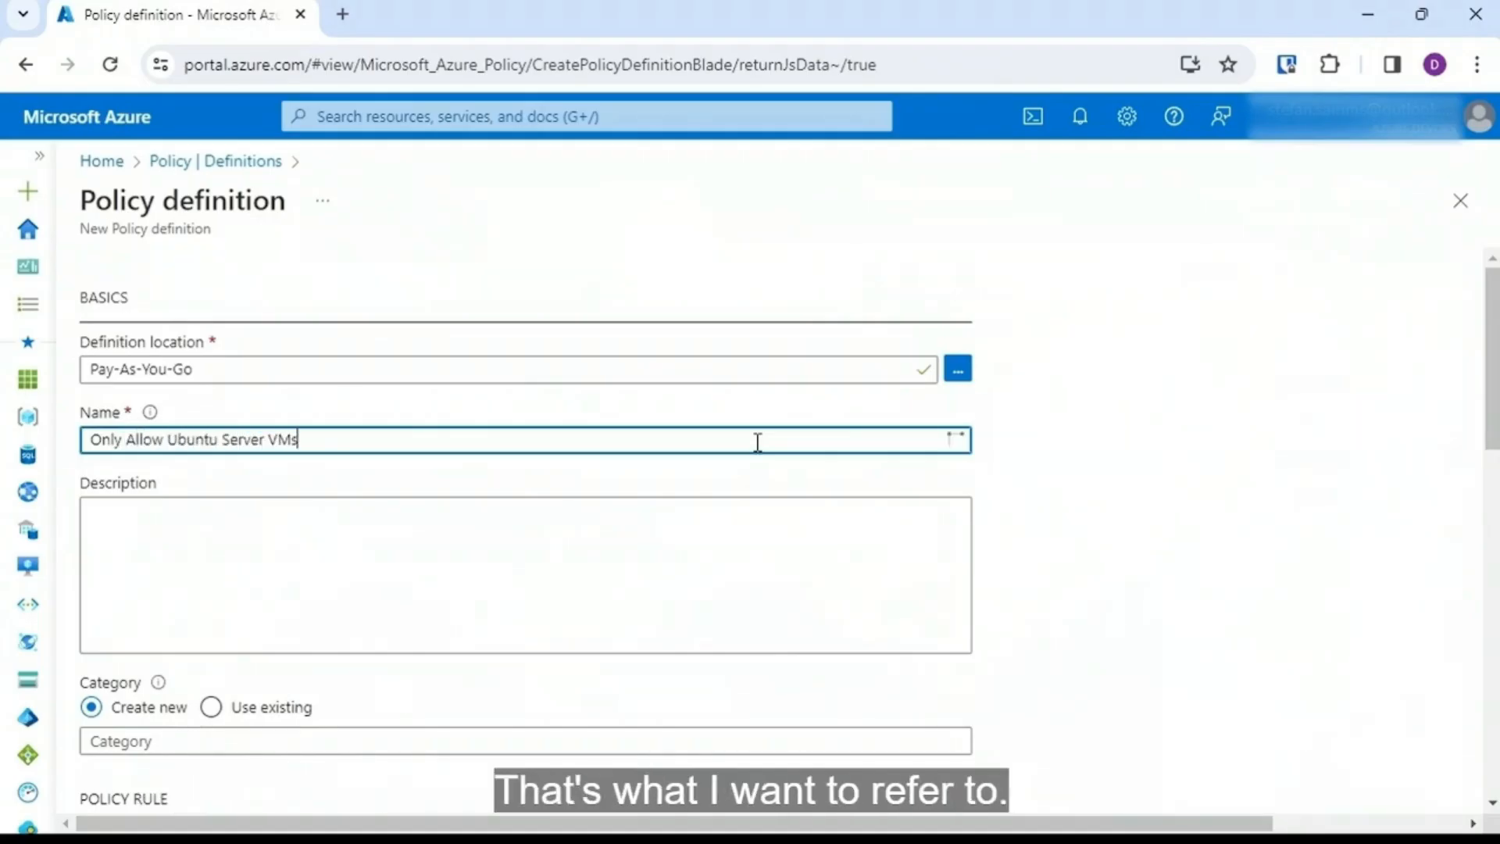
Step: Create a new category named "VM Deployment Limitations" for the policy definition, after browsing the existing categories
left_click(743, 552)
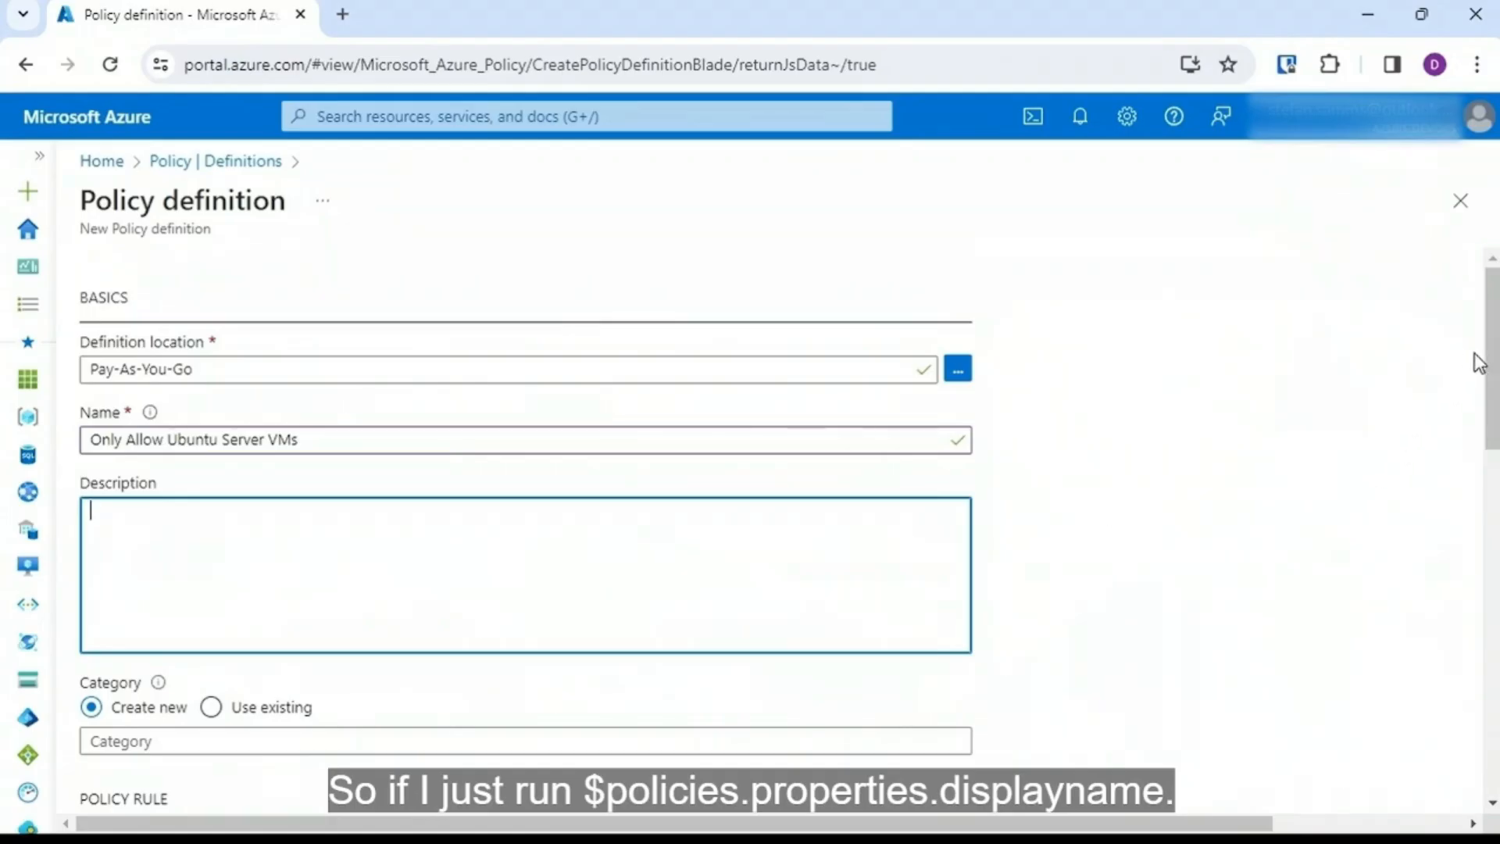
left_click_drag(1492, 391, 1480, 492)
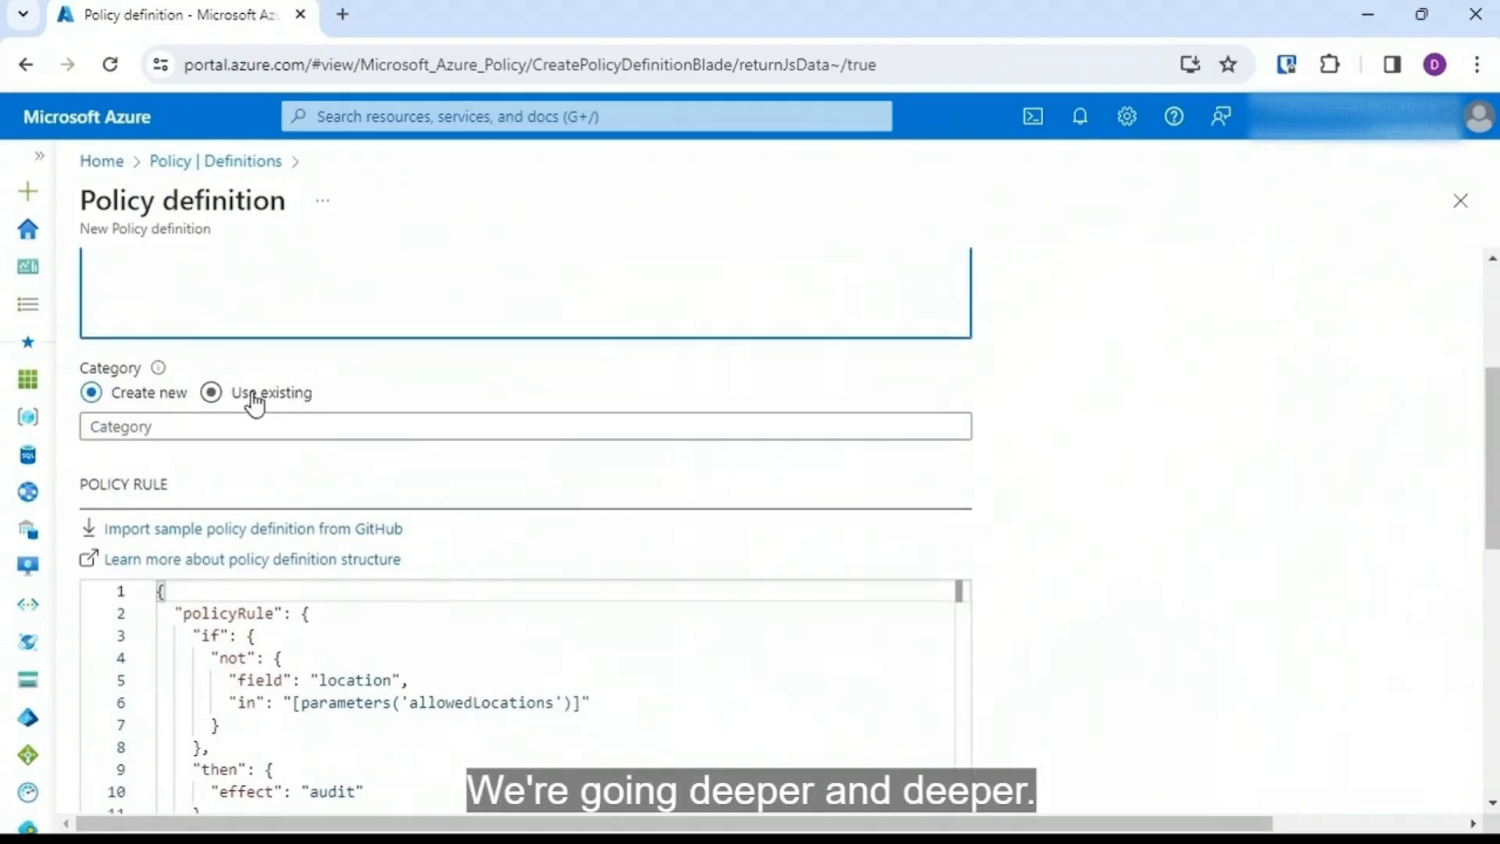
left_click(211, 393)
left_click(235, 431)
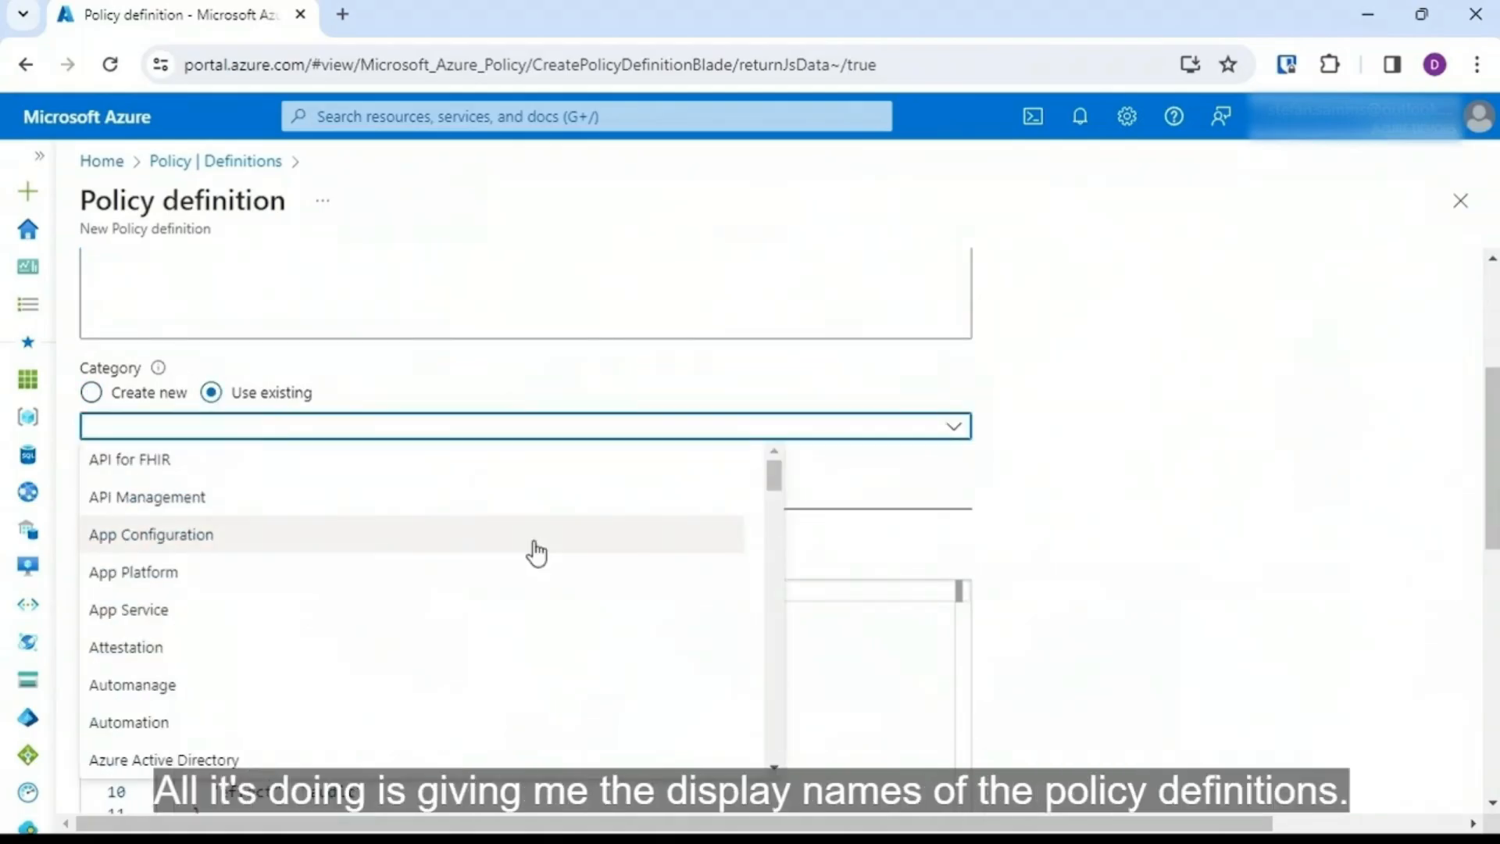
left_click(858, 387)
left_click(153, 405)
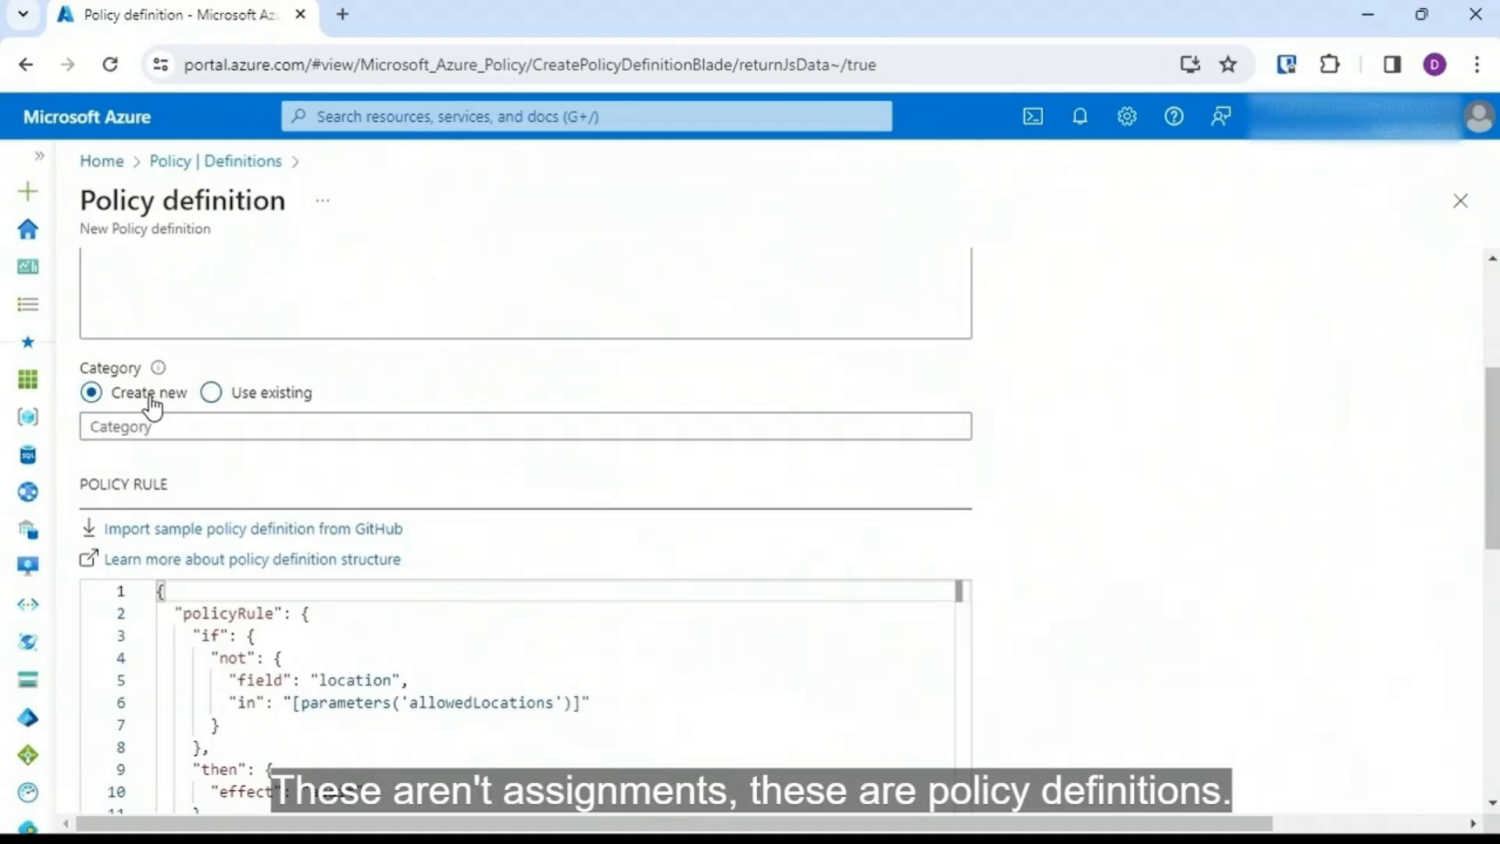
left_click(191, 429)
type("V")
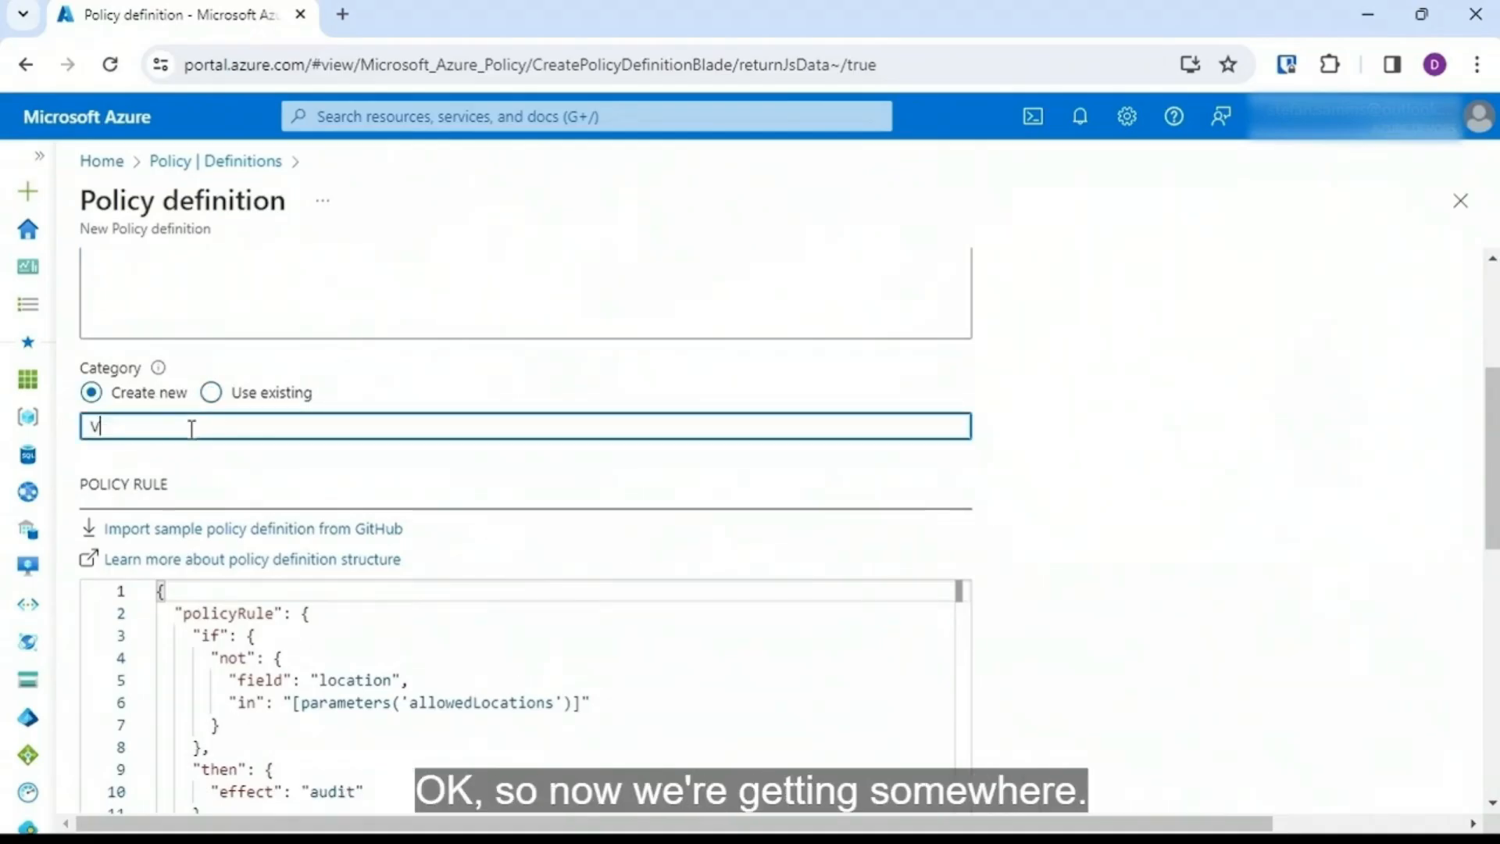
type("M Deployment Limitations")
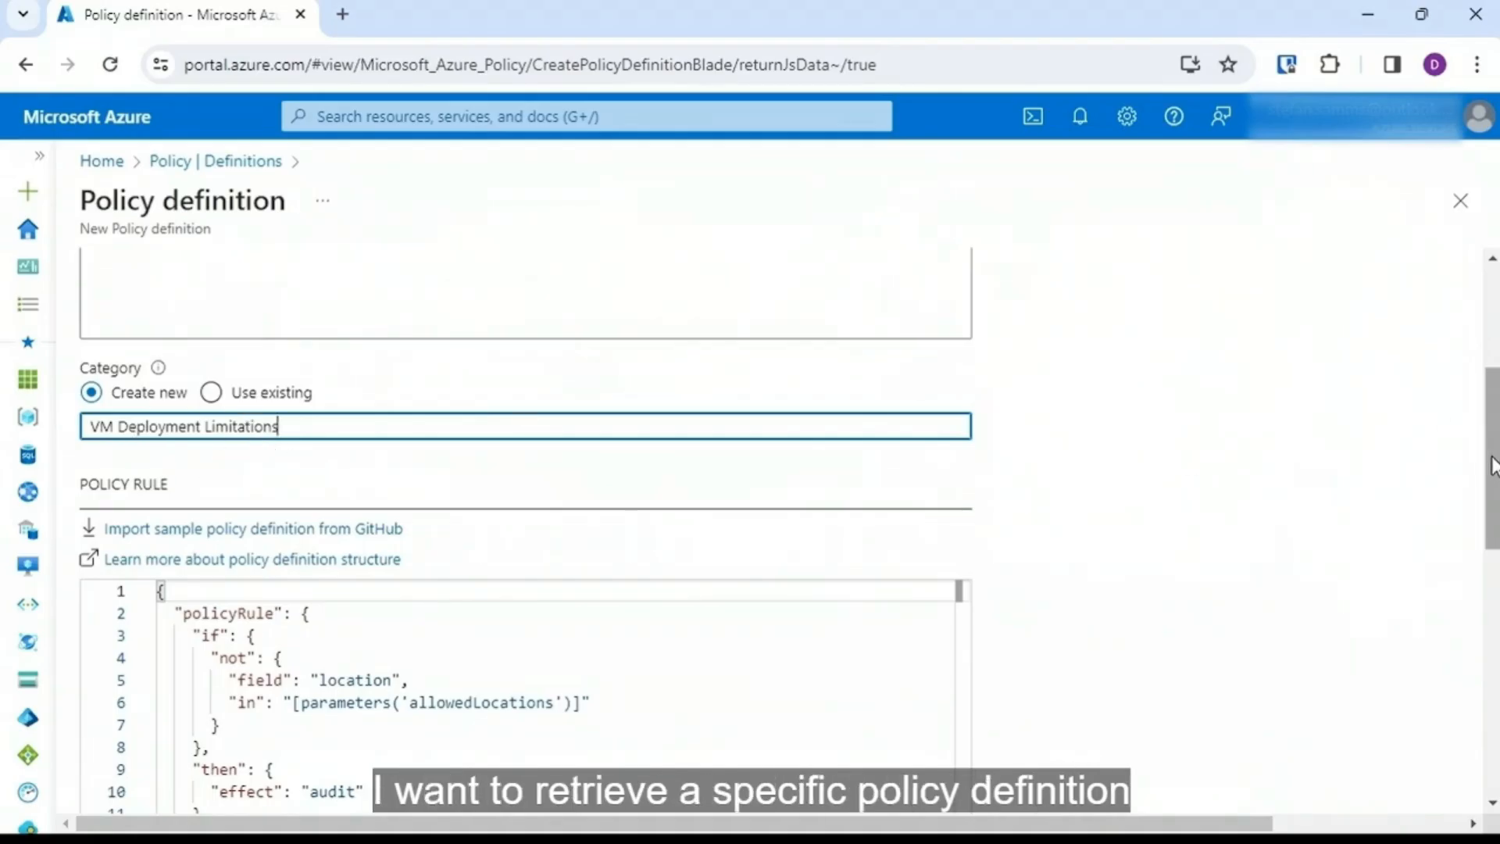
Step: Replace the default policy rule with the OnlyUbuntu JSON, review its "not" conditions and "deny" effect, and save the definition
left_click_drag(1492, 464, 1492, 568)
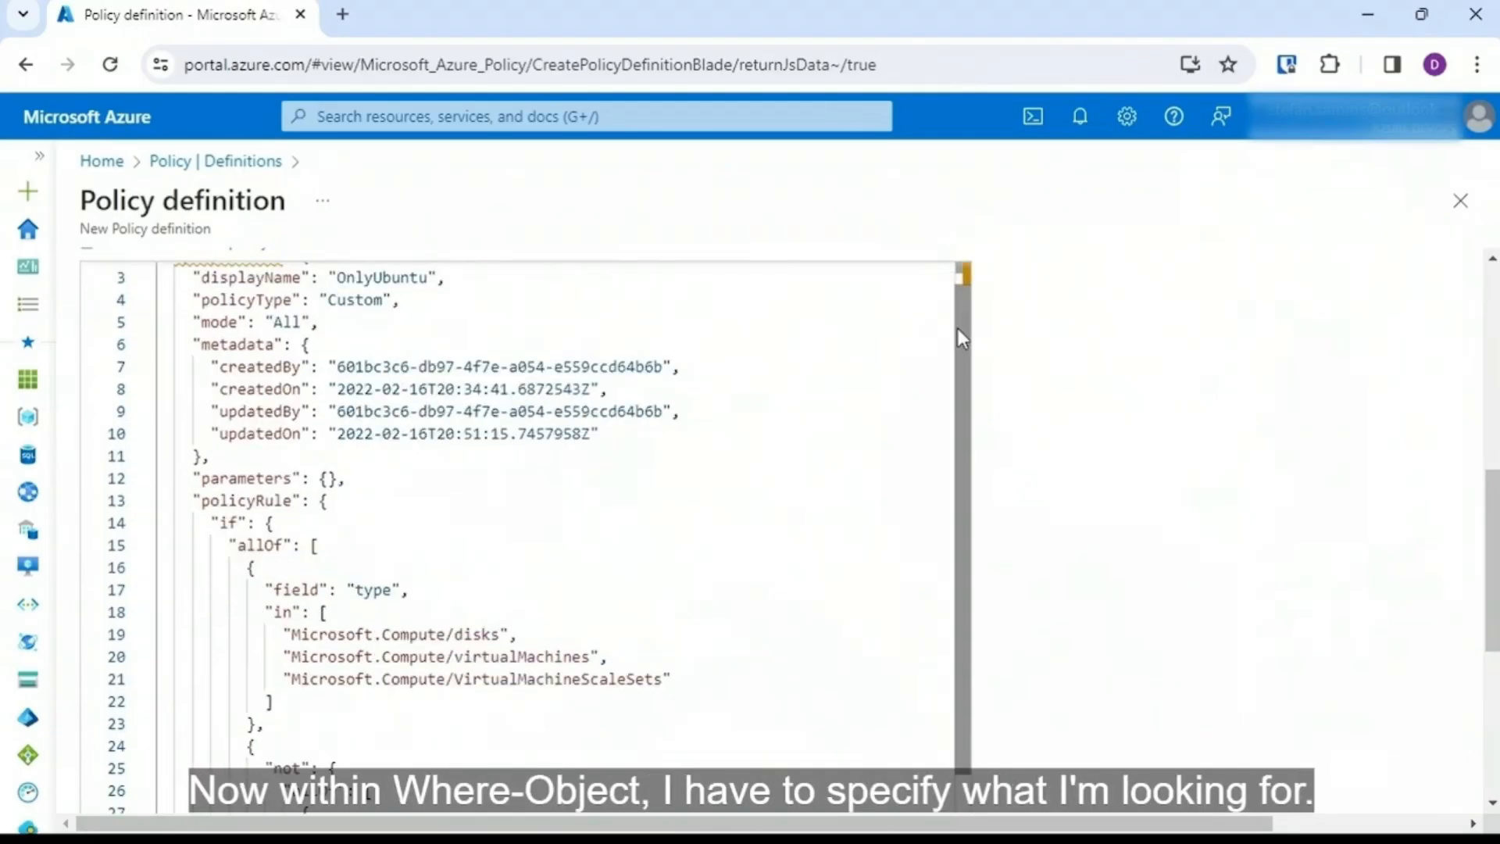
left_click_drag(957, 328, 974, 583)
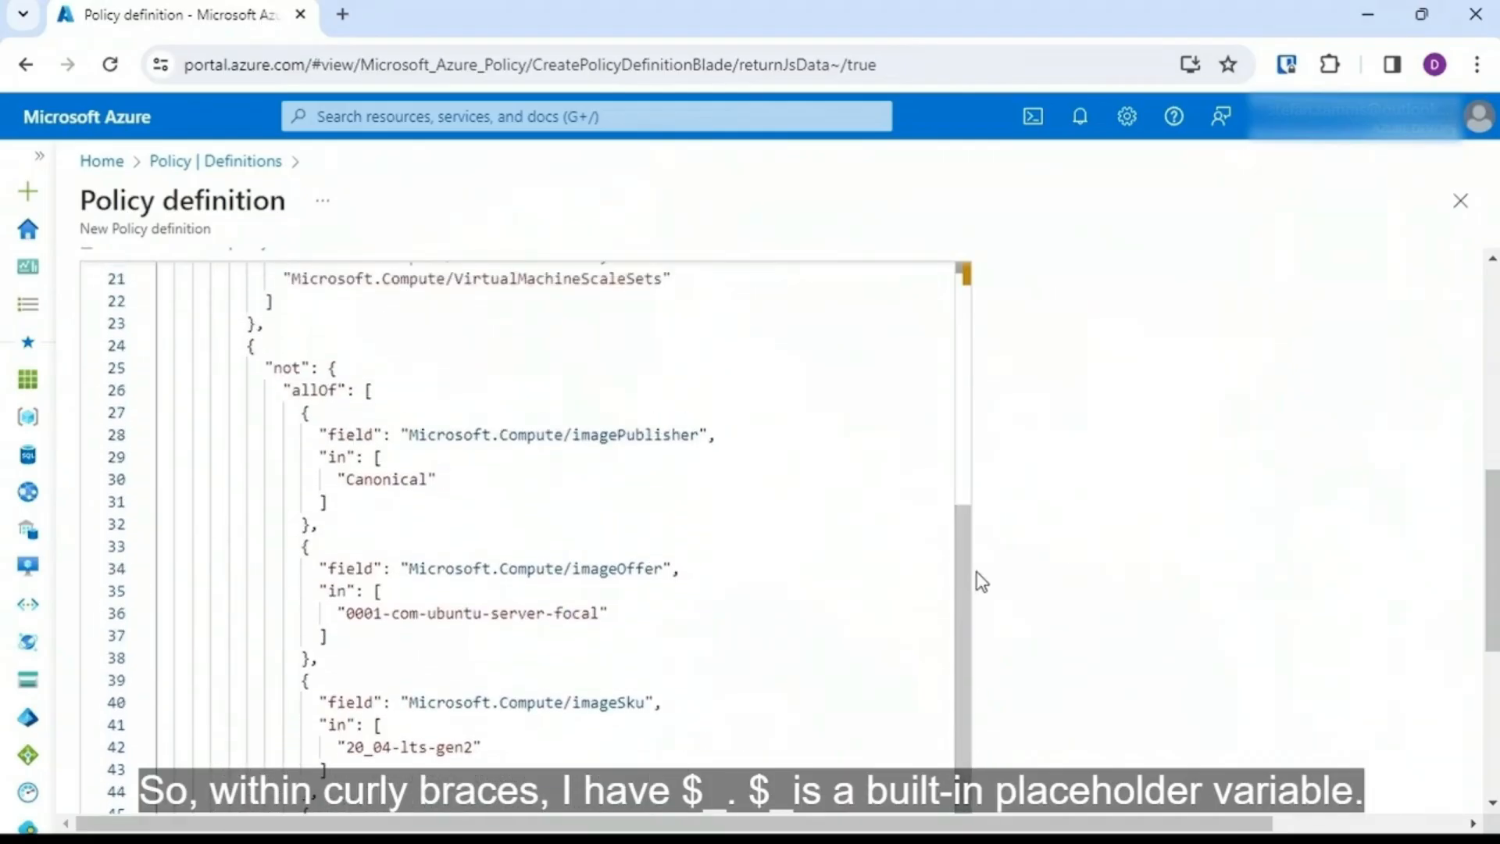
double_click(286, 367)
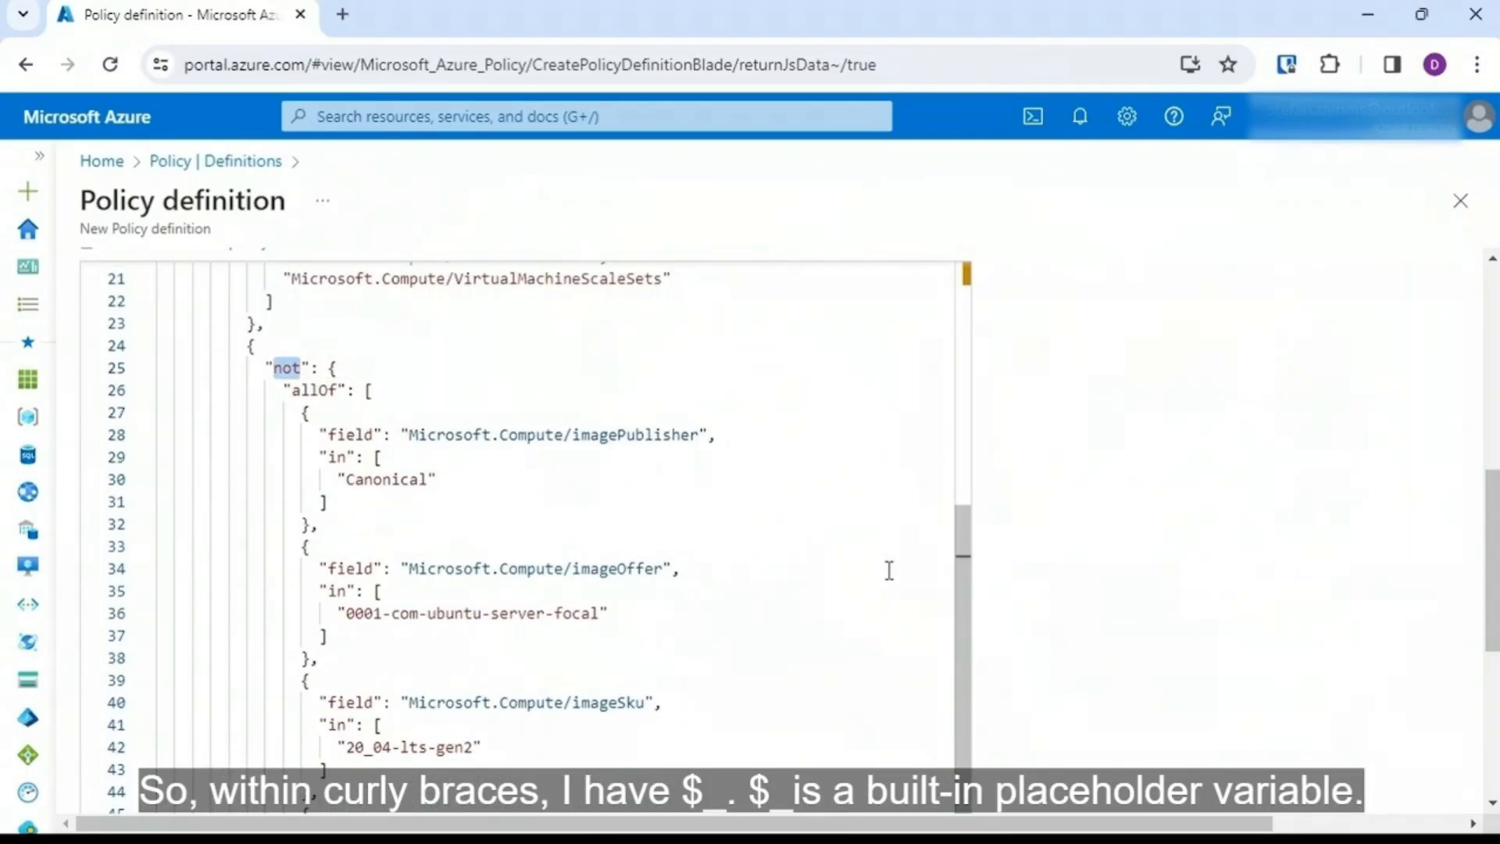
left_click_drag(960, 612, 960, 769)
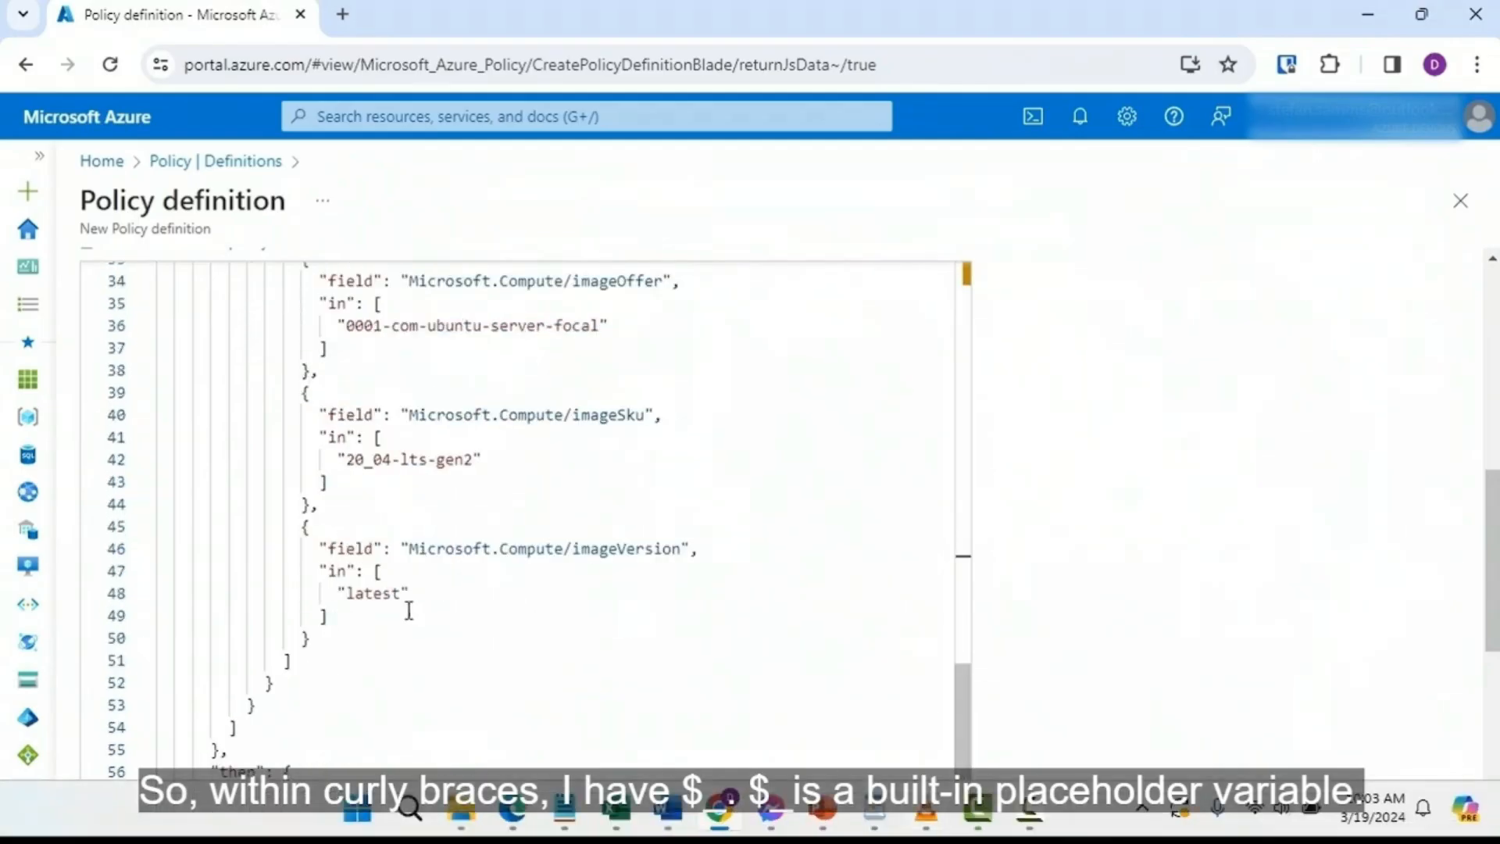
left_click_drag(407, 785, 200, 749)
left_click_drag(1477, 500, 1482, 663)
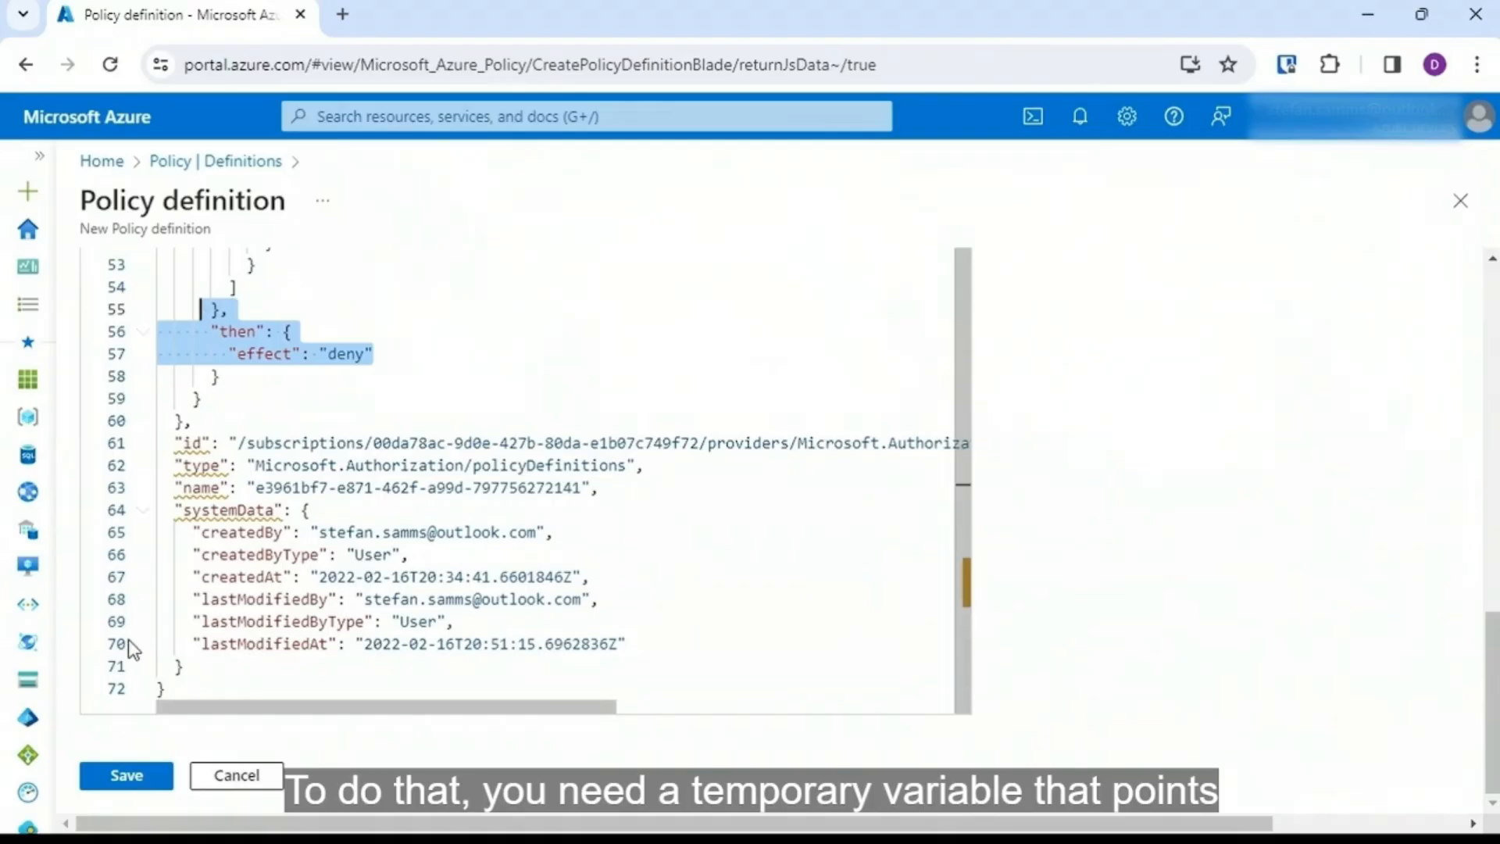
left_click(126, 778)
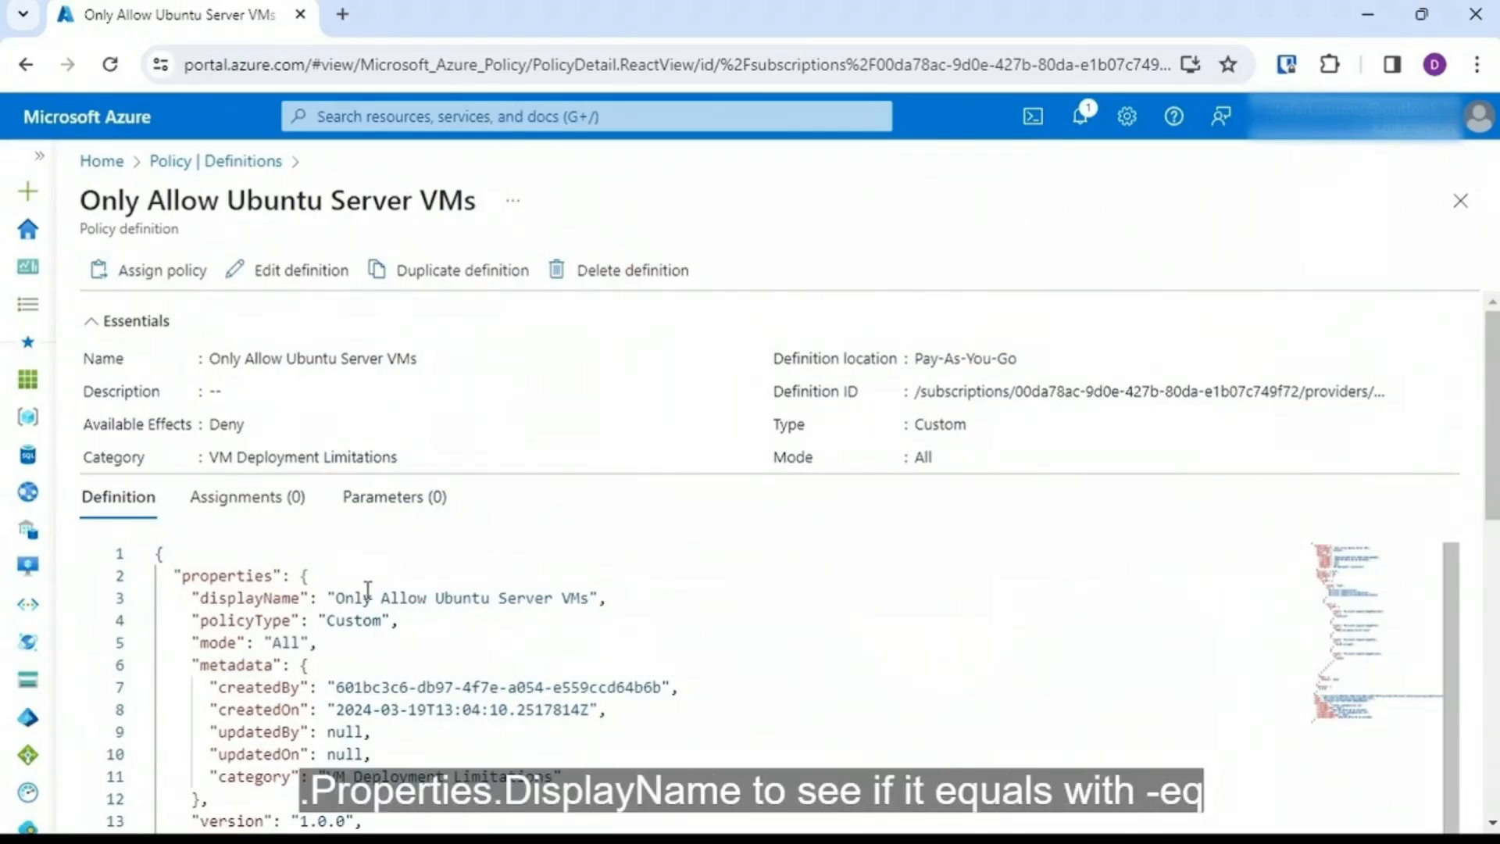
left_click_drag(335, 597, 569, 598)
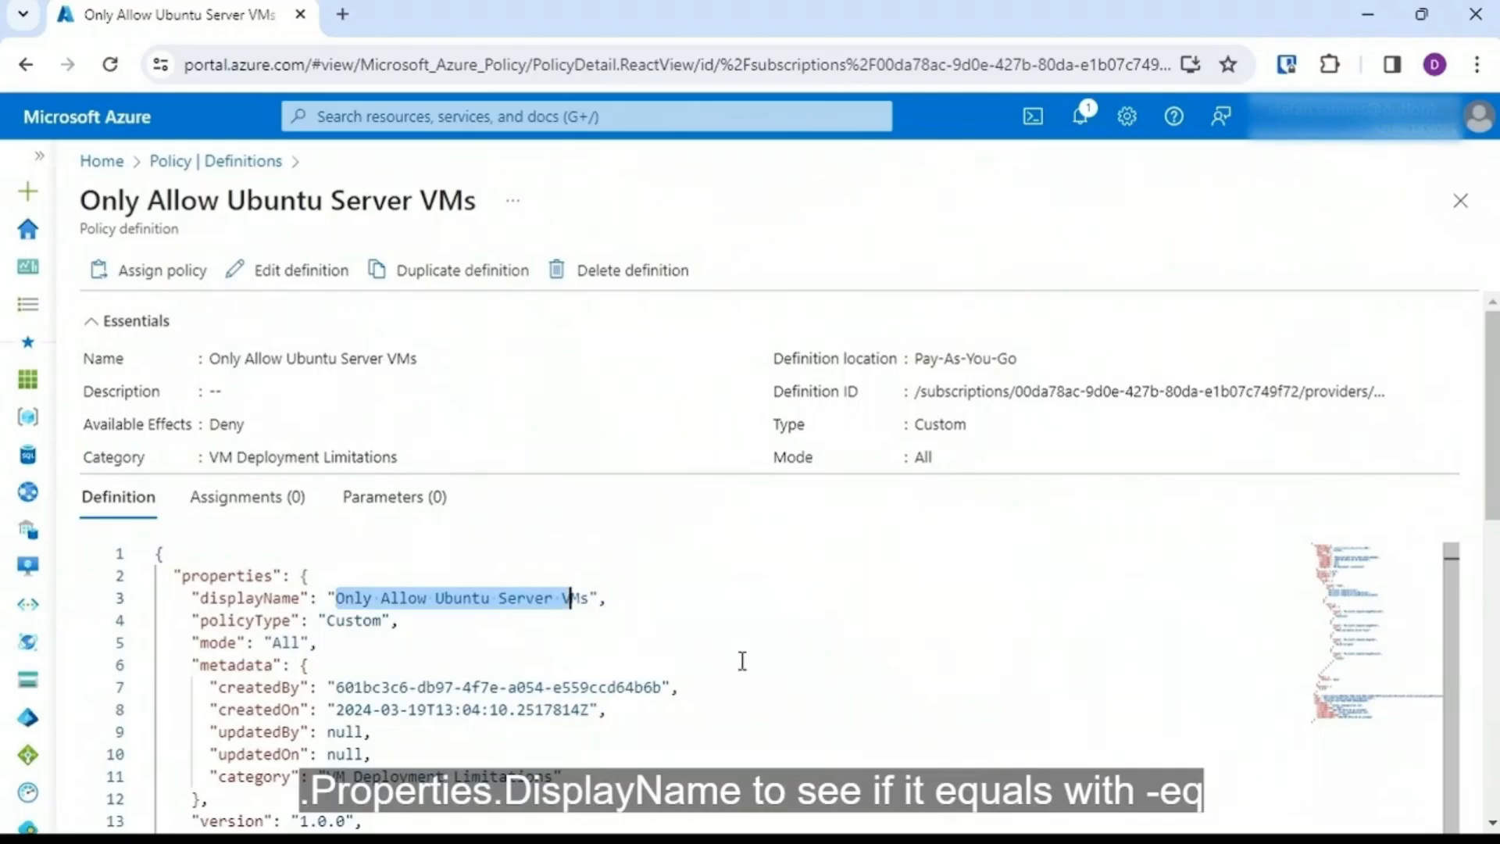
left_click(742, 662)
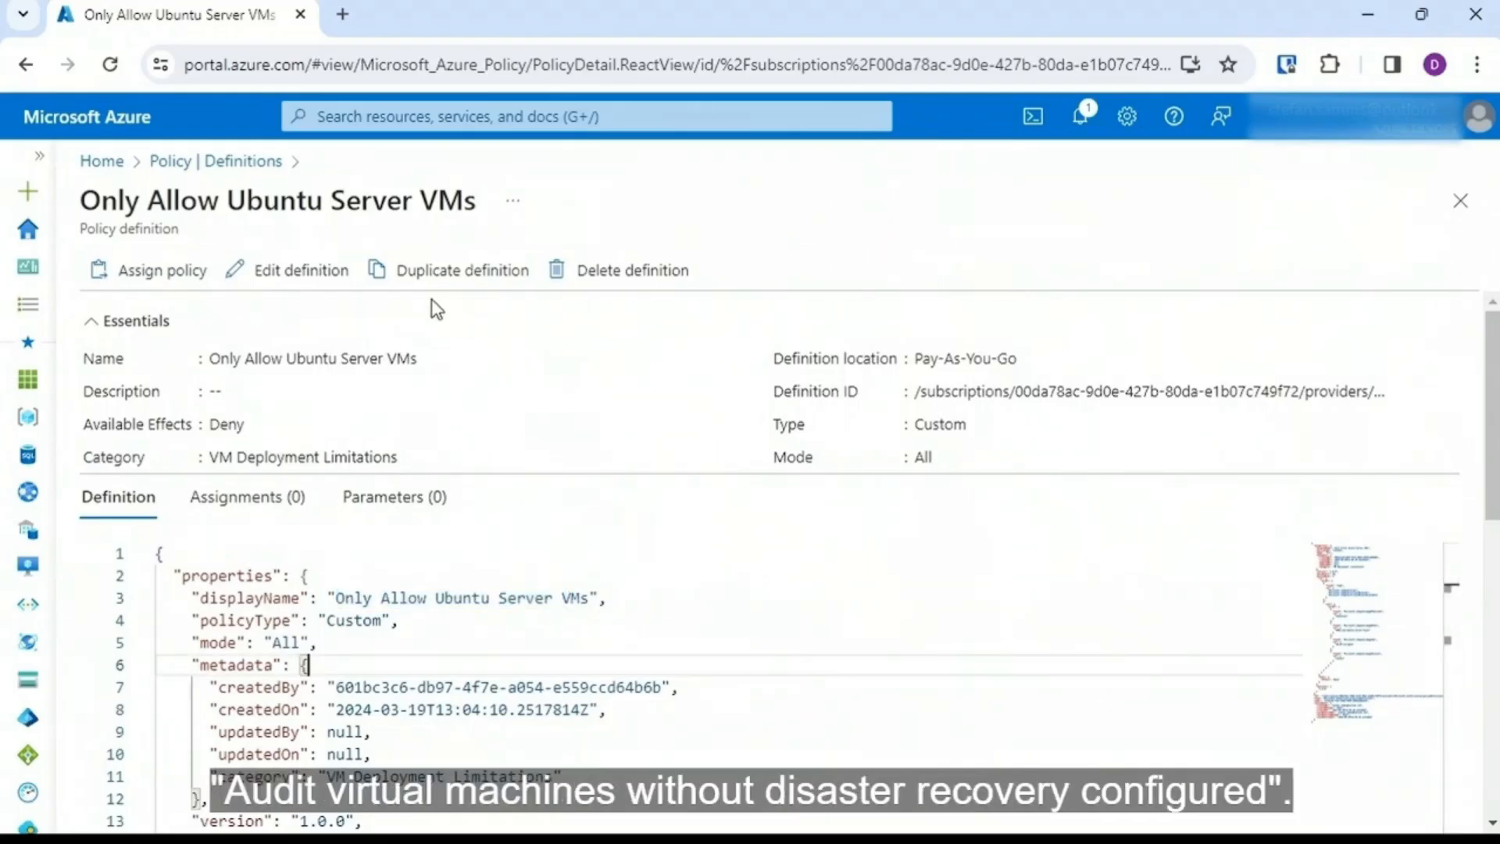
Step: Assign the "Only Allow Ubuntu Server VMs" policy with its scope set to the HQ resource group in the Pay-As-You-Go subscription
left_click(166, 272)
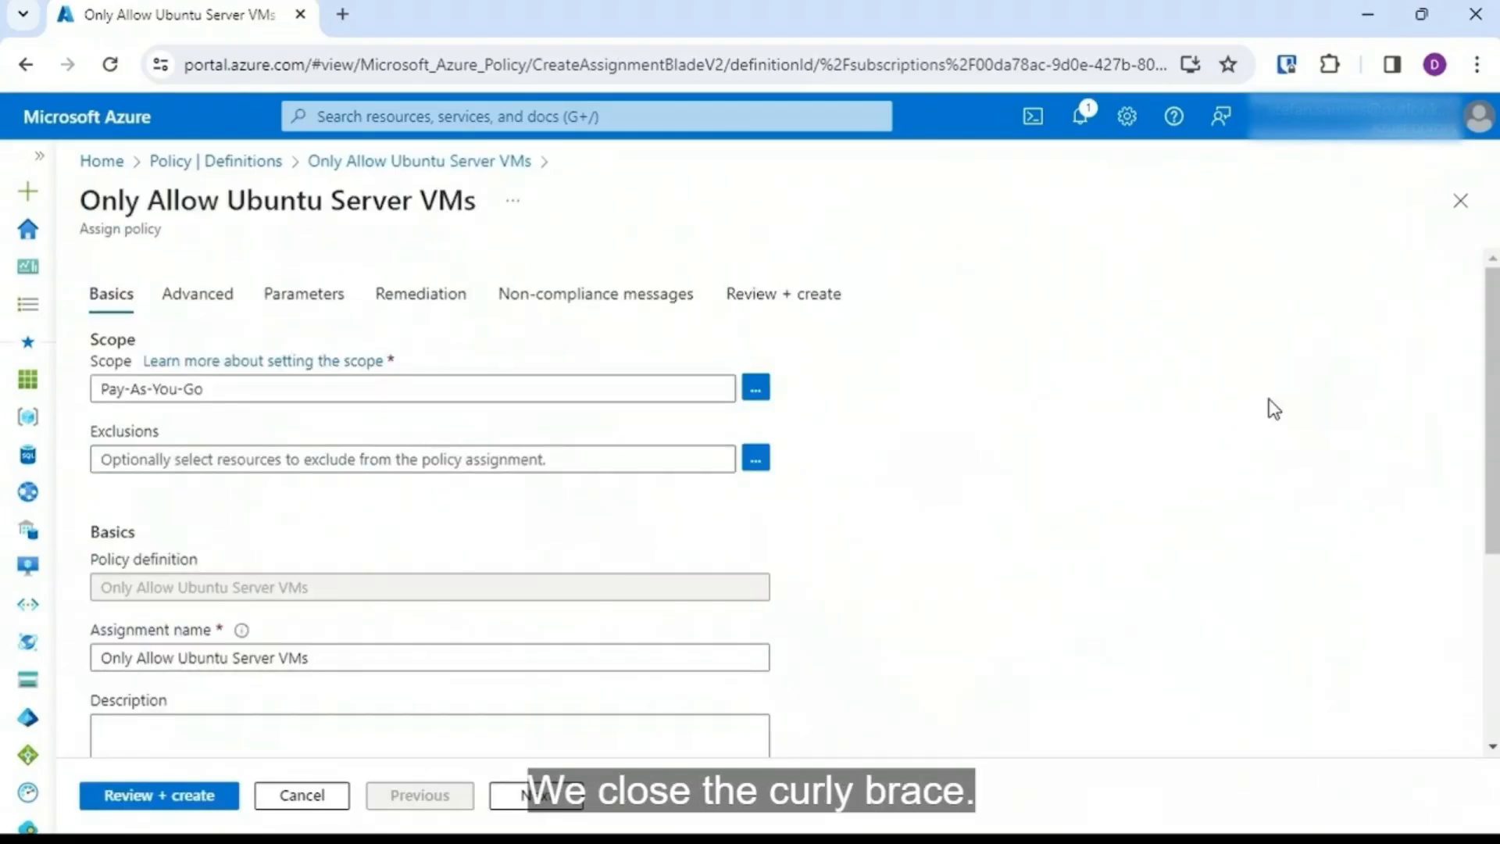
left_click(756, 388)
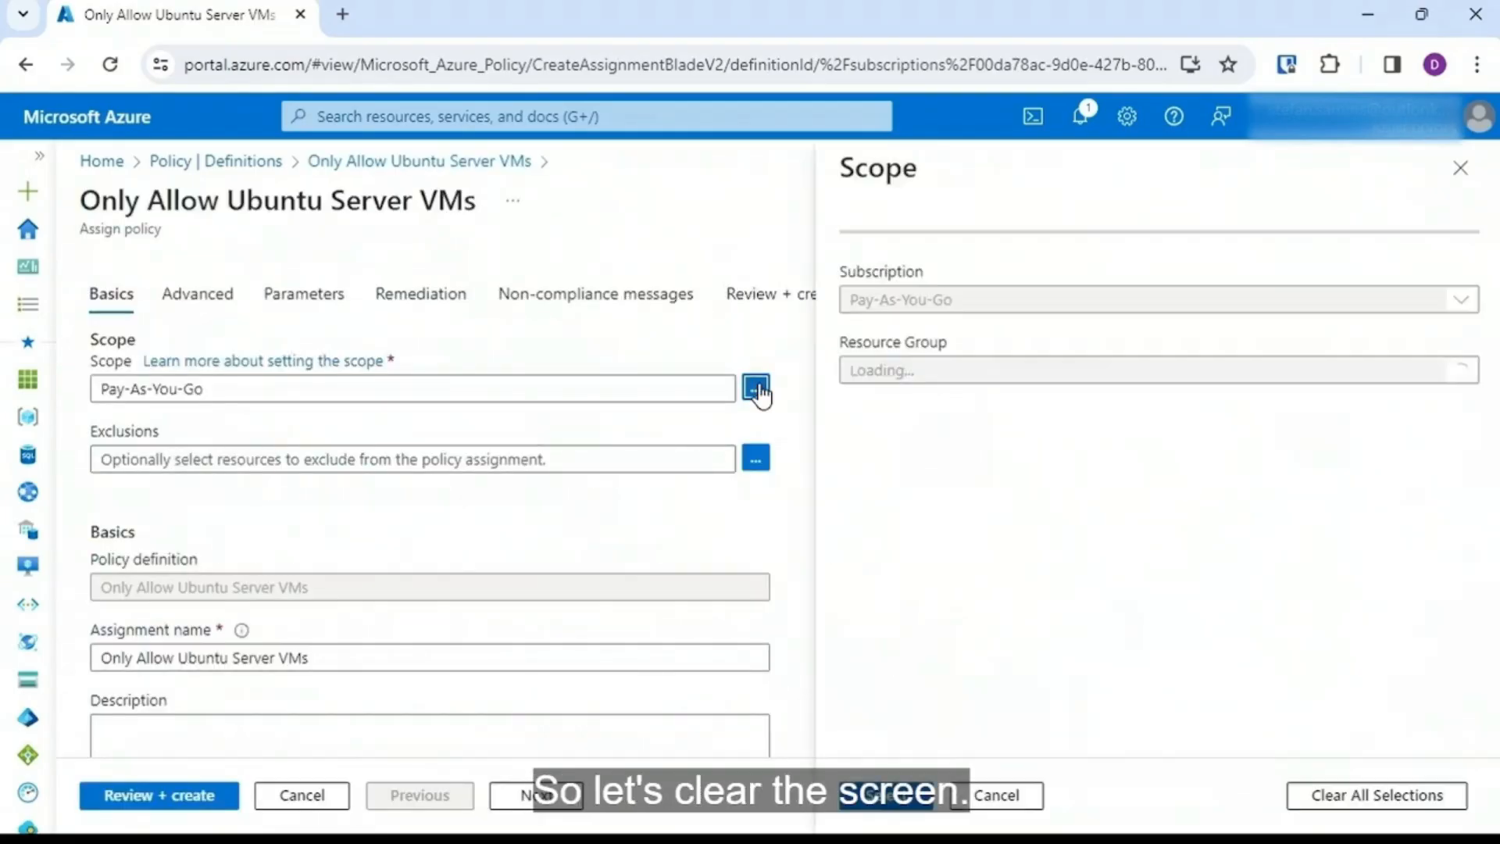
left_click(1085, 371)
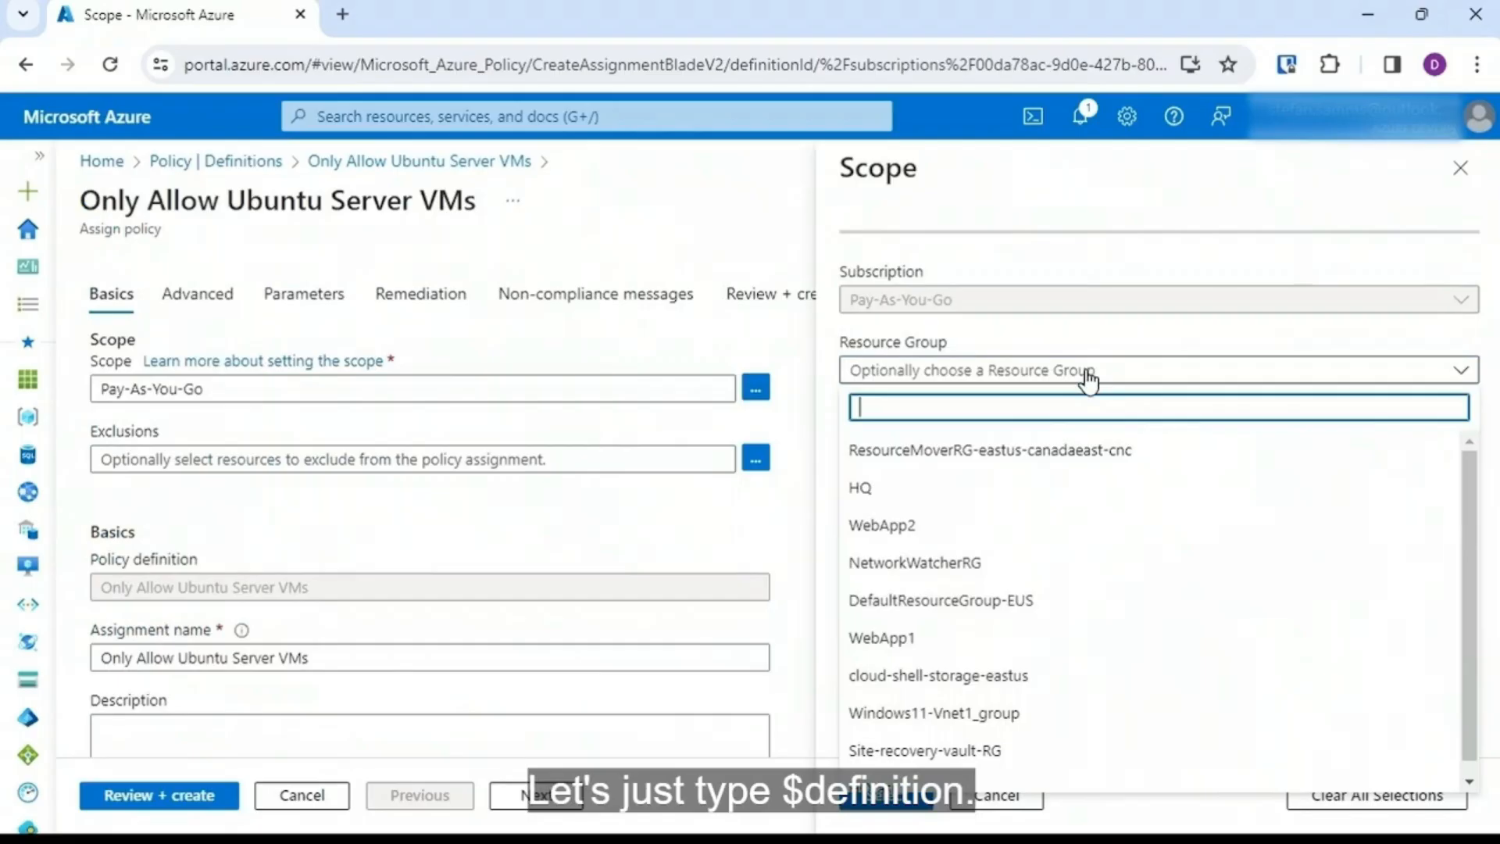
left_click(880, 490)
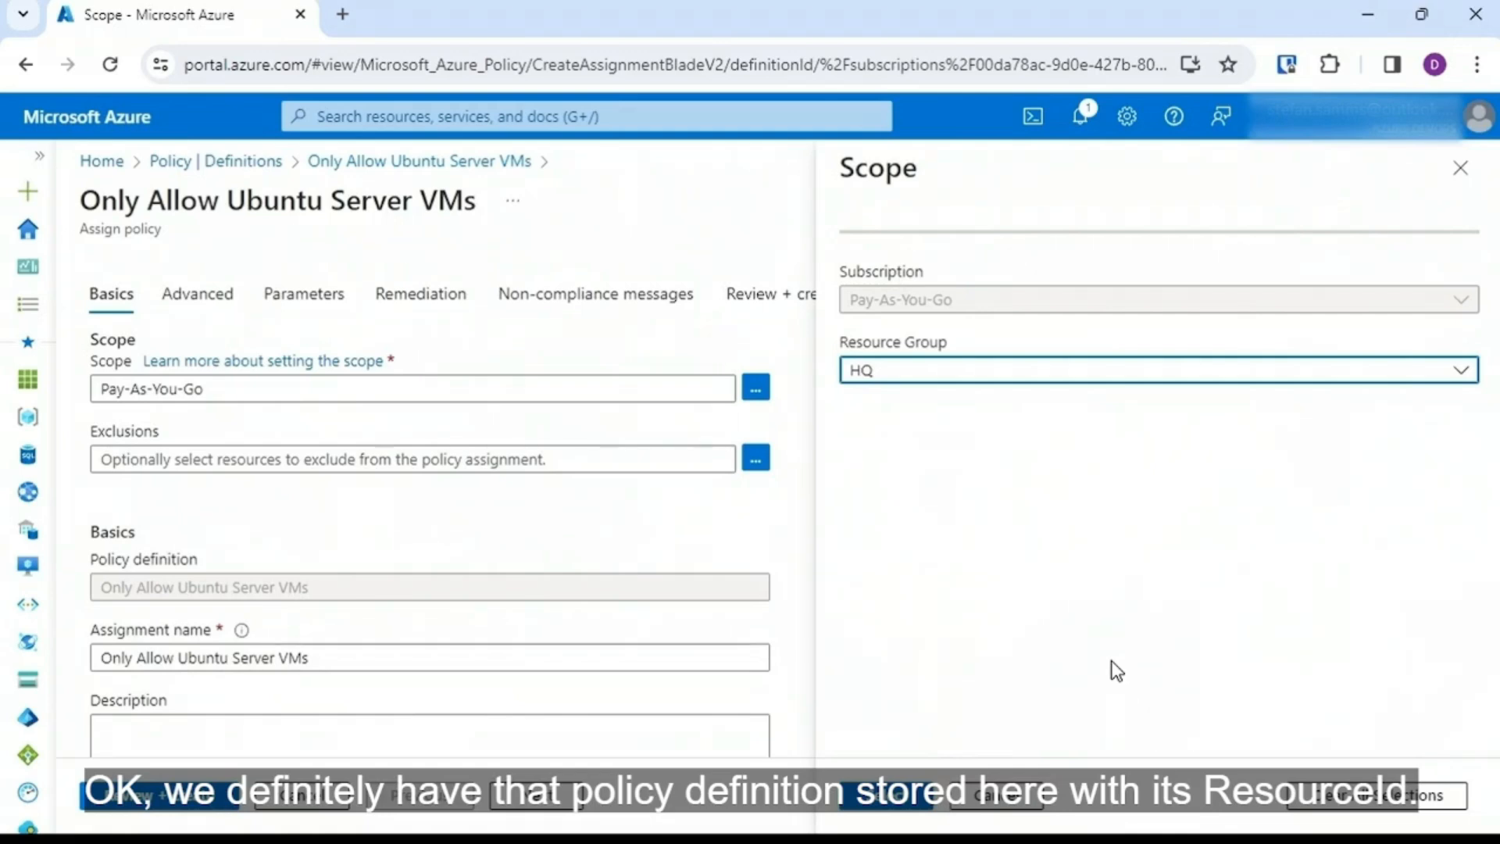
left_click(886, 795)
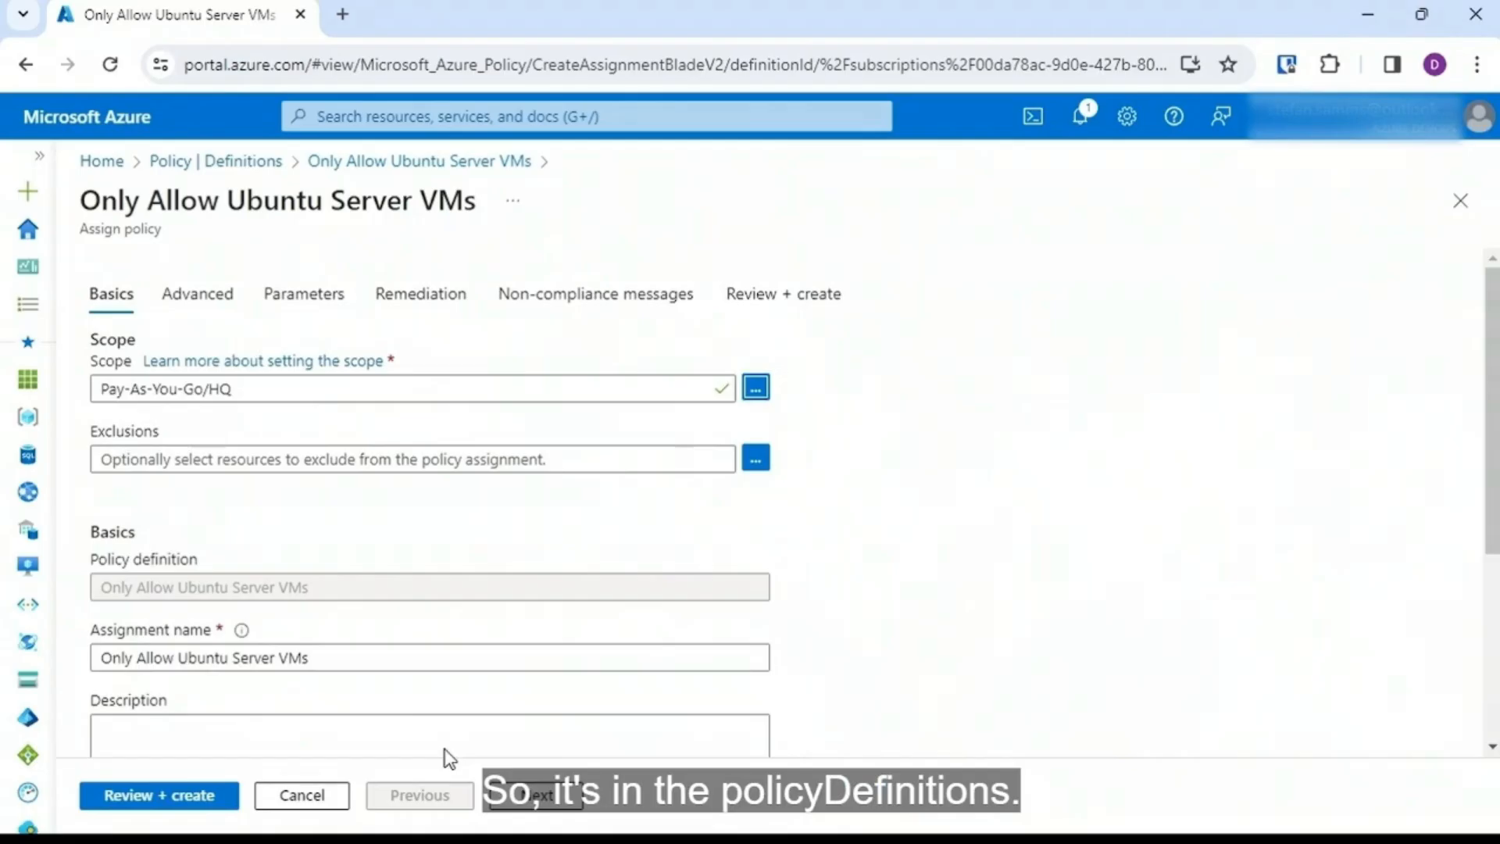
left_click(186, 796)
left_click(139, 793)
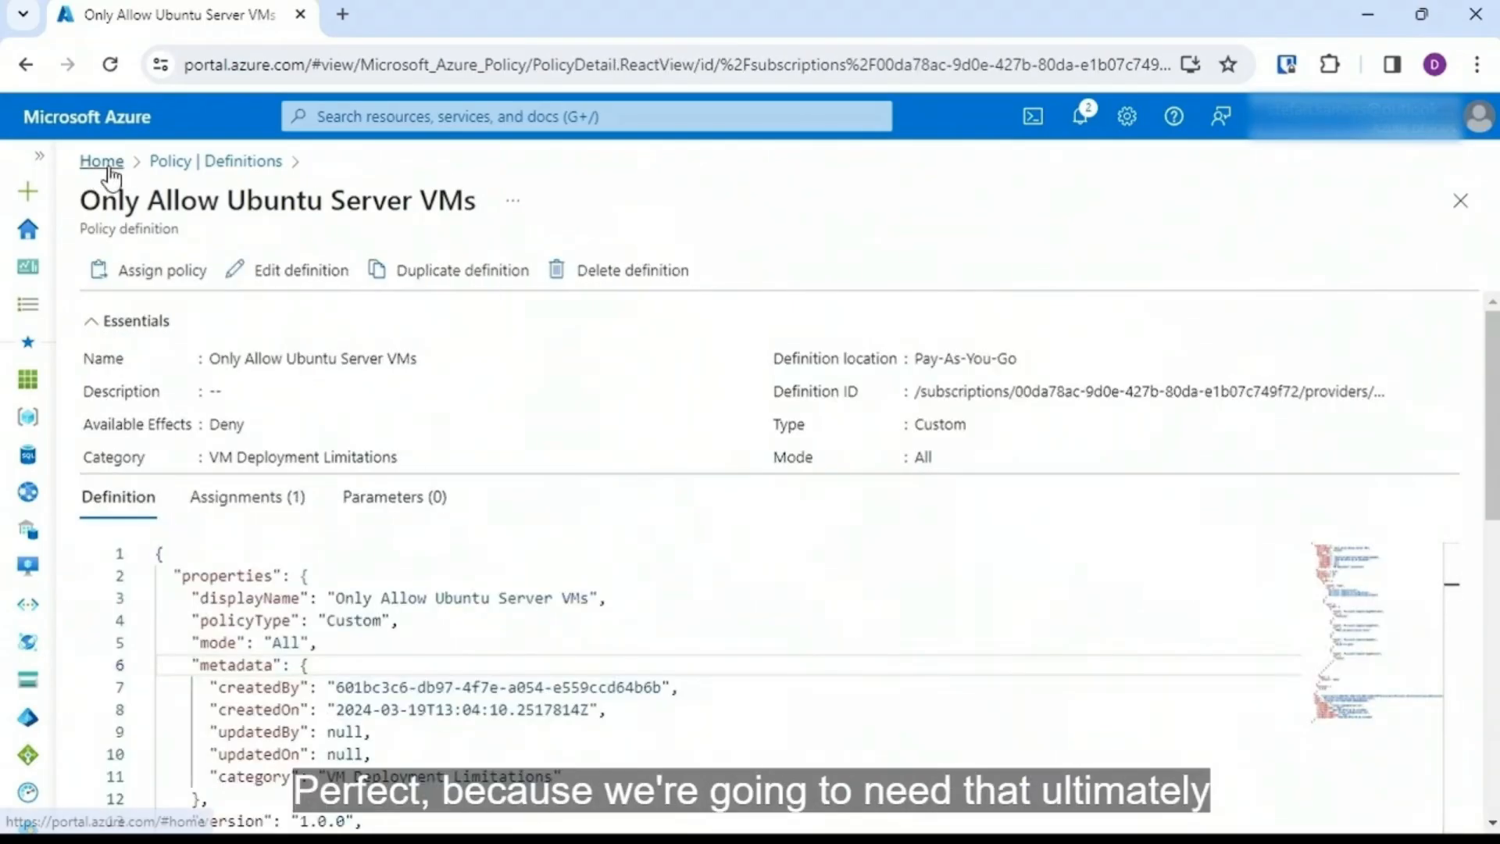
Step: Start creating a virtual machine from the portal home, browse the available images and name the machine "vmtest"
left_click(112, 163)
left_click(205, 283)
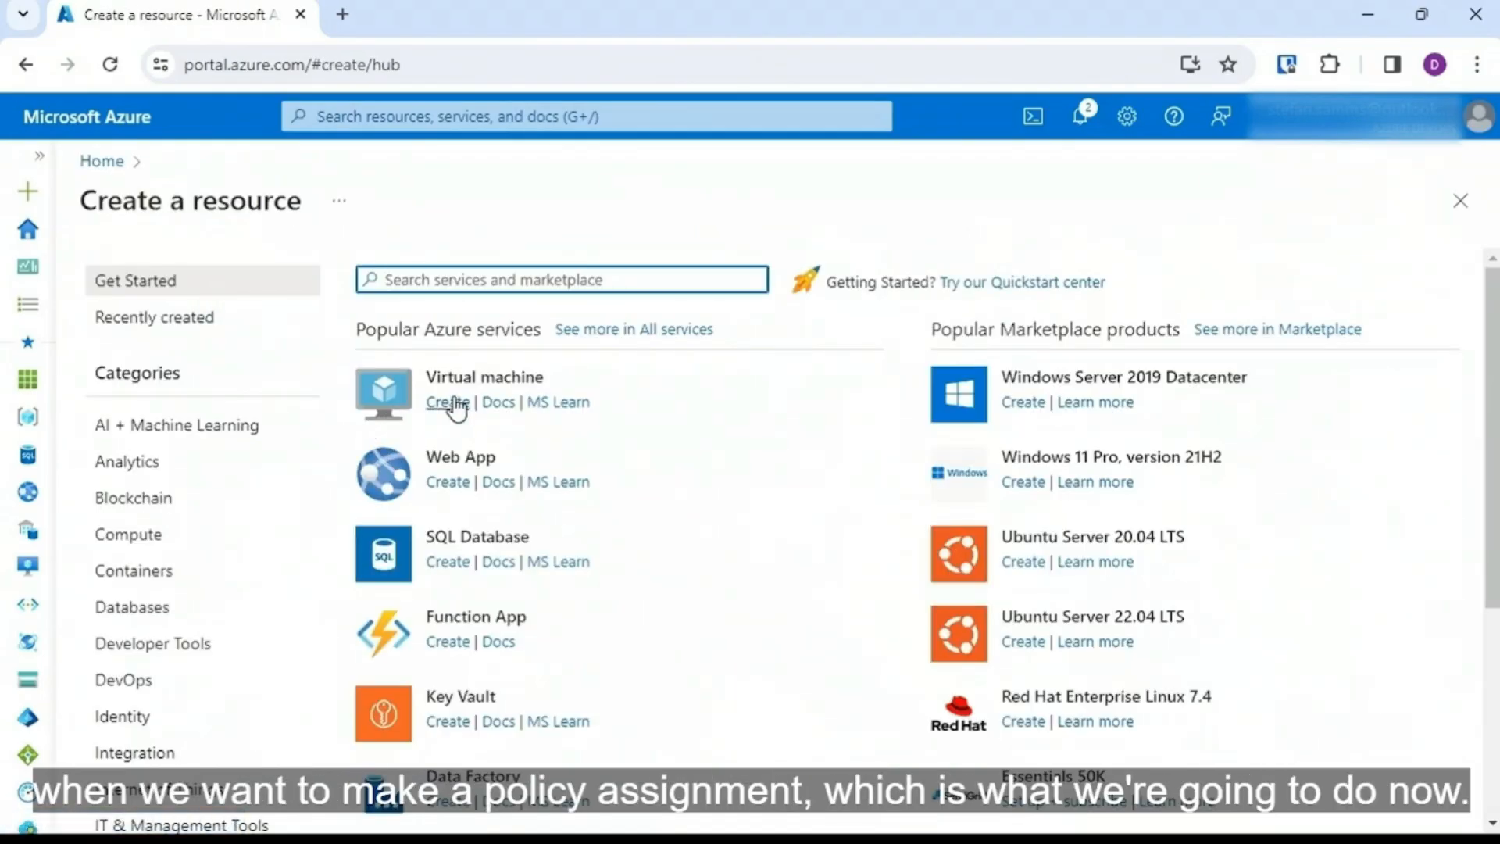
left_click(488, 388)
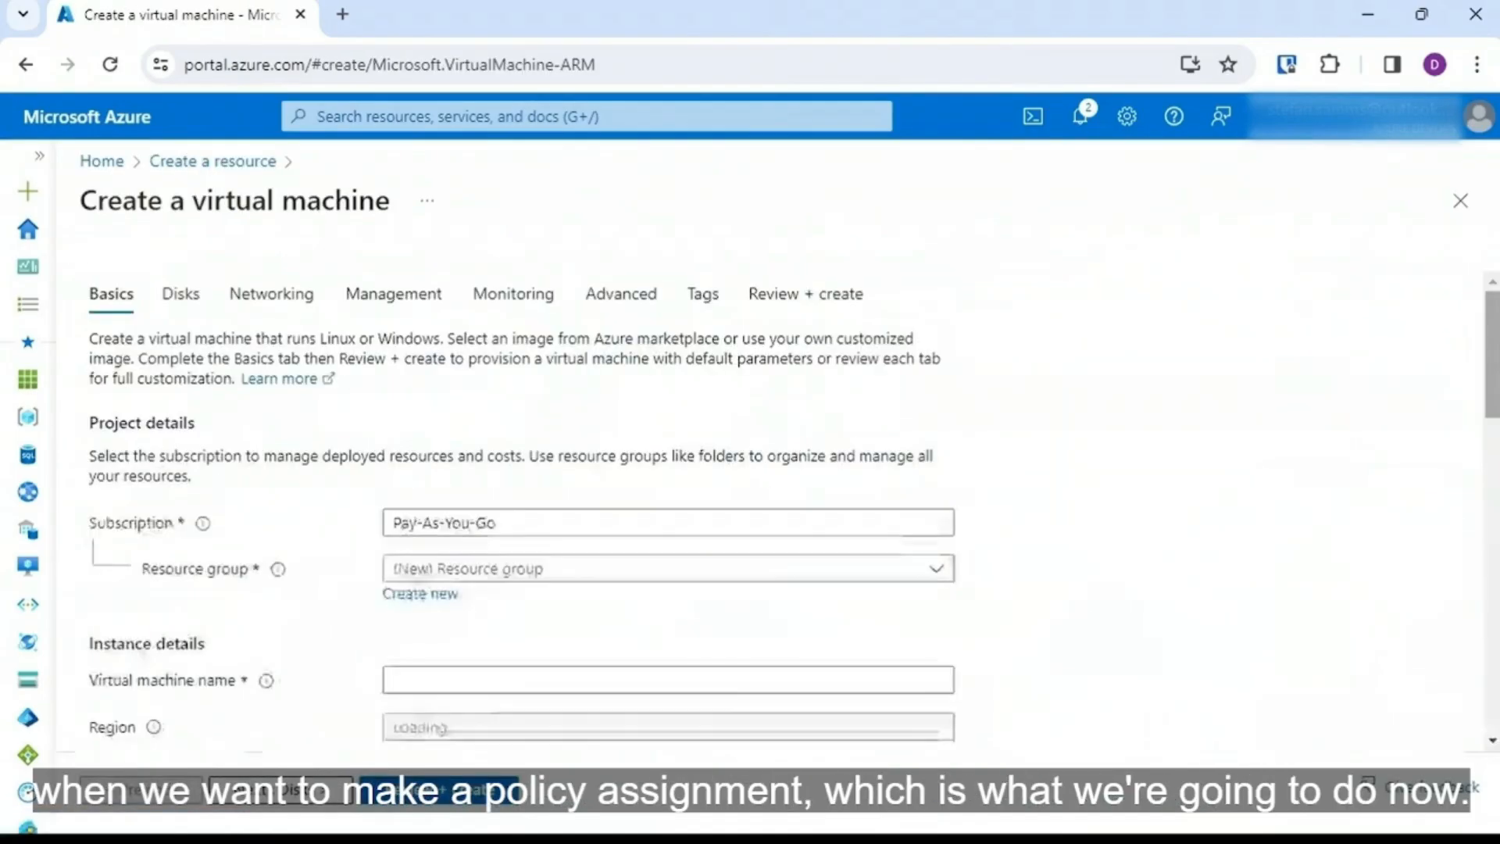
scroll(766, 500, "down", 2)
scroll(845, 619, "down", 2)
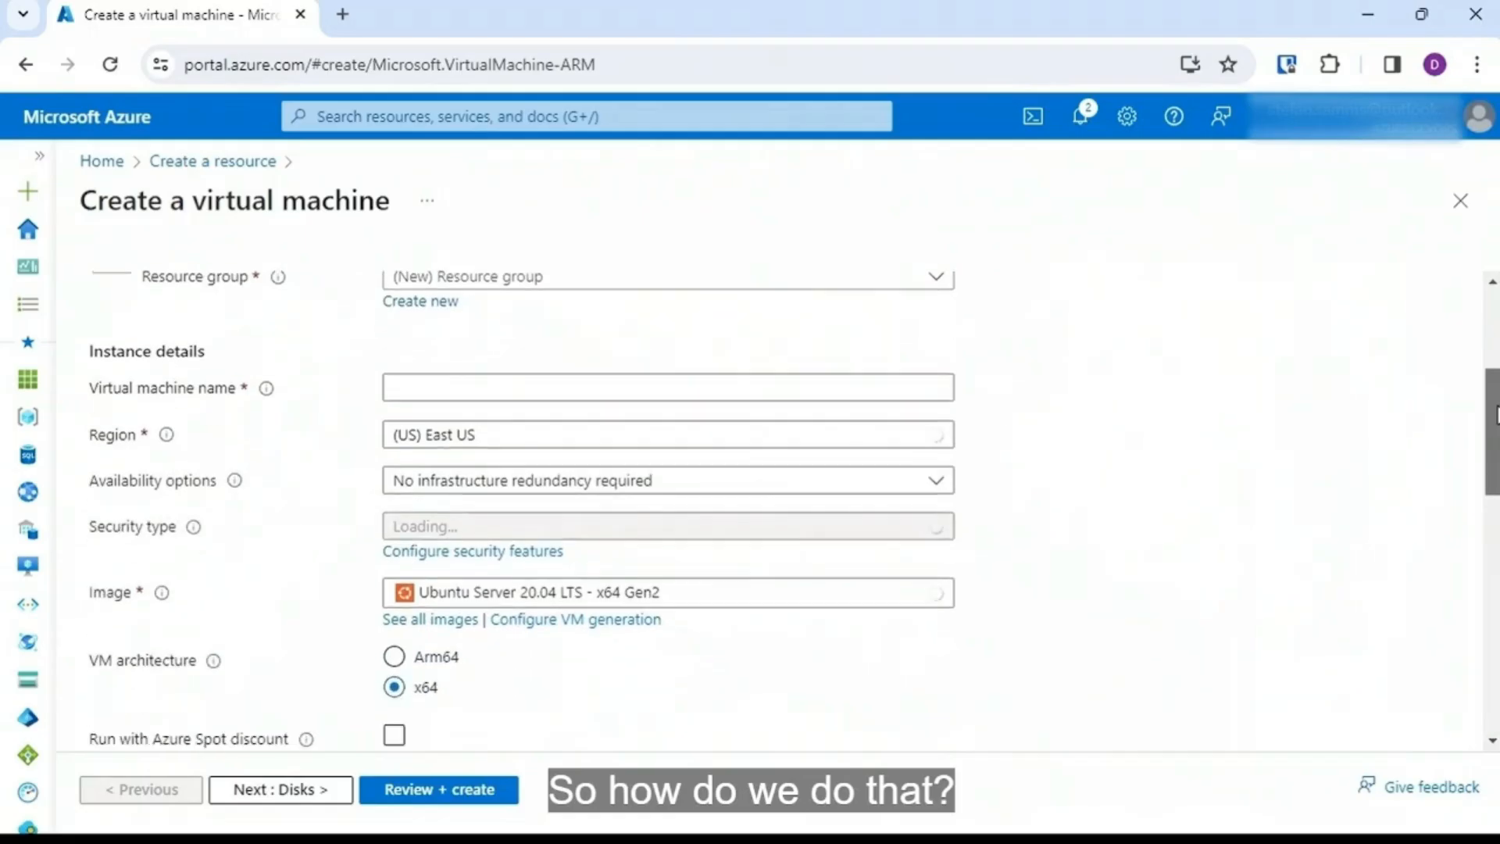
left_click(901, 710)
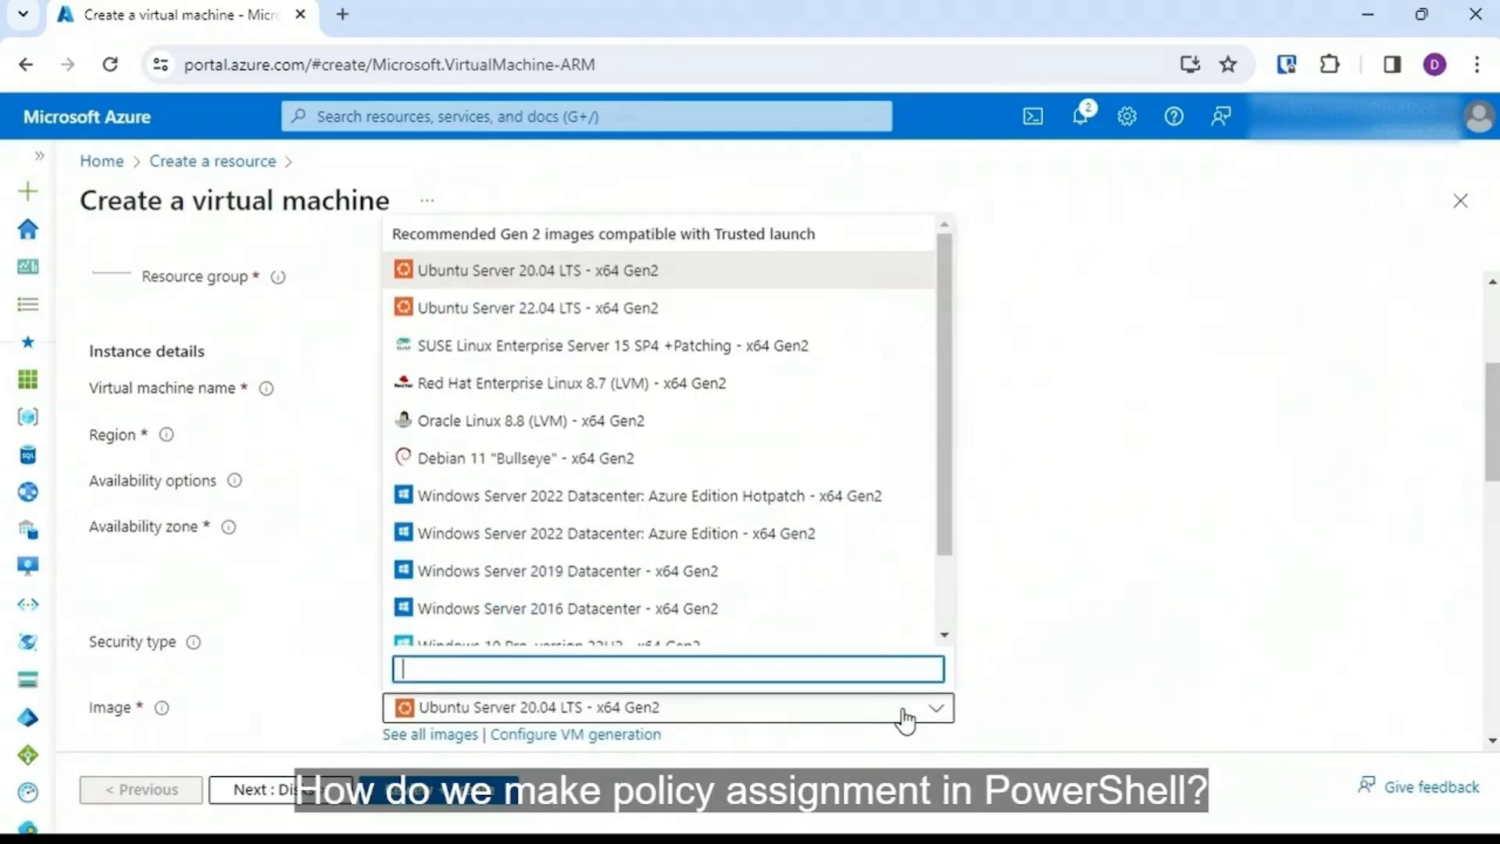
left_click(614, 545)
left_click(576, 384)
type("vmtest")
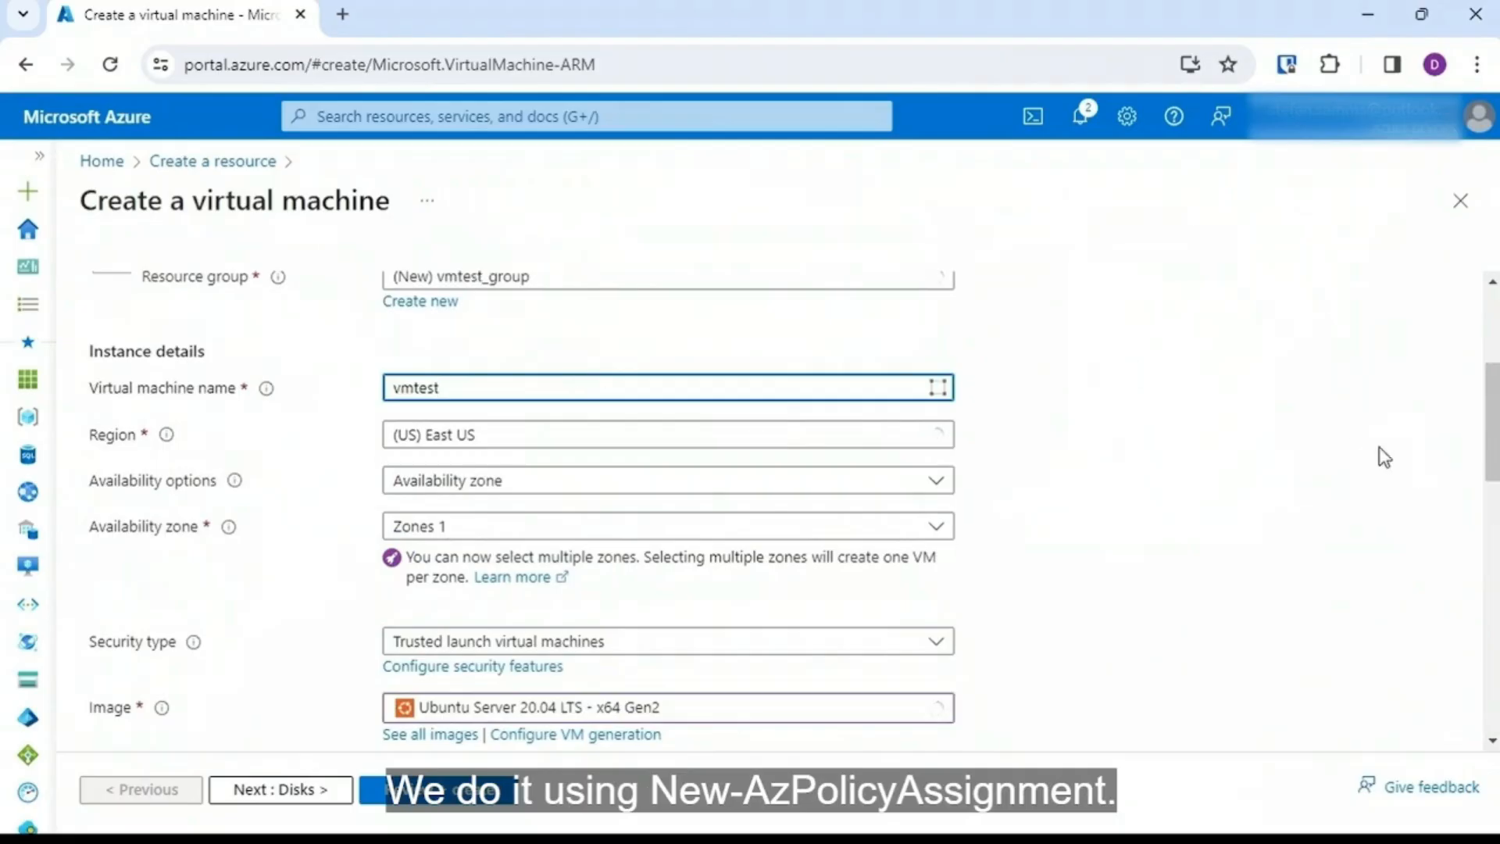
Step: Set the virtual machine's resource group to HQ and choose the Ubuntu Server 22.04 LTS - x64 Gen2 image
scroll(803, 536, "up", 3)
left_click(820, 534)
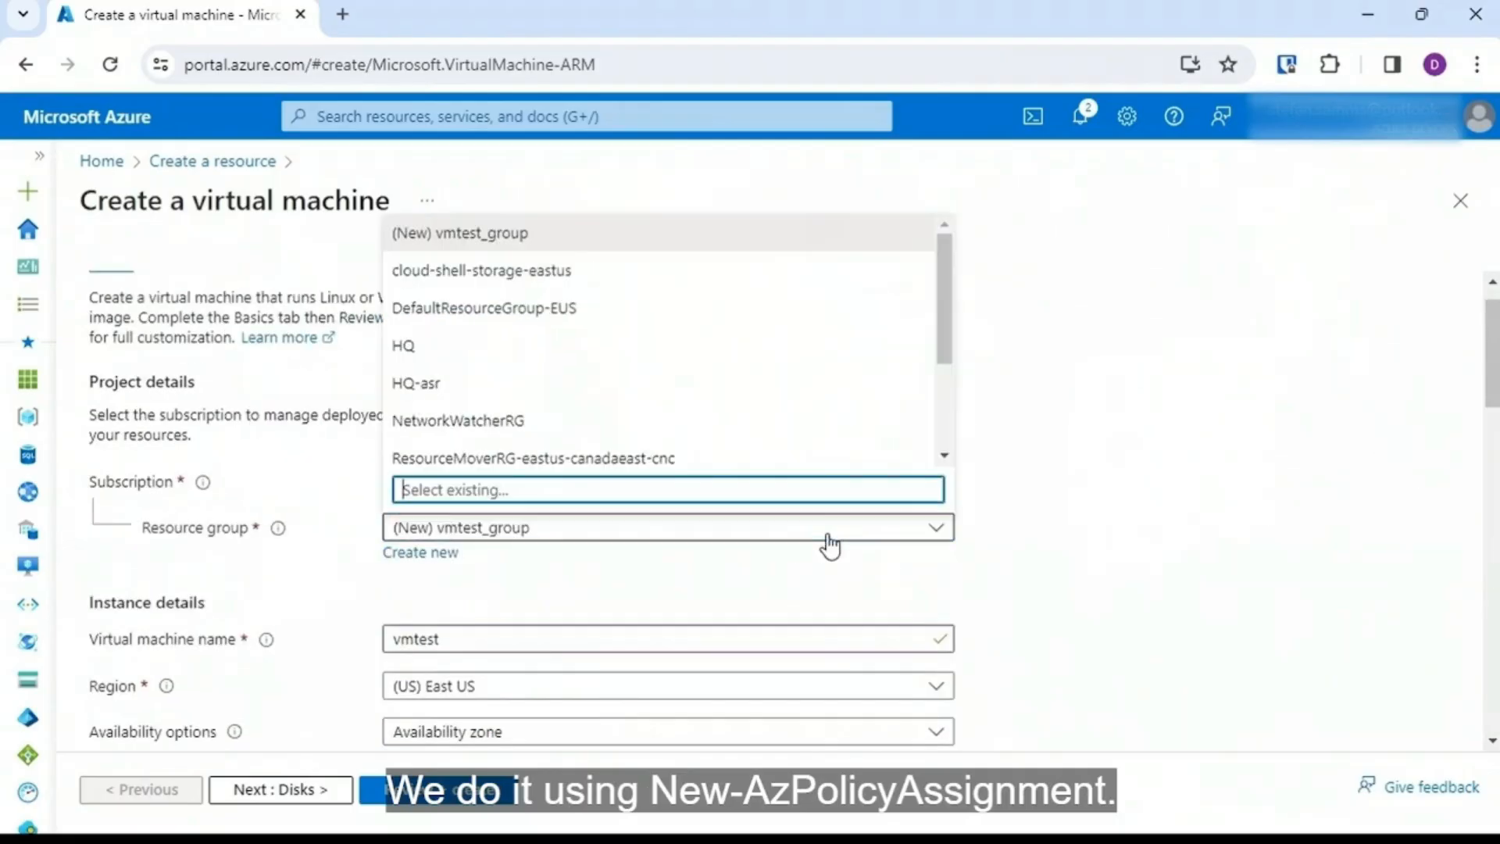
left_click(588, 358)
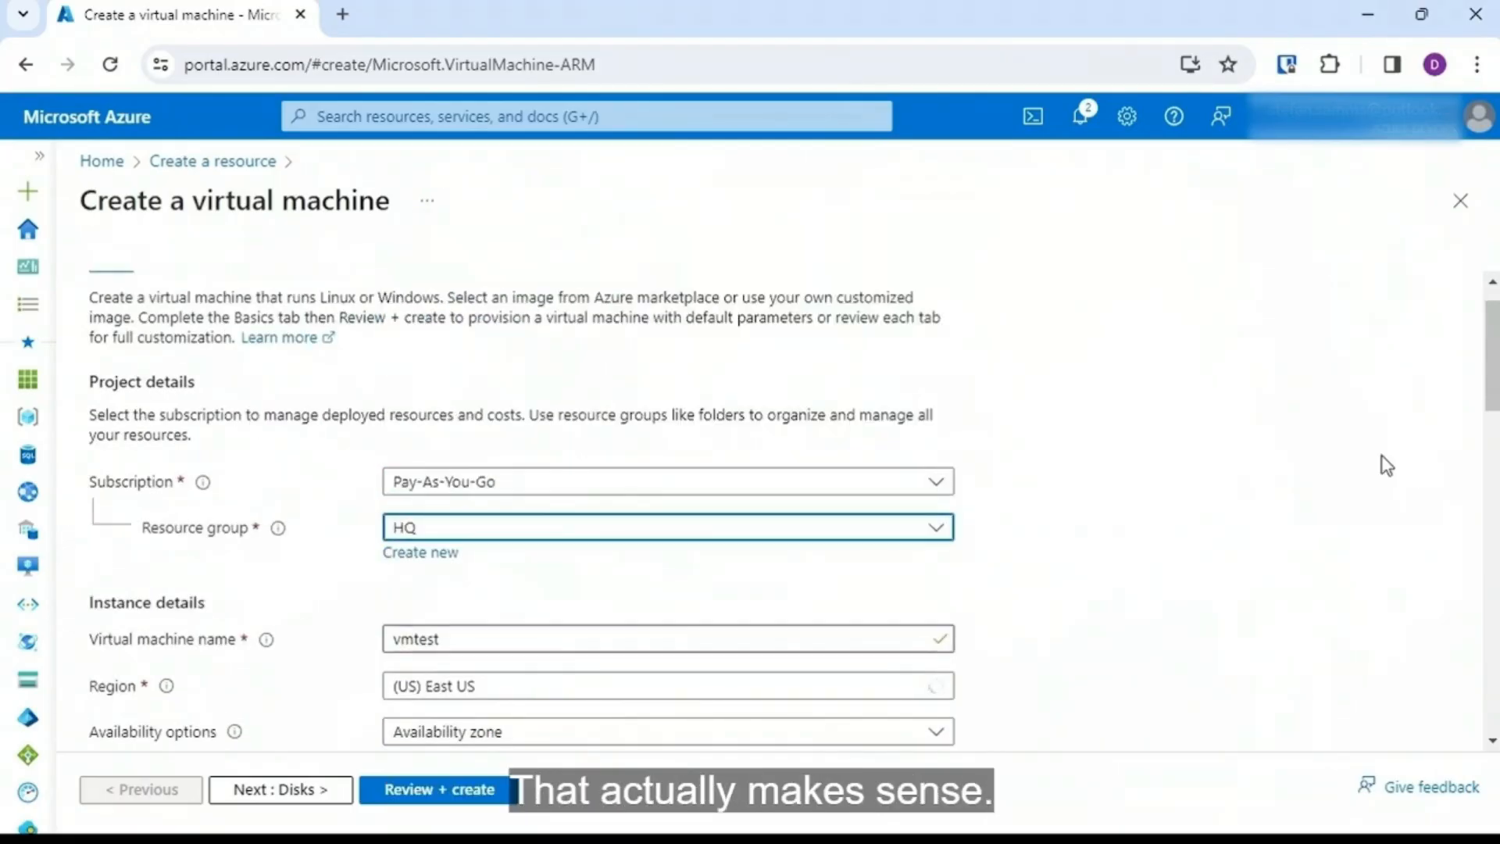
scroll(672, 508, "down", 5)
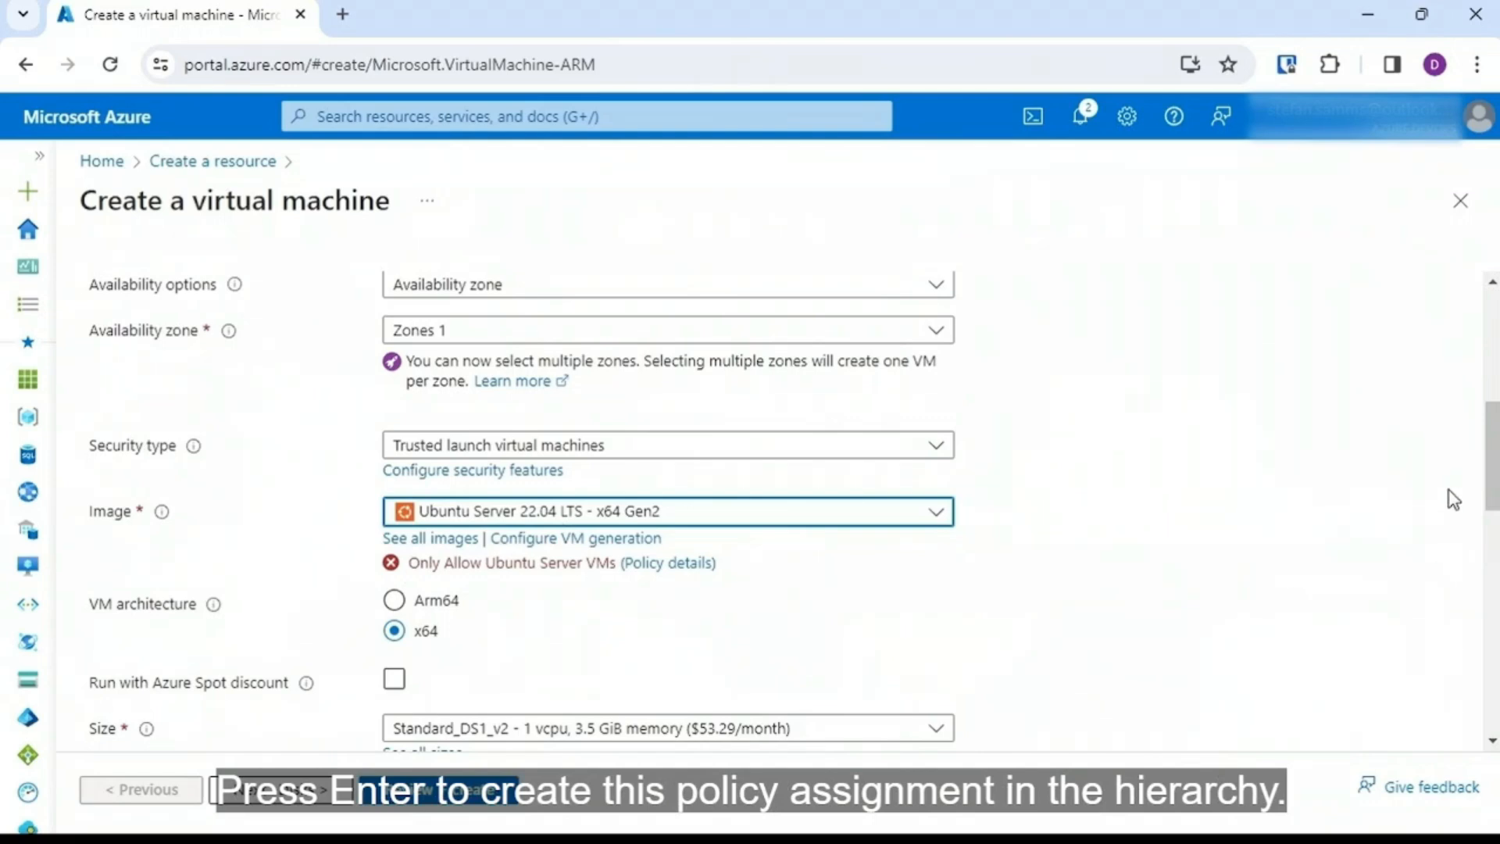
Step: Switch the virtual machine's resource group to WebApp1 and choose the Ubuntu Server 22.04 LTS - x64 Gen2 image
left_click_drag(1492, 456, 1492, 379)
left_click(708, 413)
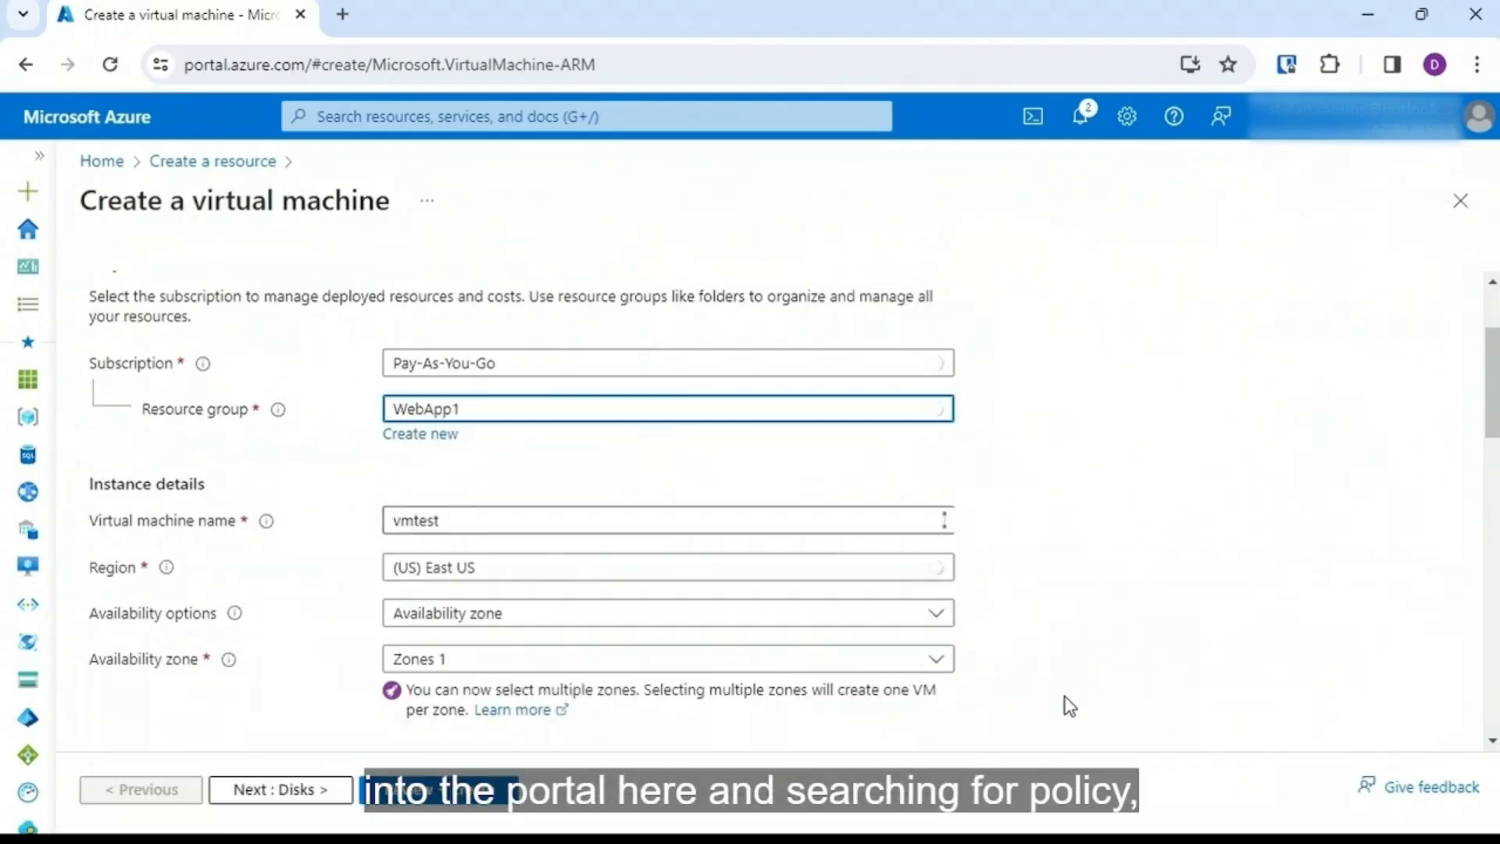
left_click_drag(1484, 385, 1482, 529)
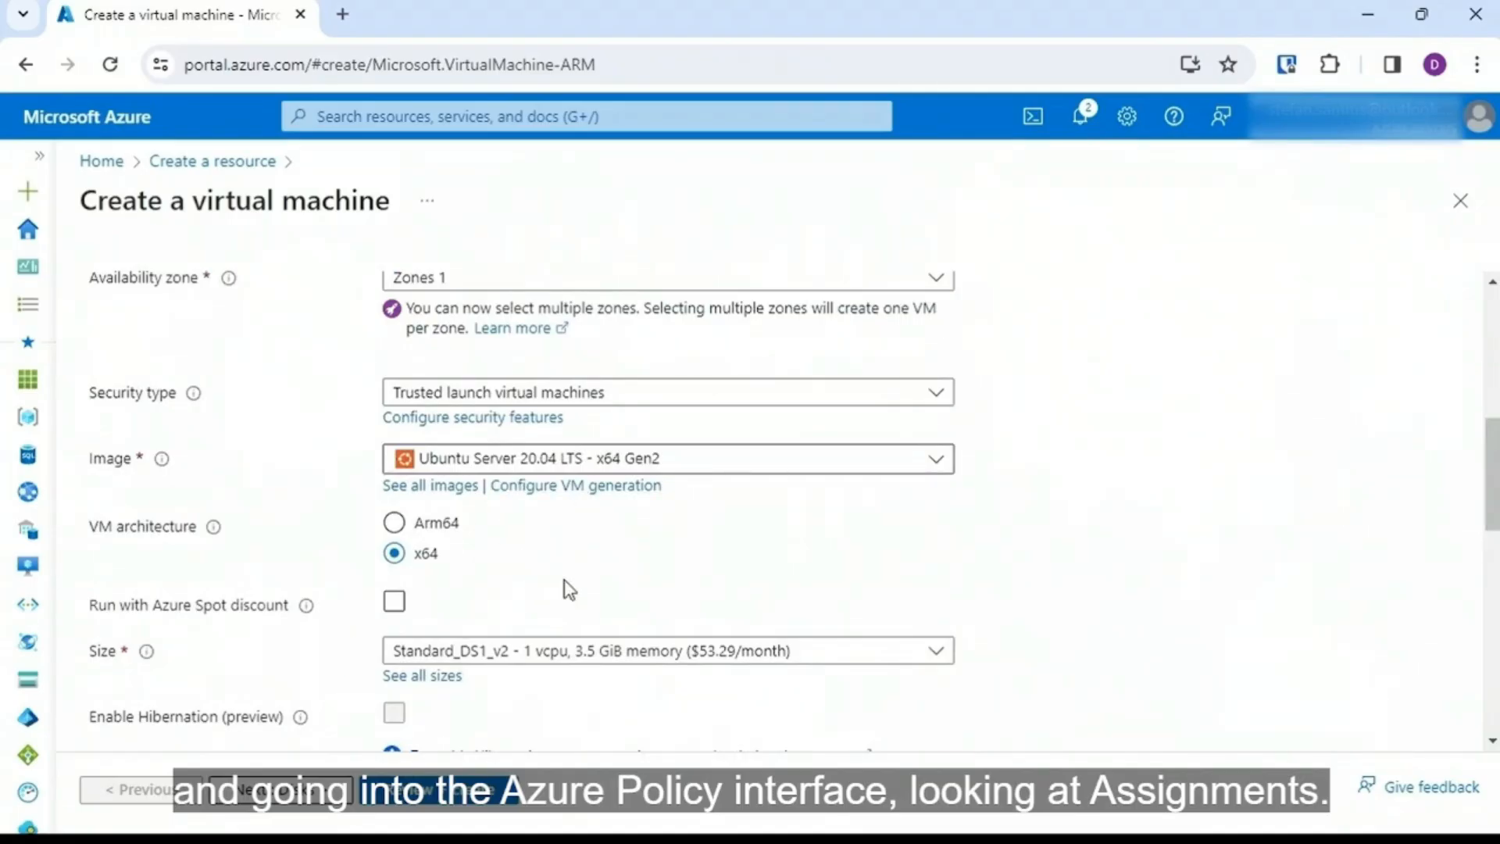
left_click(656, 468)
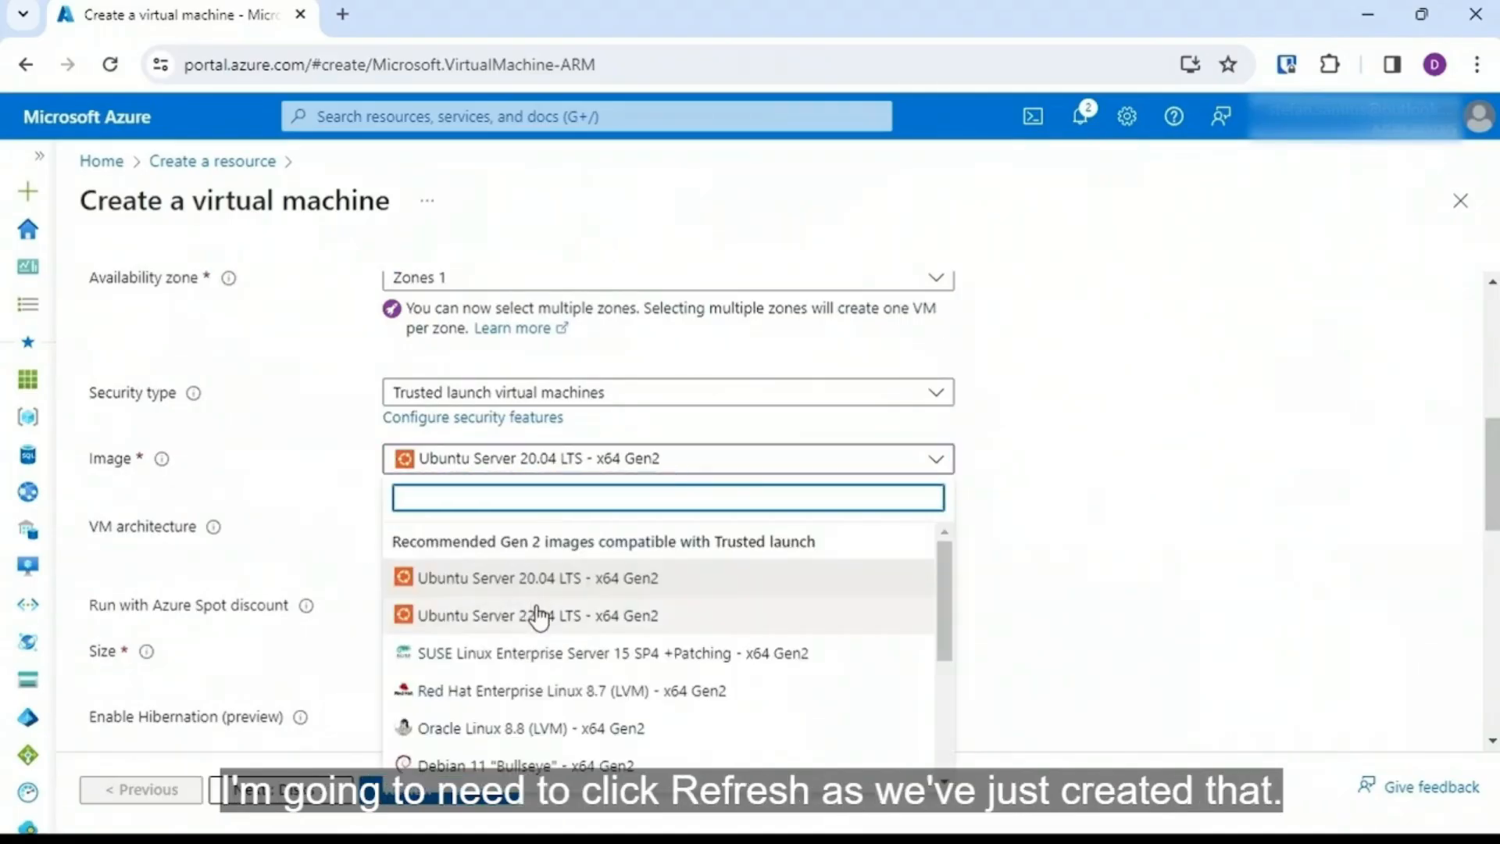
left_click(538, 616)
Step: Change the virtual machine's image to Windows Server 2022 Datacenter: Azure Edition - x64 Gen2
left_click(687, 467)
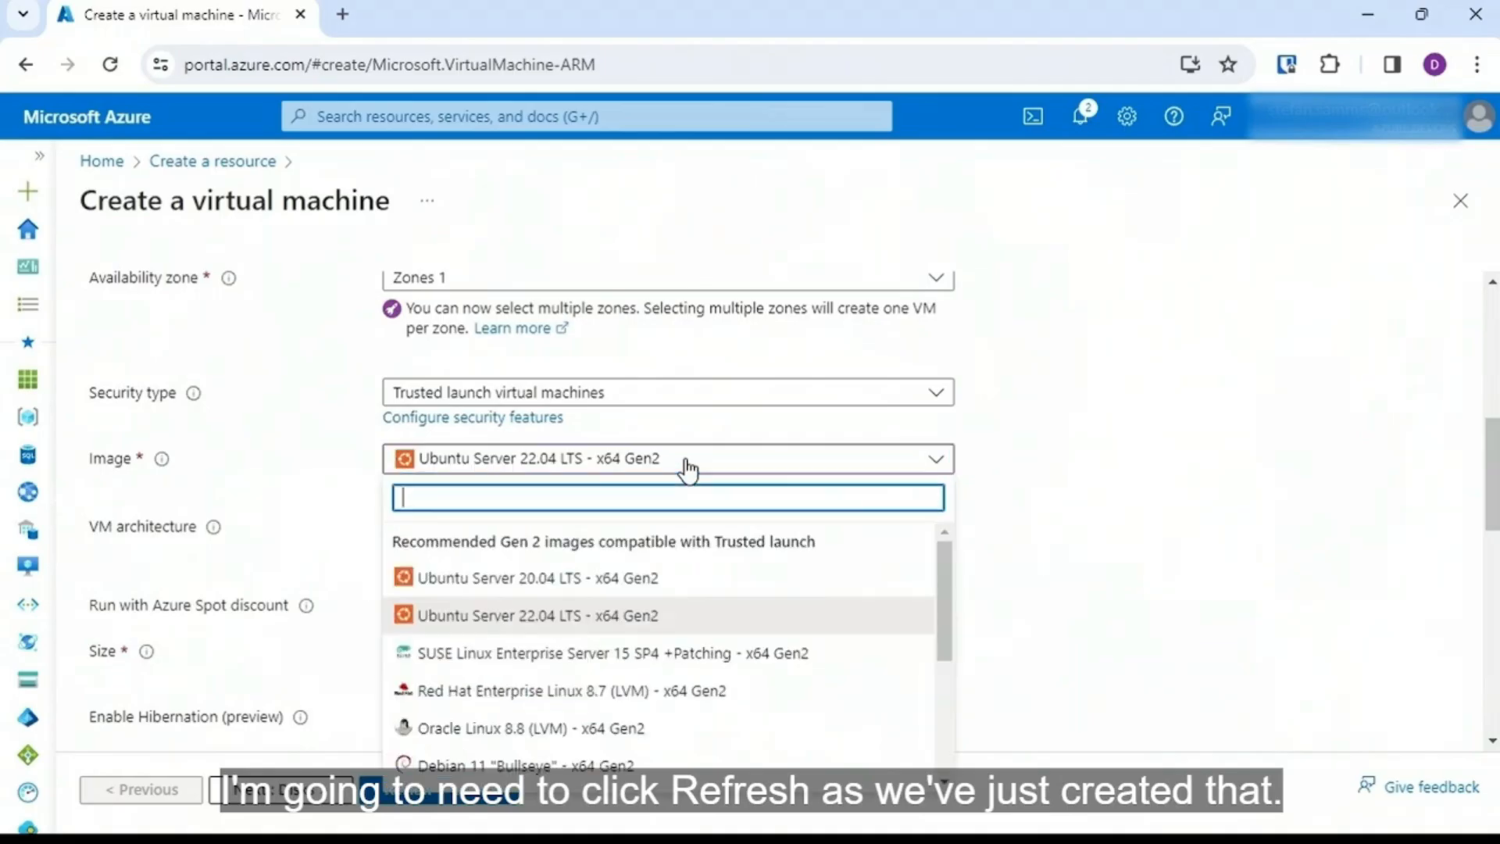
left_click_drag(935, 621, 932, 736)
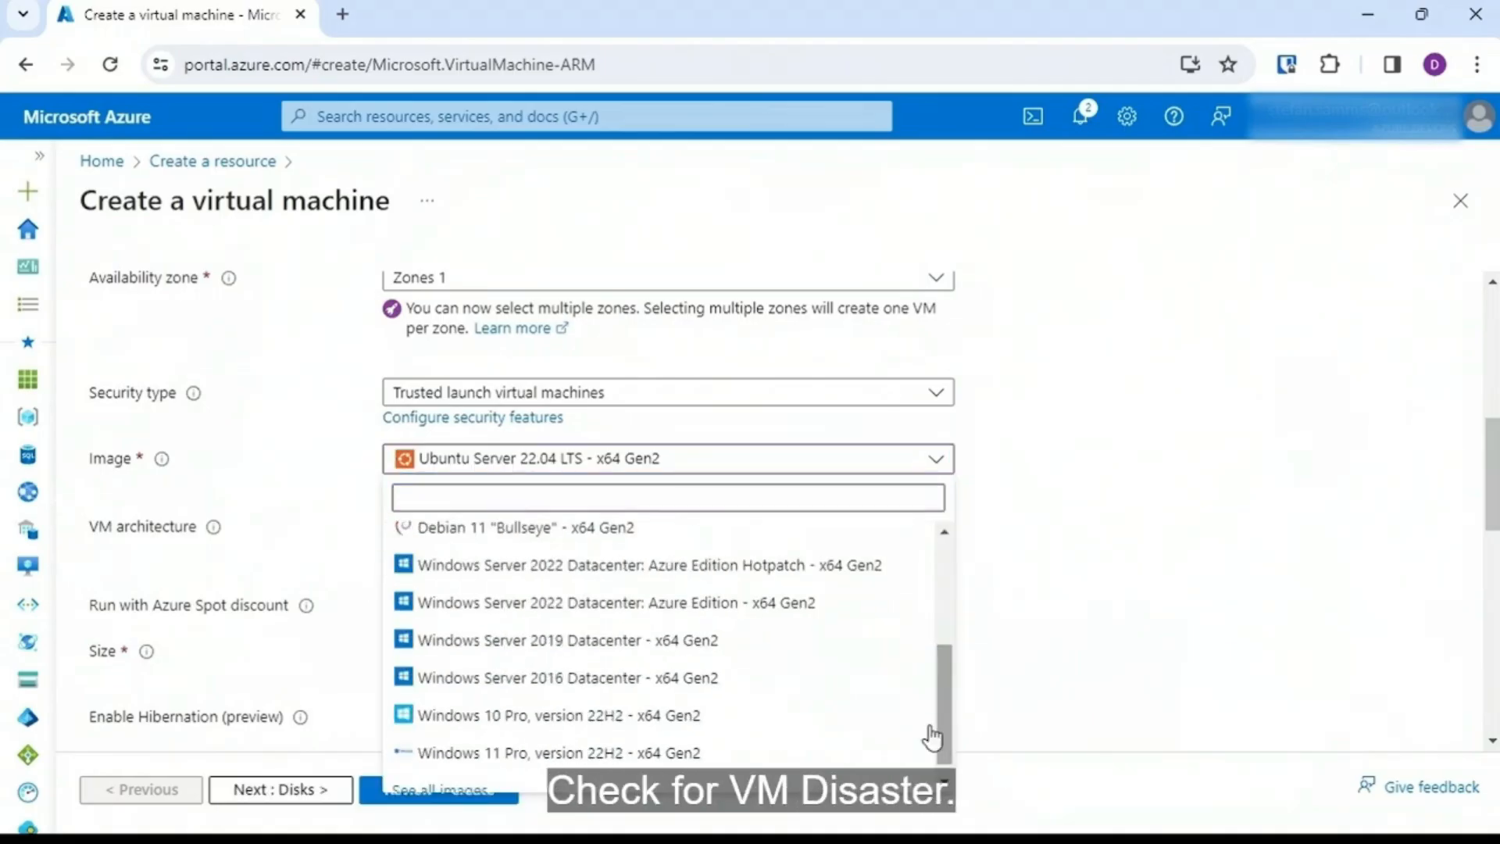
left_click(725, 602)
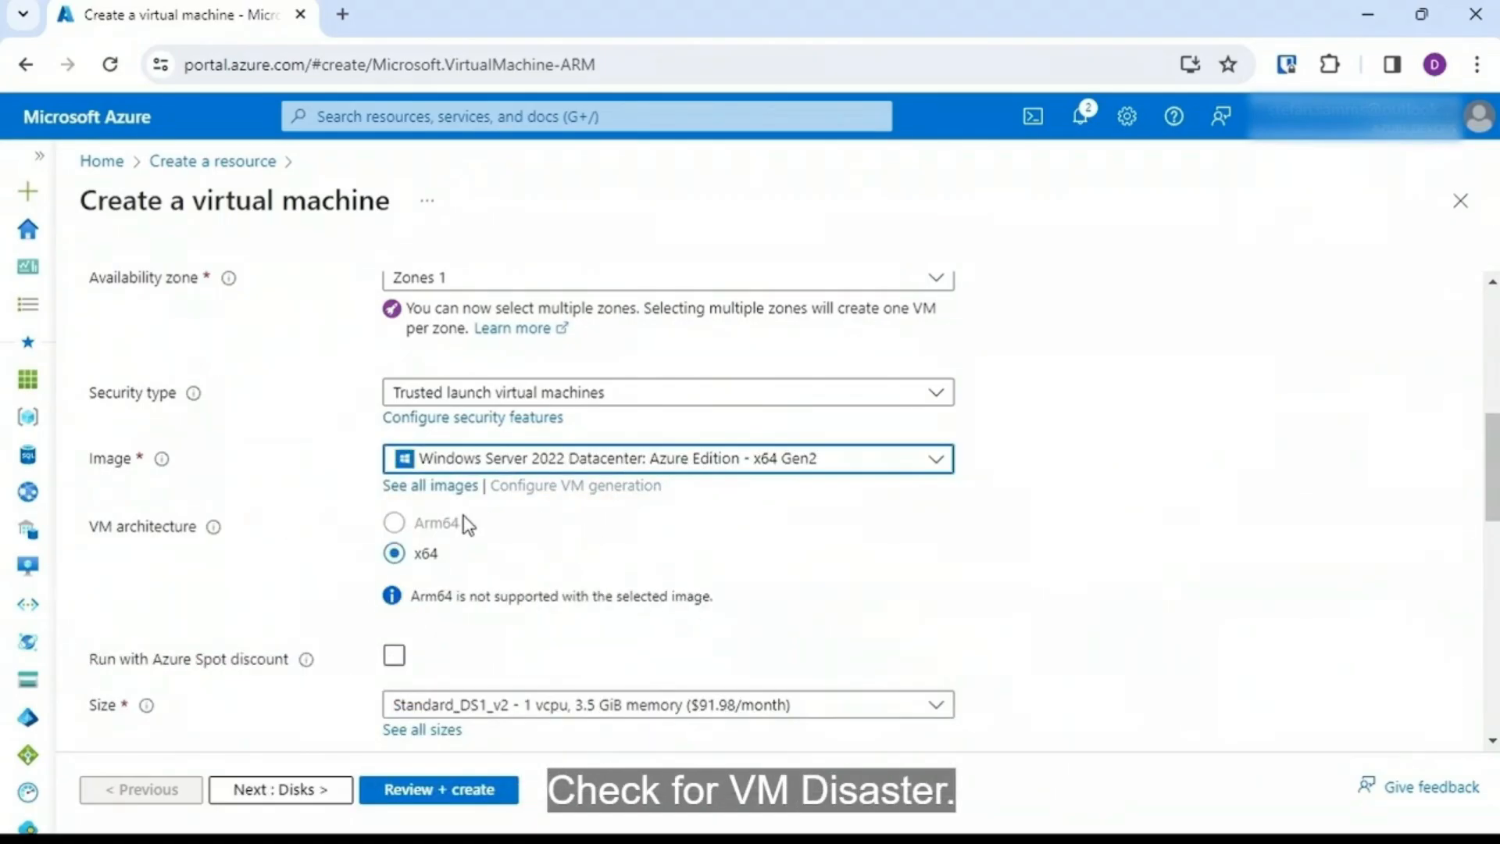
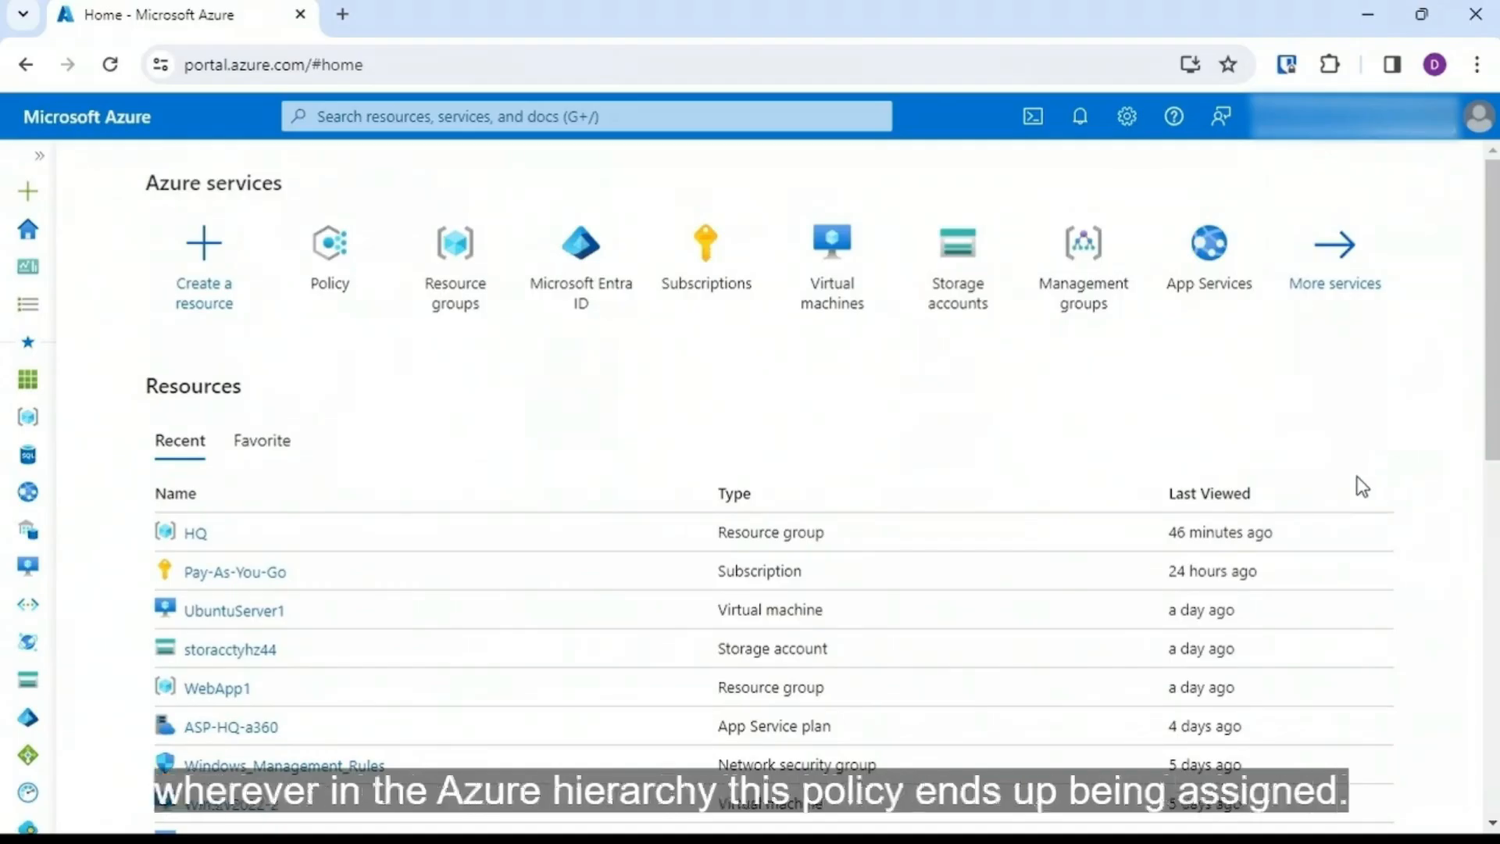
Step: Find the Policy service through the portal search, open its definitions and browse the full list
left_click(521, 117)
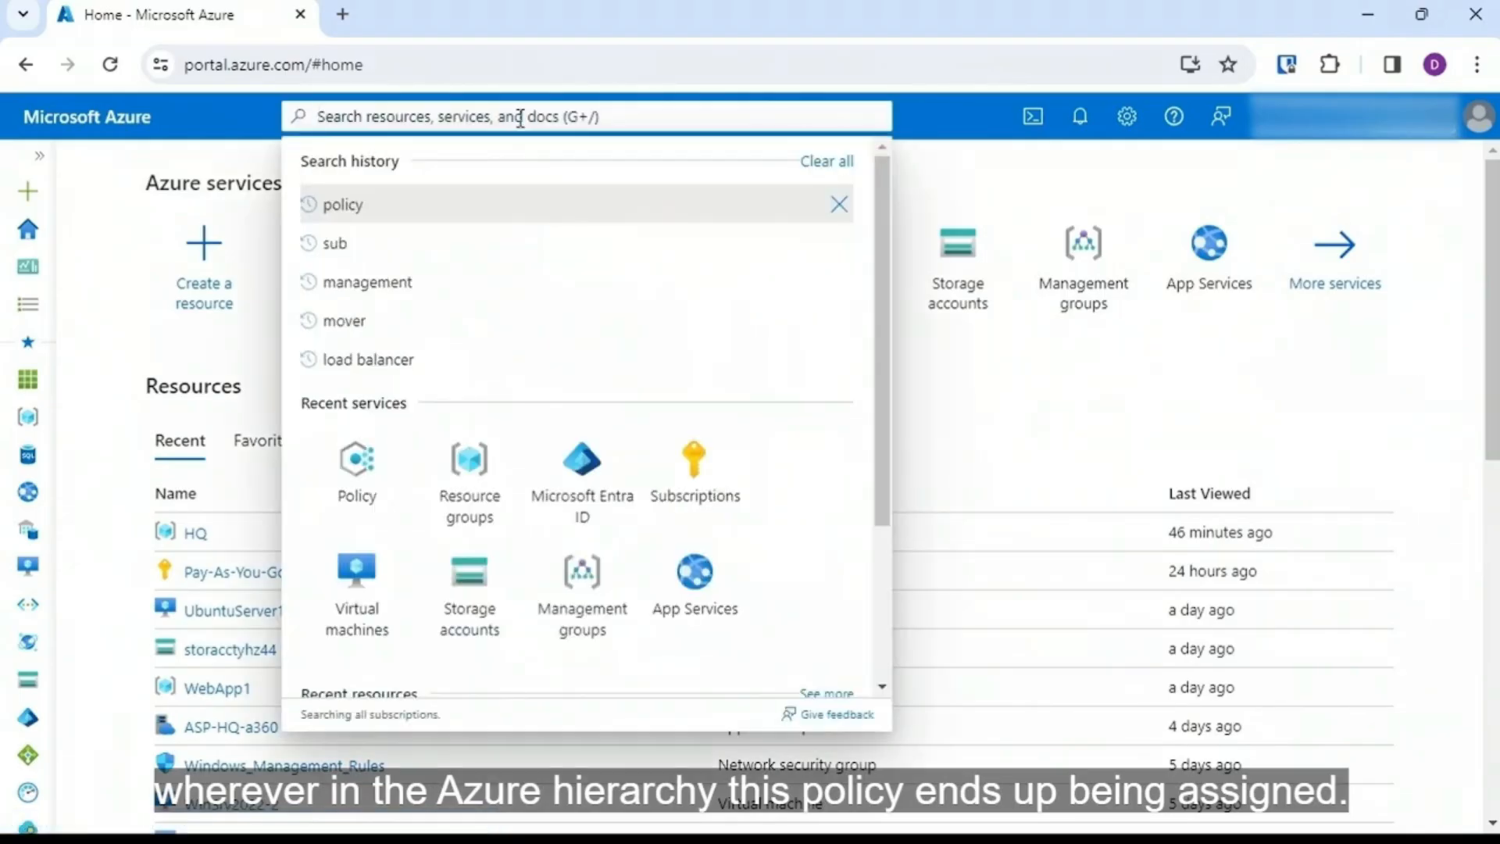
type("policy")
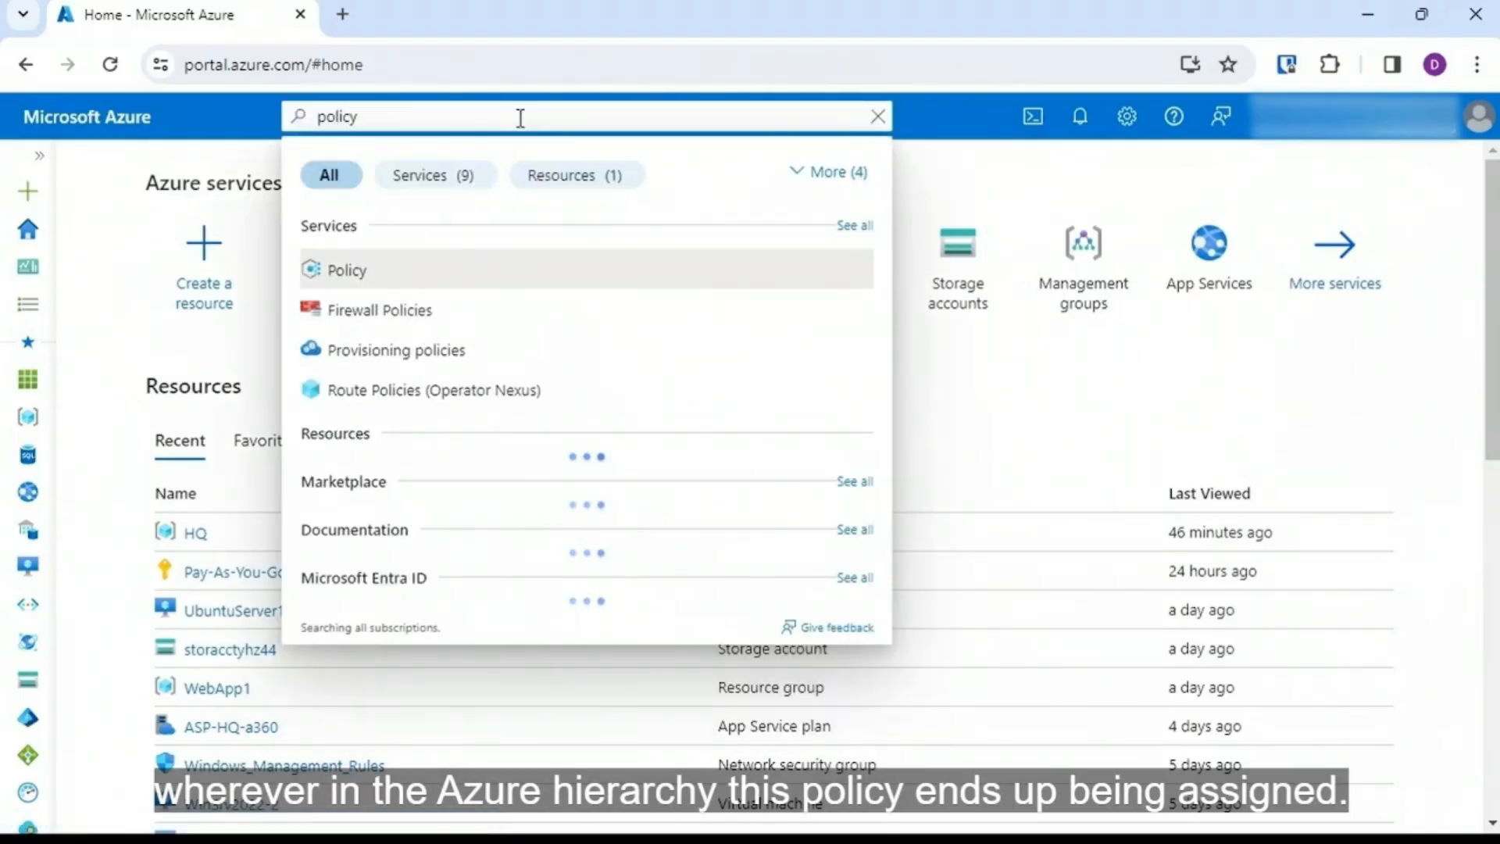
left_click(414, 267)
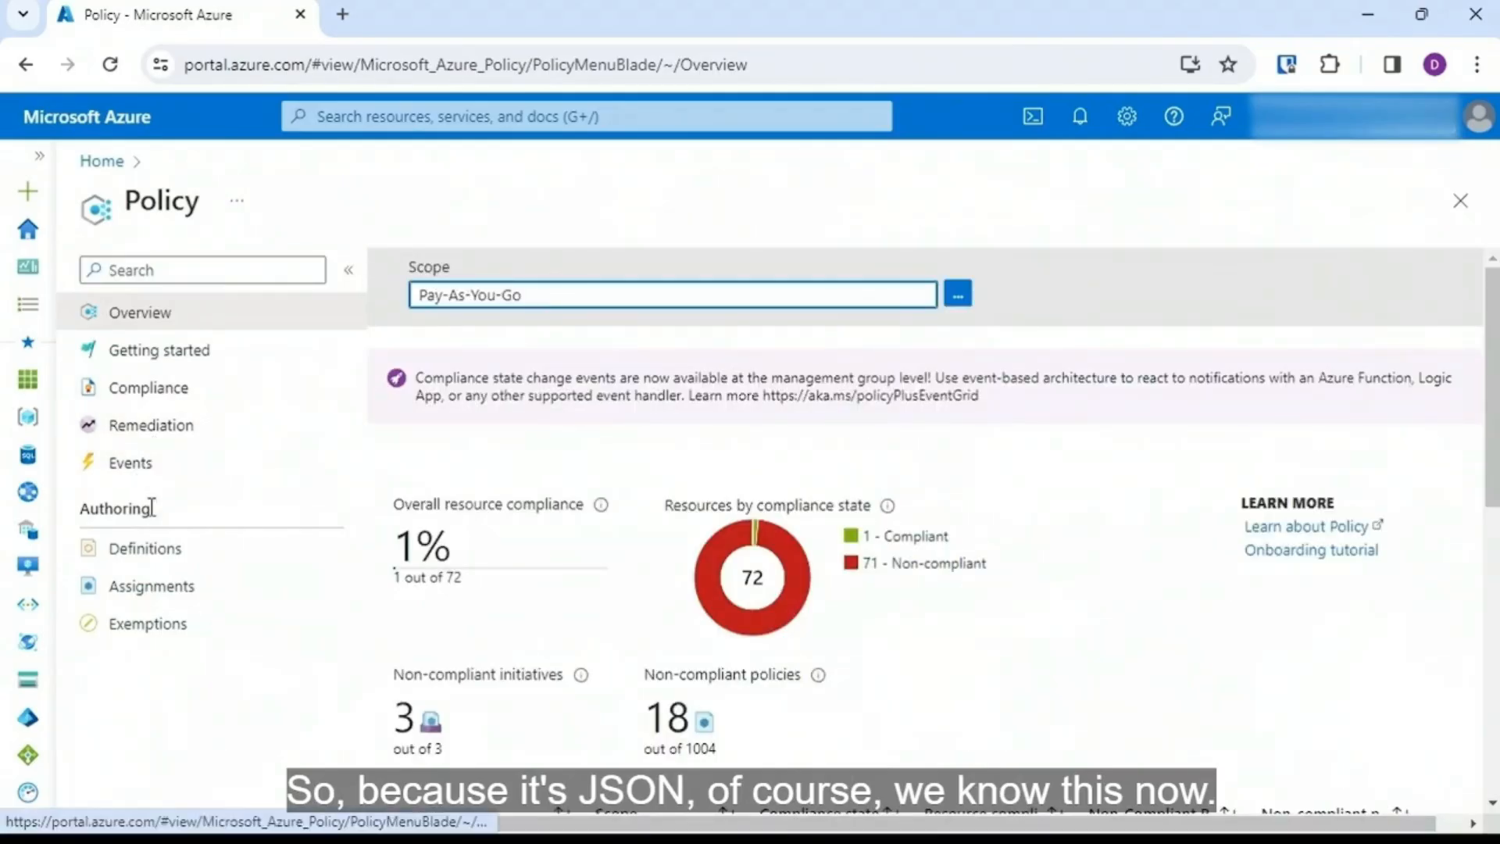
left_click(166, 556)
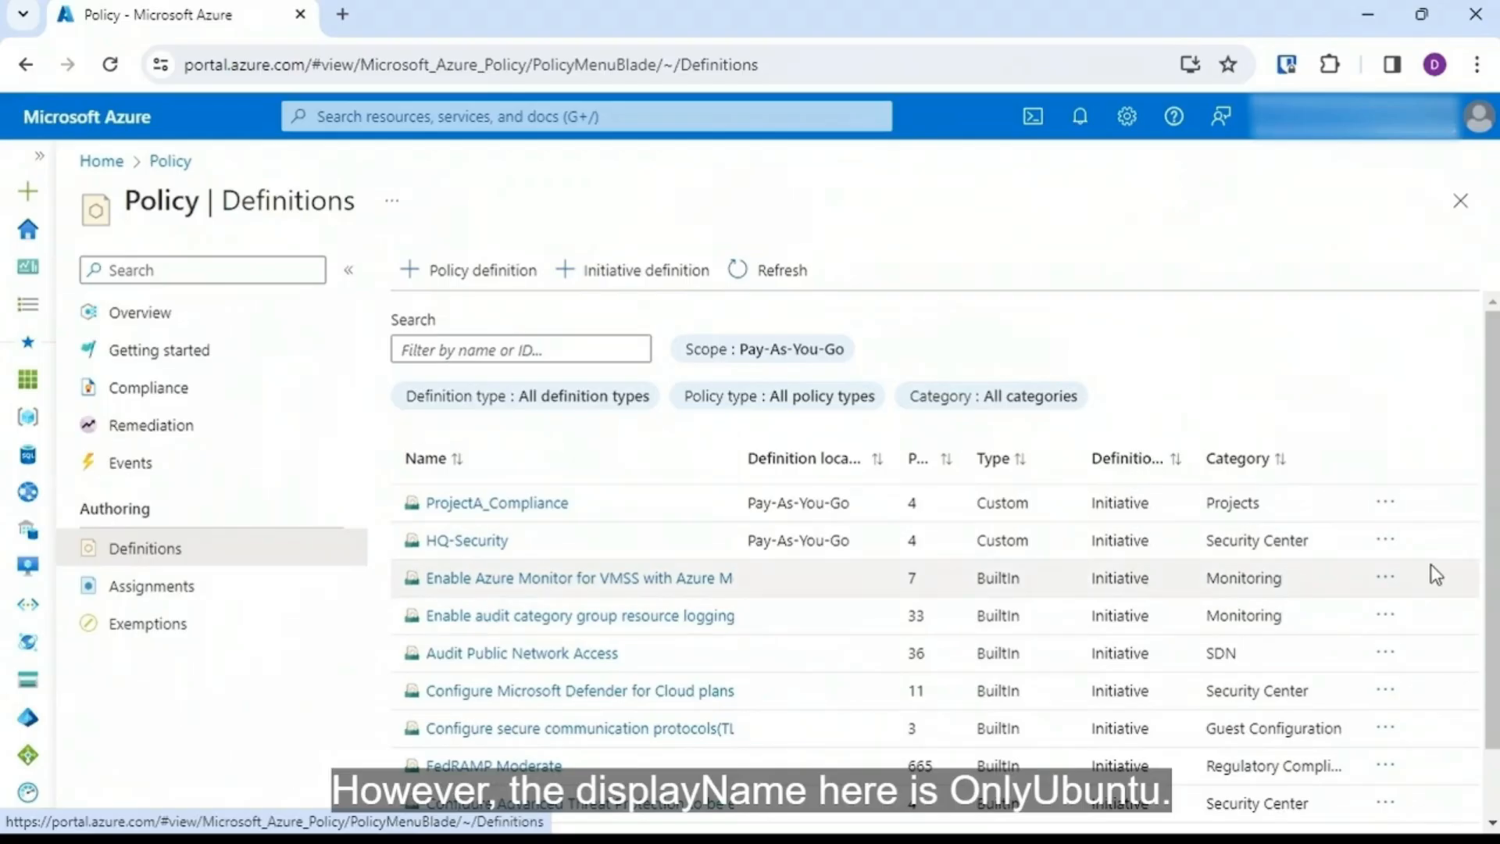
scroll(1363, 781, "down", 2)
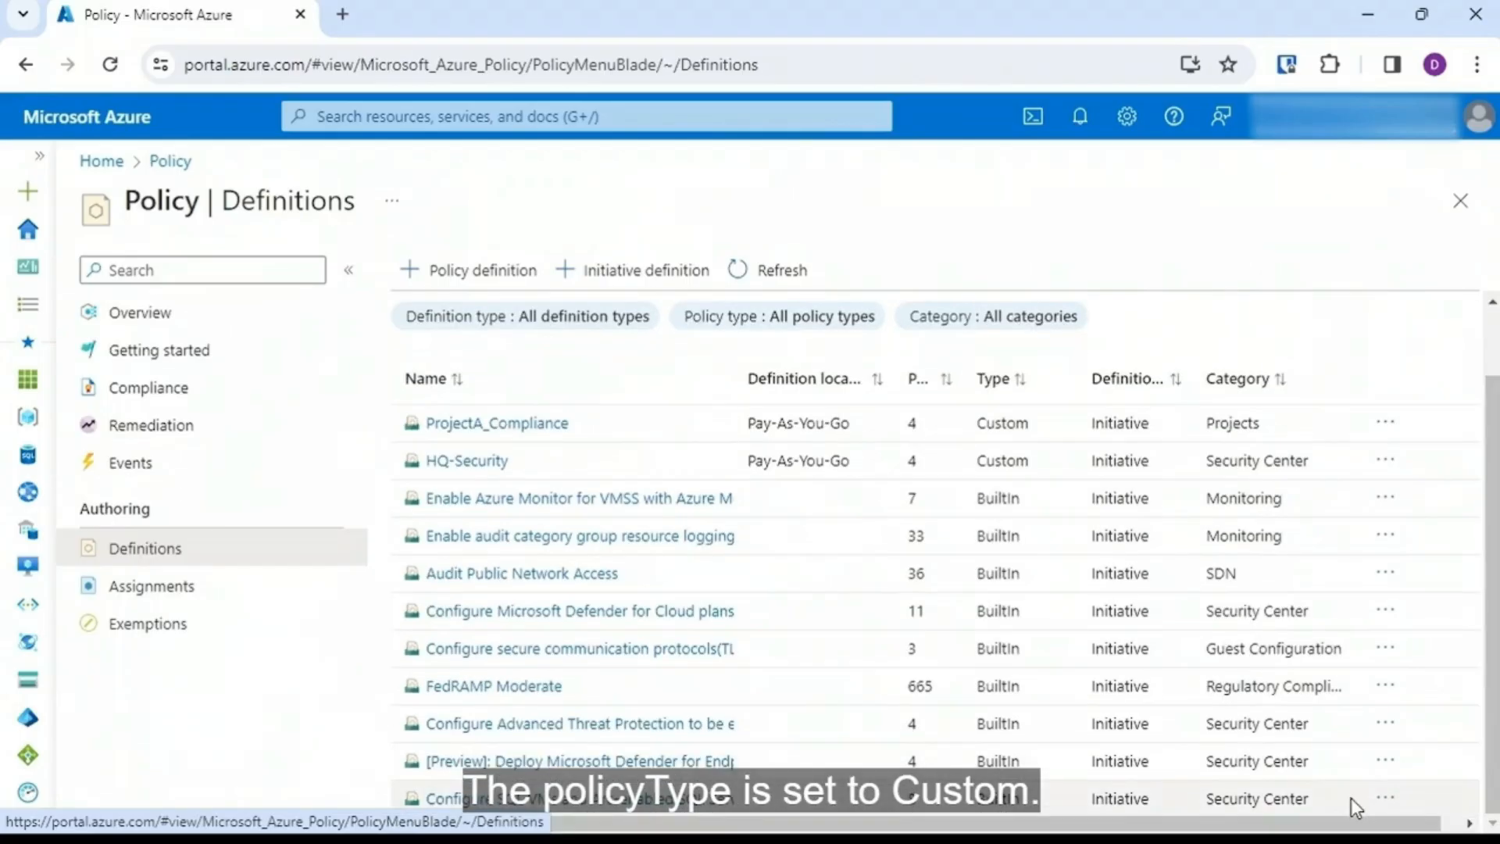
left_click_drag(1382, 824, 1422, 824)
left_click_drag(1471, 400, 1463, 579)
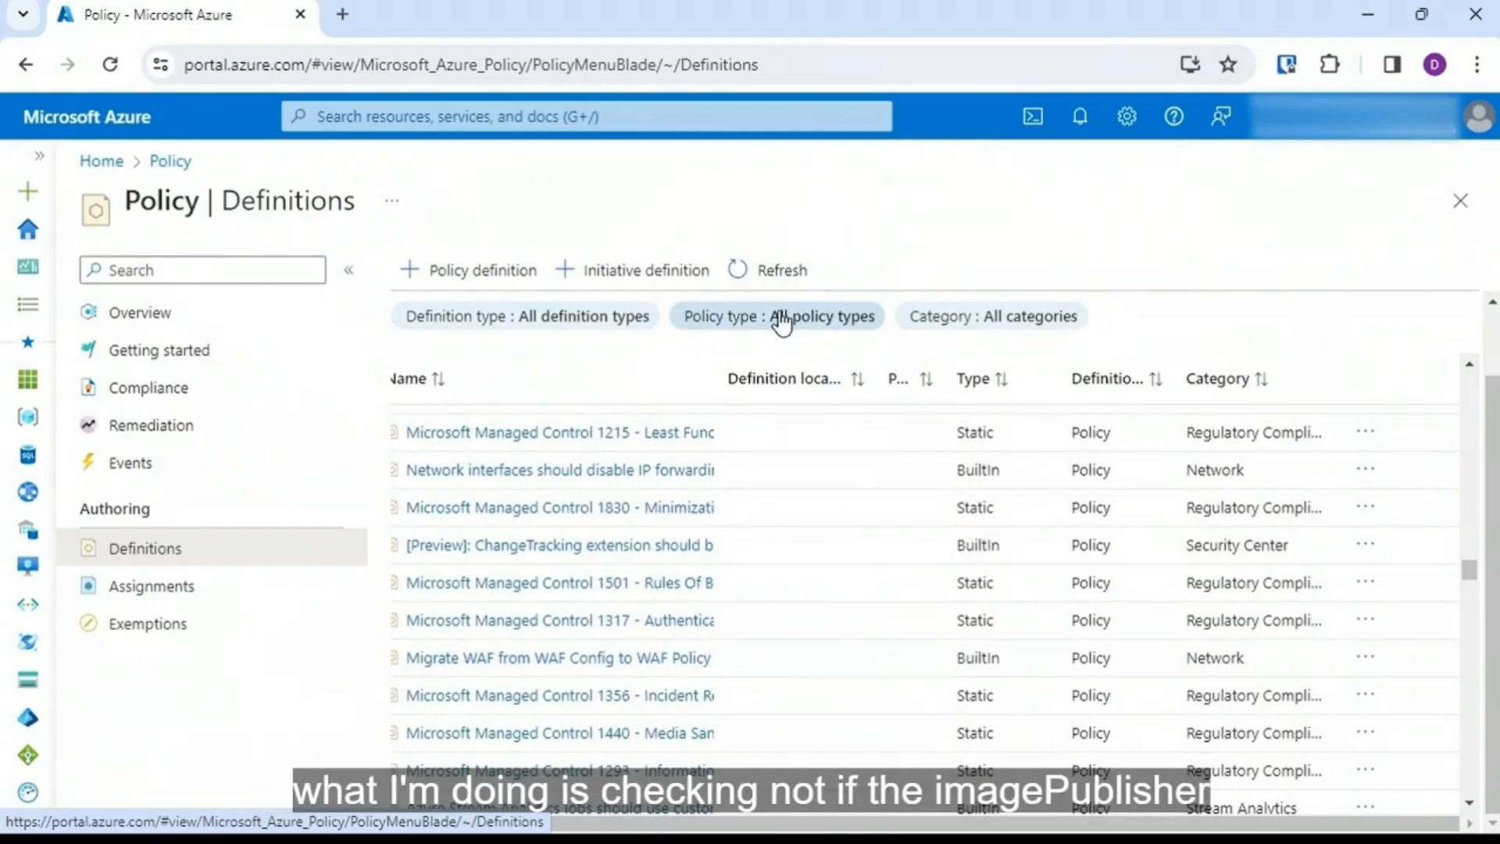
Step: Filter the definitions list to the Initiative definition type only and browse the matching entries
left_click(537, 321)
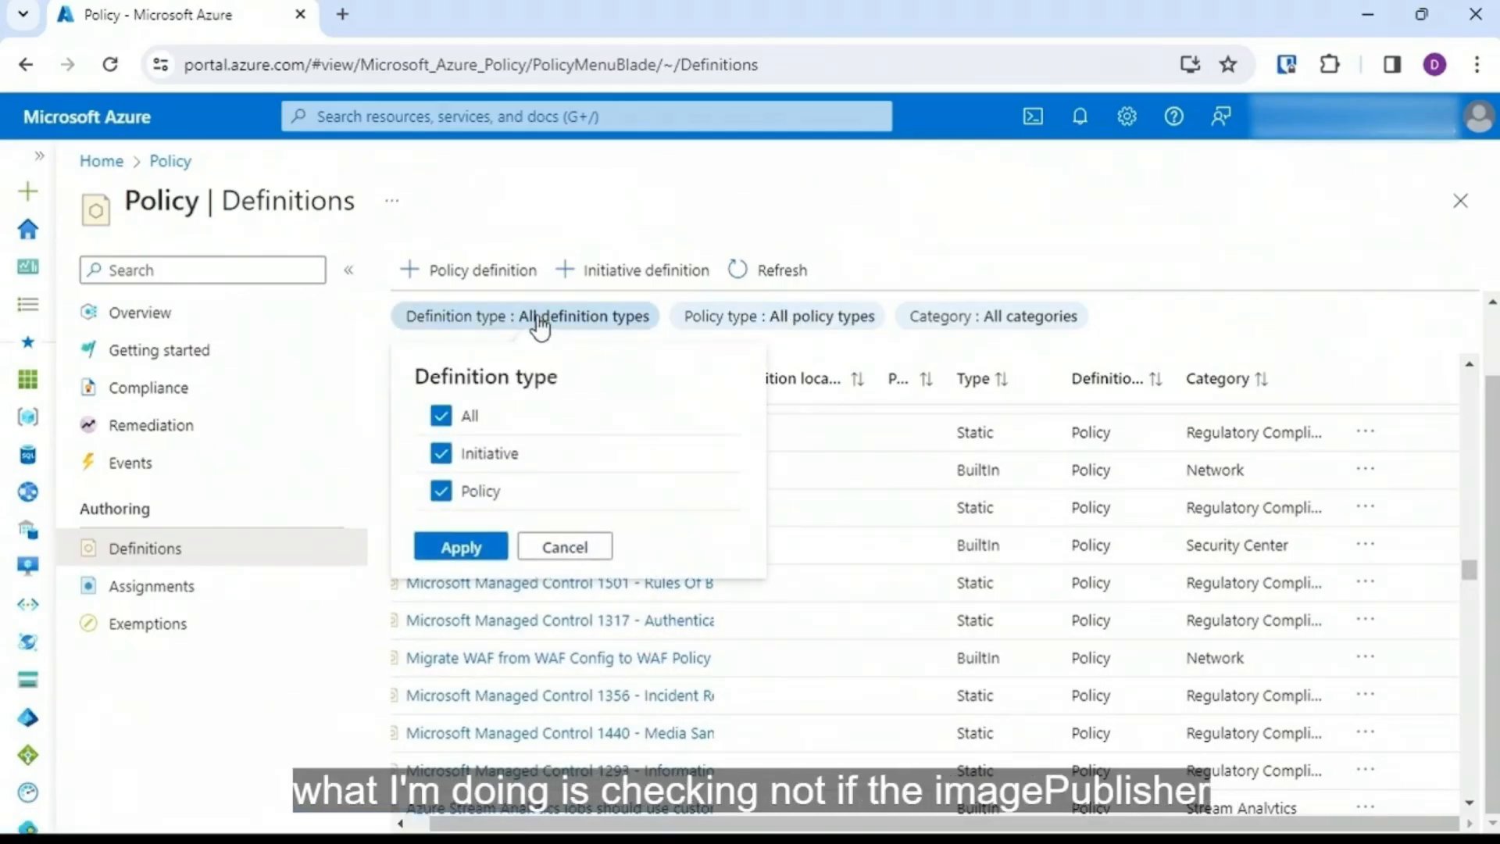
left_click(442, 417)
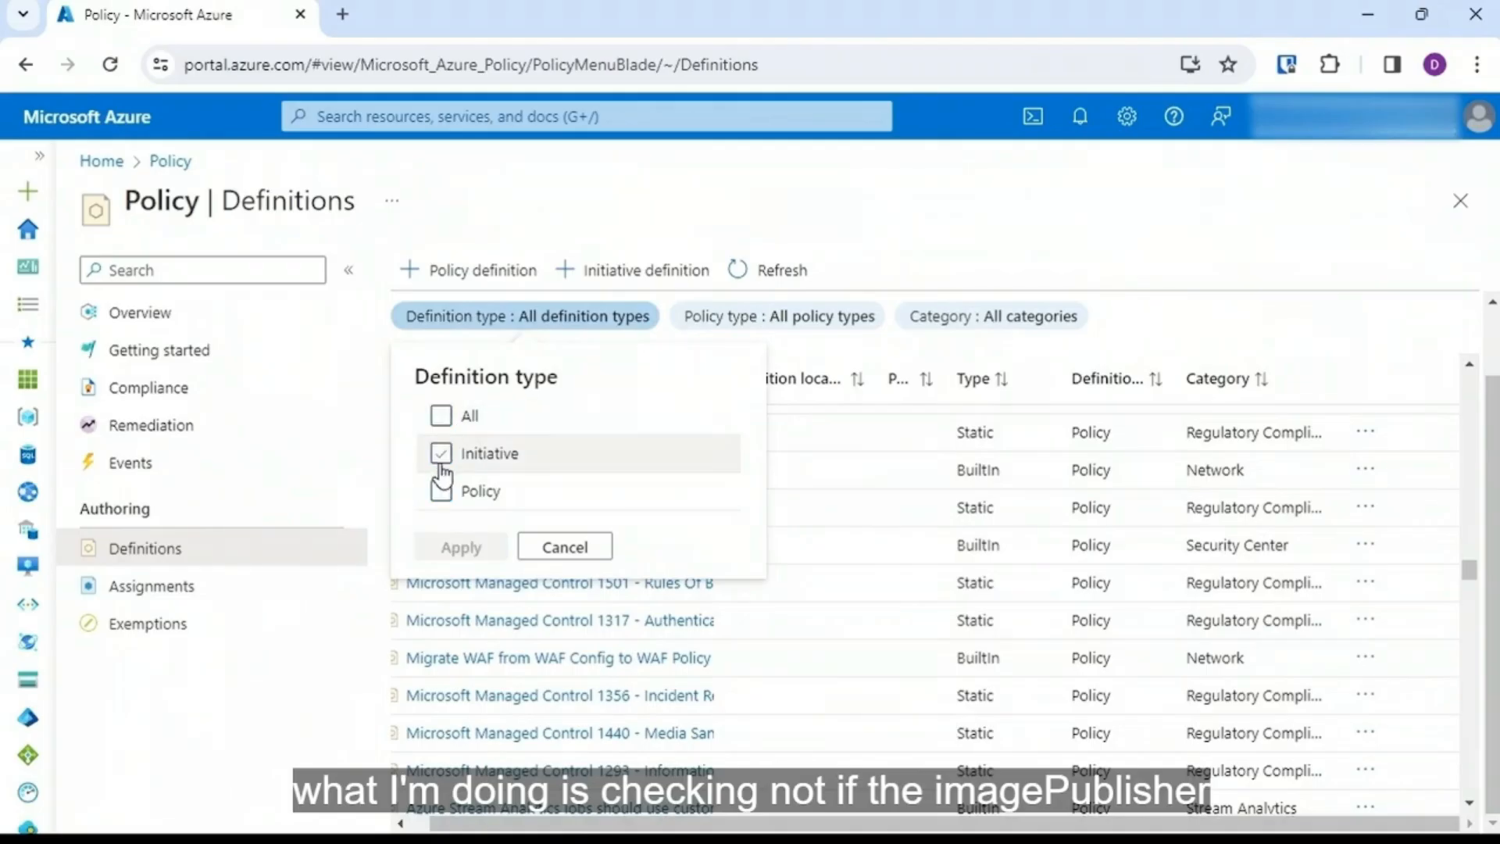
left_click(441, 454)
left_click(461, 547)
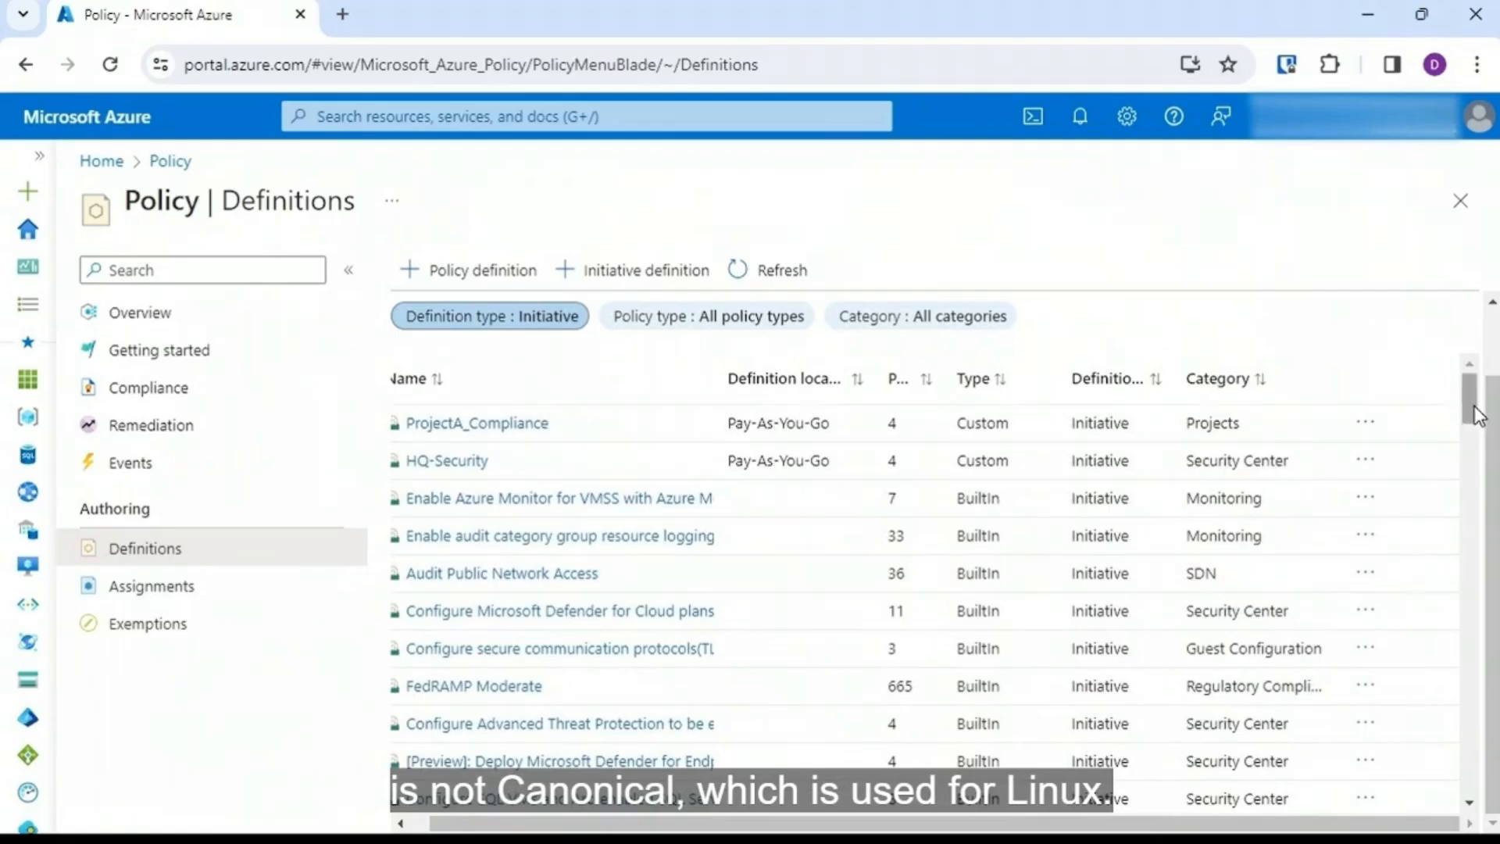
left_click_drag(1469, 398, 1472, 678)
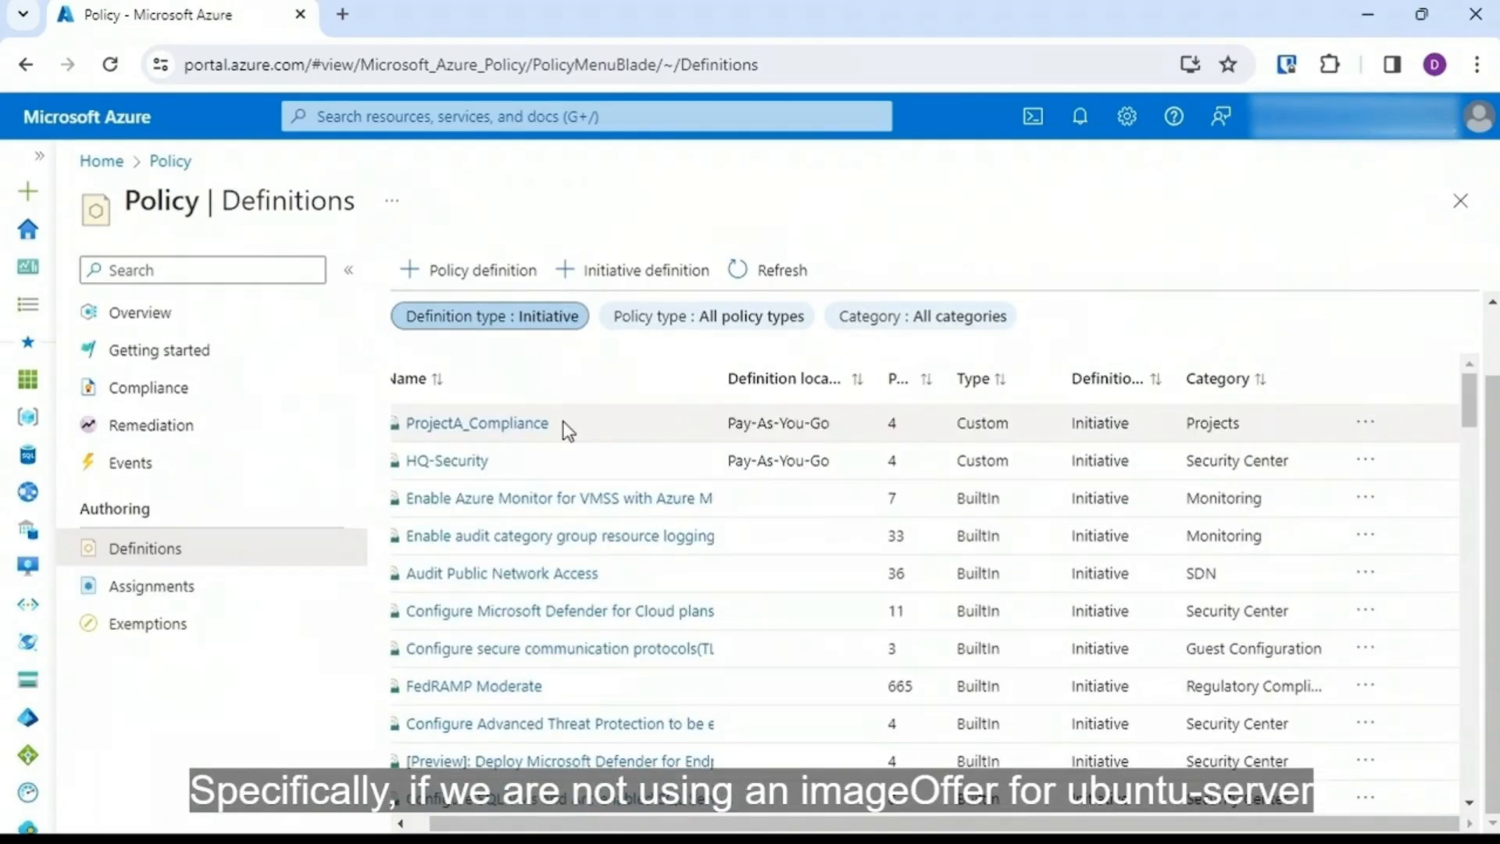
Step: Switch the definition type filter to Policy only and browse the individual policy definitions
left_click(500, 316)
left_click(440, 453)
left_click(442, 491)
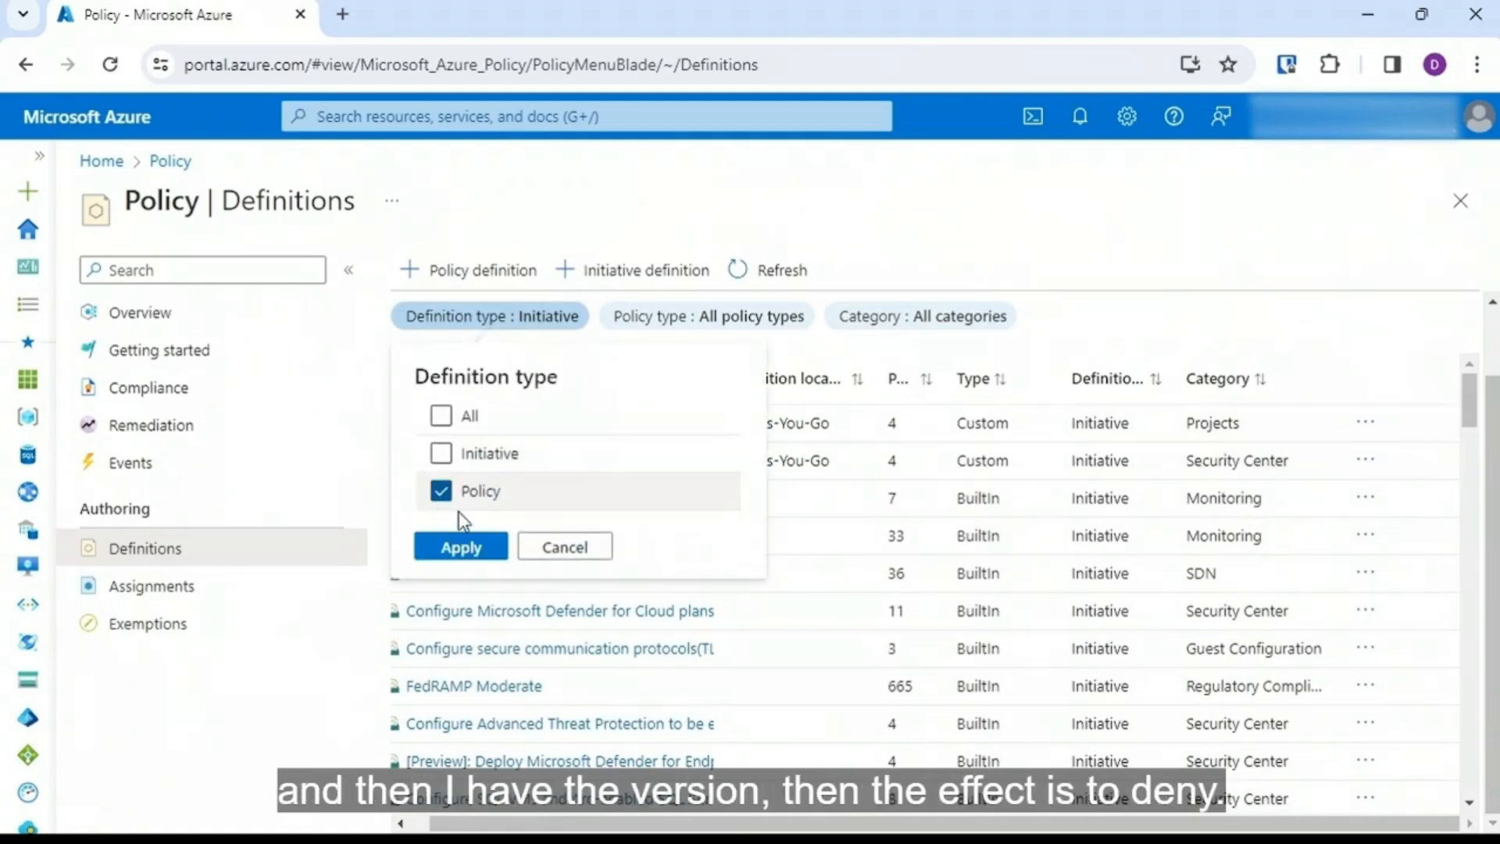
left_click(473, 543)
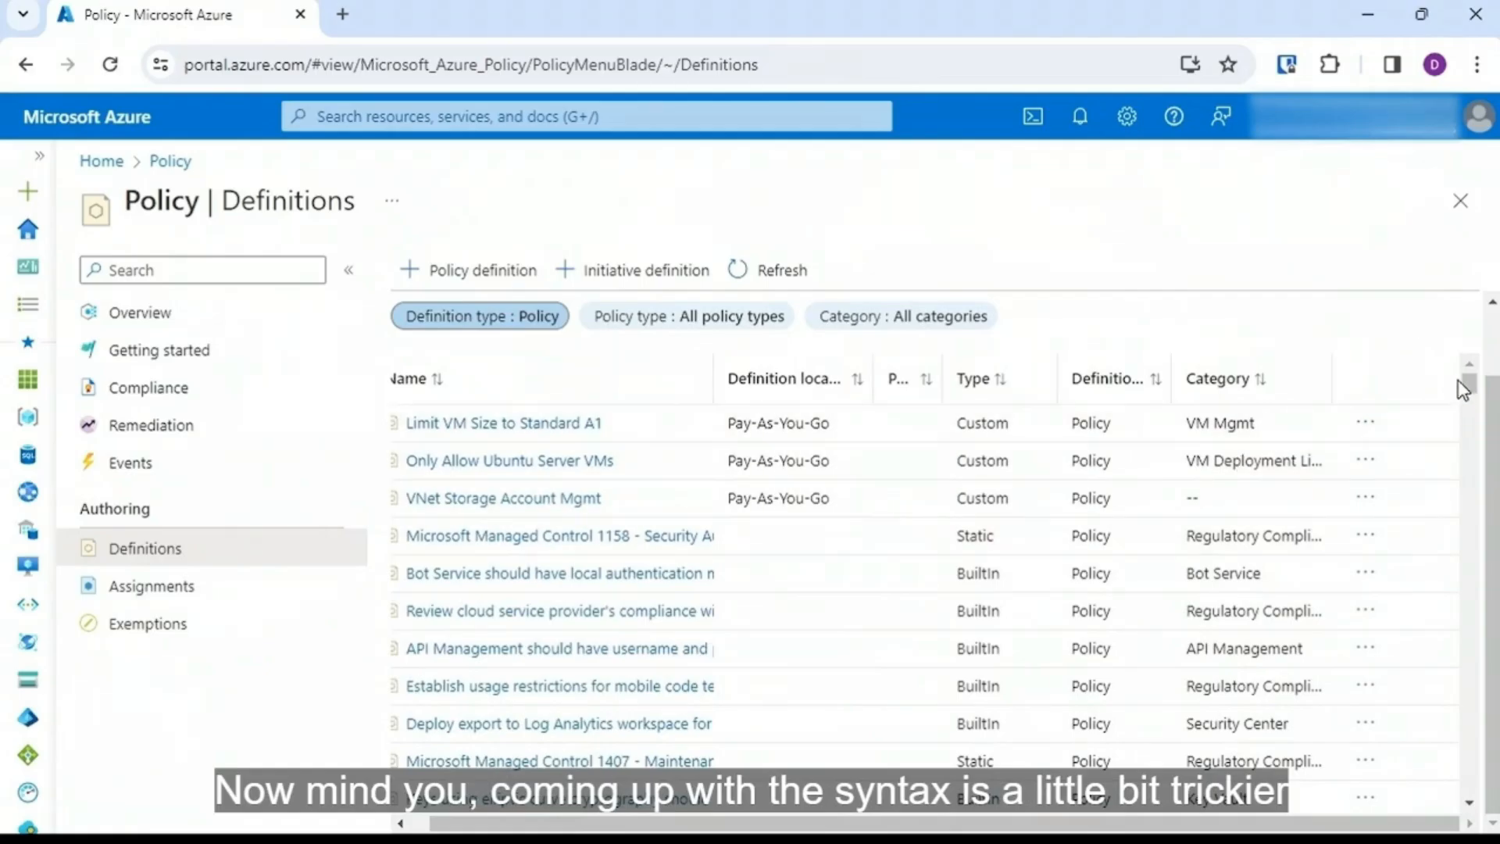
left_click_drag(1469, 388, 1473, 492)
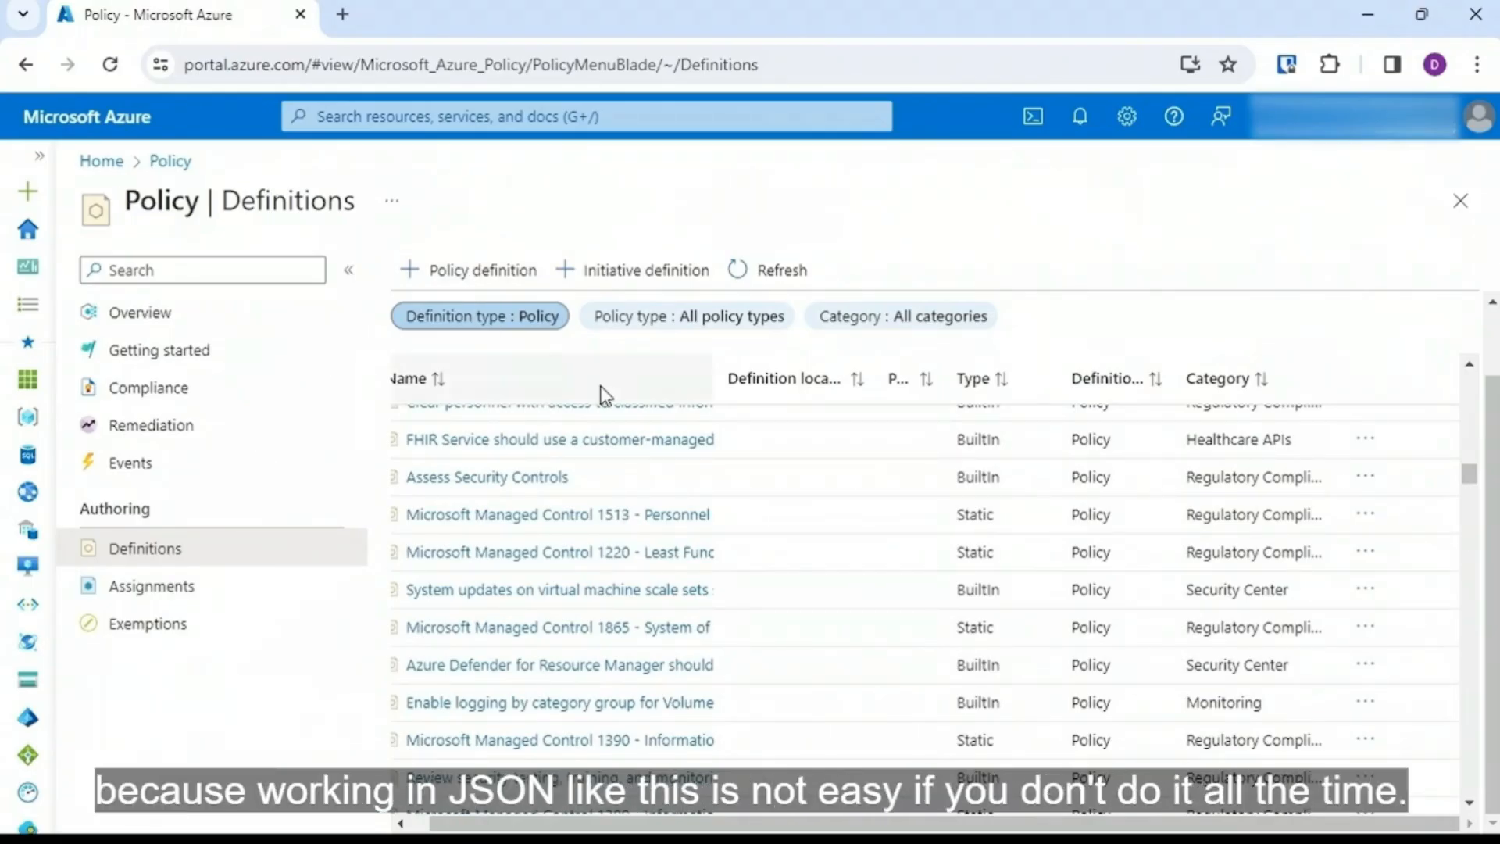
Step: Start a new initiative definition located in the Pay-As-You-Go subscription and name it "Contract123_Compliance"
left_click(659, 281)
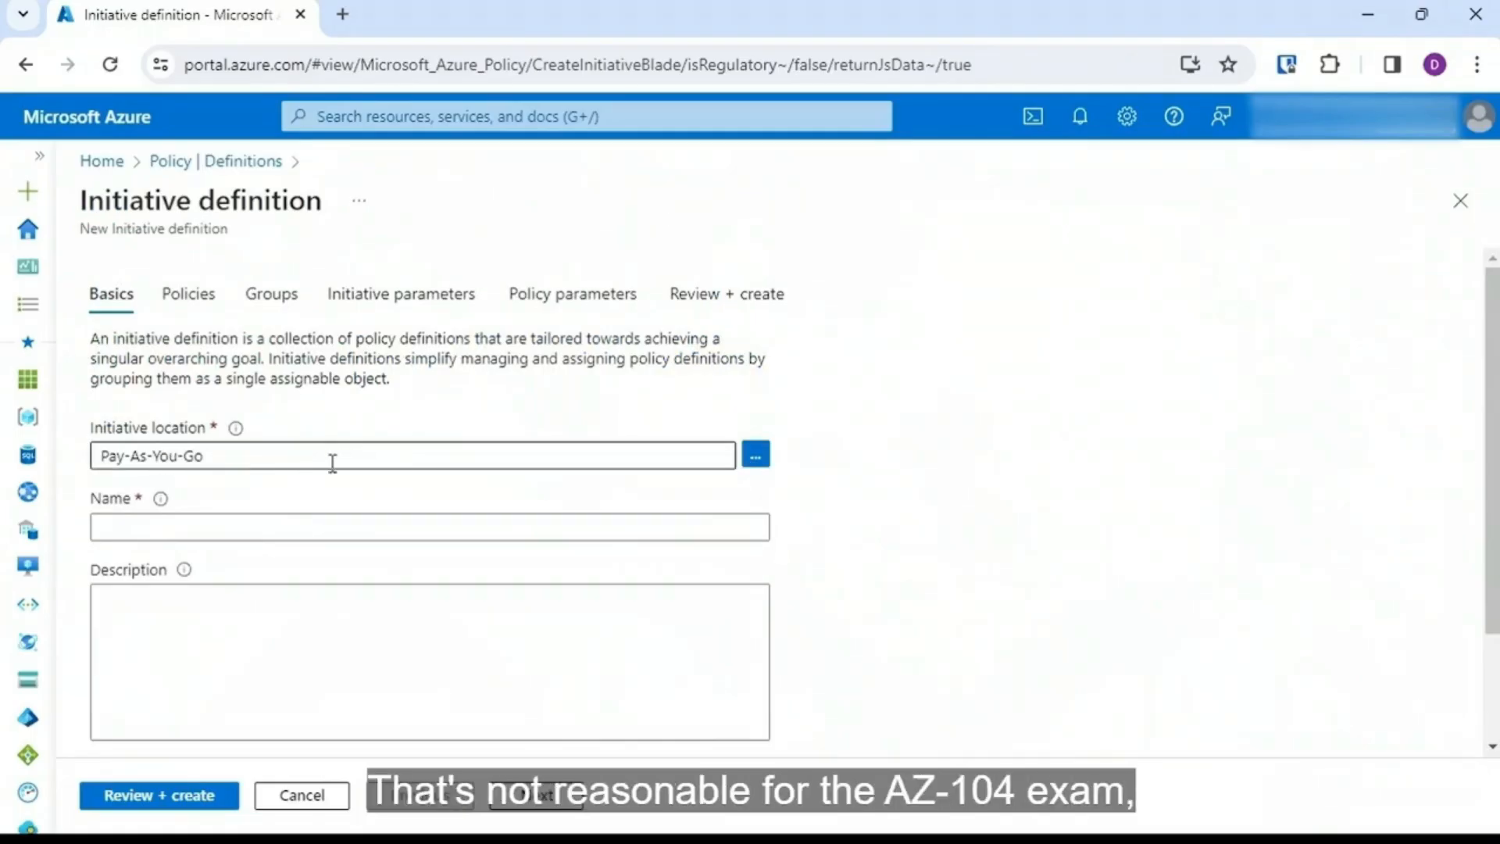
left_click(756, 464)
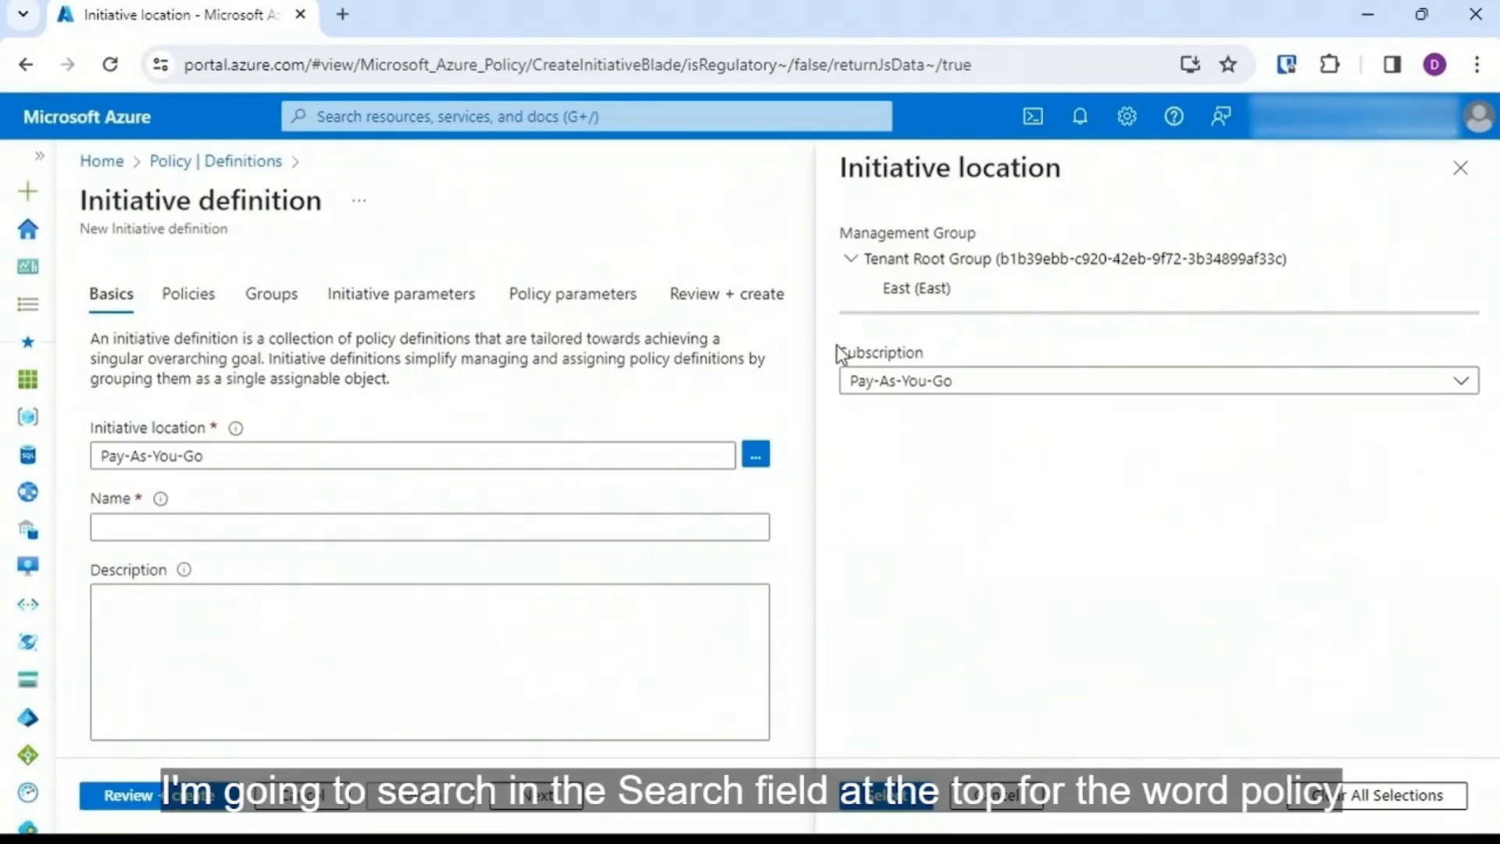
left_click(890, 795)
left_click(562, 538)
type("Contract")
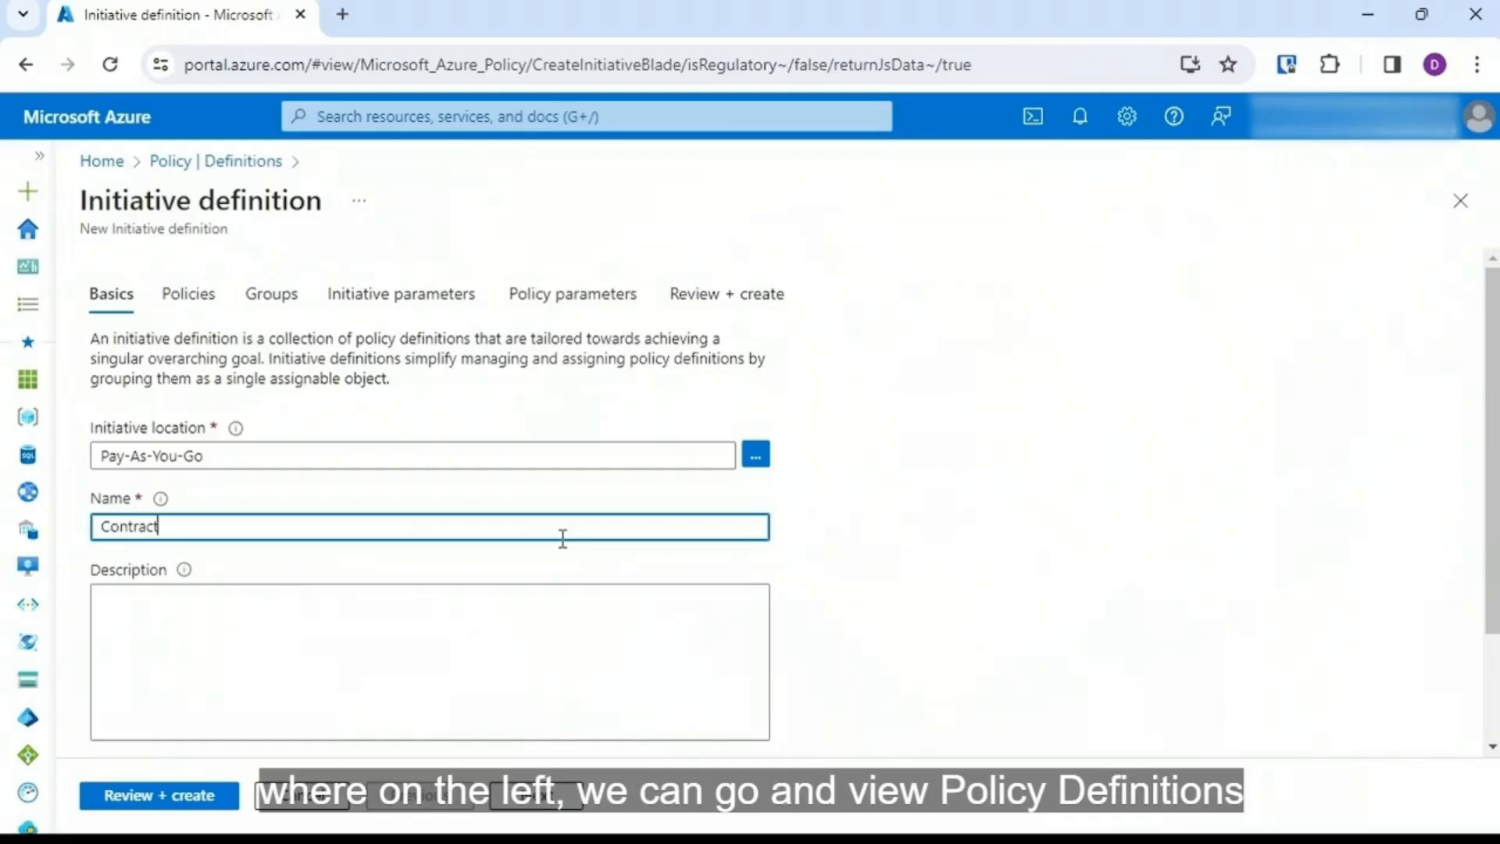
type("123_Compliance")
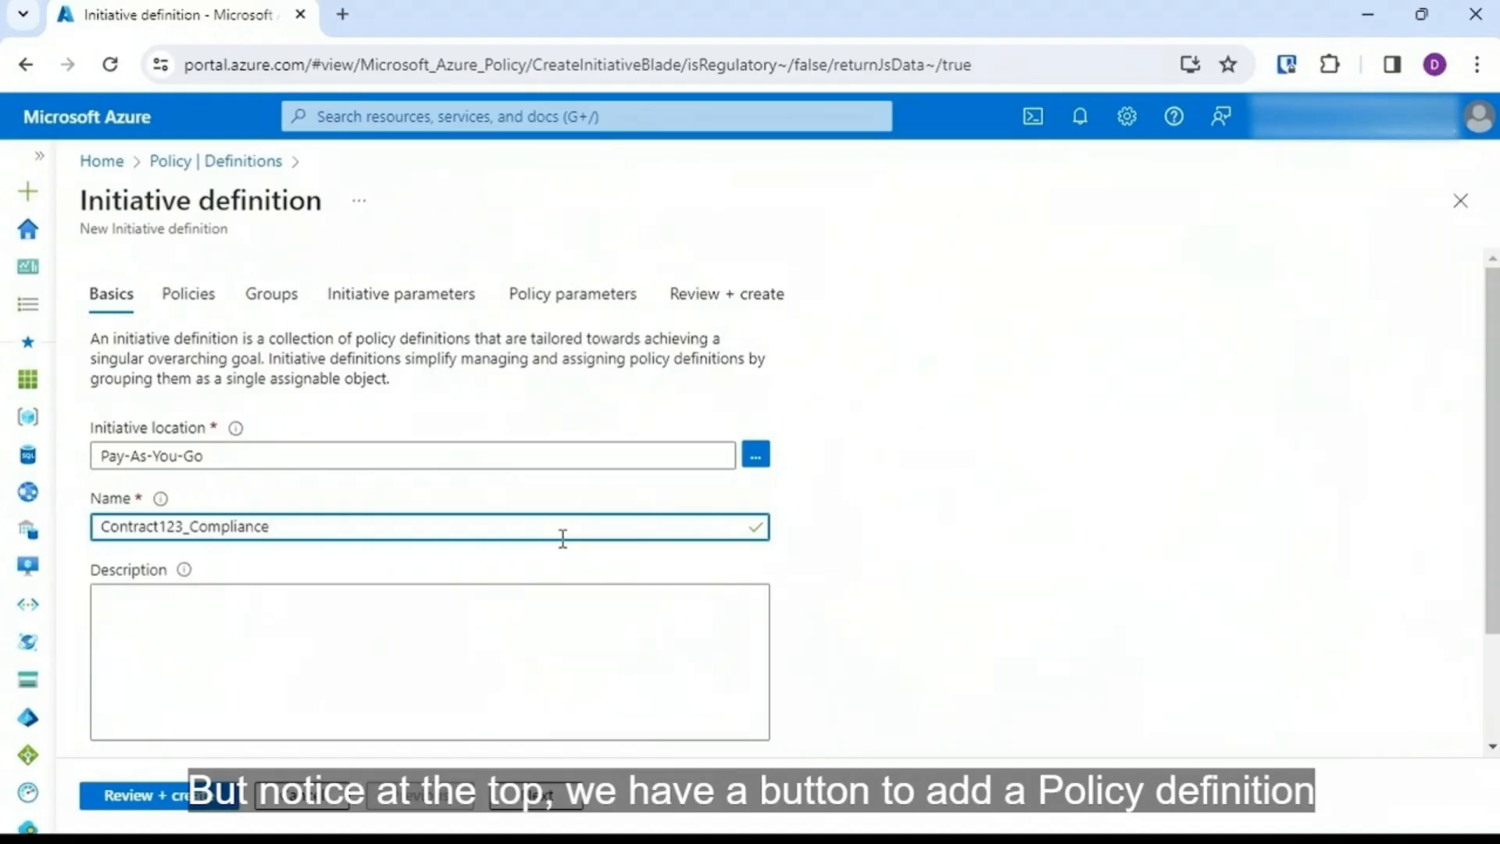
Step: Assign the initiative to the existing category Attestation
scroll(1489, 519, "down", 2)
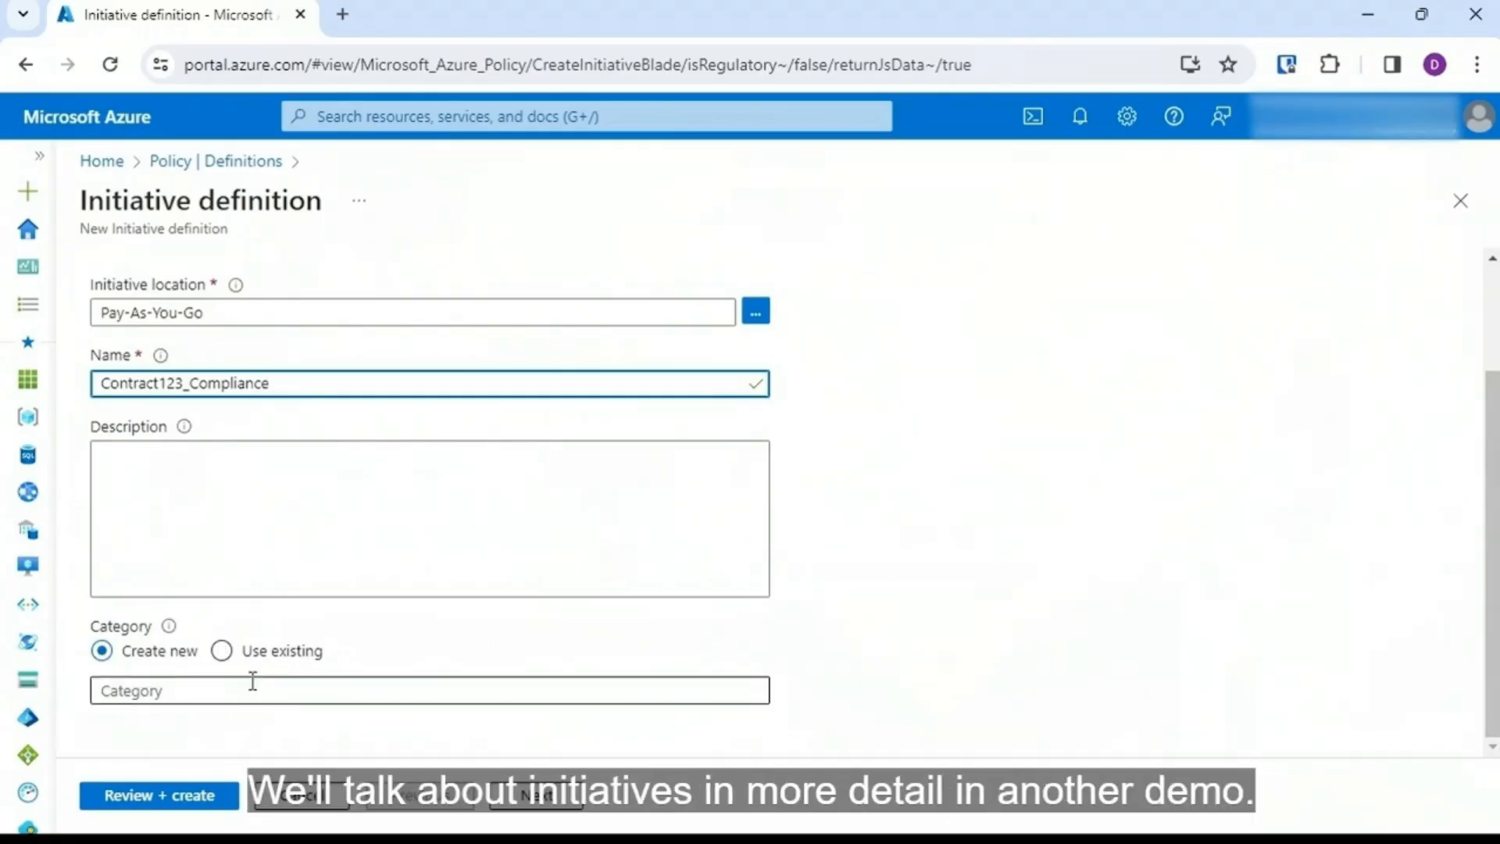
left_click(253, 656)
left_click(447, 697)
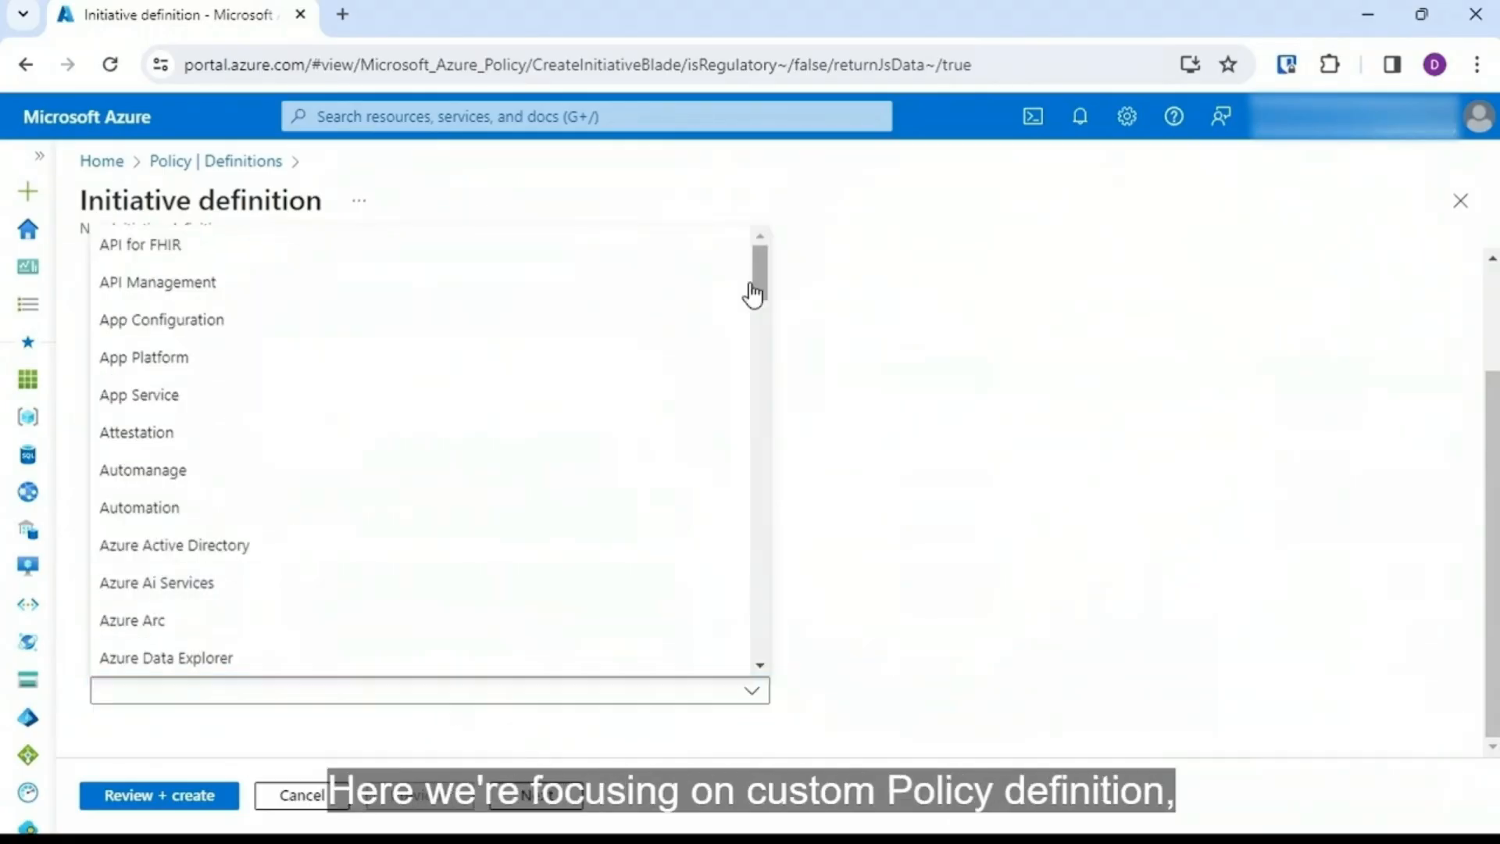
left_click(235, 430)
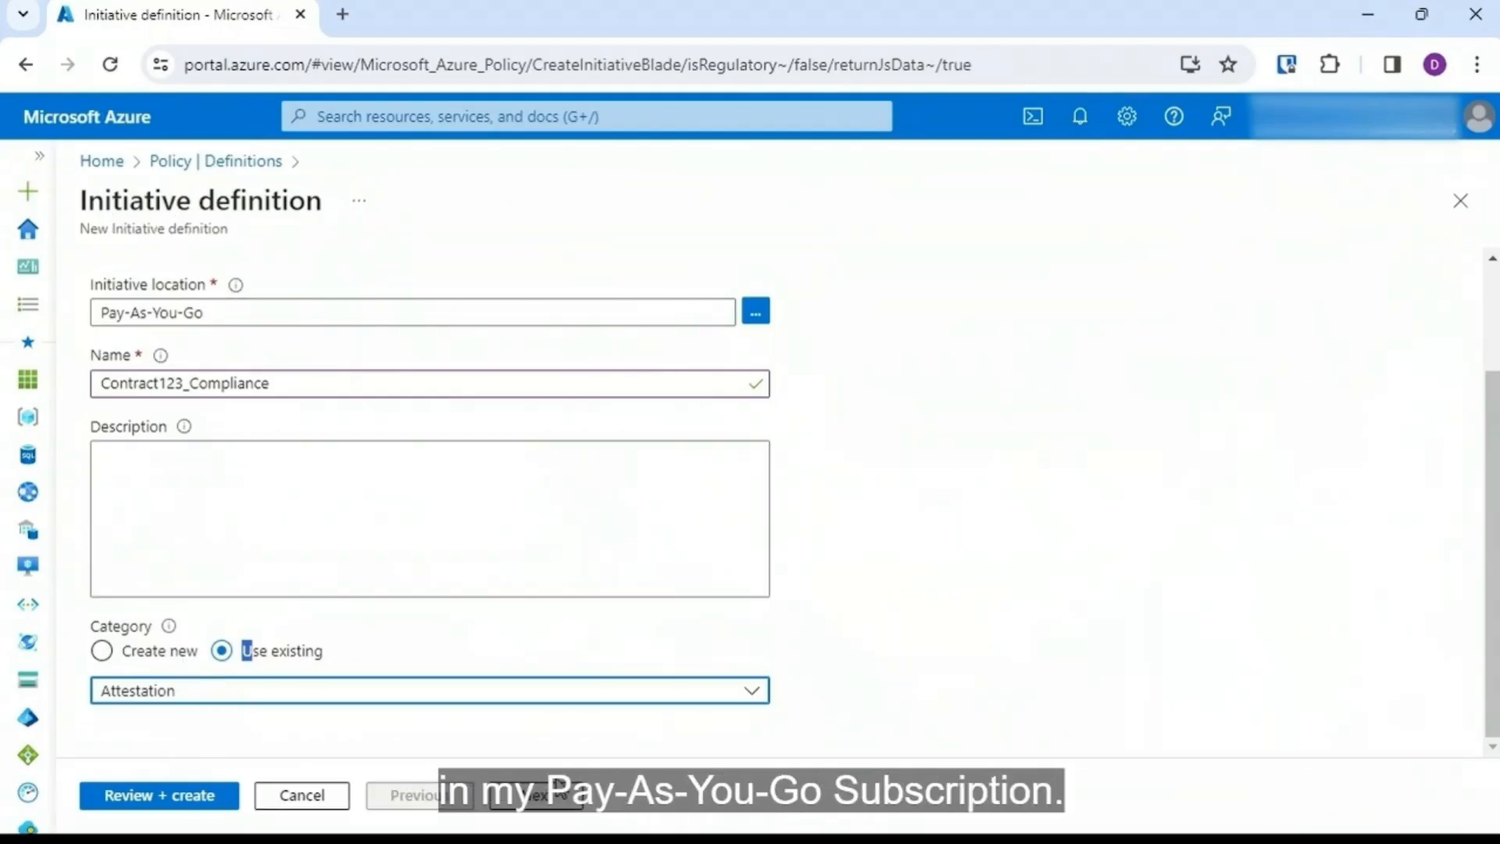
Step: Add the built-in policies for auditing VMs without disaster recovery, p2svpngateways logging to Storage, and MySQL virtual network service endpoints to the initiative
left_click(558, 795)
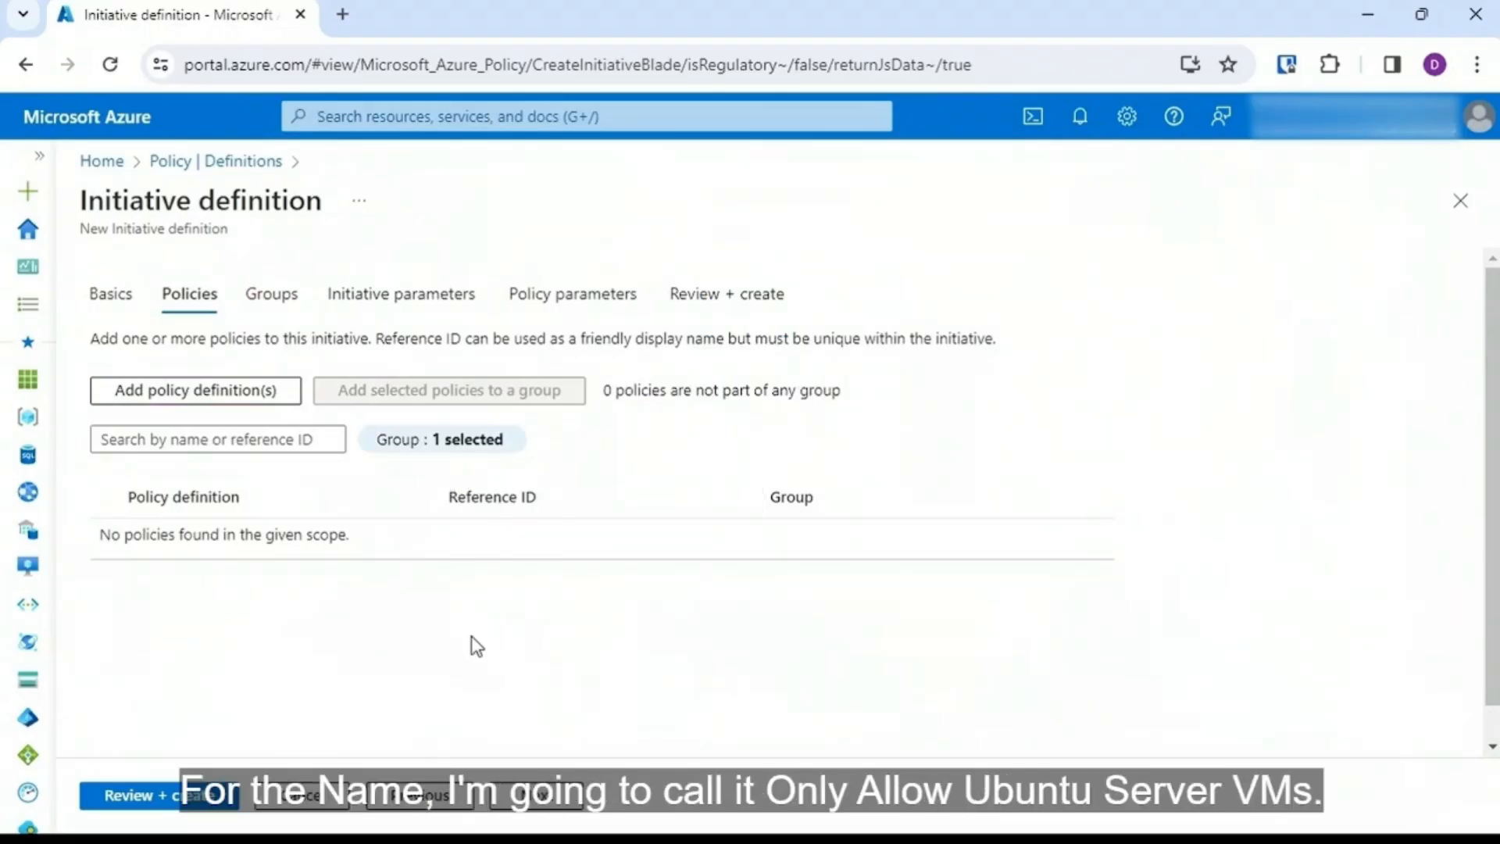
left_click(175, 396)
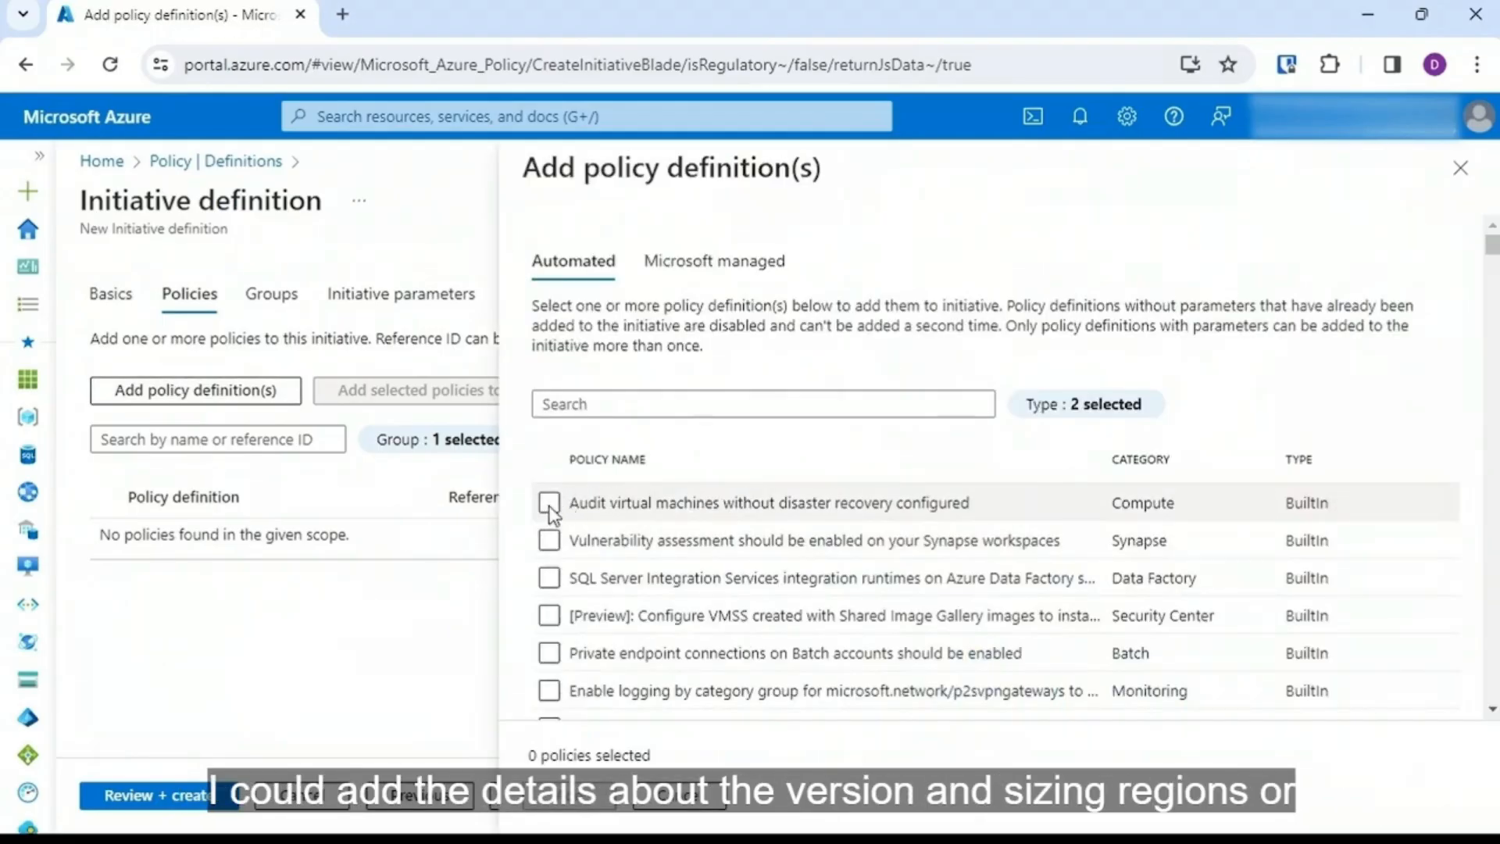
left_click(550, 502)
left_click(550, 691)
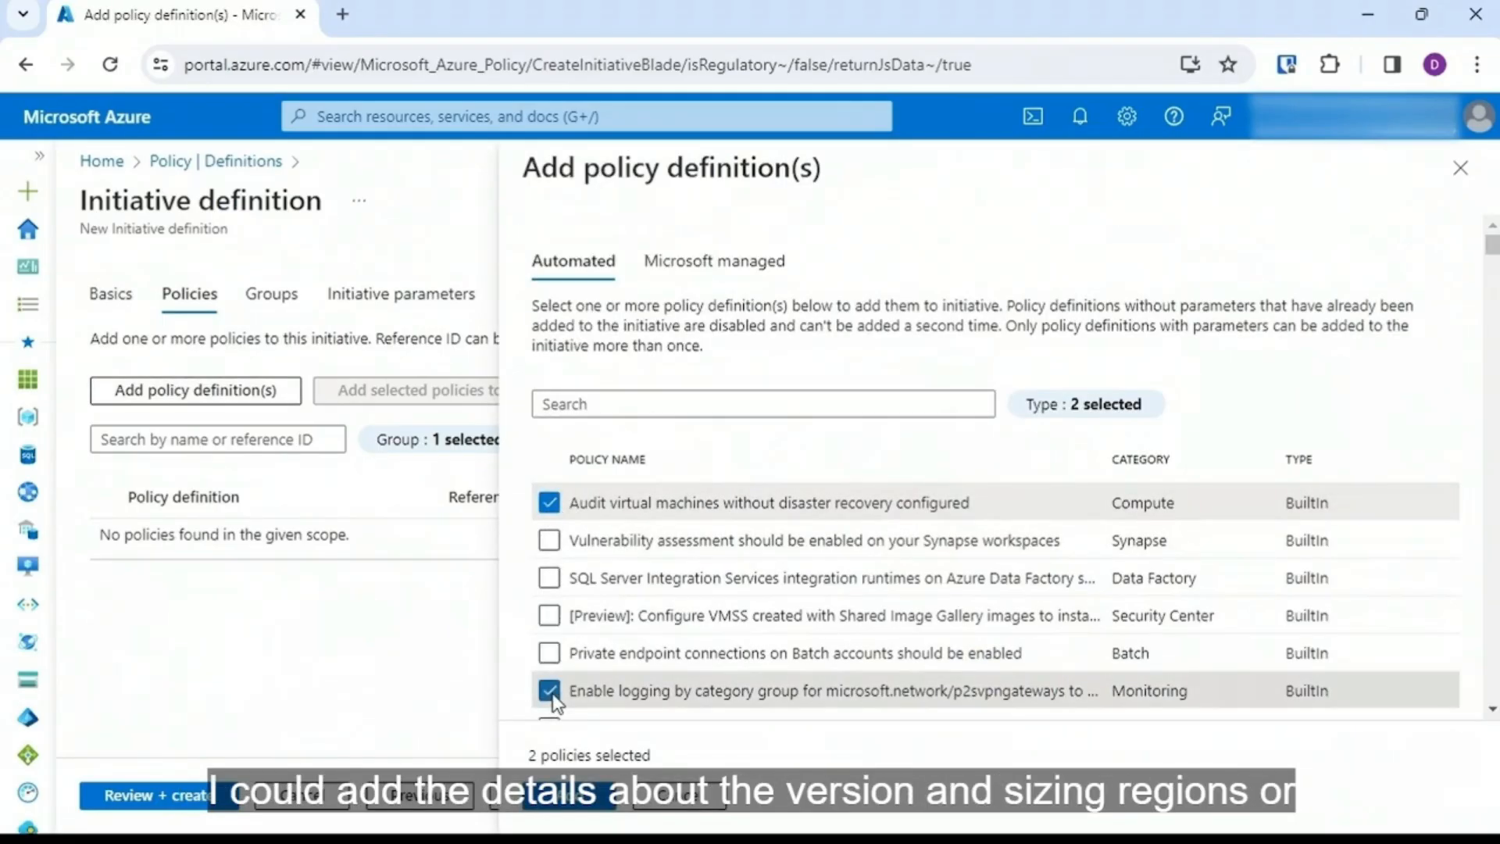
scroll(550, 575, "down", 10)
left_click(549, 570)
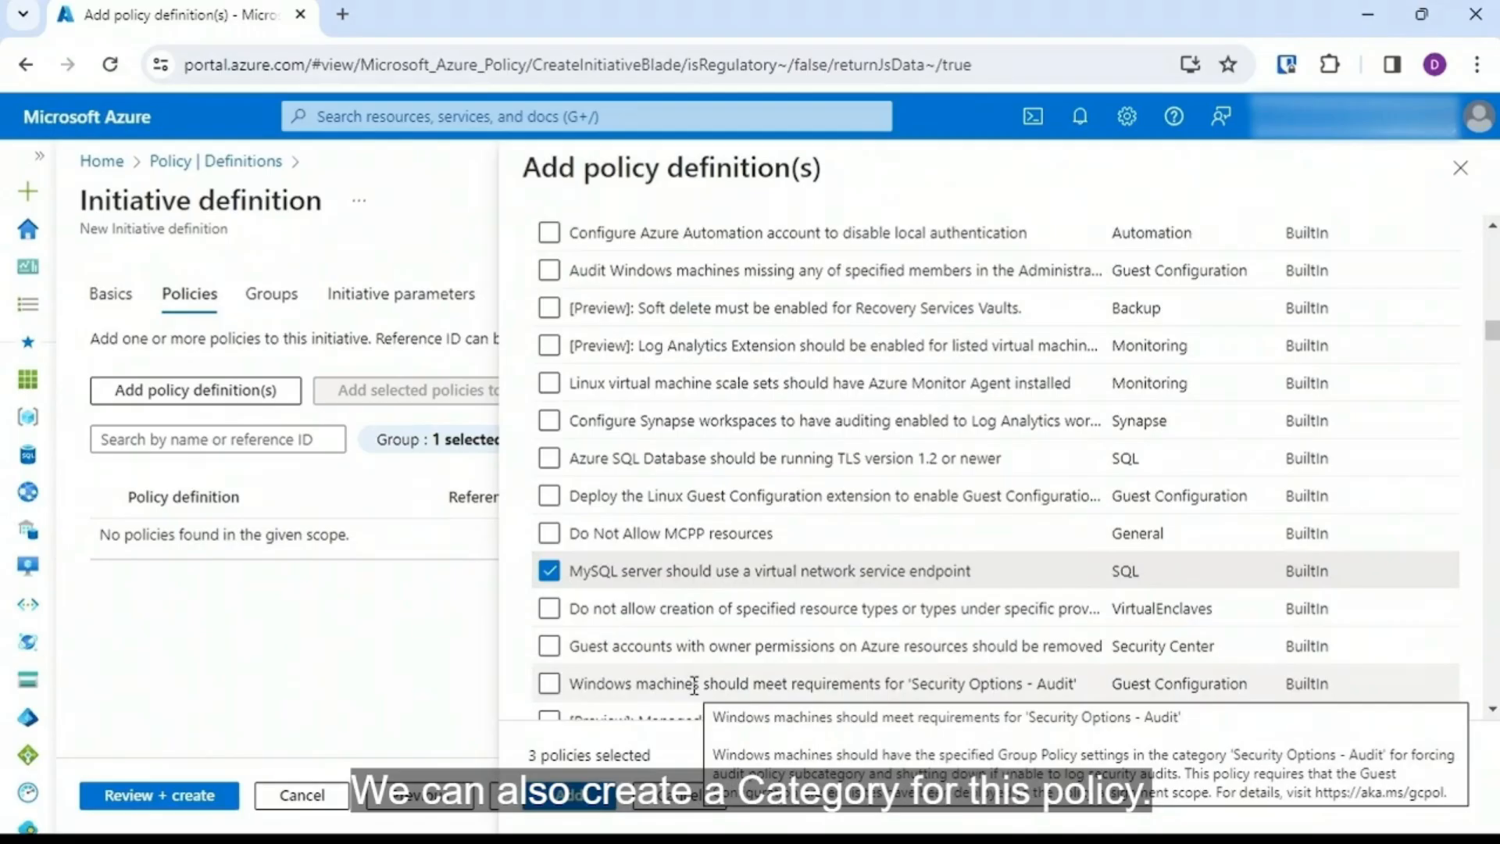
left_click(569, 794)
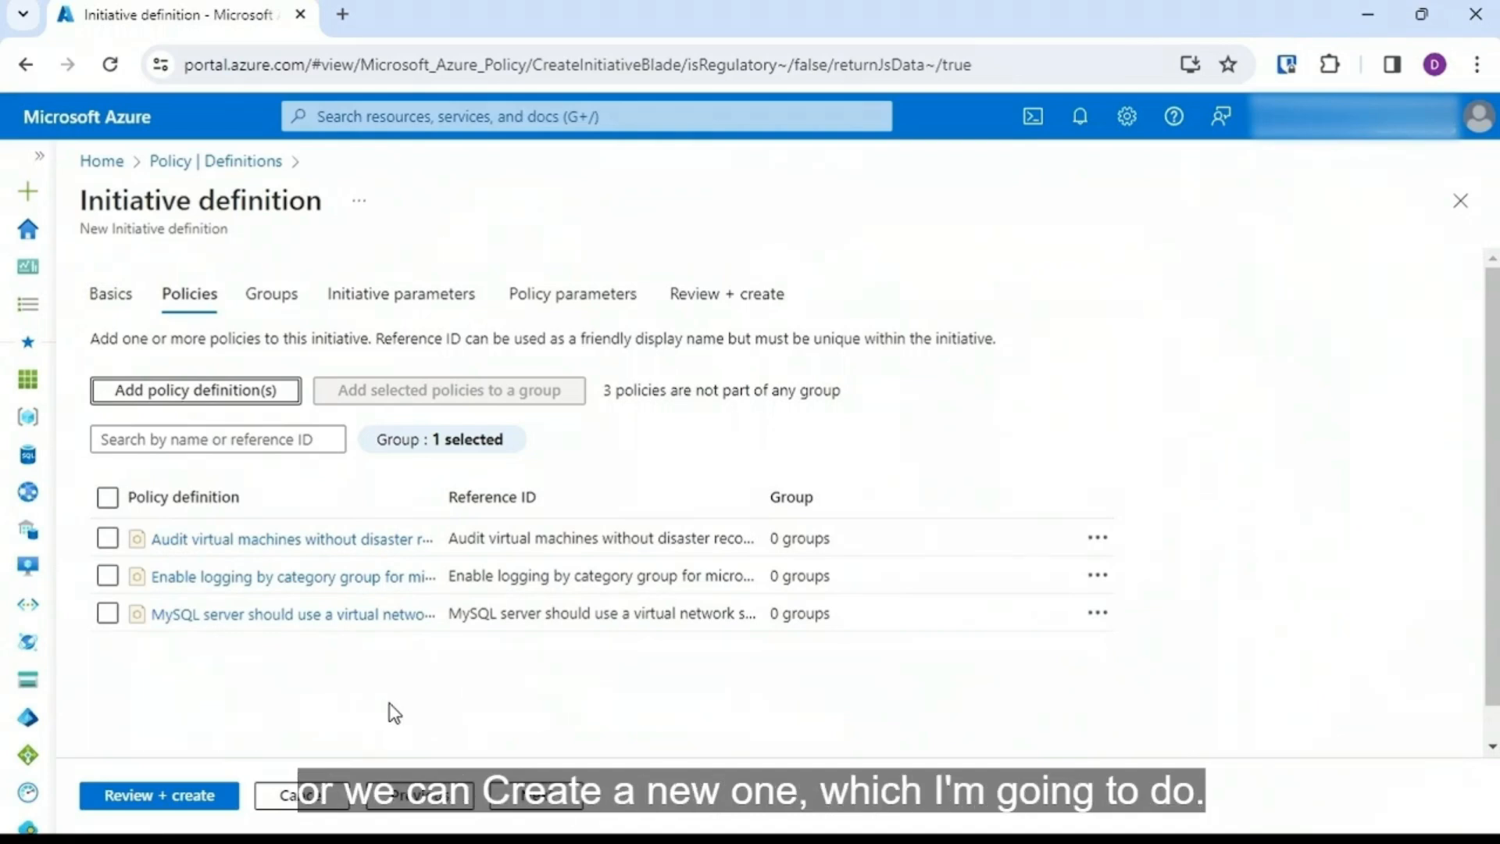
Step: Review the initiative's groups and added policies, and proceed to the initiative parameters without creating a group
left_click(565, 803)
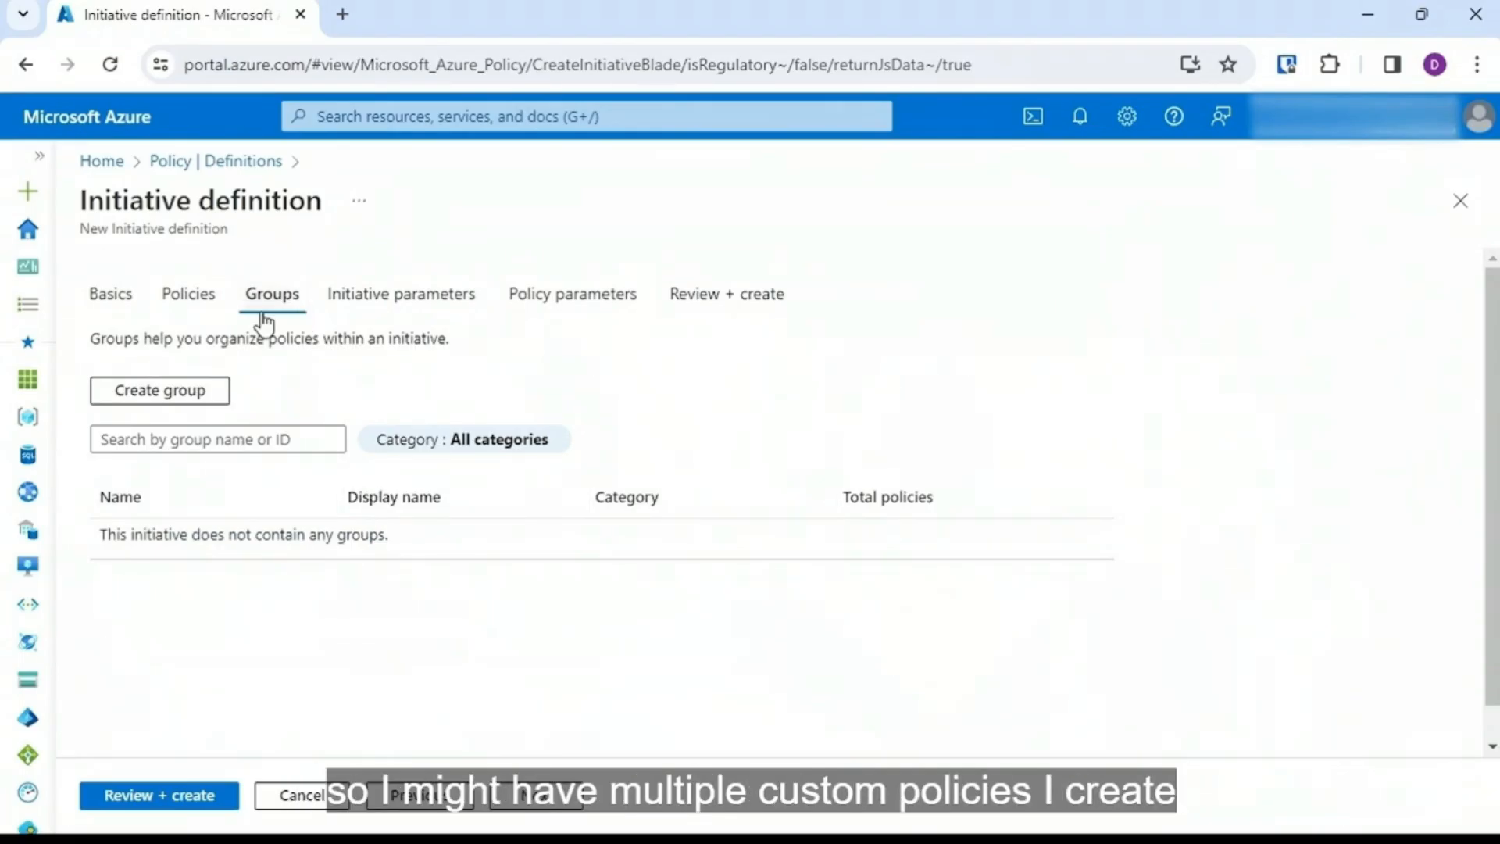
left_click(201, 295)
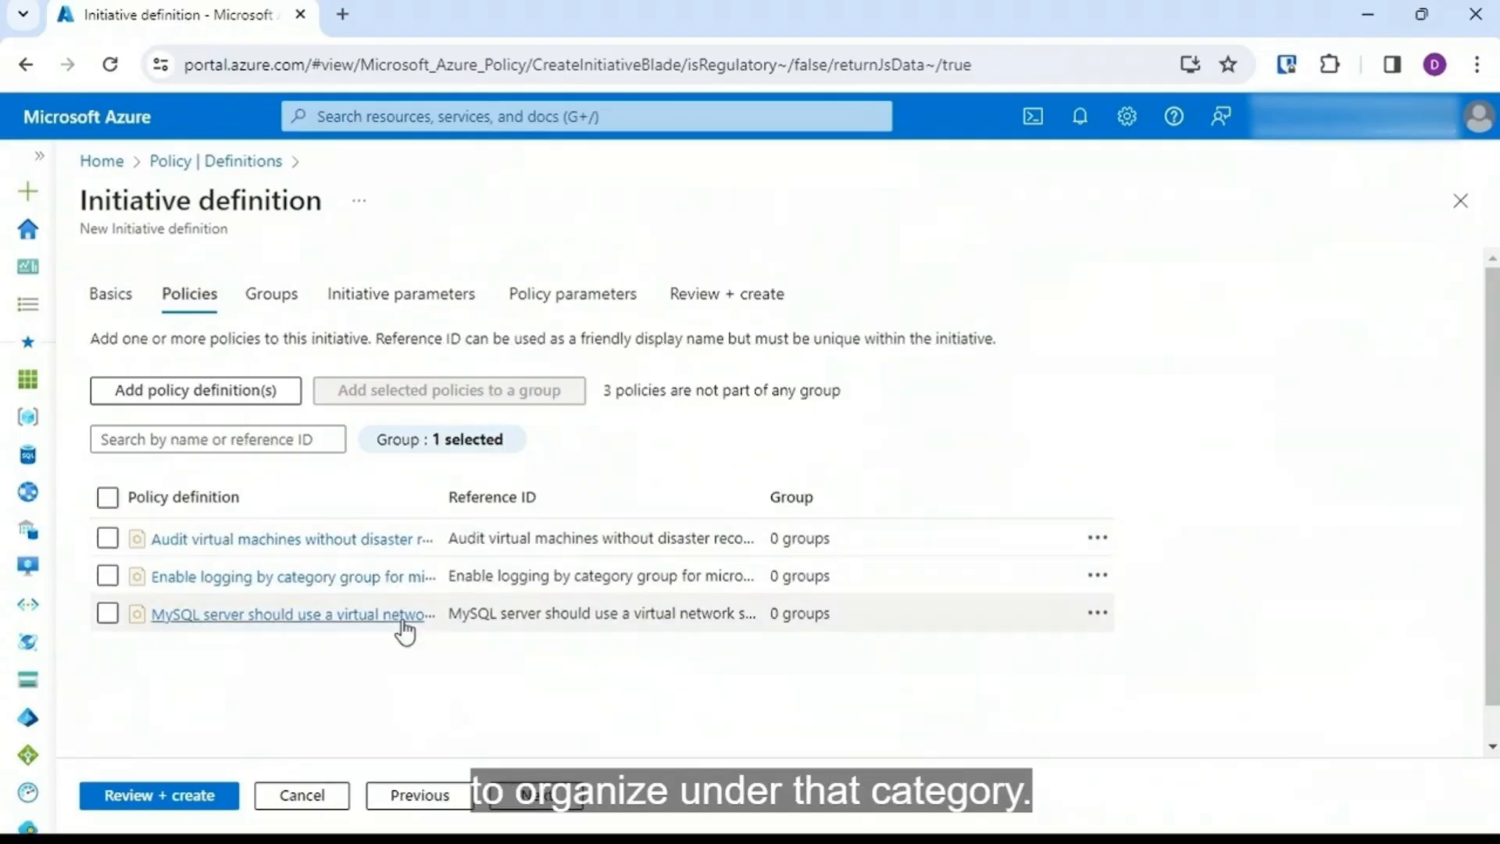
left_click(546, 801)
left_click(553, 803)
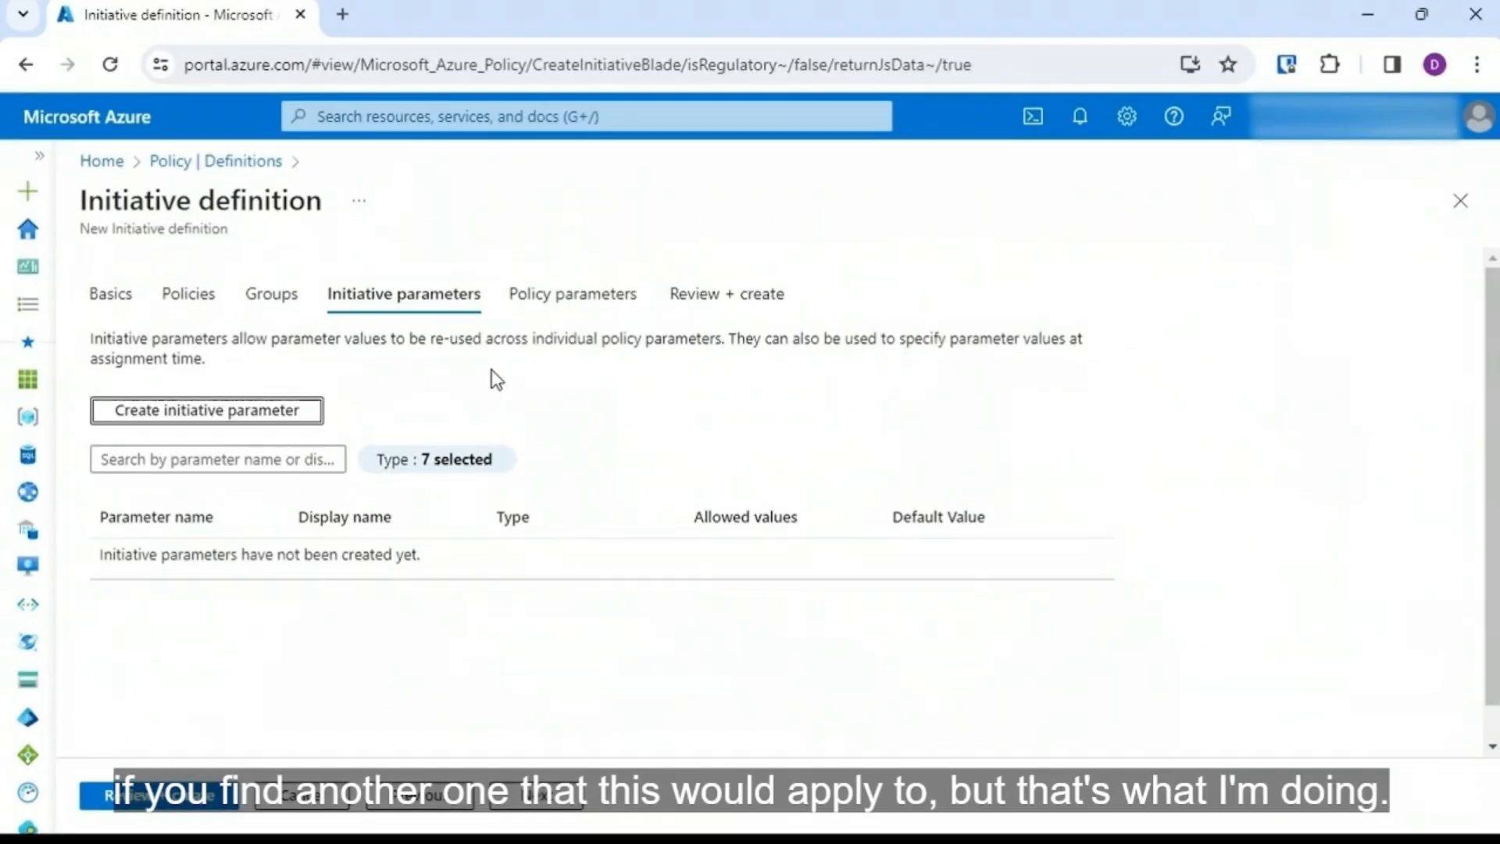
Step: Set the logging policy's resource location to Canada Central and storage account to Contract123-Logging, and create the initiative
left_click(552, 803)
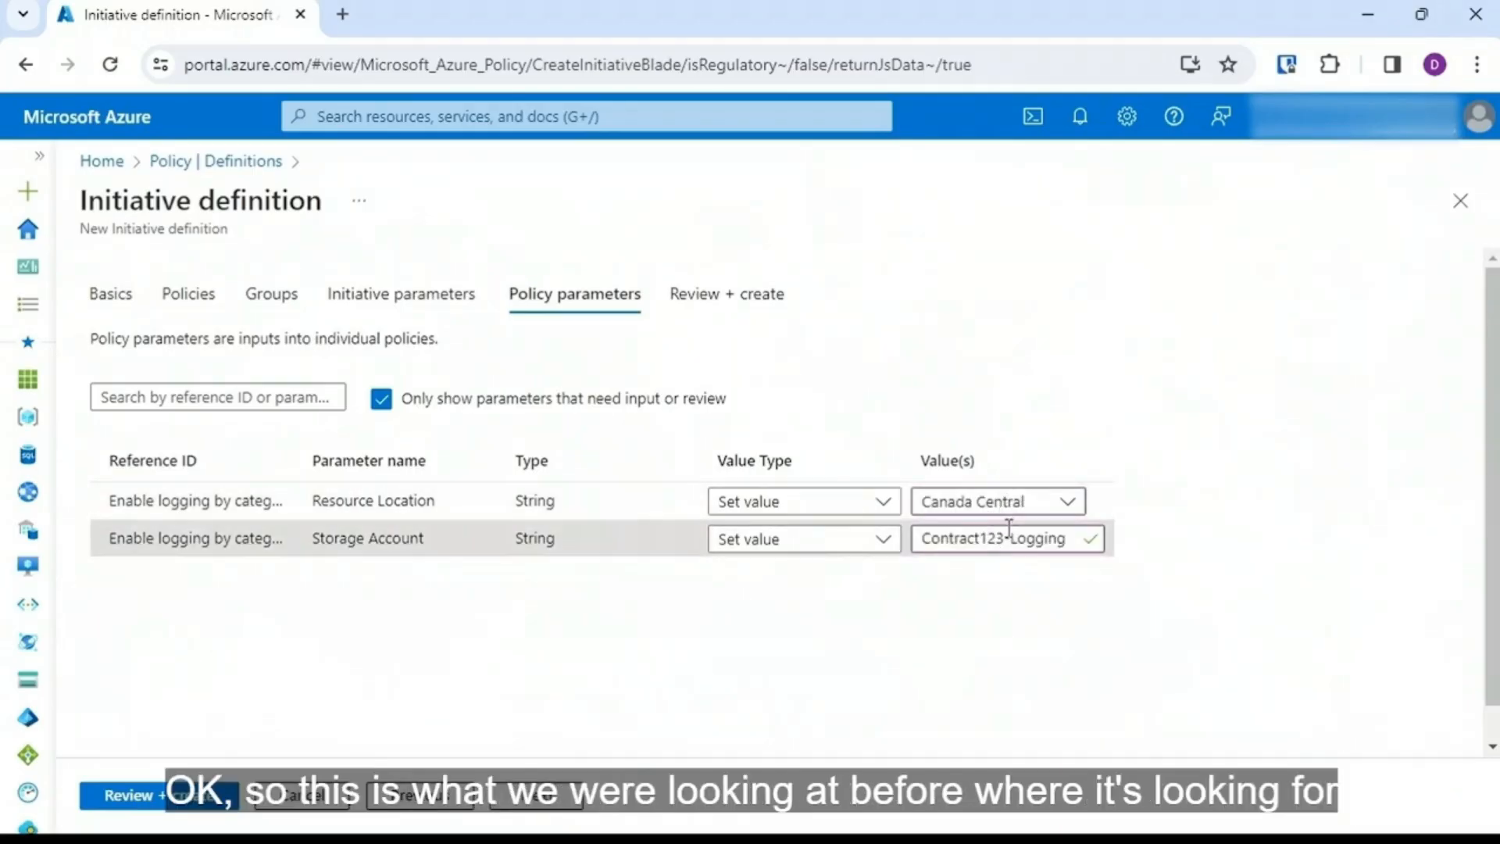
left_click(559, 805)
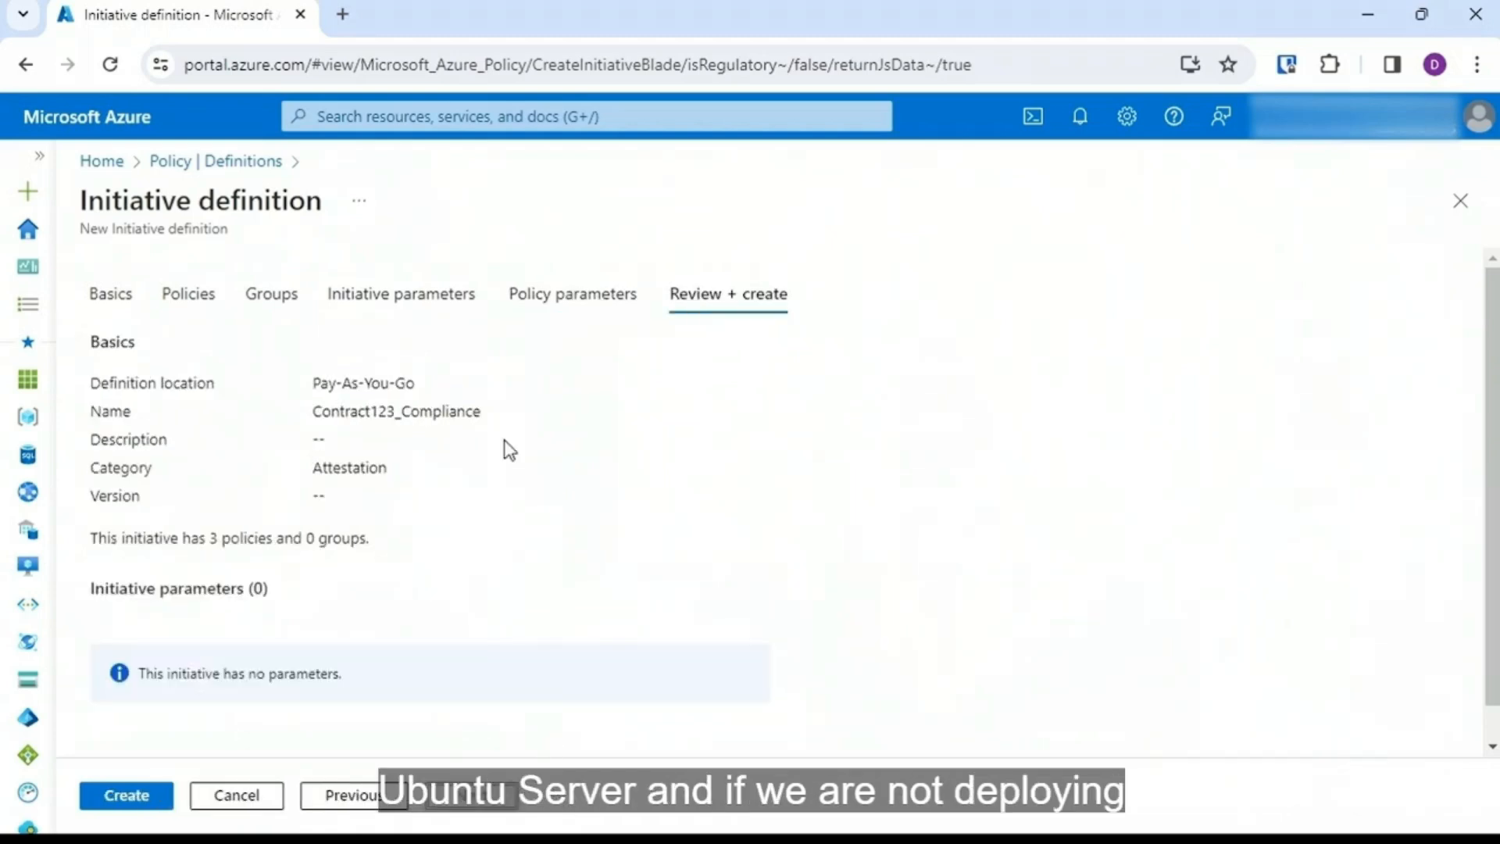
left_click(148, 794)
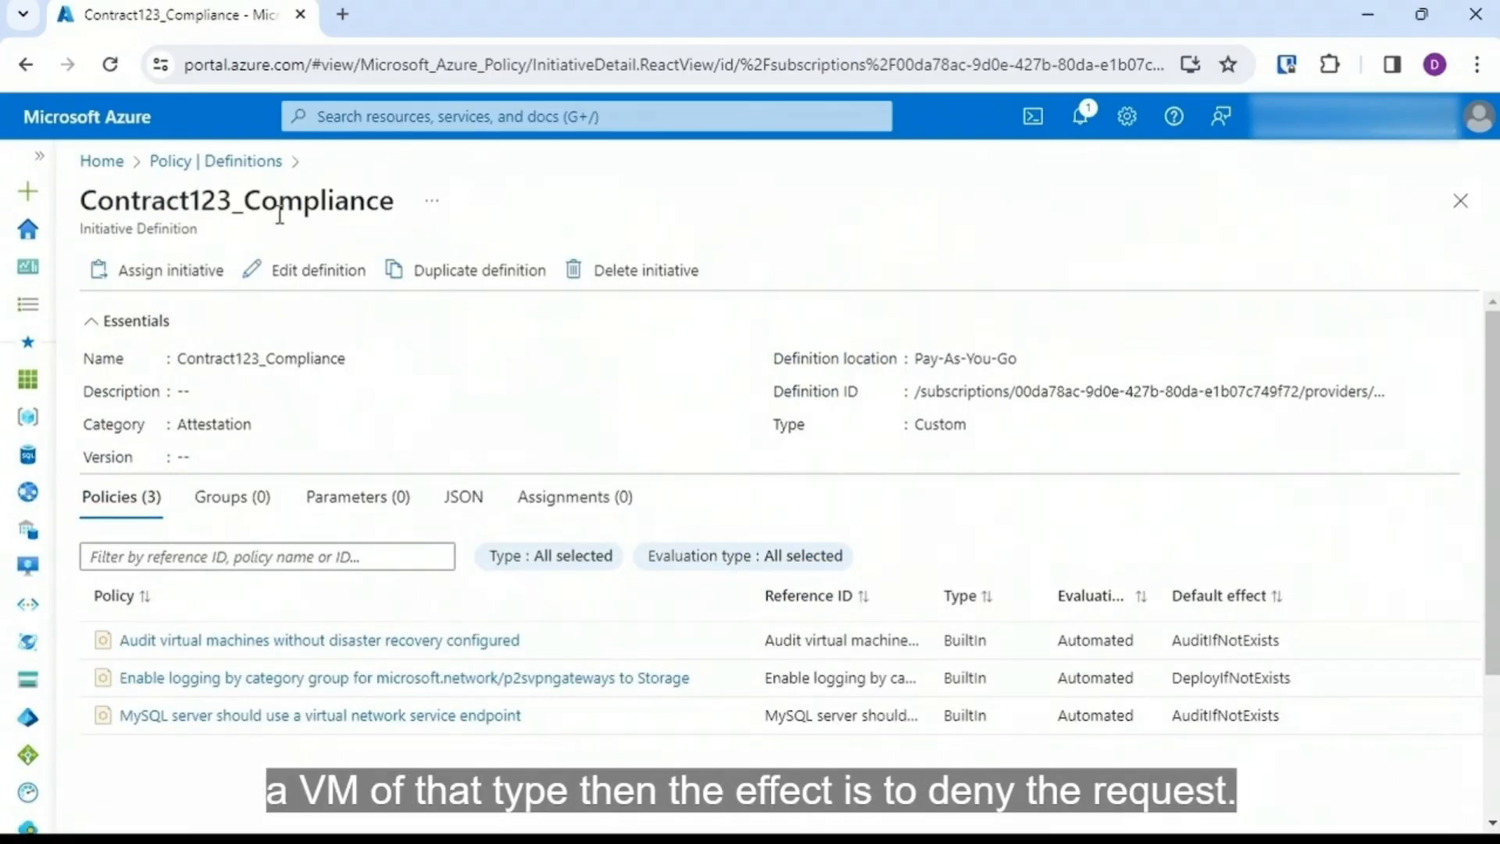
Step: Return to the policy definitions list and search it for "contract123"
left_click(221, 165)
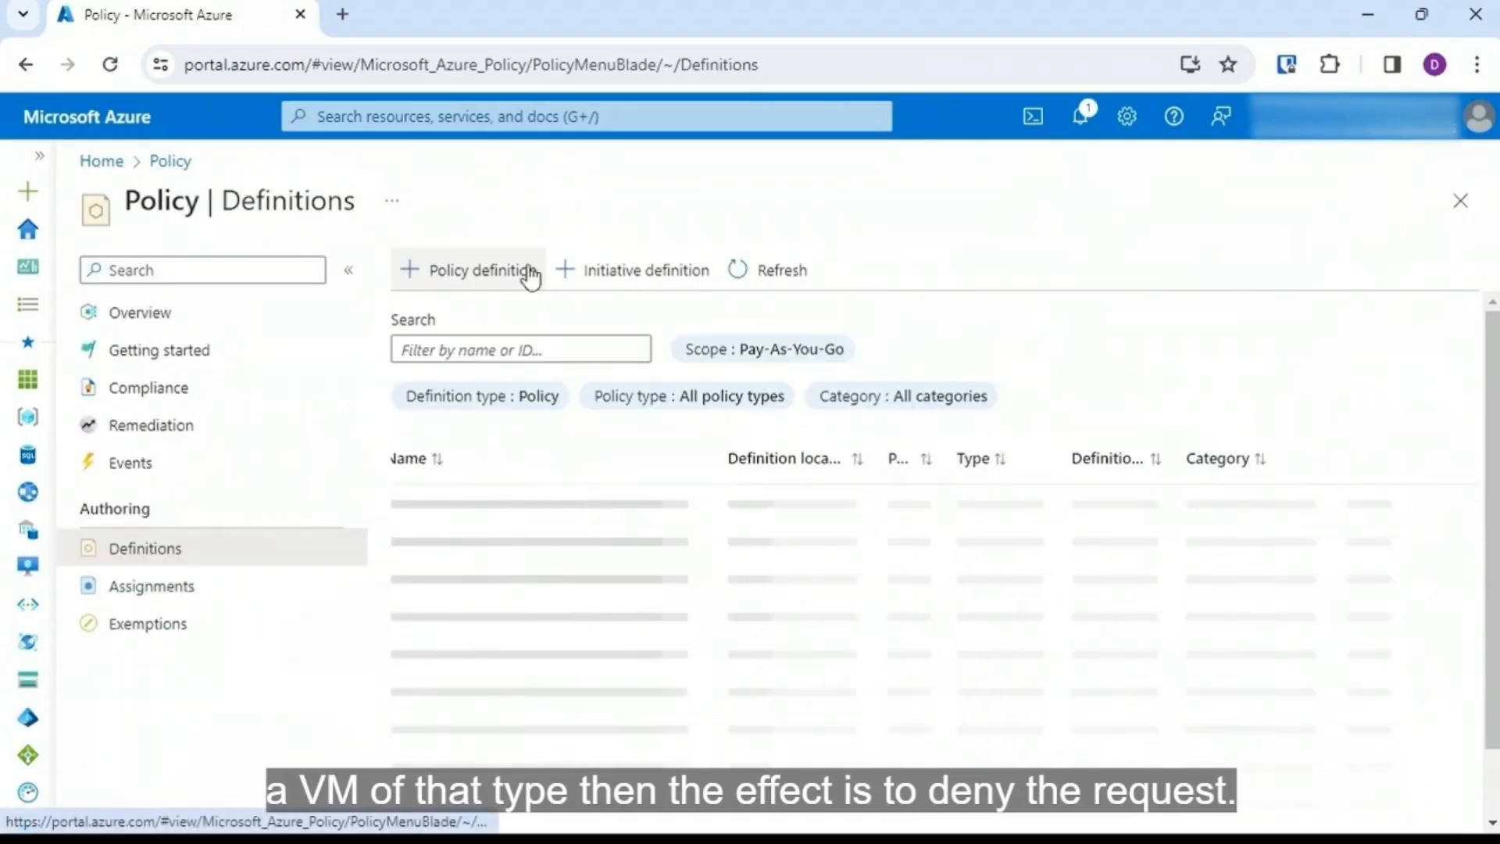
left_click(613, 342)
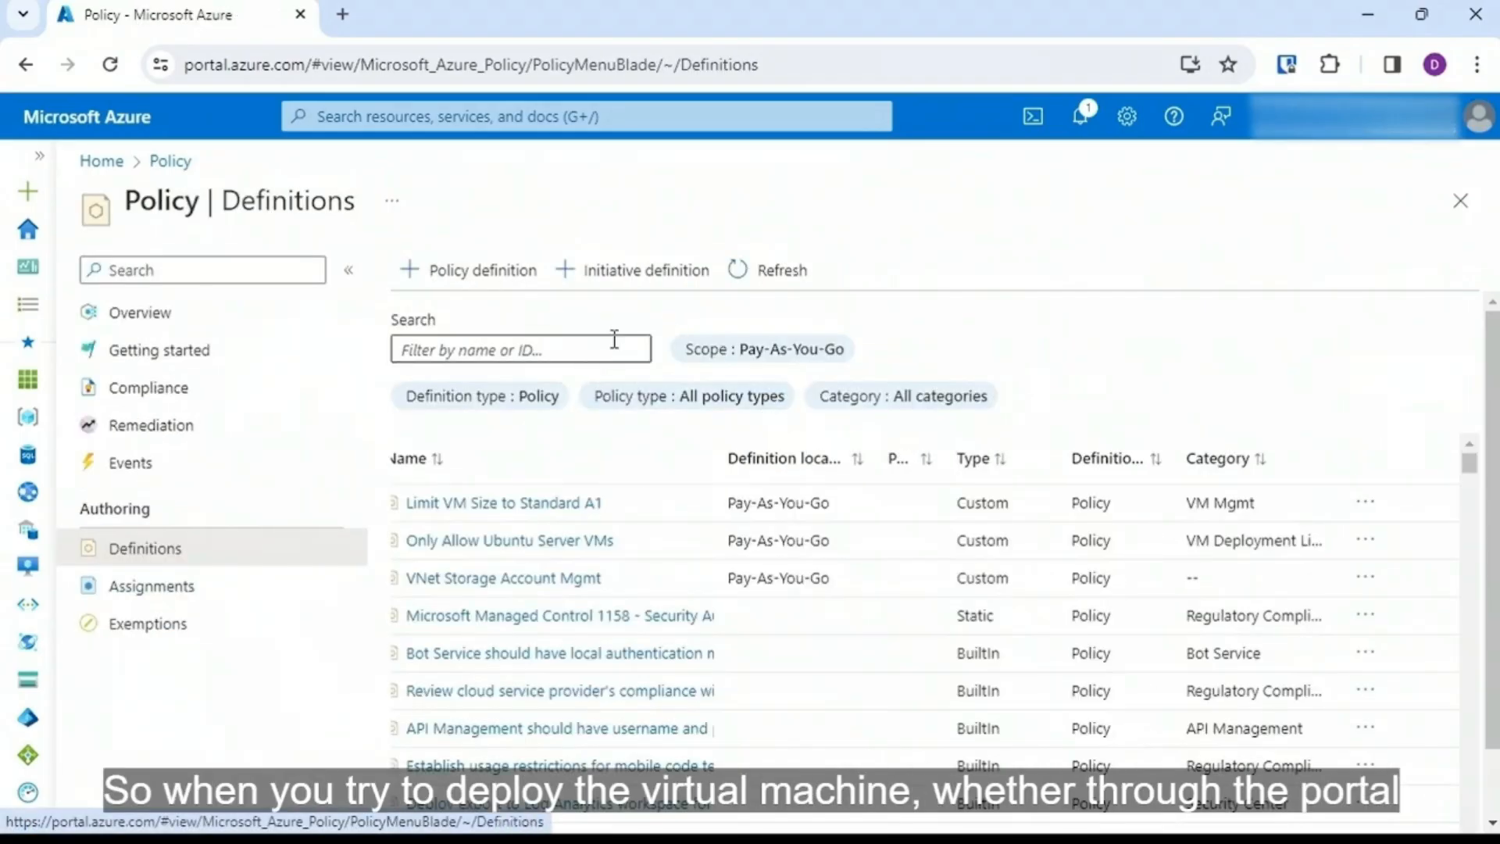
type("contract")
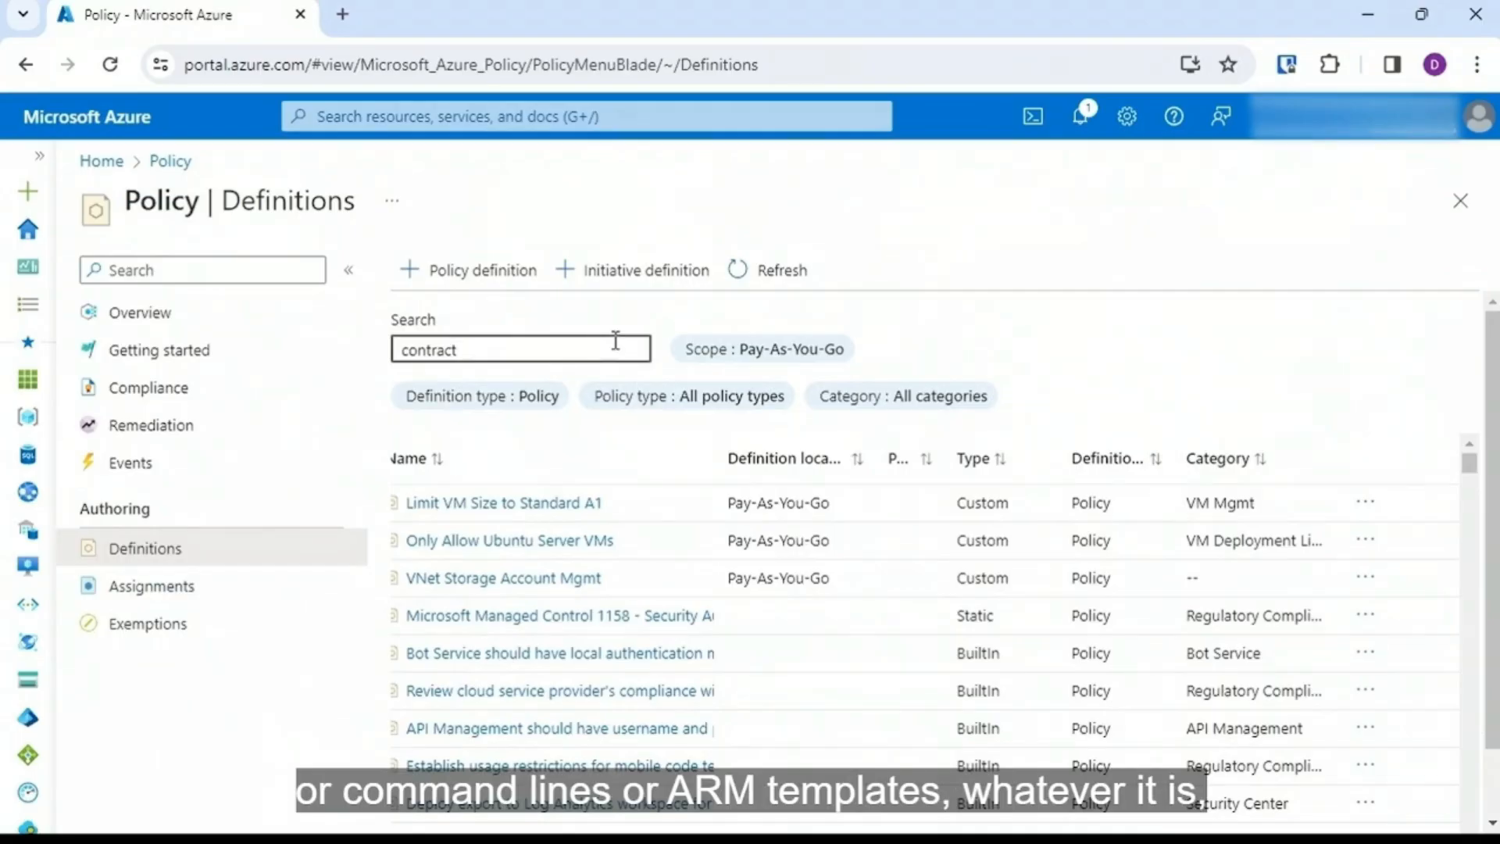
type("123")
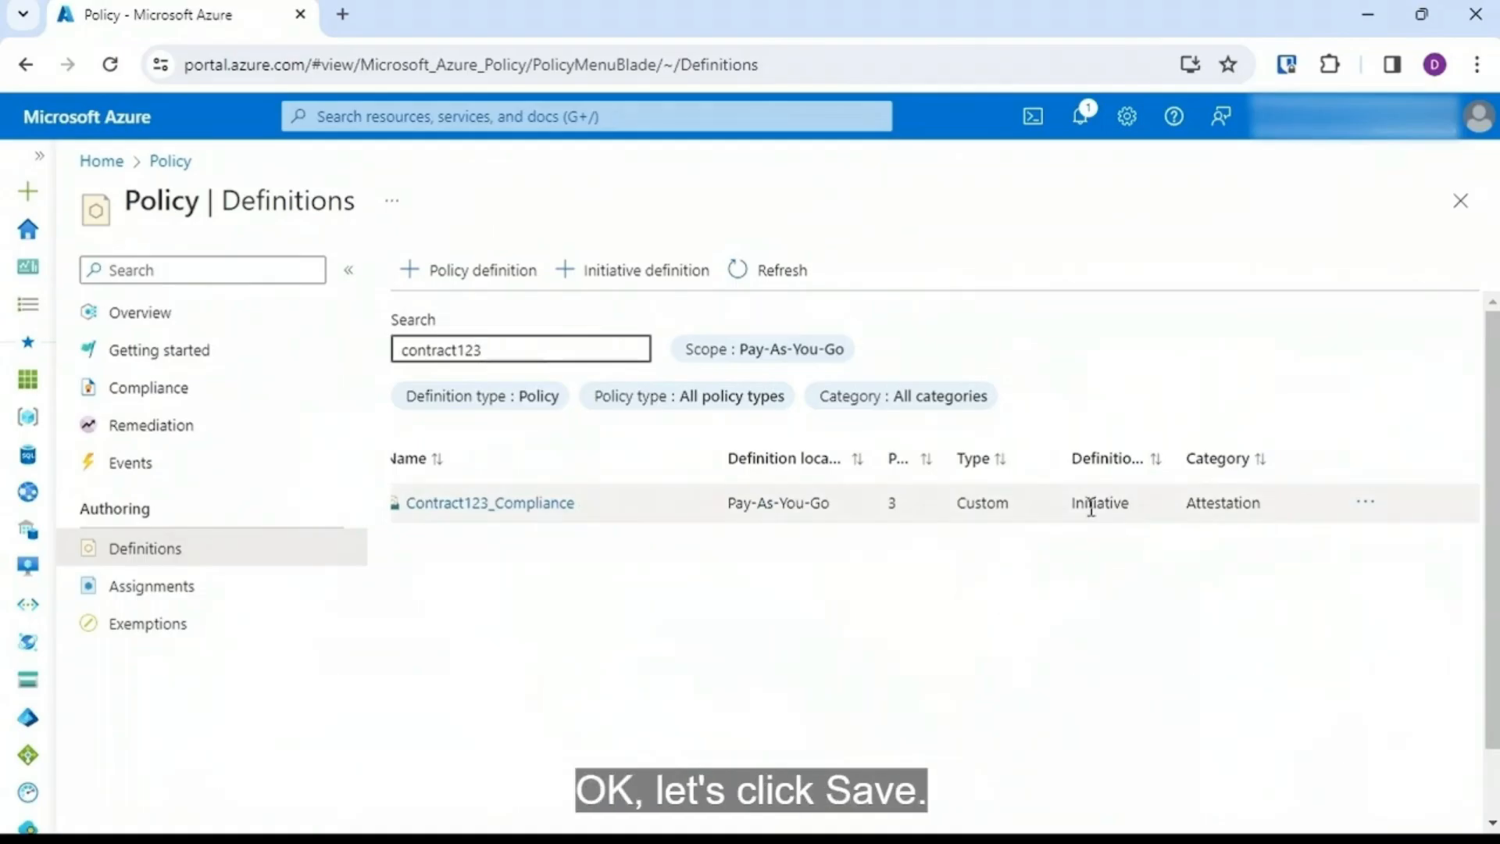
Step: View the Contract123_Compliance initiative's details, close them, and open the policy assignments list
left_click(503, 505)
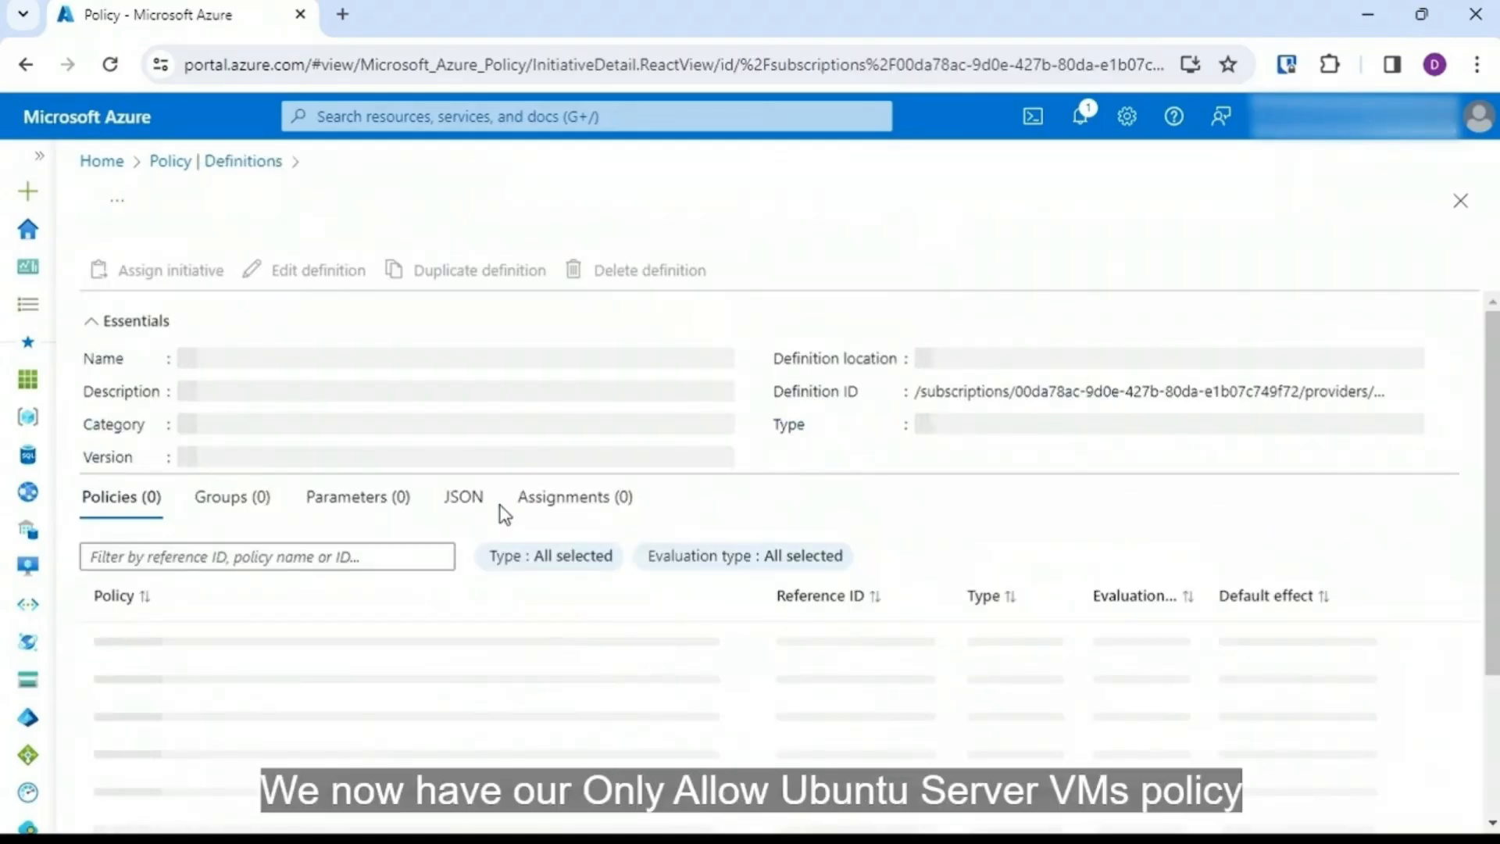
left_click(1472, 219)
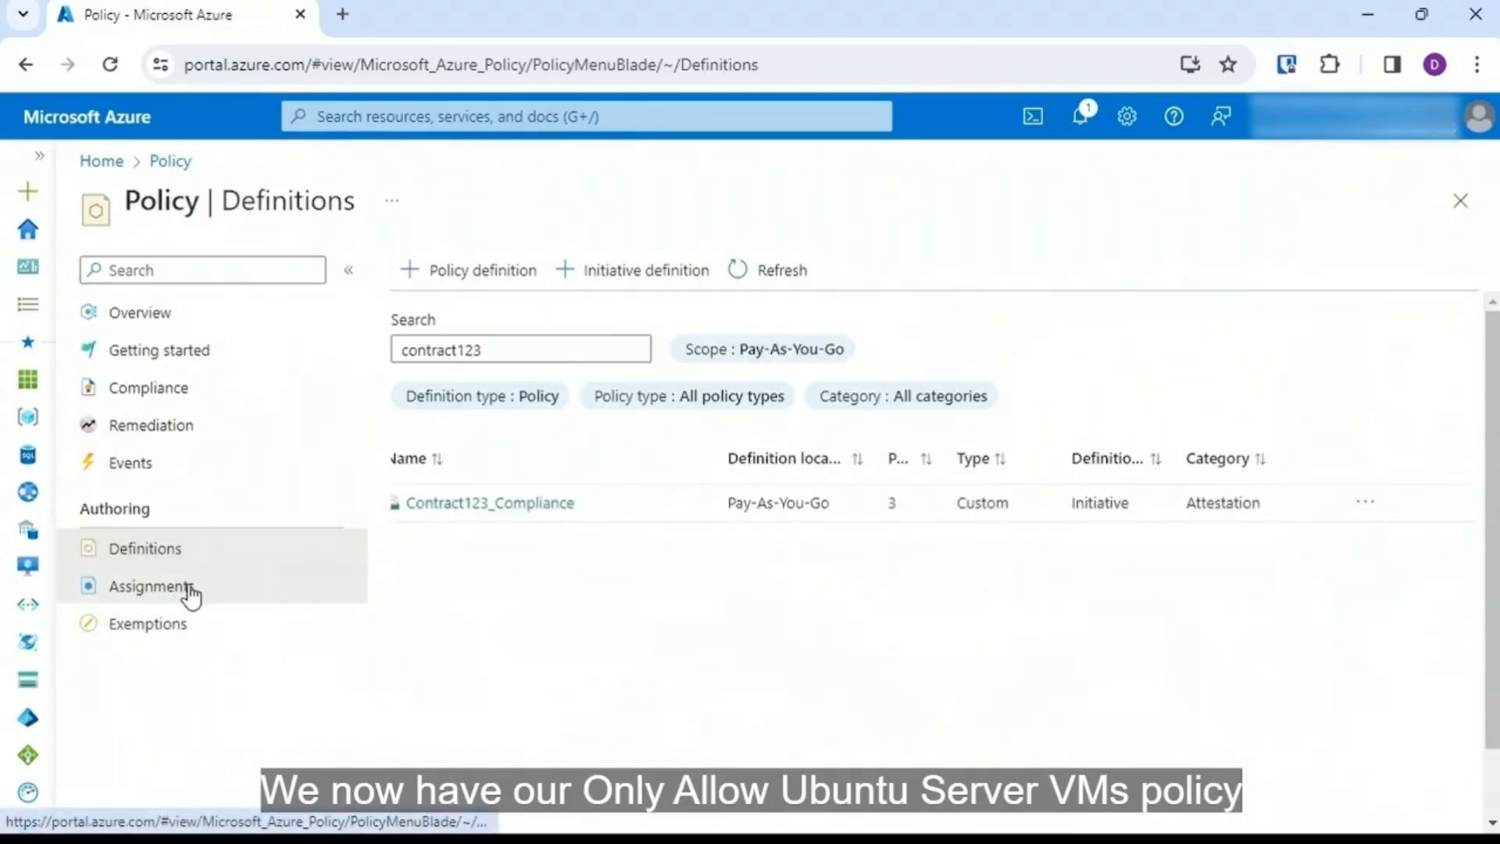
left_click(189, 594)
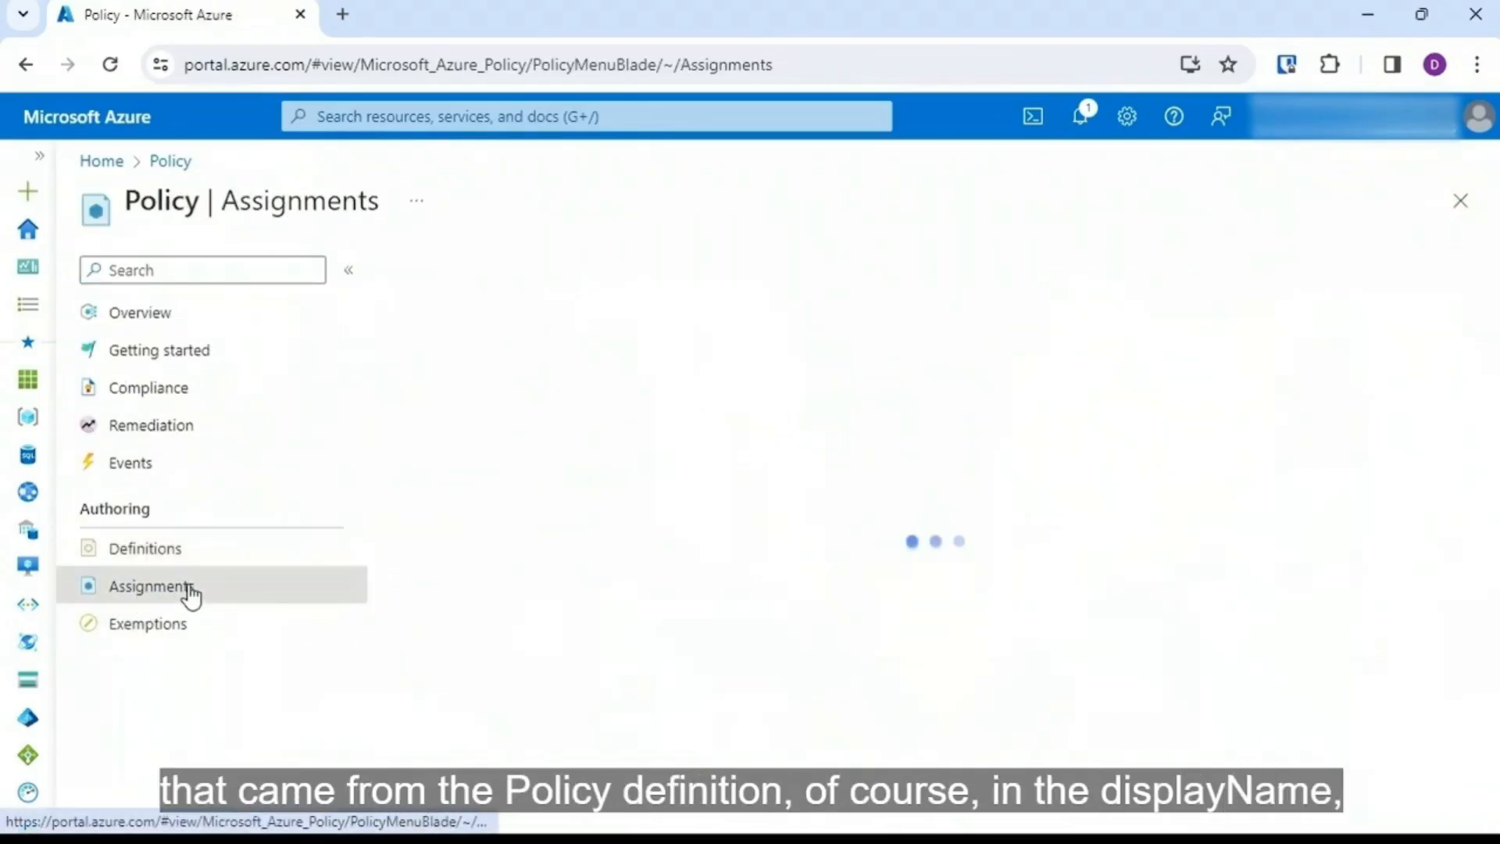
Step: Return to the policy definitions list and search it for the Contract123_Compliance initiative
left_click(135, 541)
left_click(519, 349)
type("contrad")
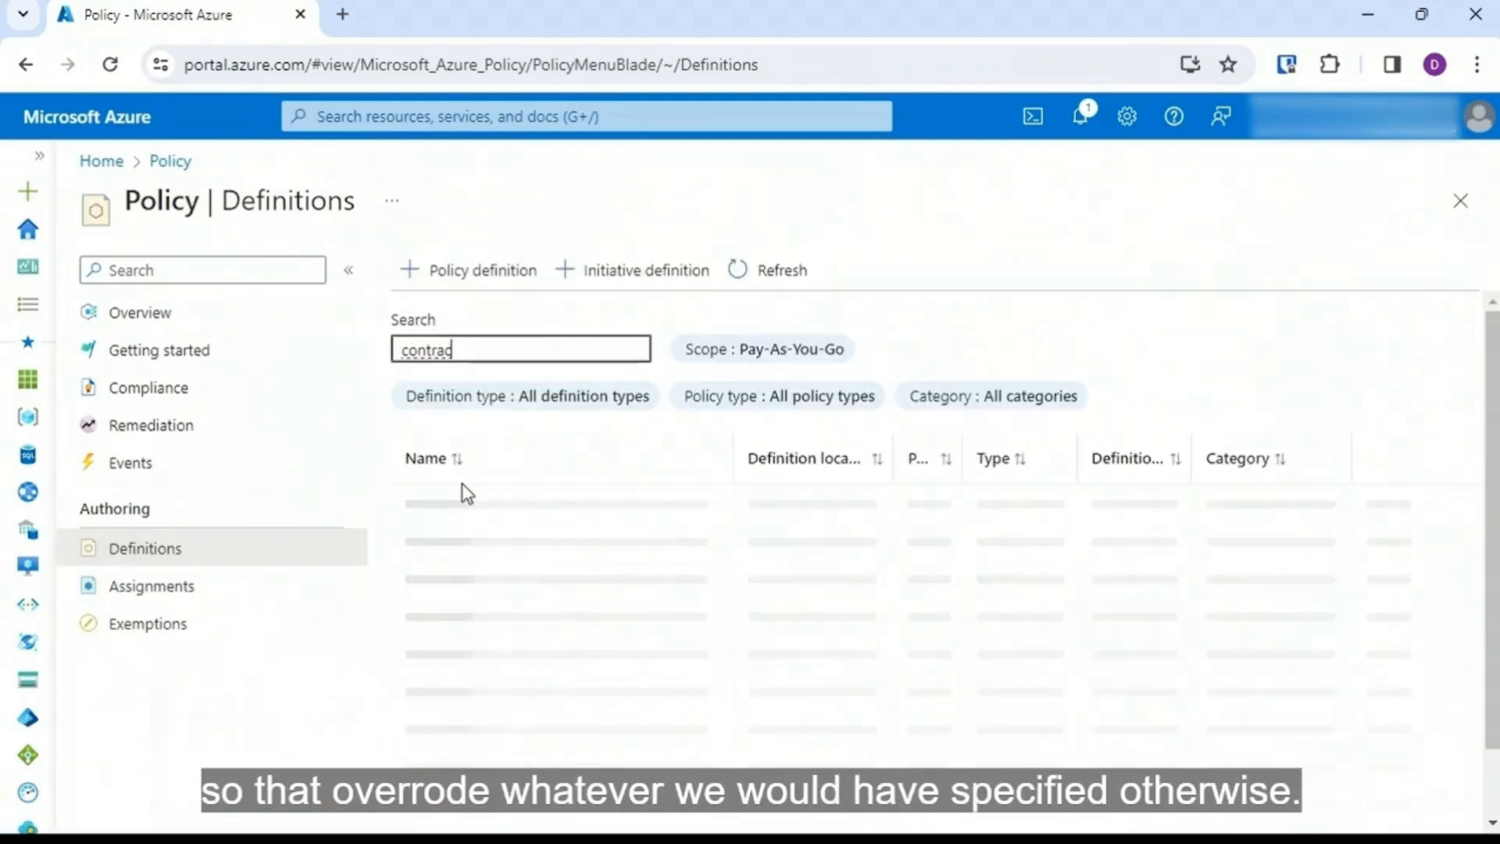
Step: Open the Contract123_Compliance initiative, start assigning it with the Pay-As-You-Go scope, and proceed to the assignment review
left_click(547, 503)
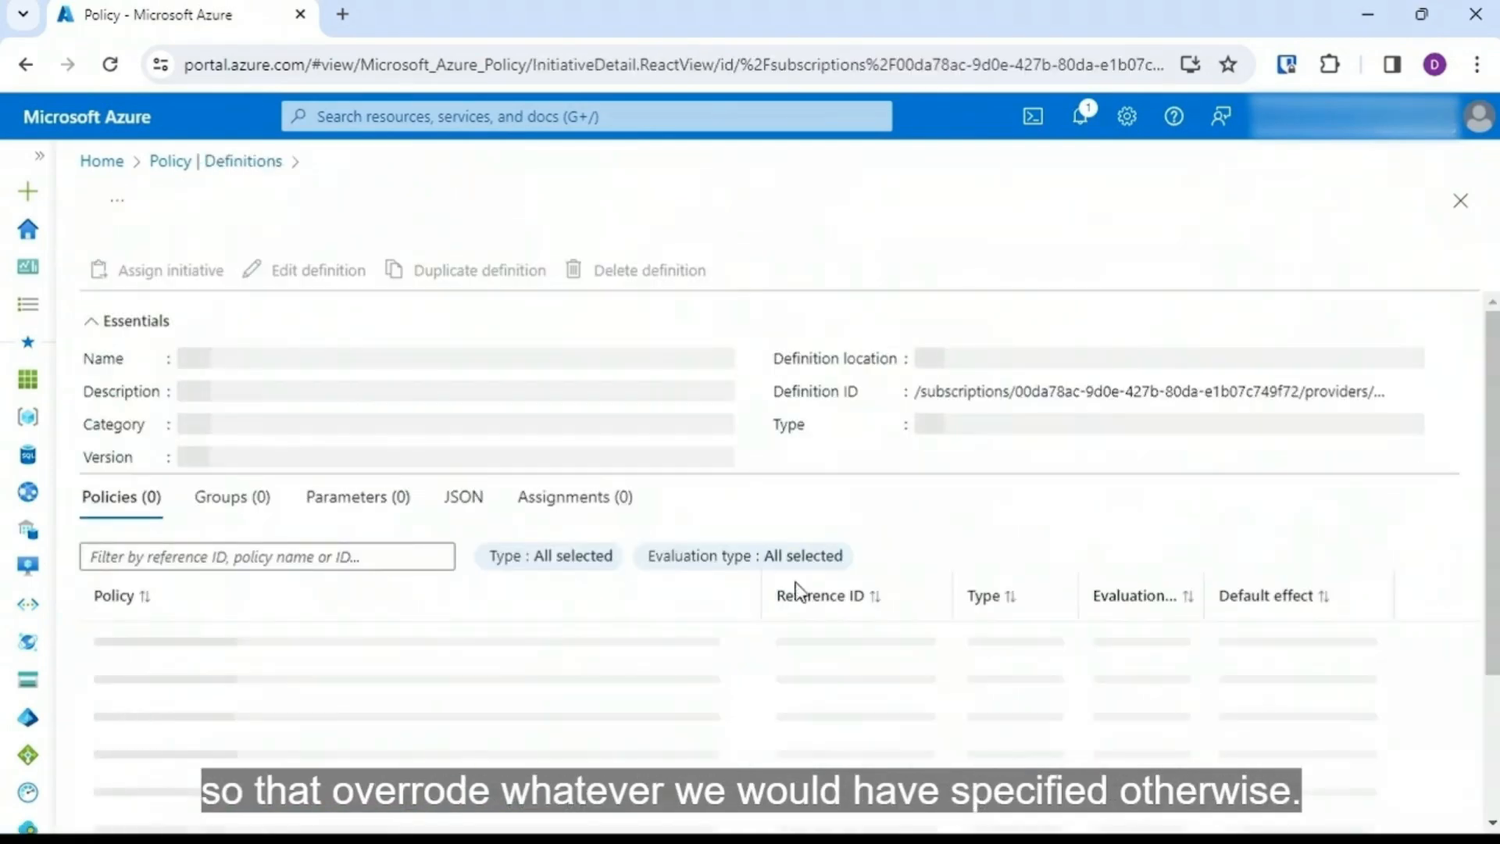
left_click(216, 277)
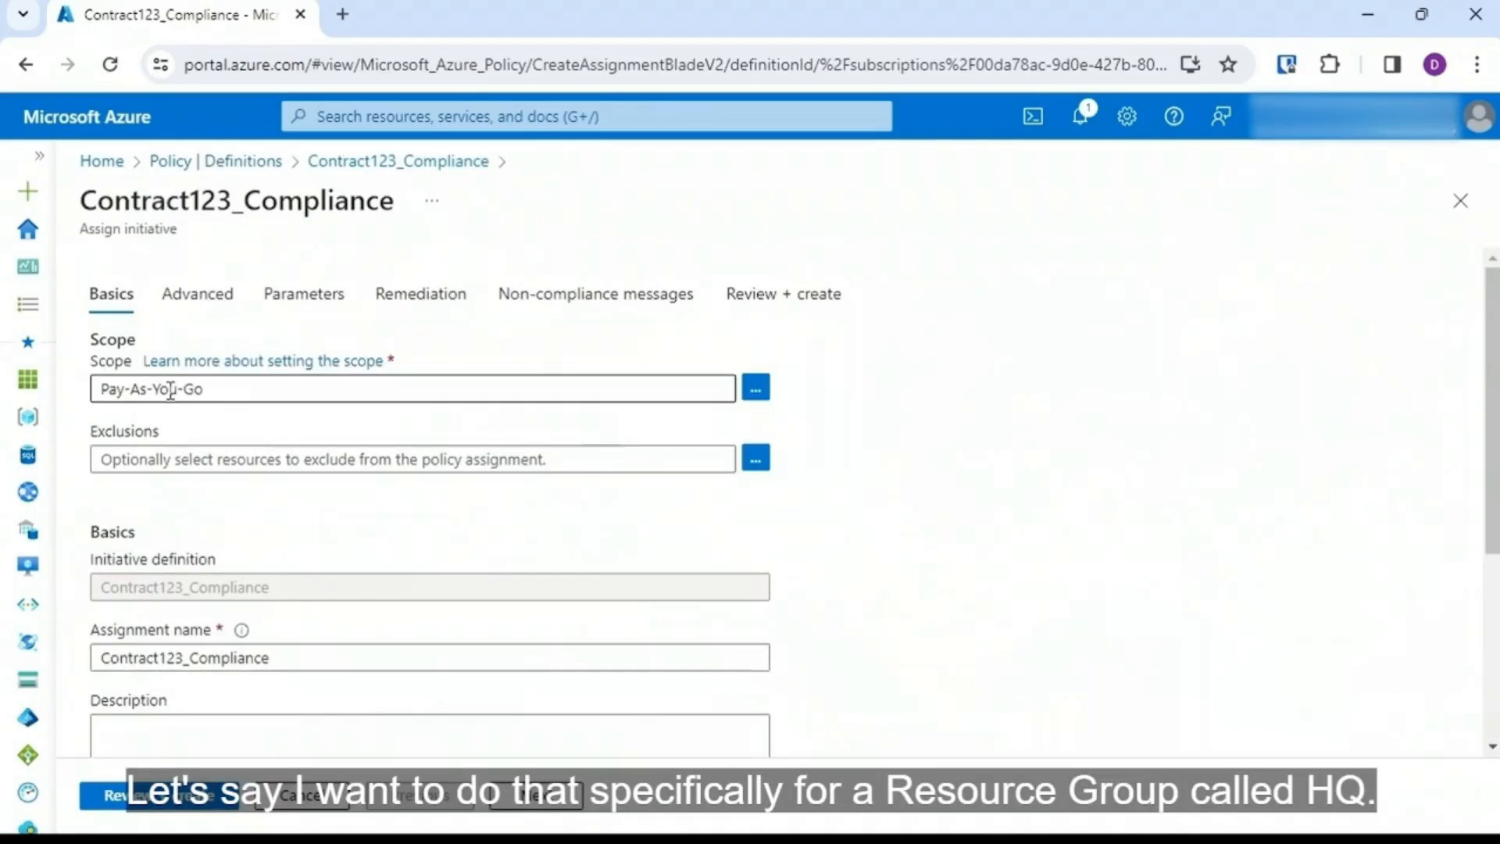
left_click(196, 809)
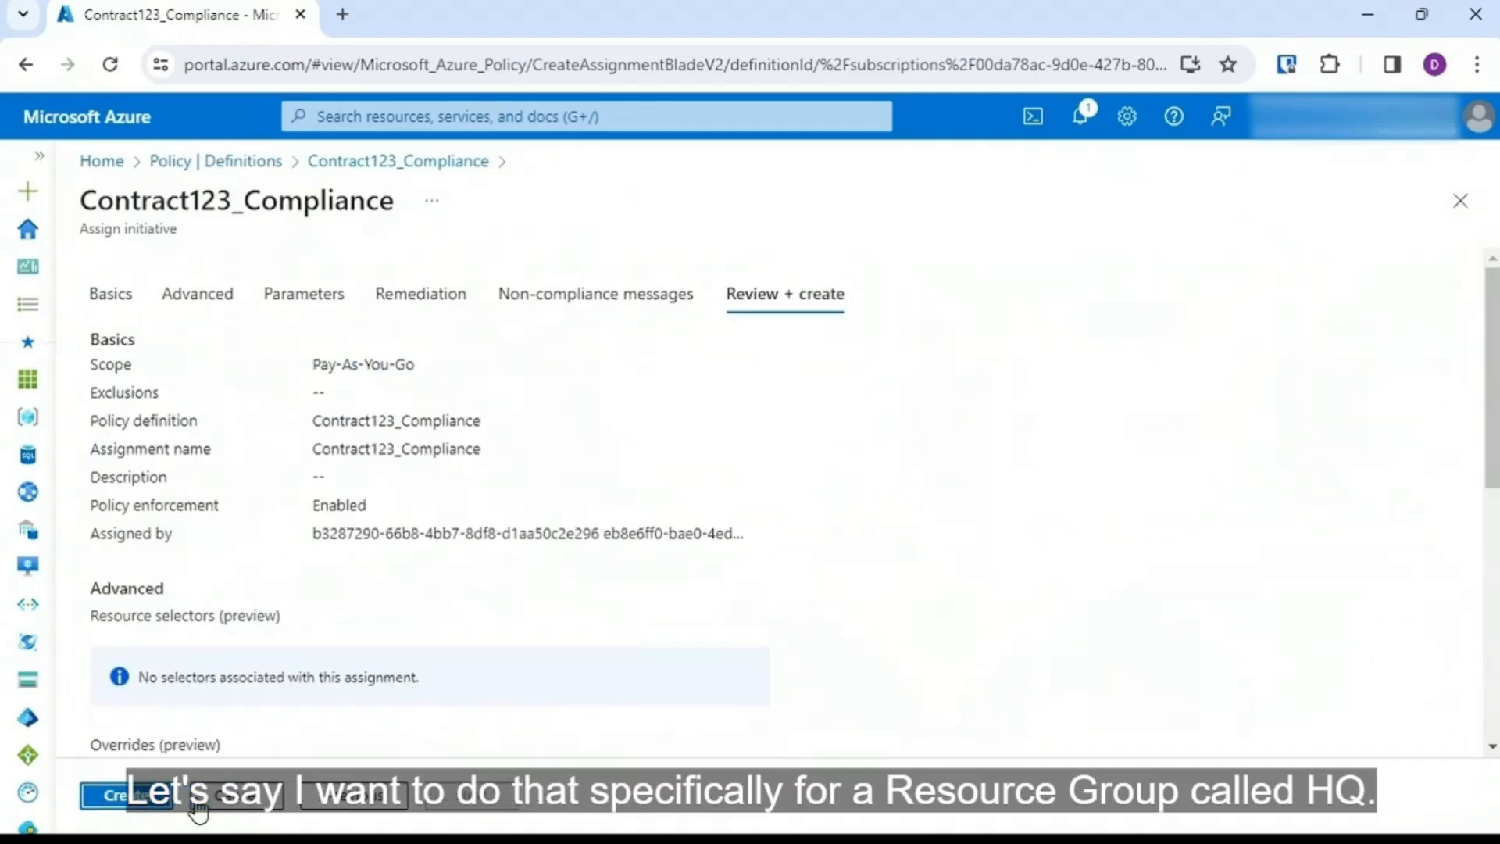